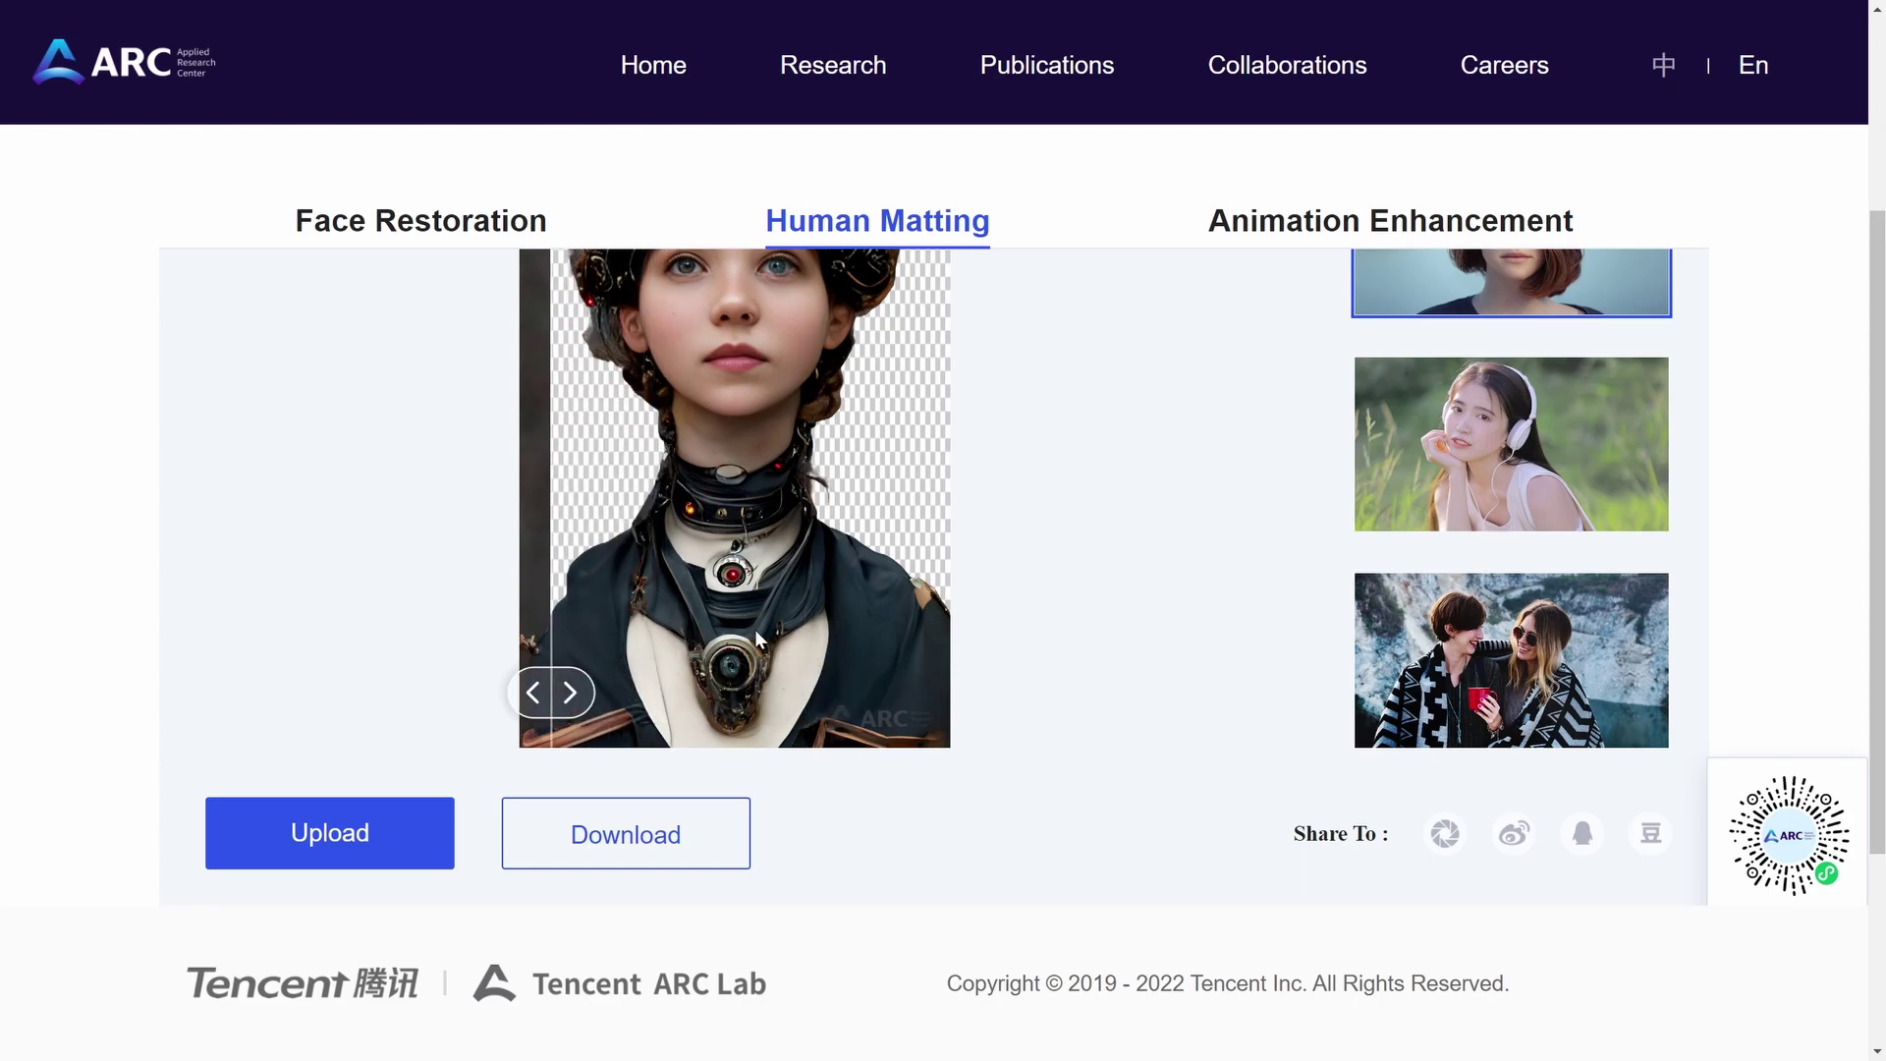
scroll(755, 631, up, 2)
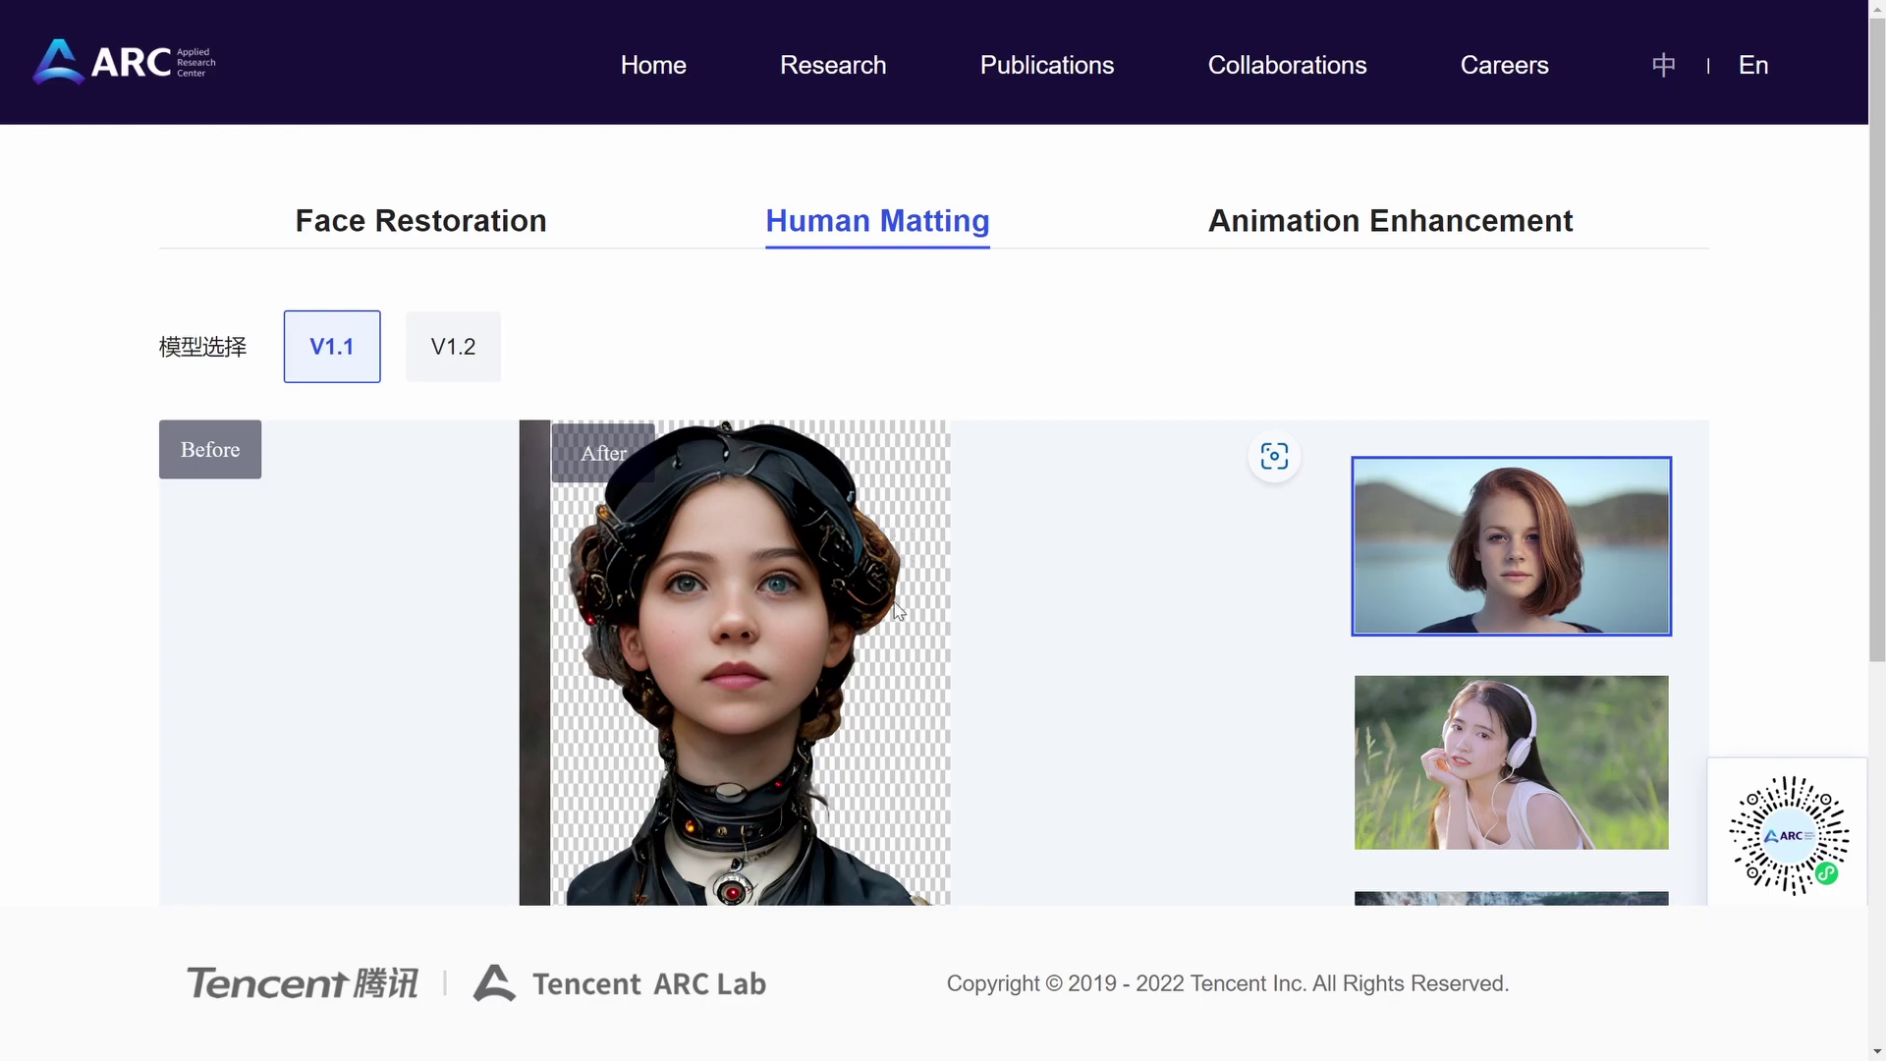
scroll(902, 596, down, 3)
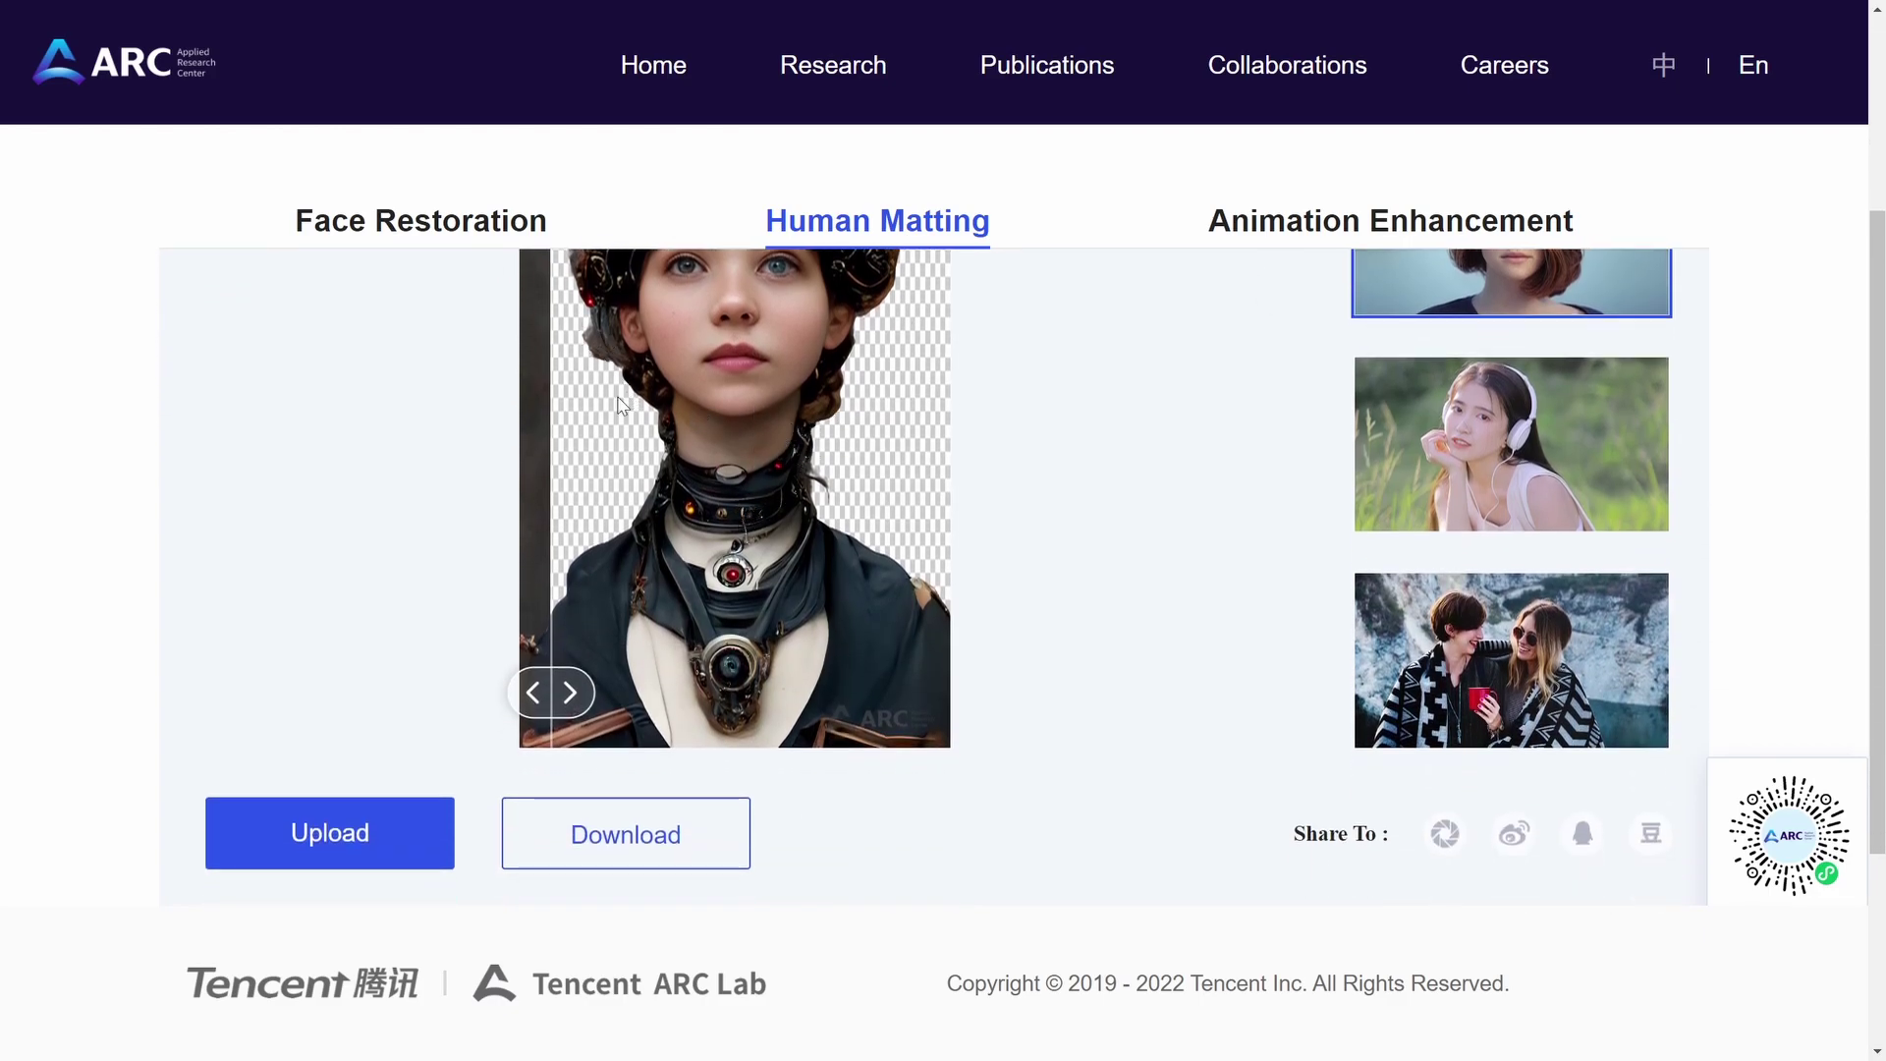
drag(528, 697, 498, 622)
scroll(861, 595, up, 3)
scroll(858, 595, down, 5)
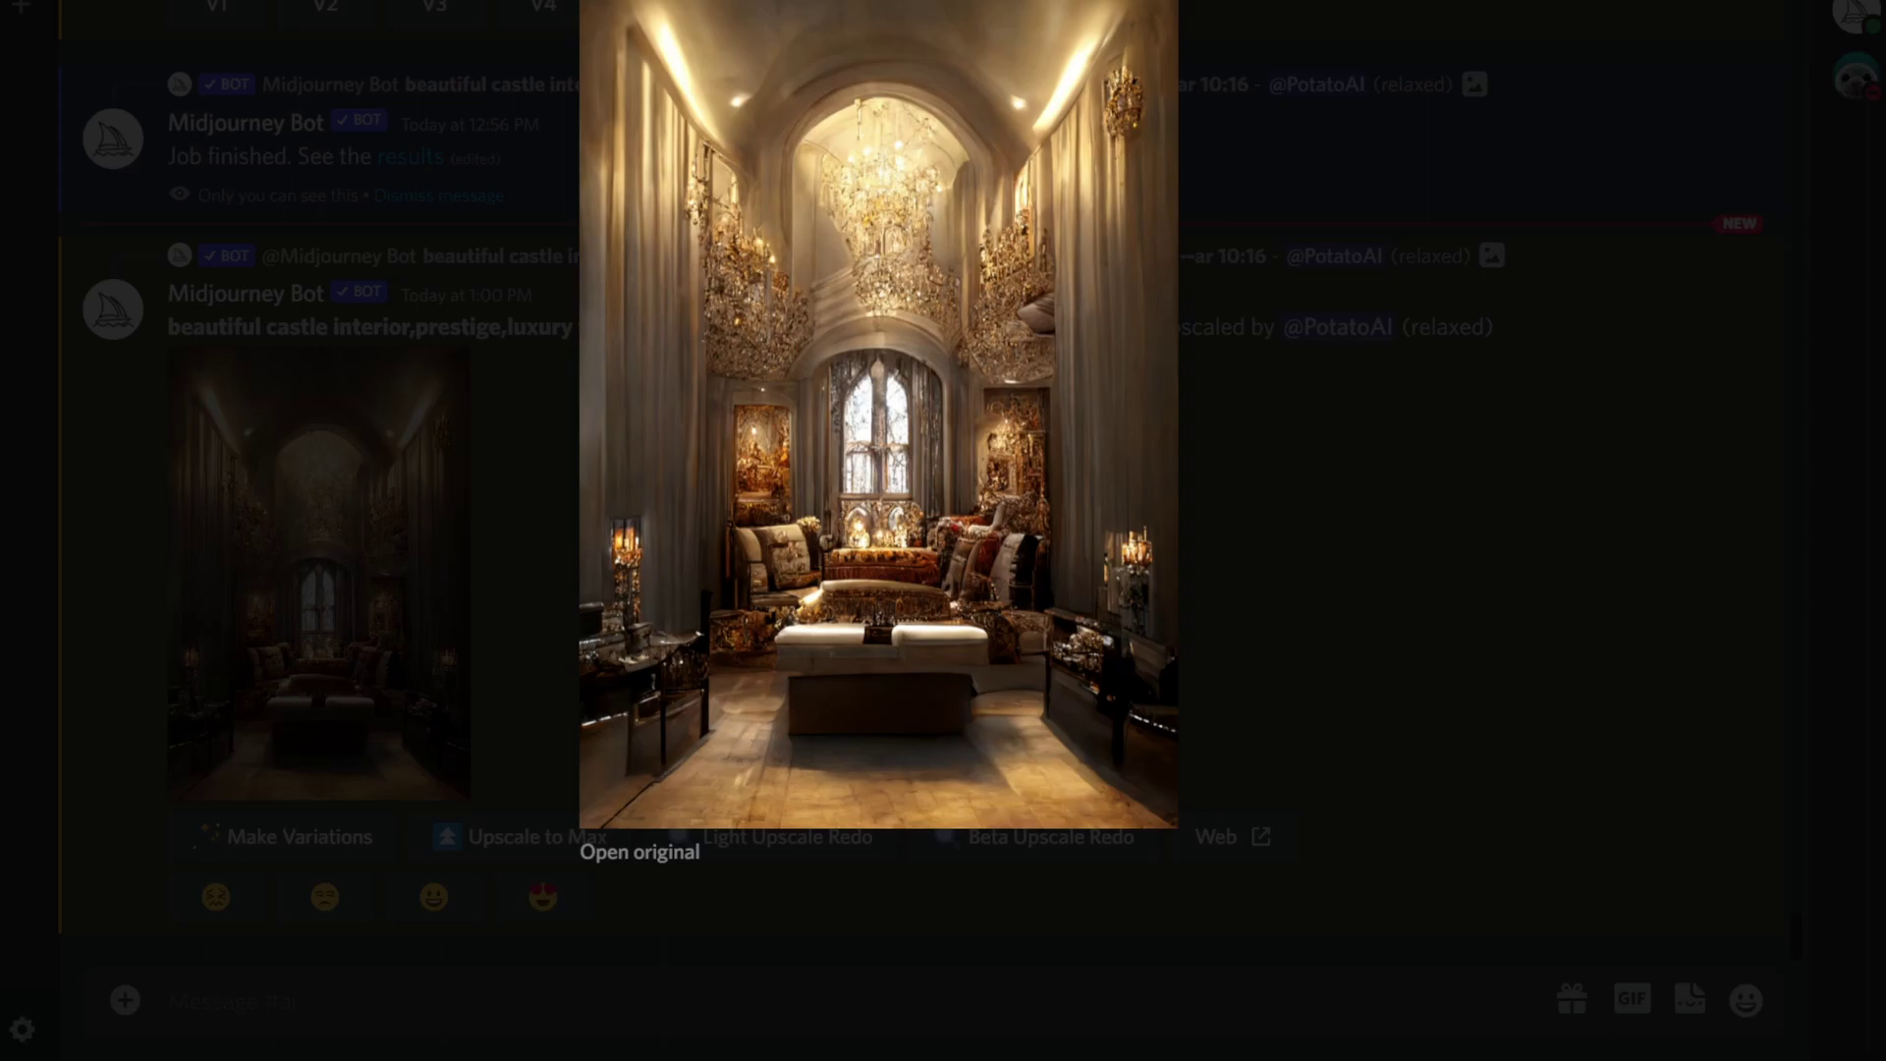
Close the enlarged view and enlarge the upscaled castle interior image in the Midjourney Bot post.
click(1244, 516)
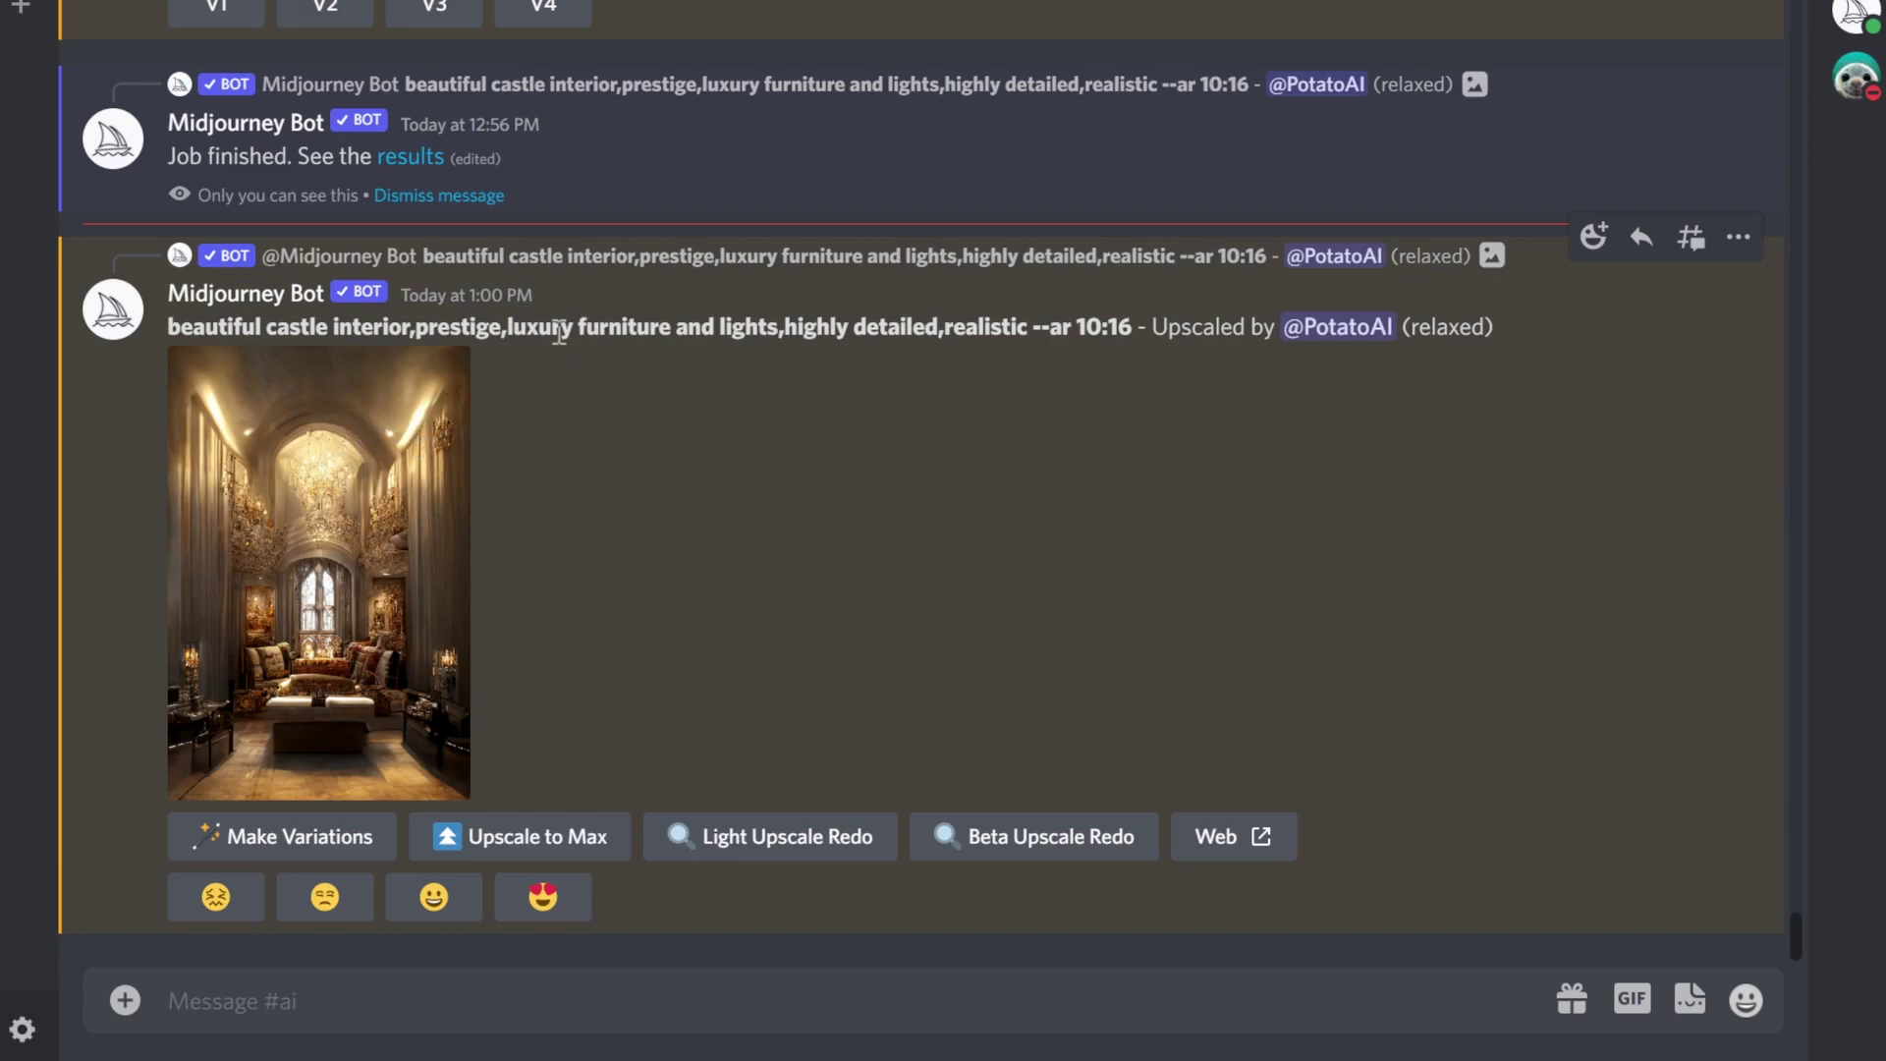
click(319, 575)
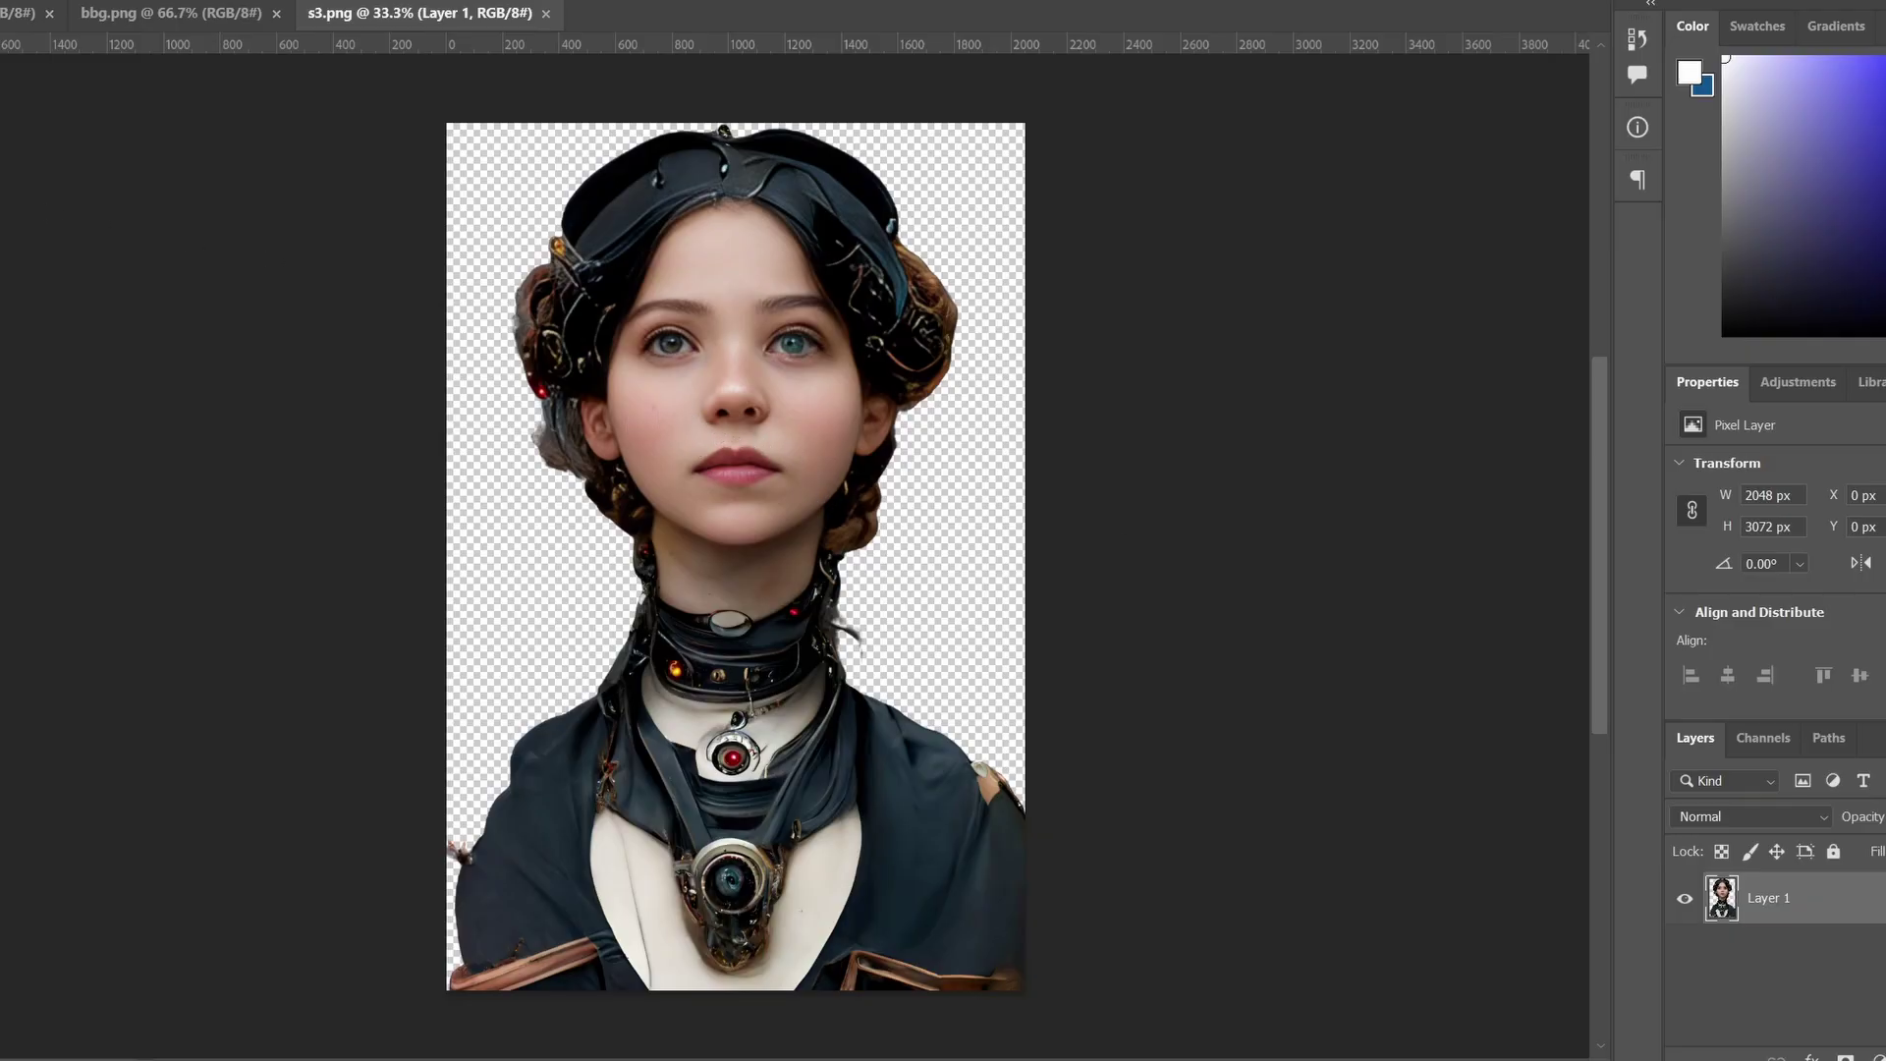
Go to the original portrait, float the toolbar, and choose the Object Selection Tool.
click(183, 12)
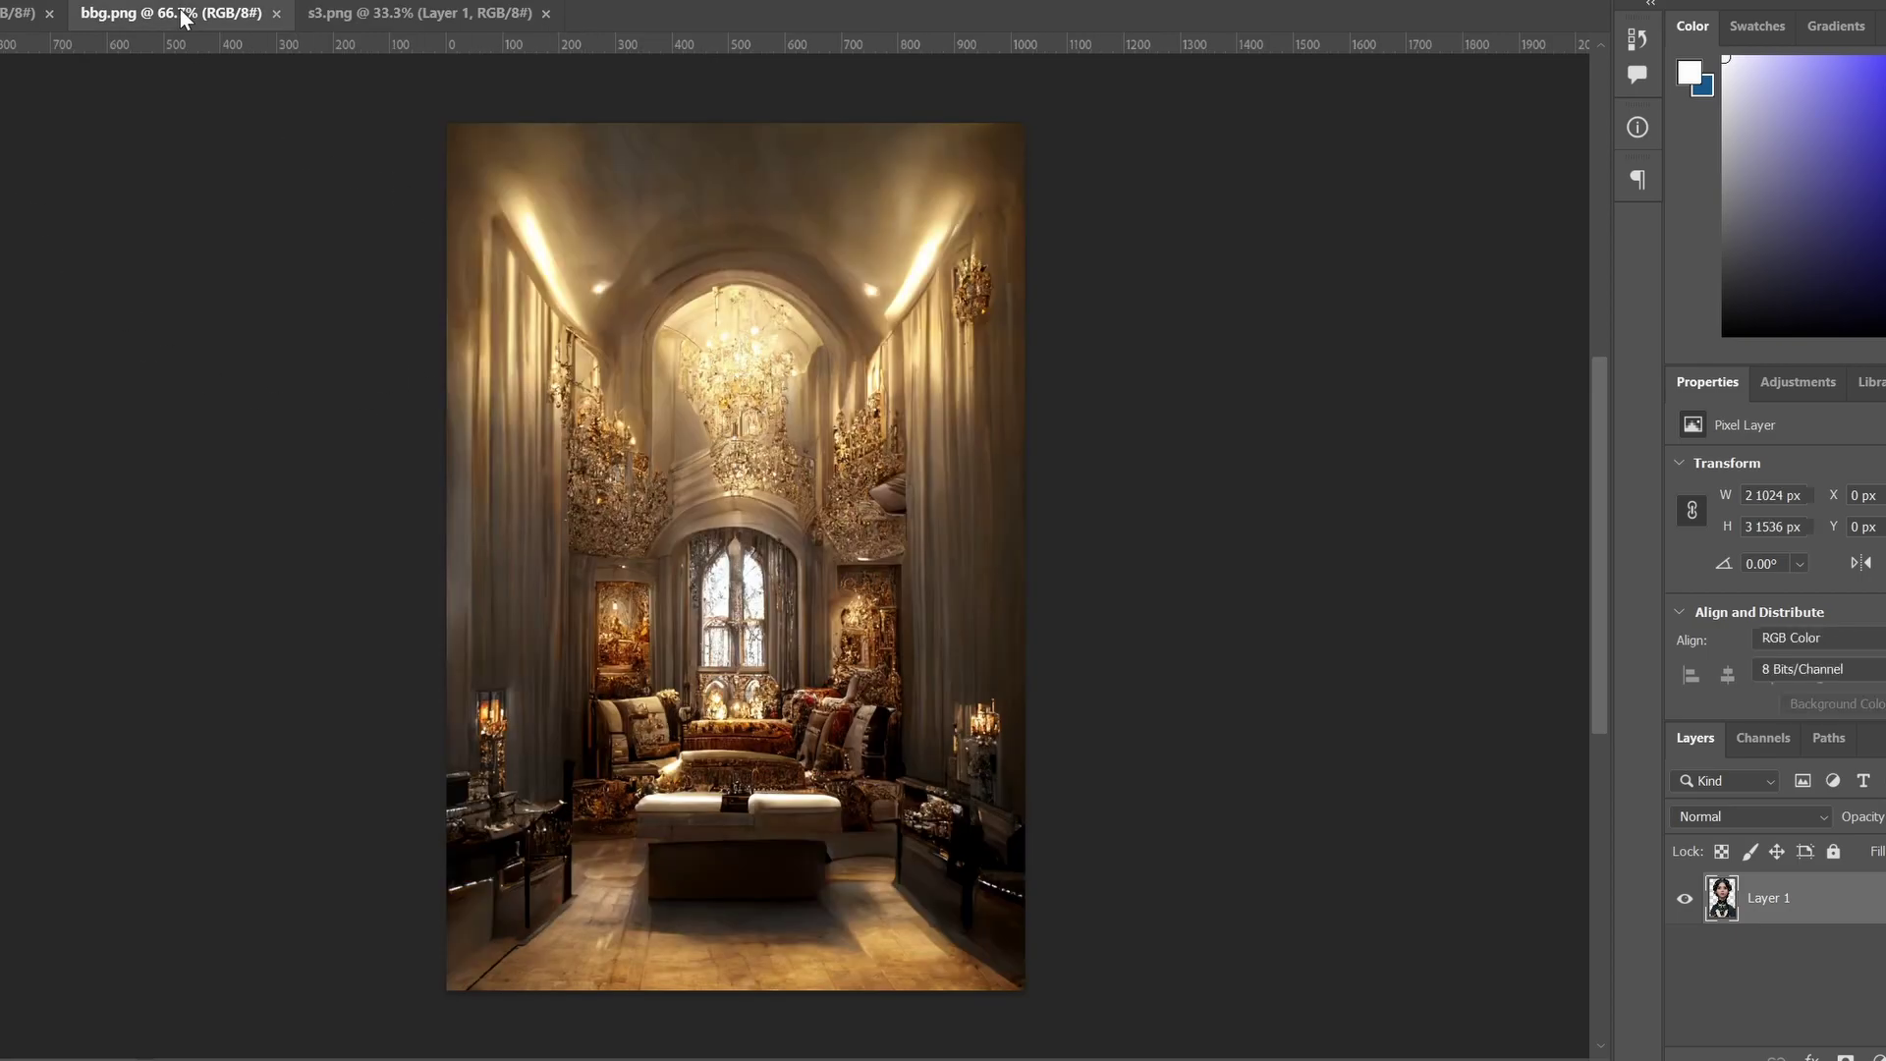
key(ctrl+shift+Tab)
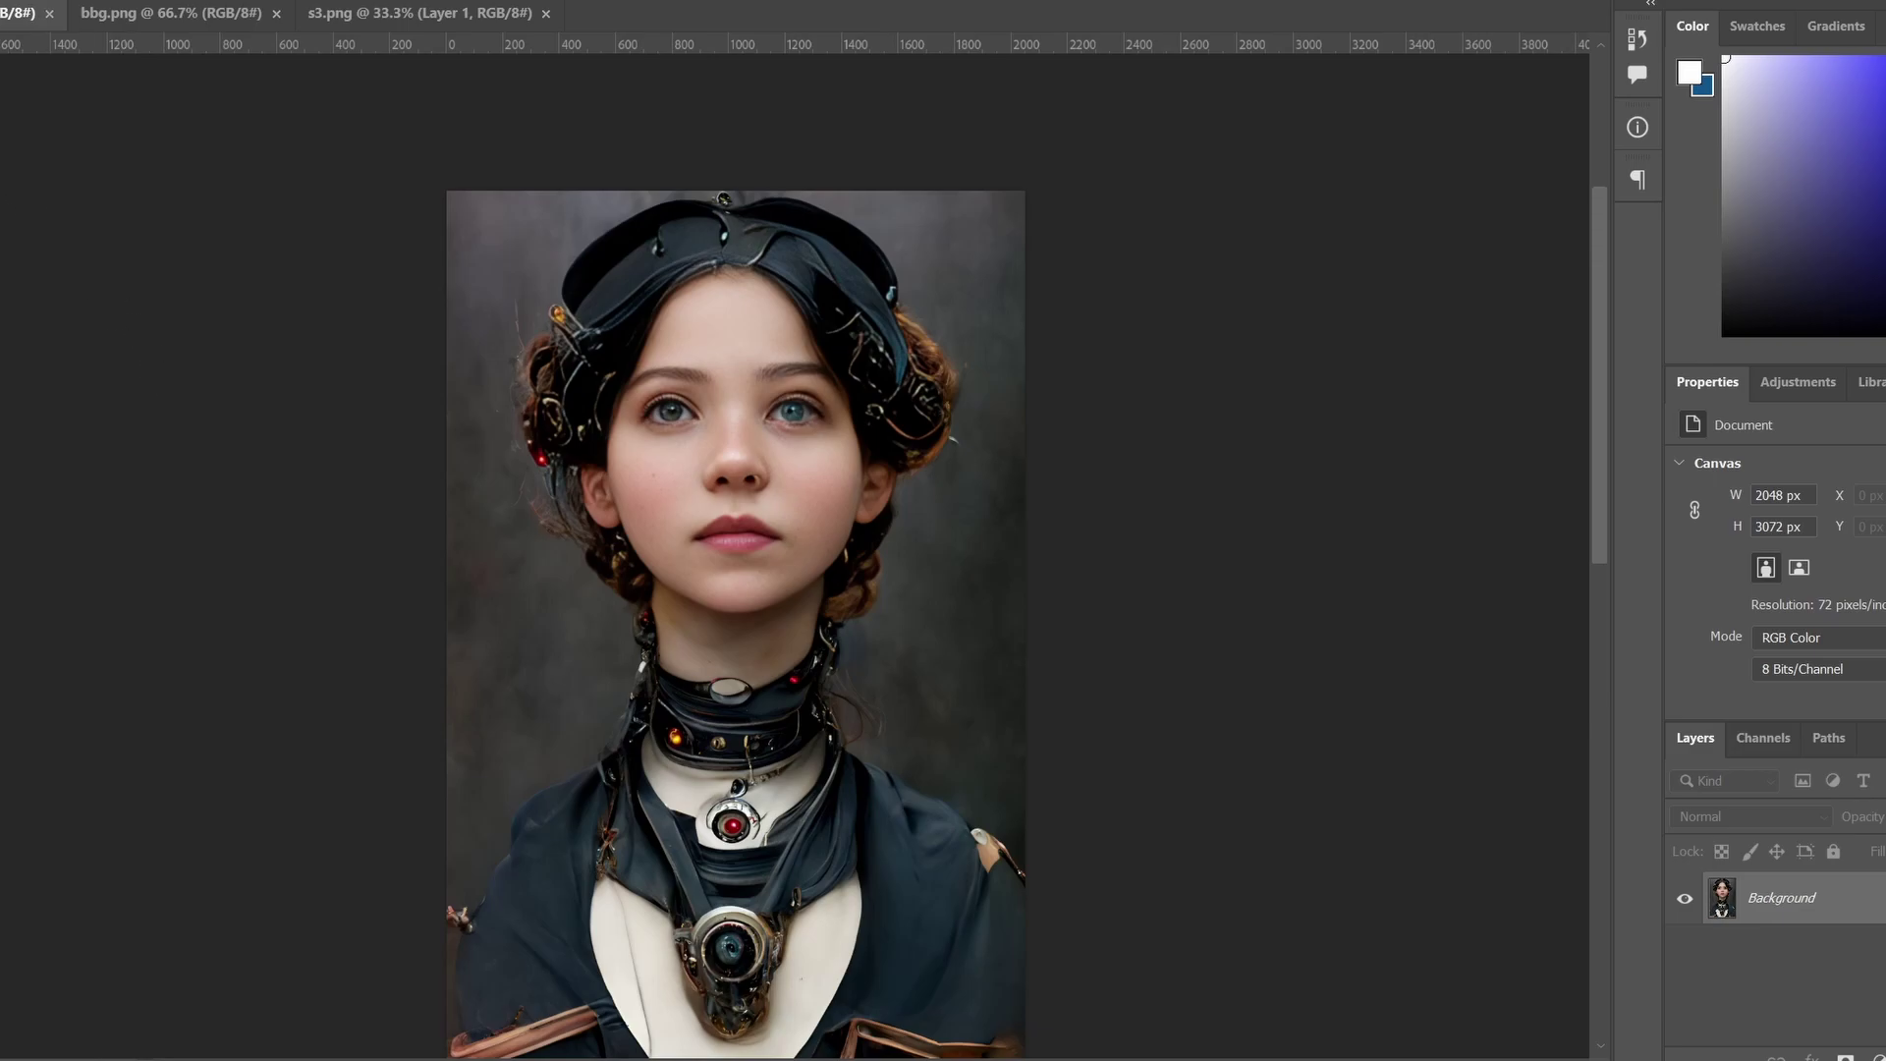
drag(27, 128, 272, 186)
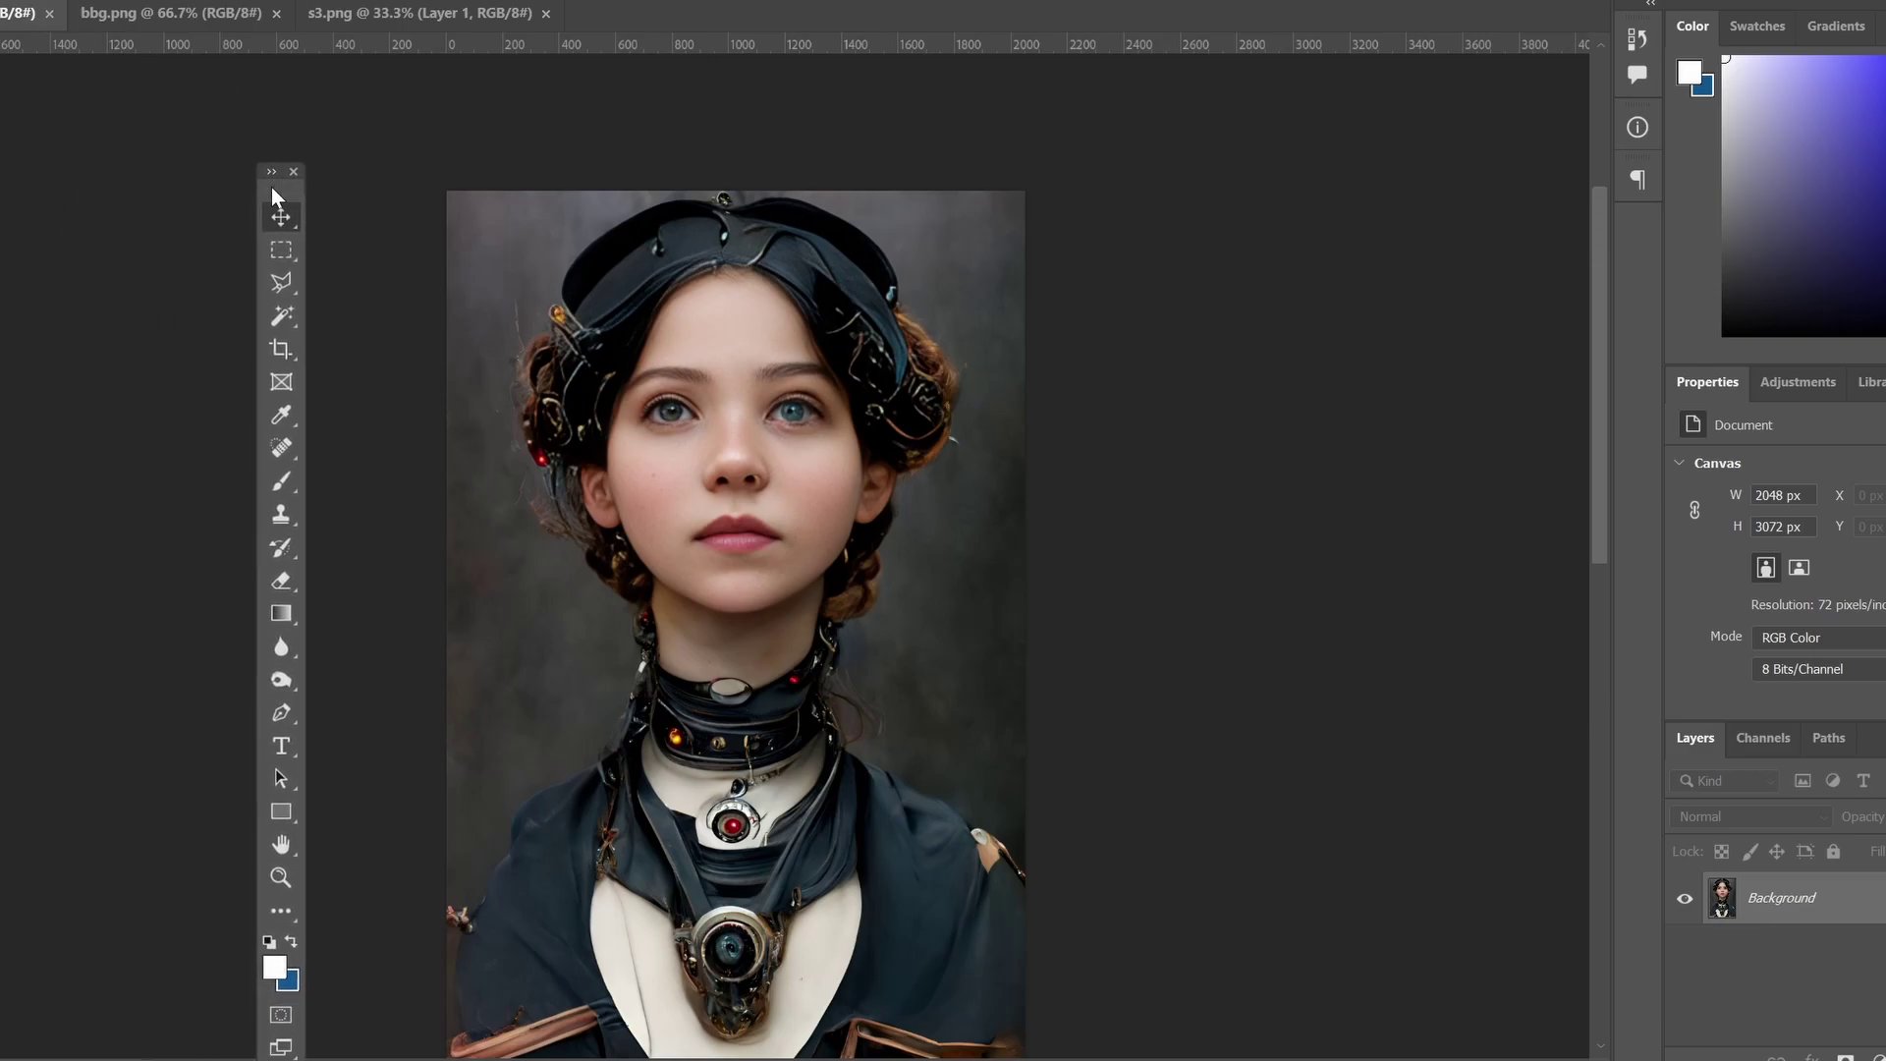
right_click(282, 318)
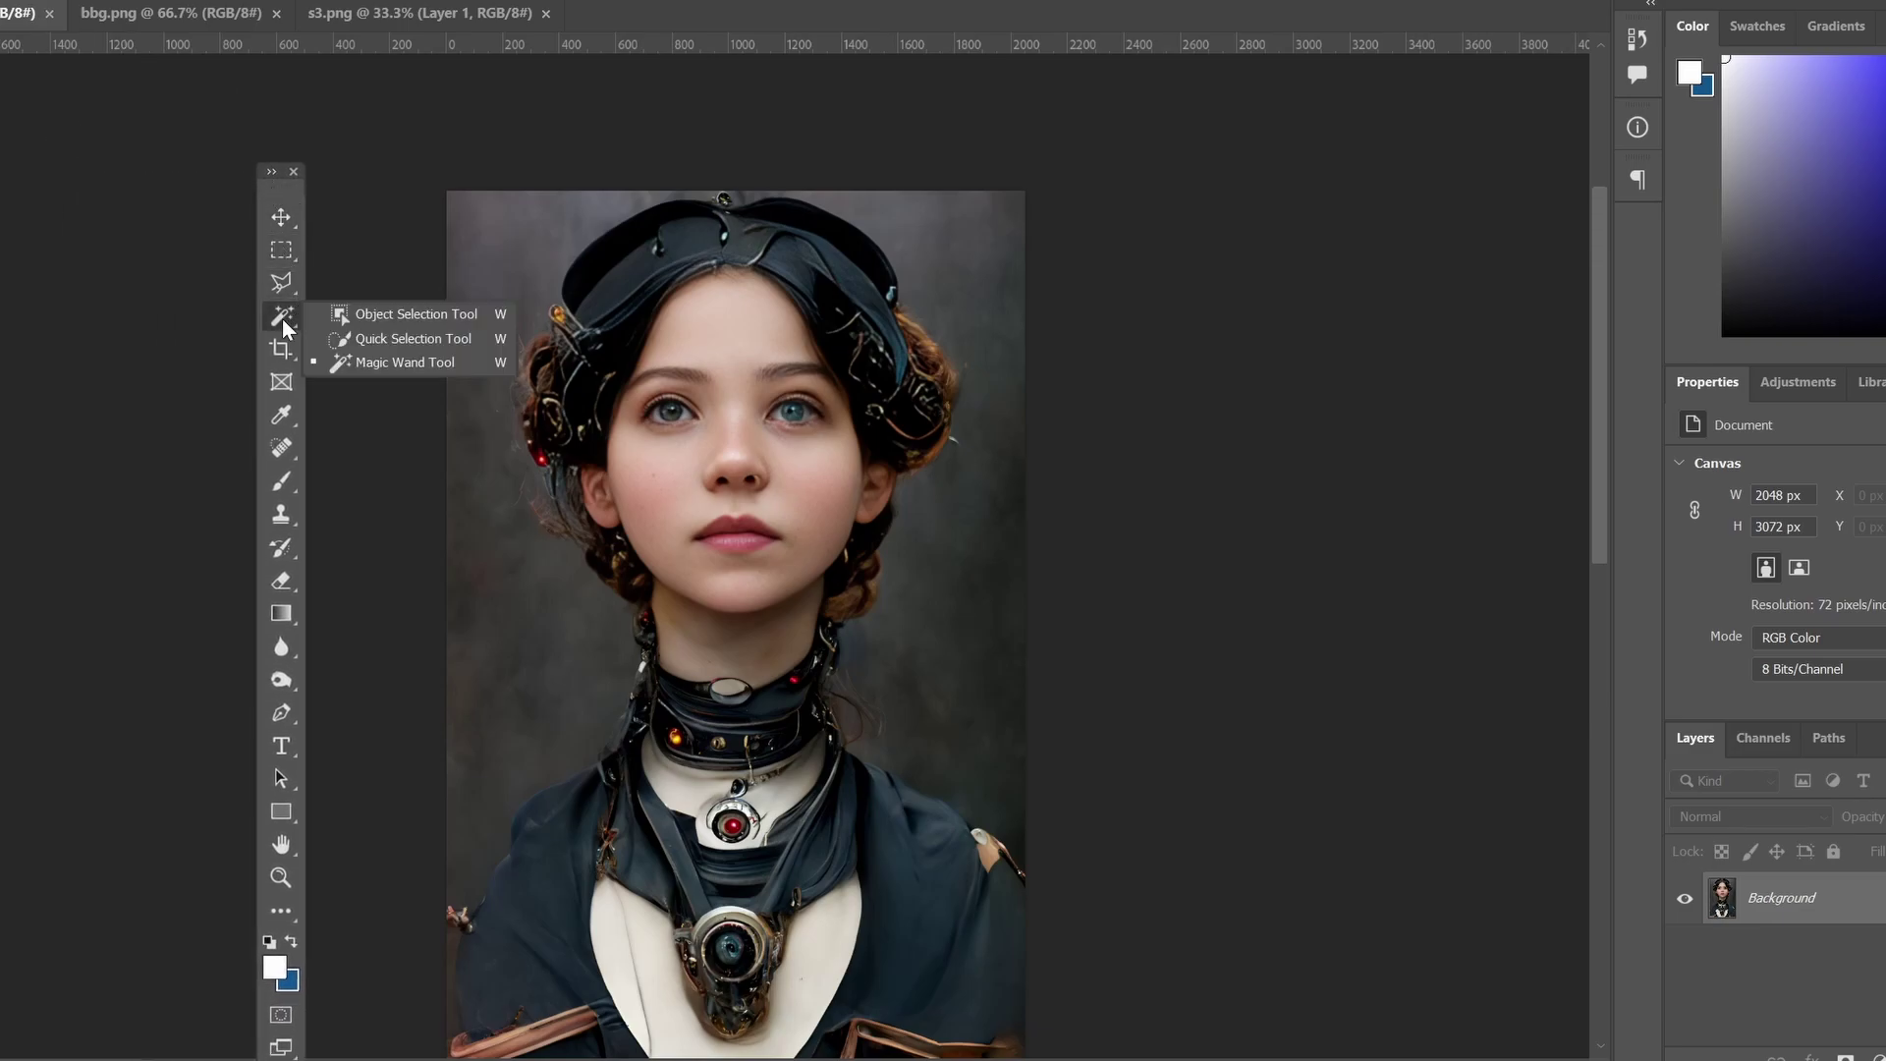
key(Escape)
key(shift+w)
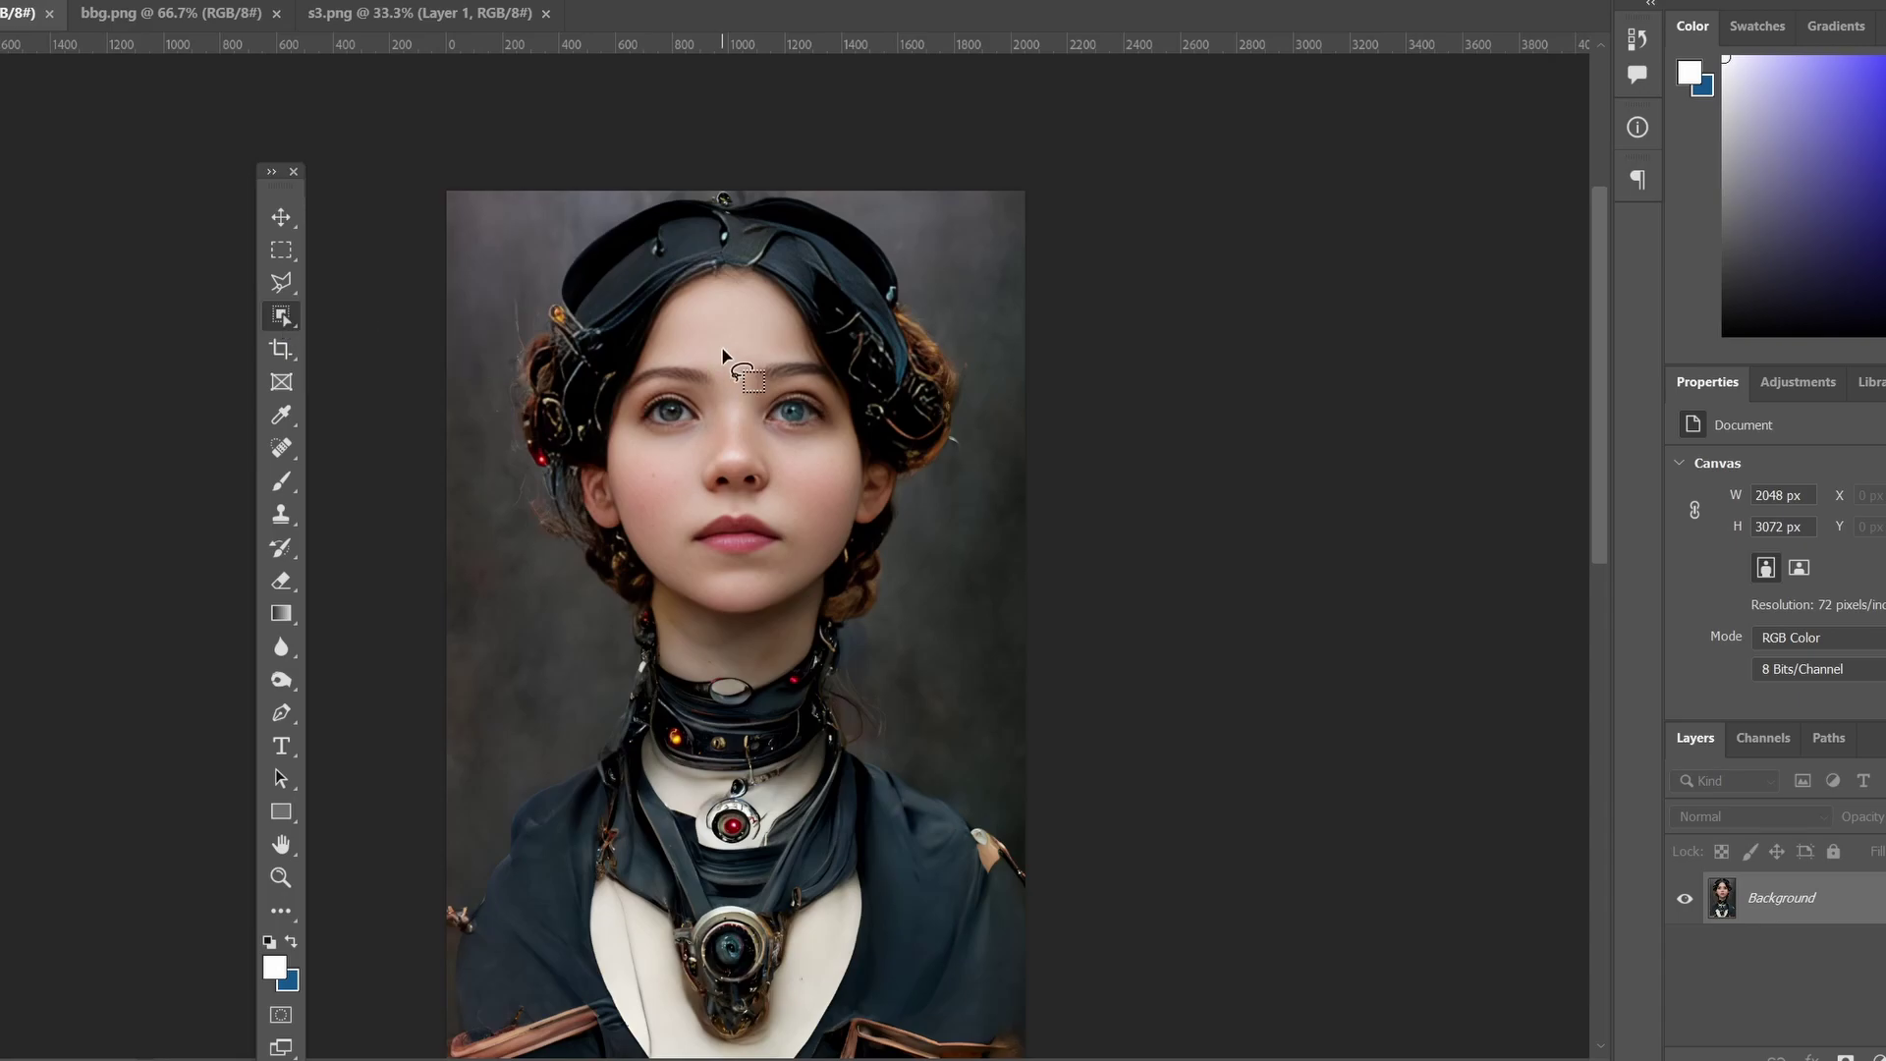
Test-select the girl, check the collar edges zoomed in, deselect, and switch to bbg.png.
click(723, 352)
click(709, 474)
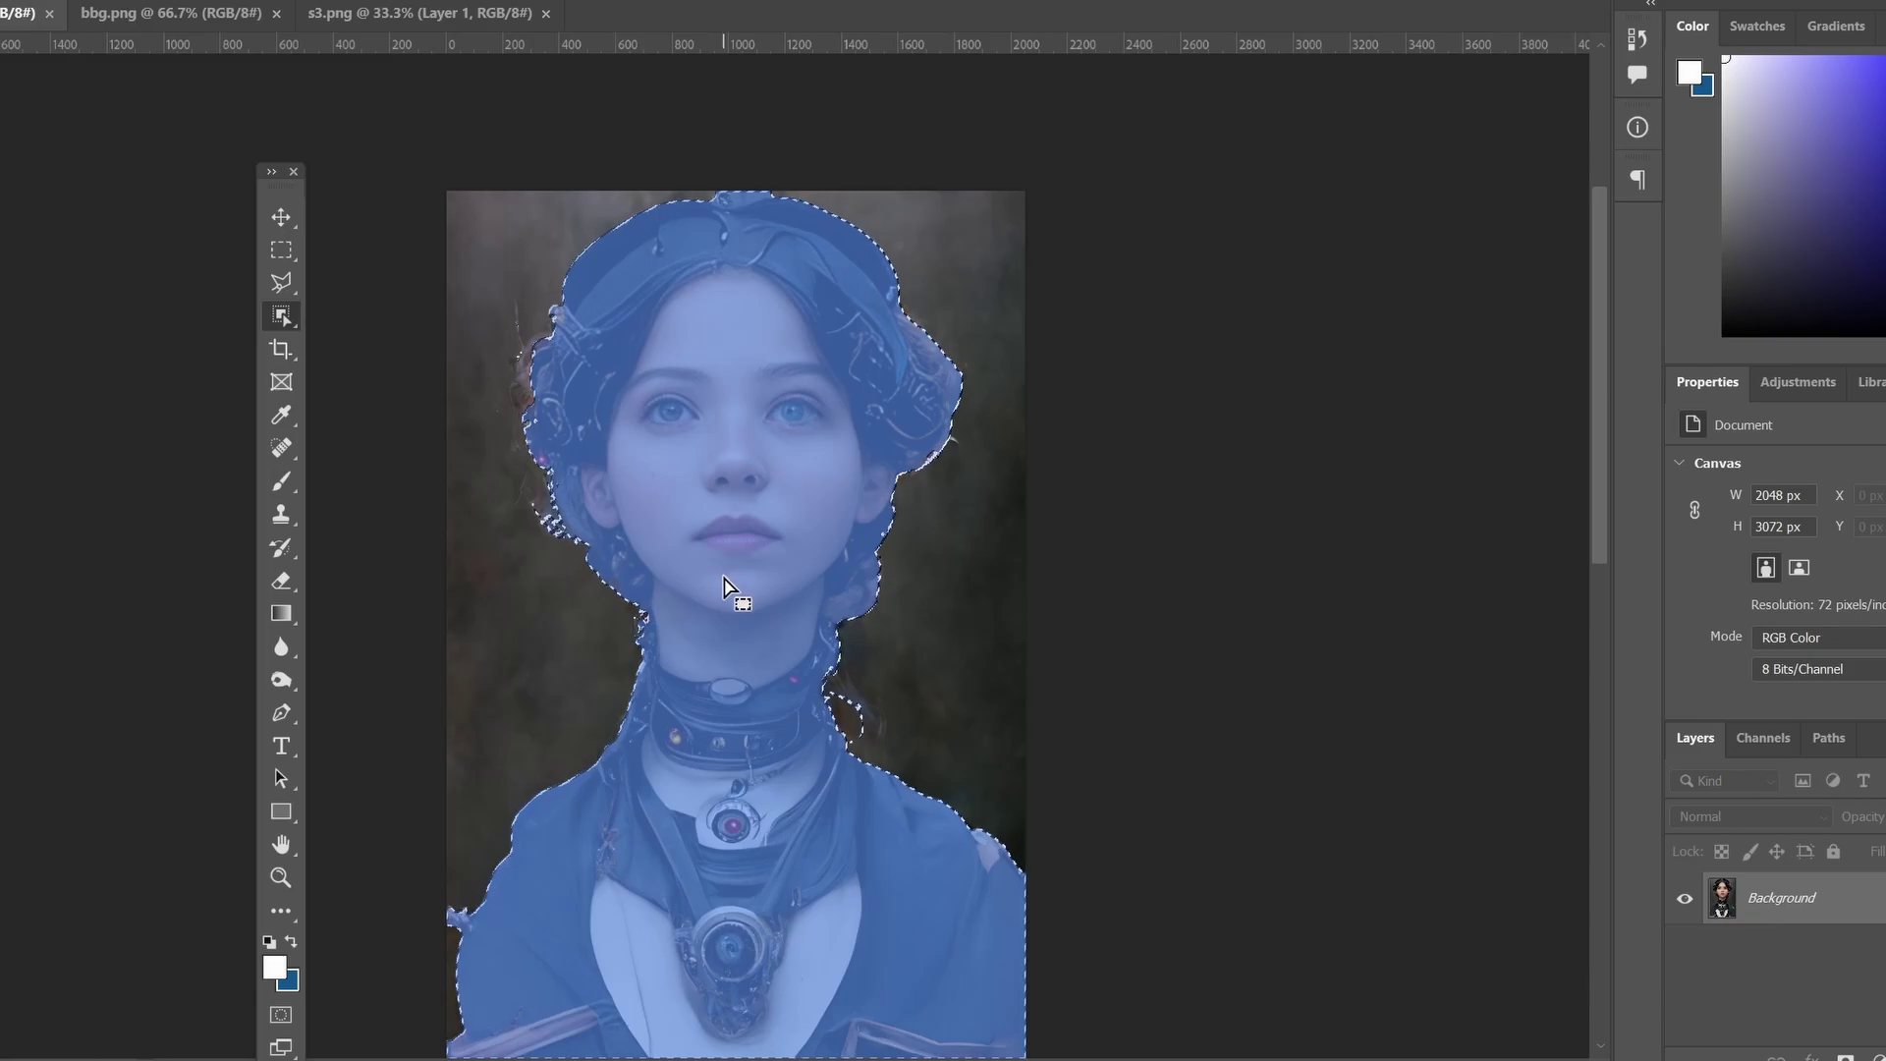
click(281, 878)
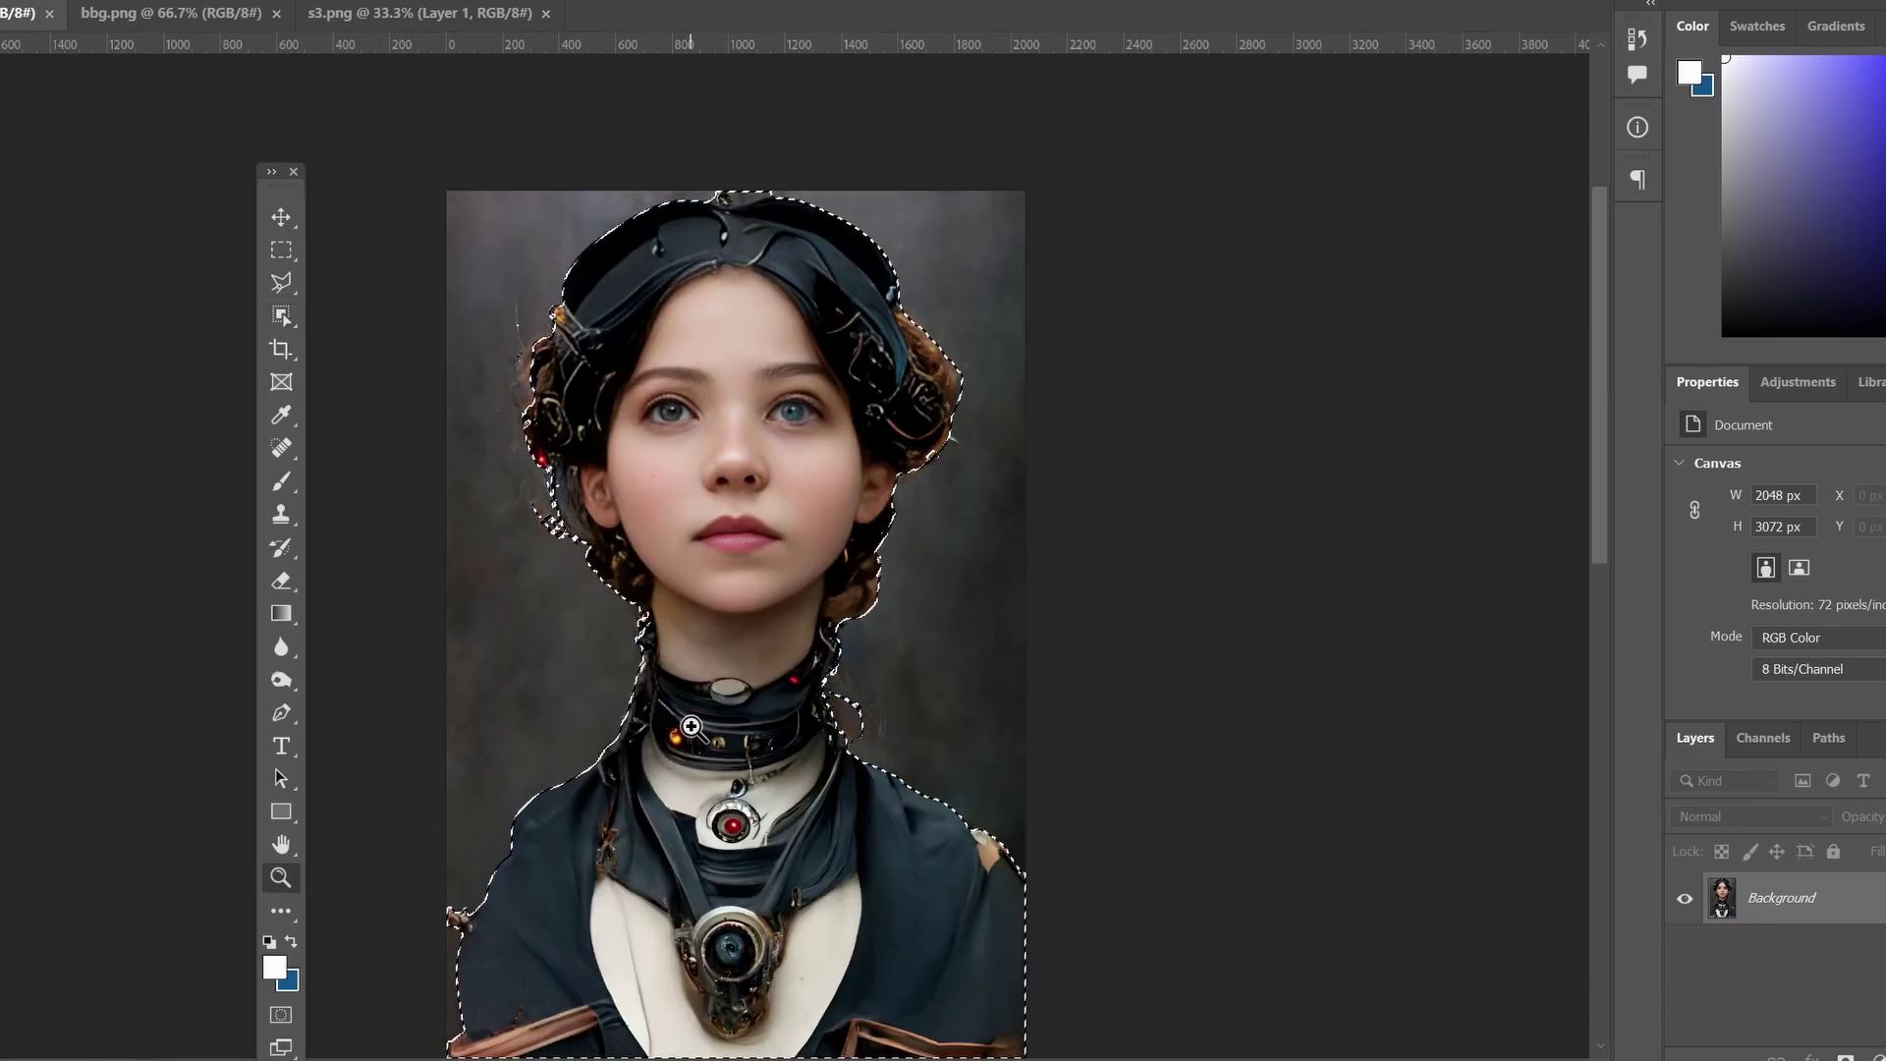
click(751, 762)
click(751, 763)
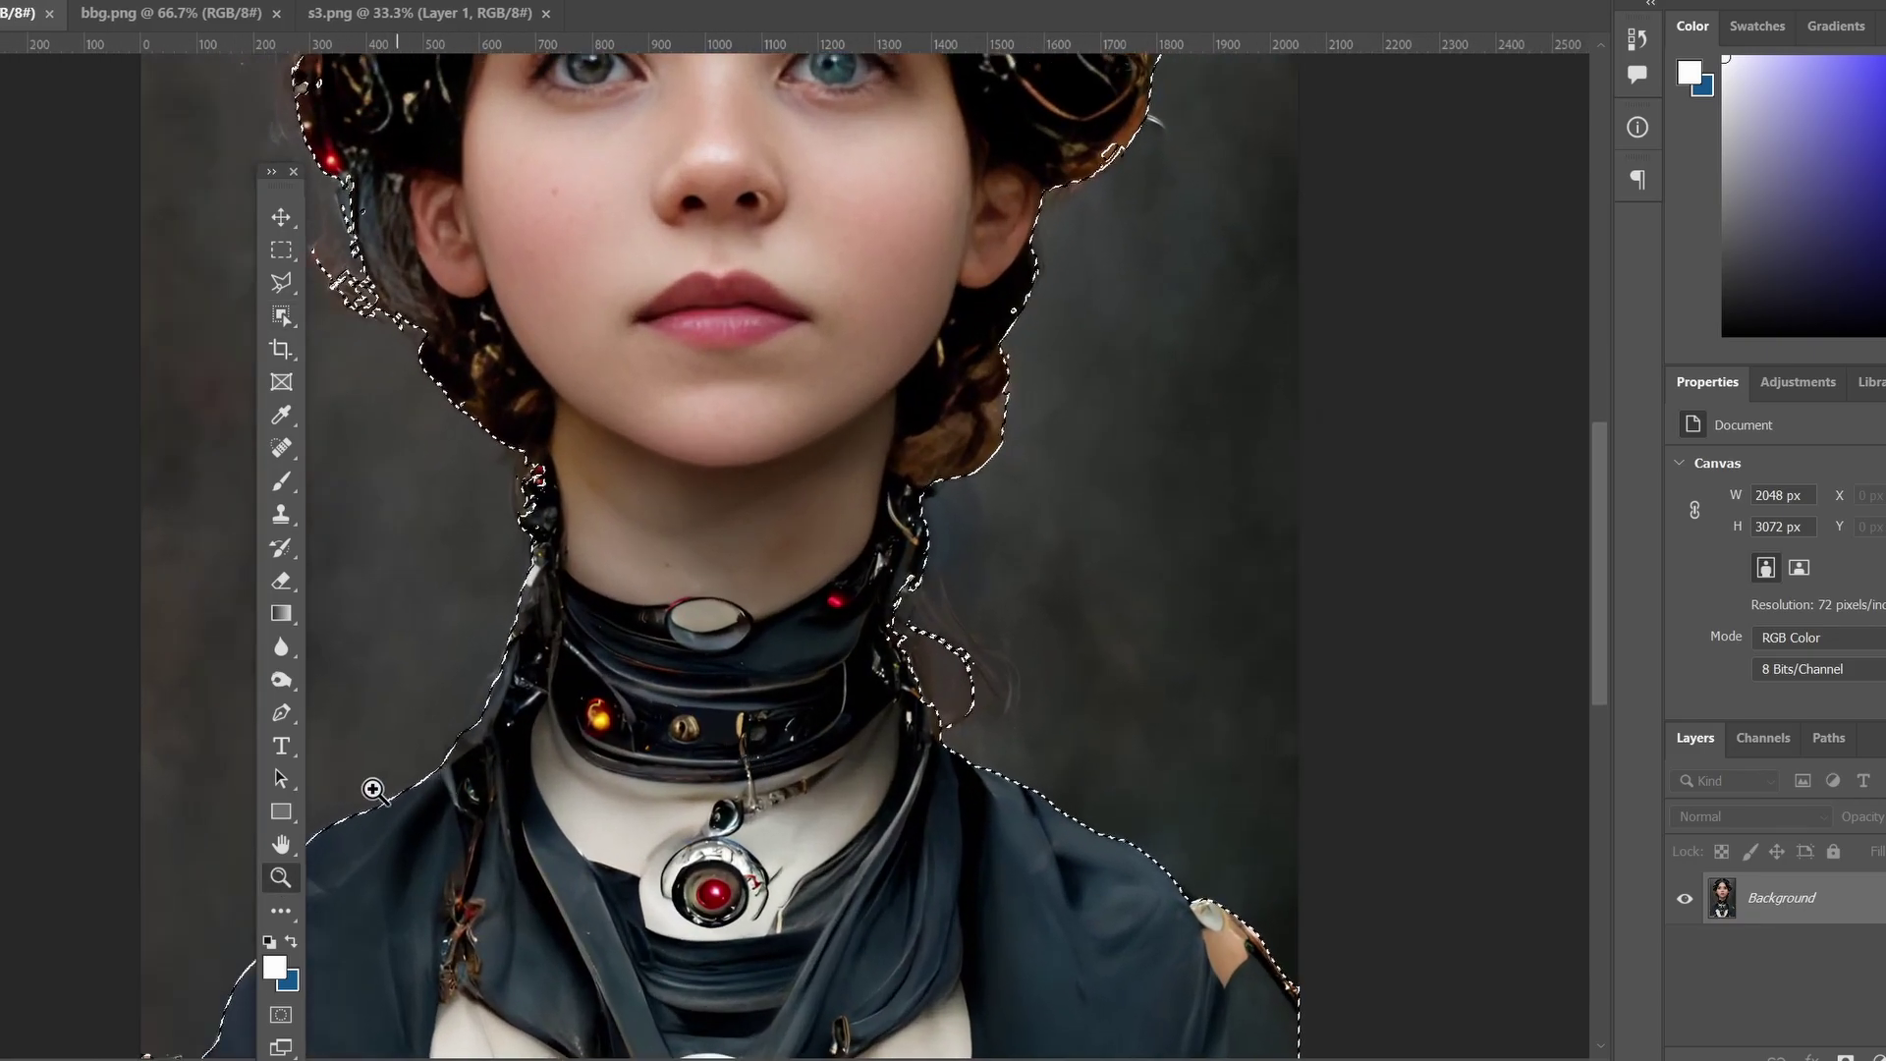
alt+click(491, 575)
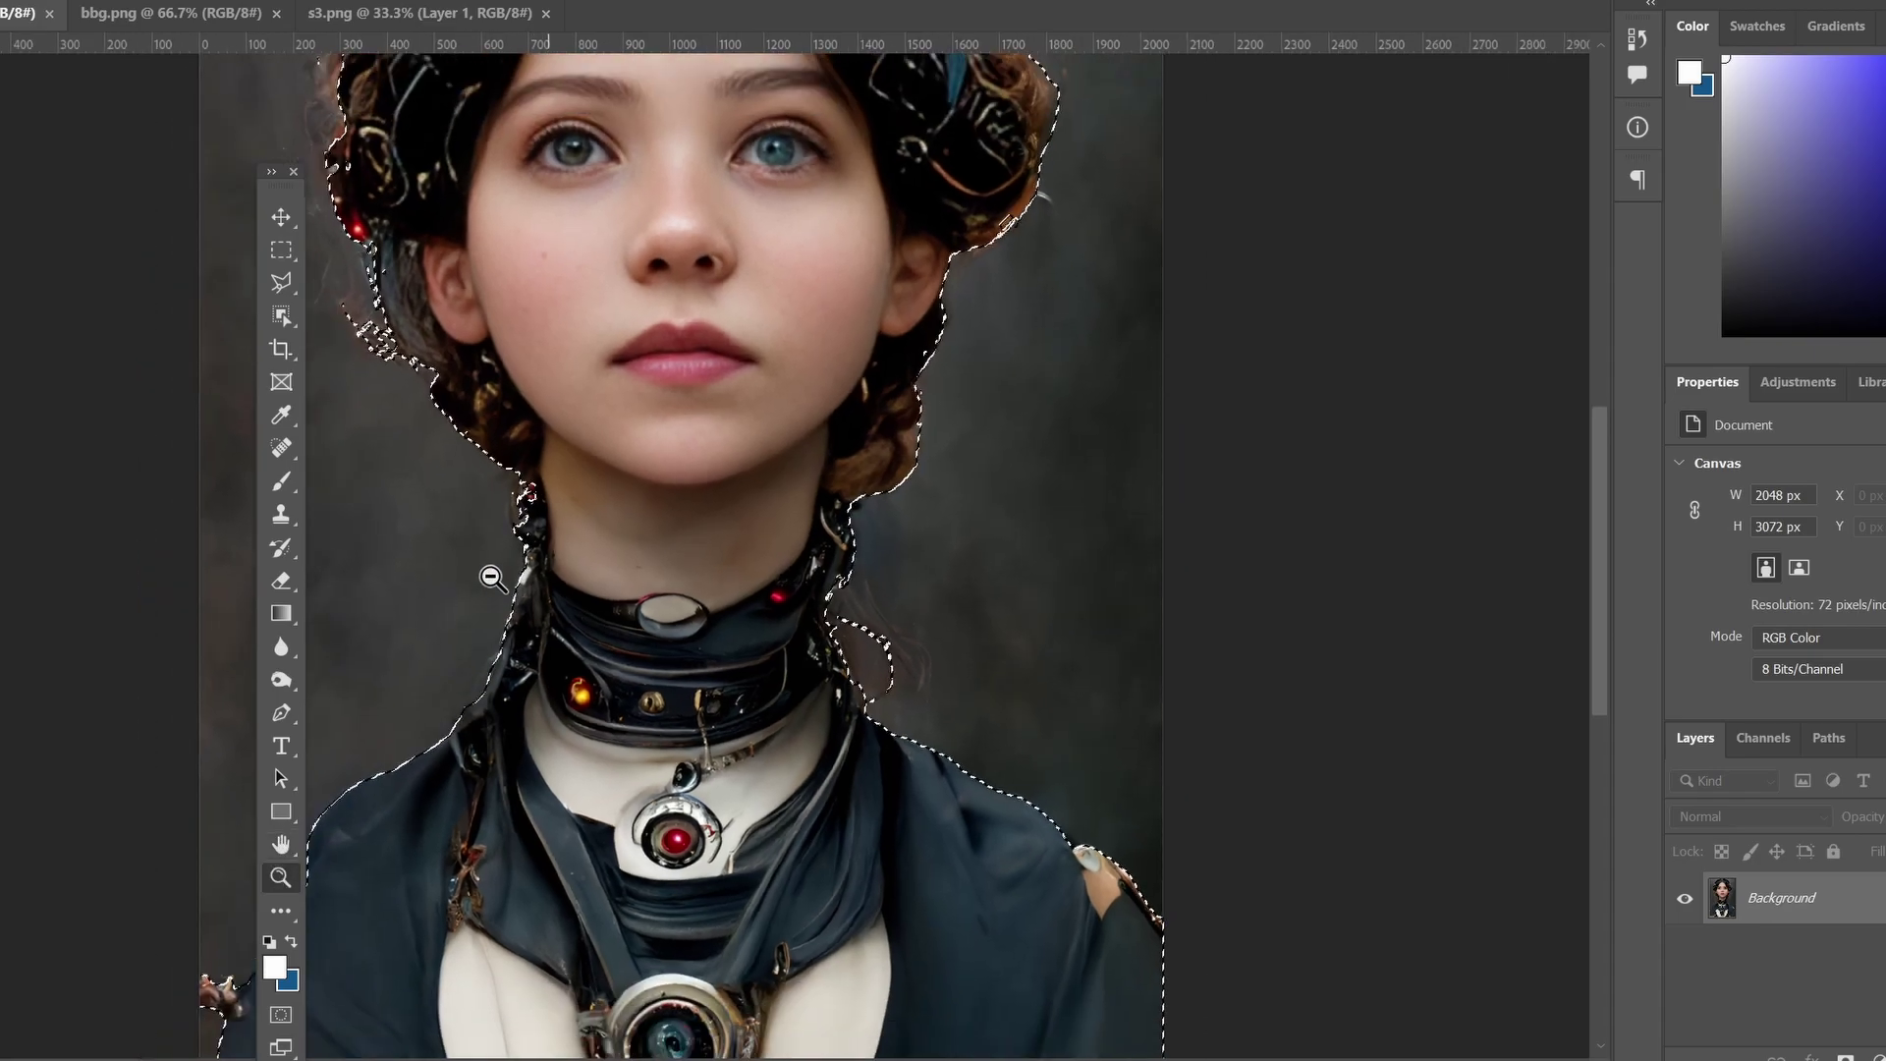
alt+click(491, 575)
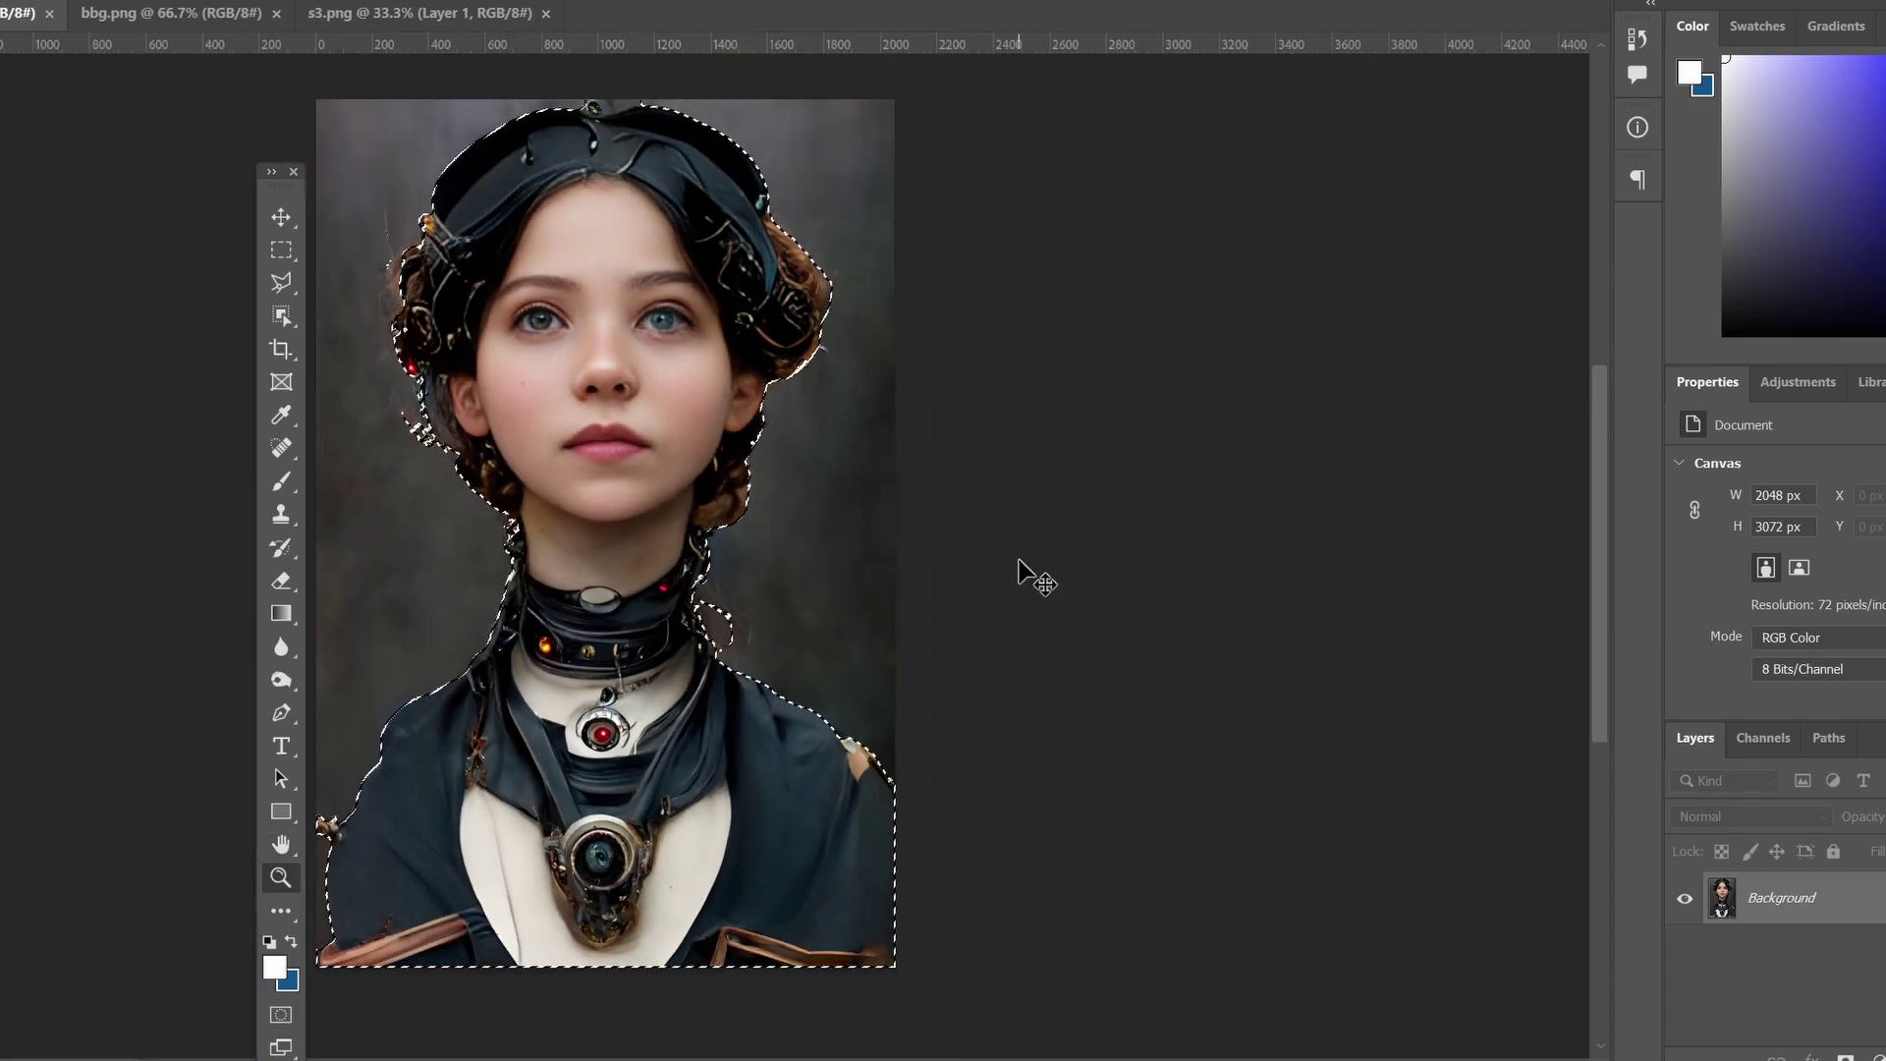
key(ctrl+d)
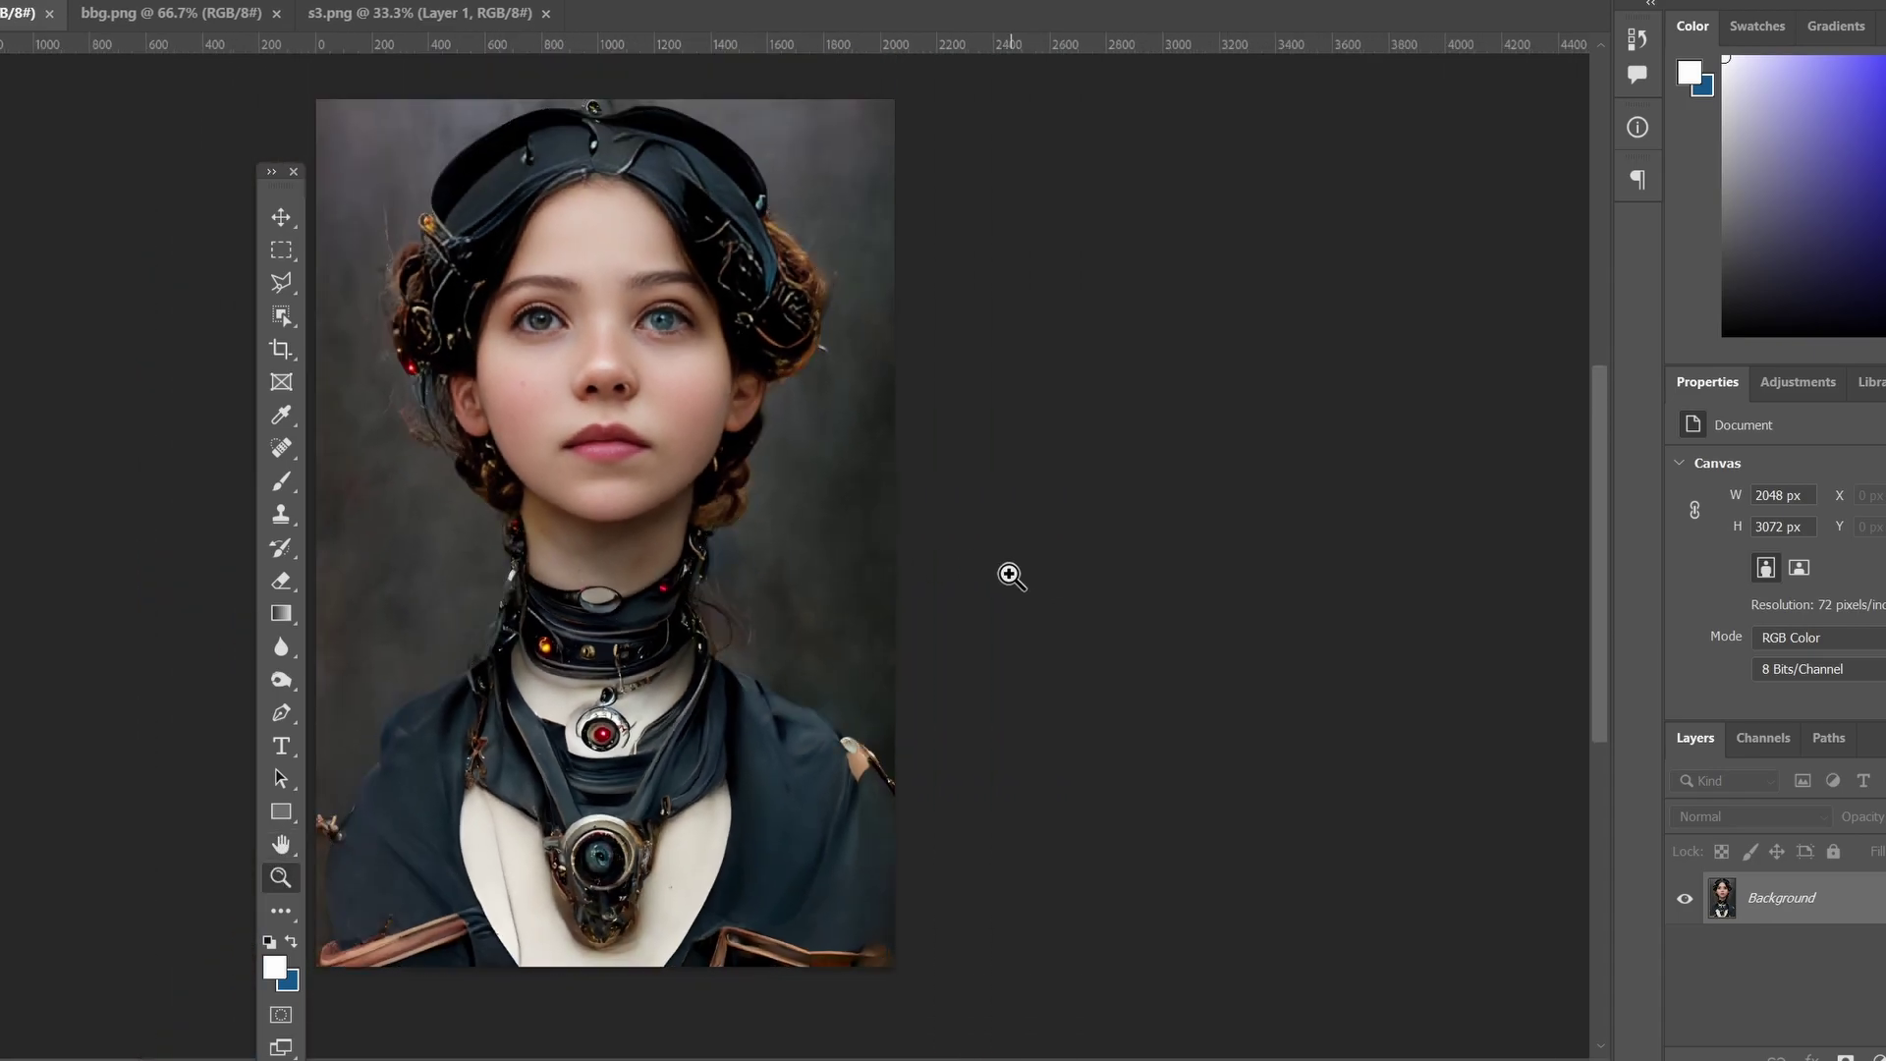
click(368, 13)
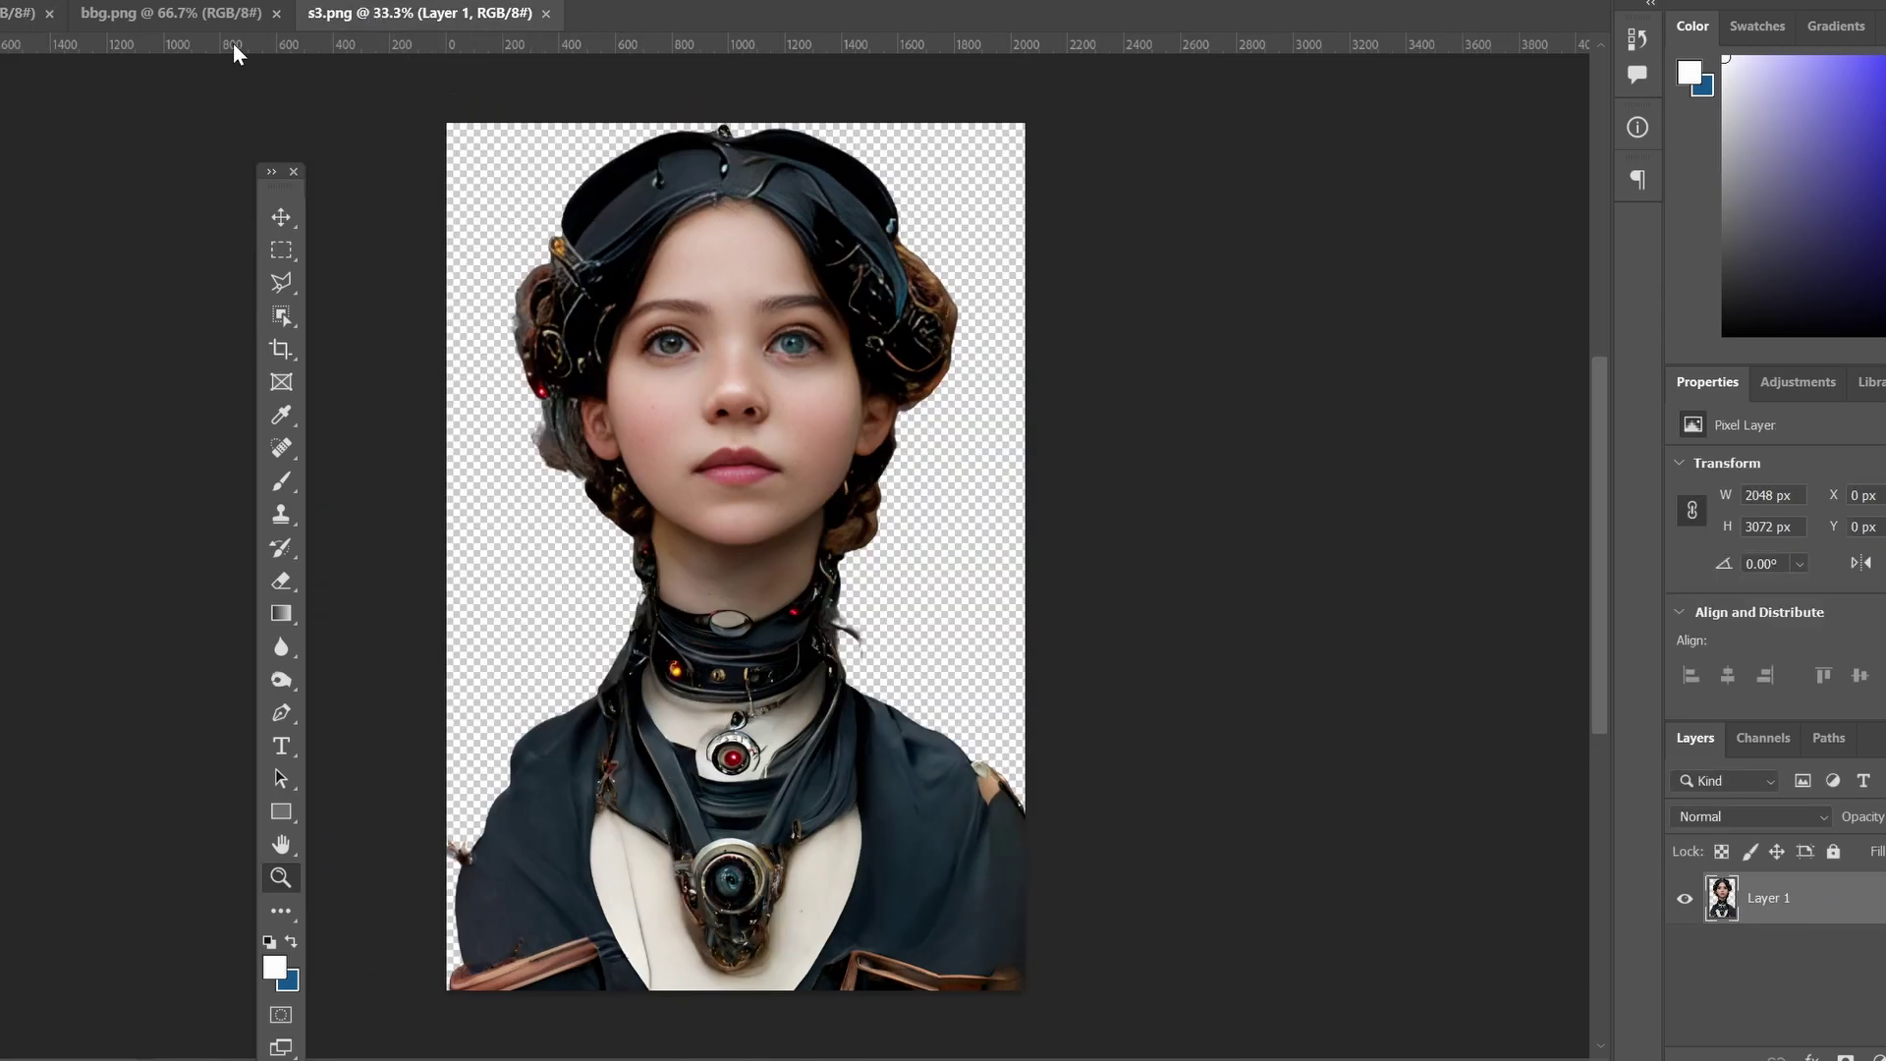
click(186, 16)
Drag the castle interior into s3.png and place its layer below the girl's Layer 1.
click(281, 217)
drag(518, 238, 684, 435)
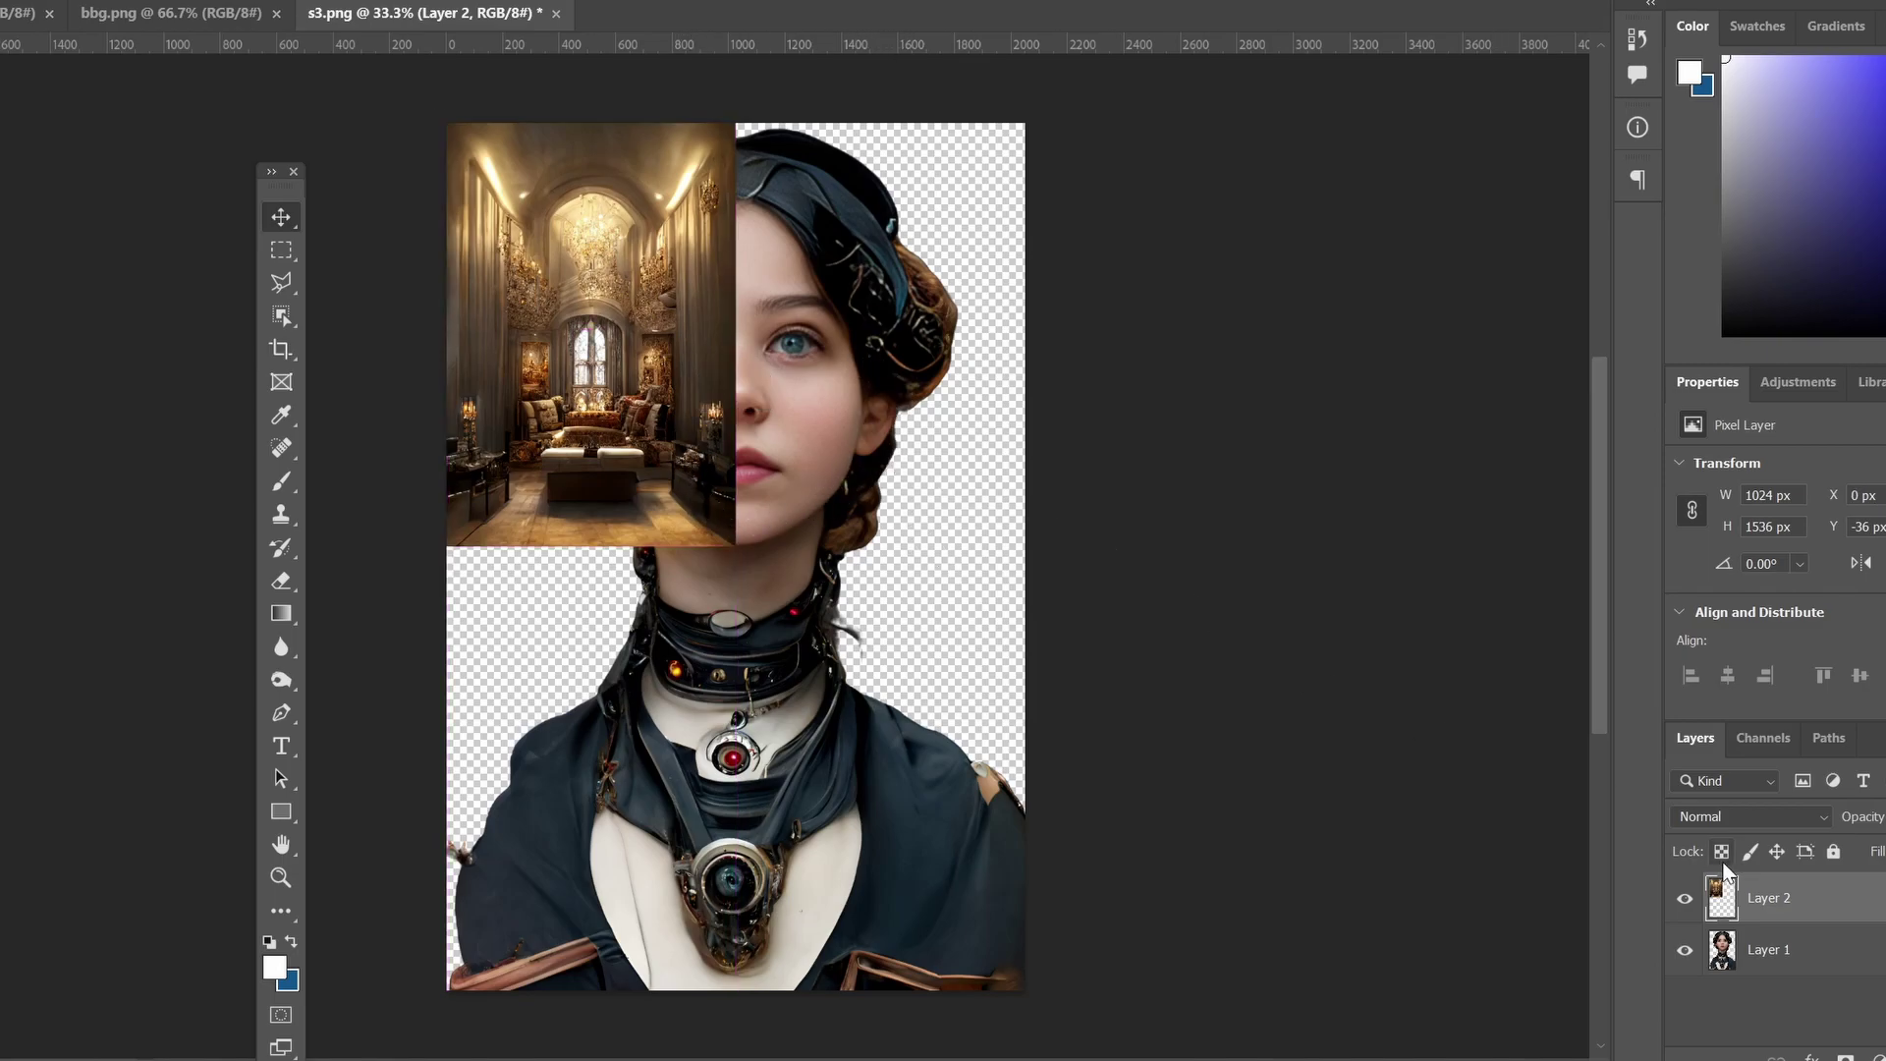
drag(1769, 898, 1808, 973)
Scale and reposition the castle layer with Free Transform, then commit the transform.
key(ctrl+t)
drag(737, 544, 1188, 989)
drag(958, 933, 894, 639)
drag(796, 779, 855, 1034)
mouse_move(862, 778)
mouse_down()
mouse_move(860, 735)
mouse_move(887, 758)
mouse_move(868, 744)
mouse_up()
mouse_move(1114, 403)
mouse_down()
mouse_move(1149, 408)
mouse_move(1081, 398)
mouse_up()
drag(895, 510, 954, 546)
drag(1101, 454, 1043, 501)
drag(398, 505, 426, 501)
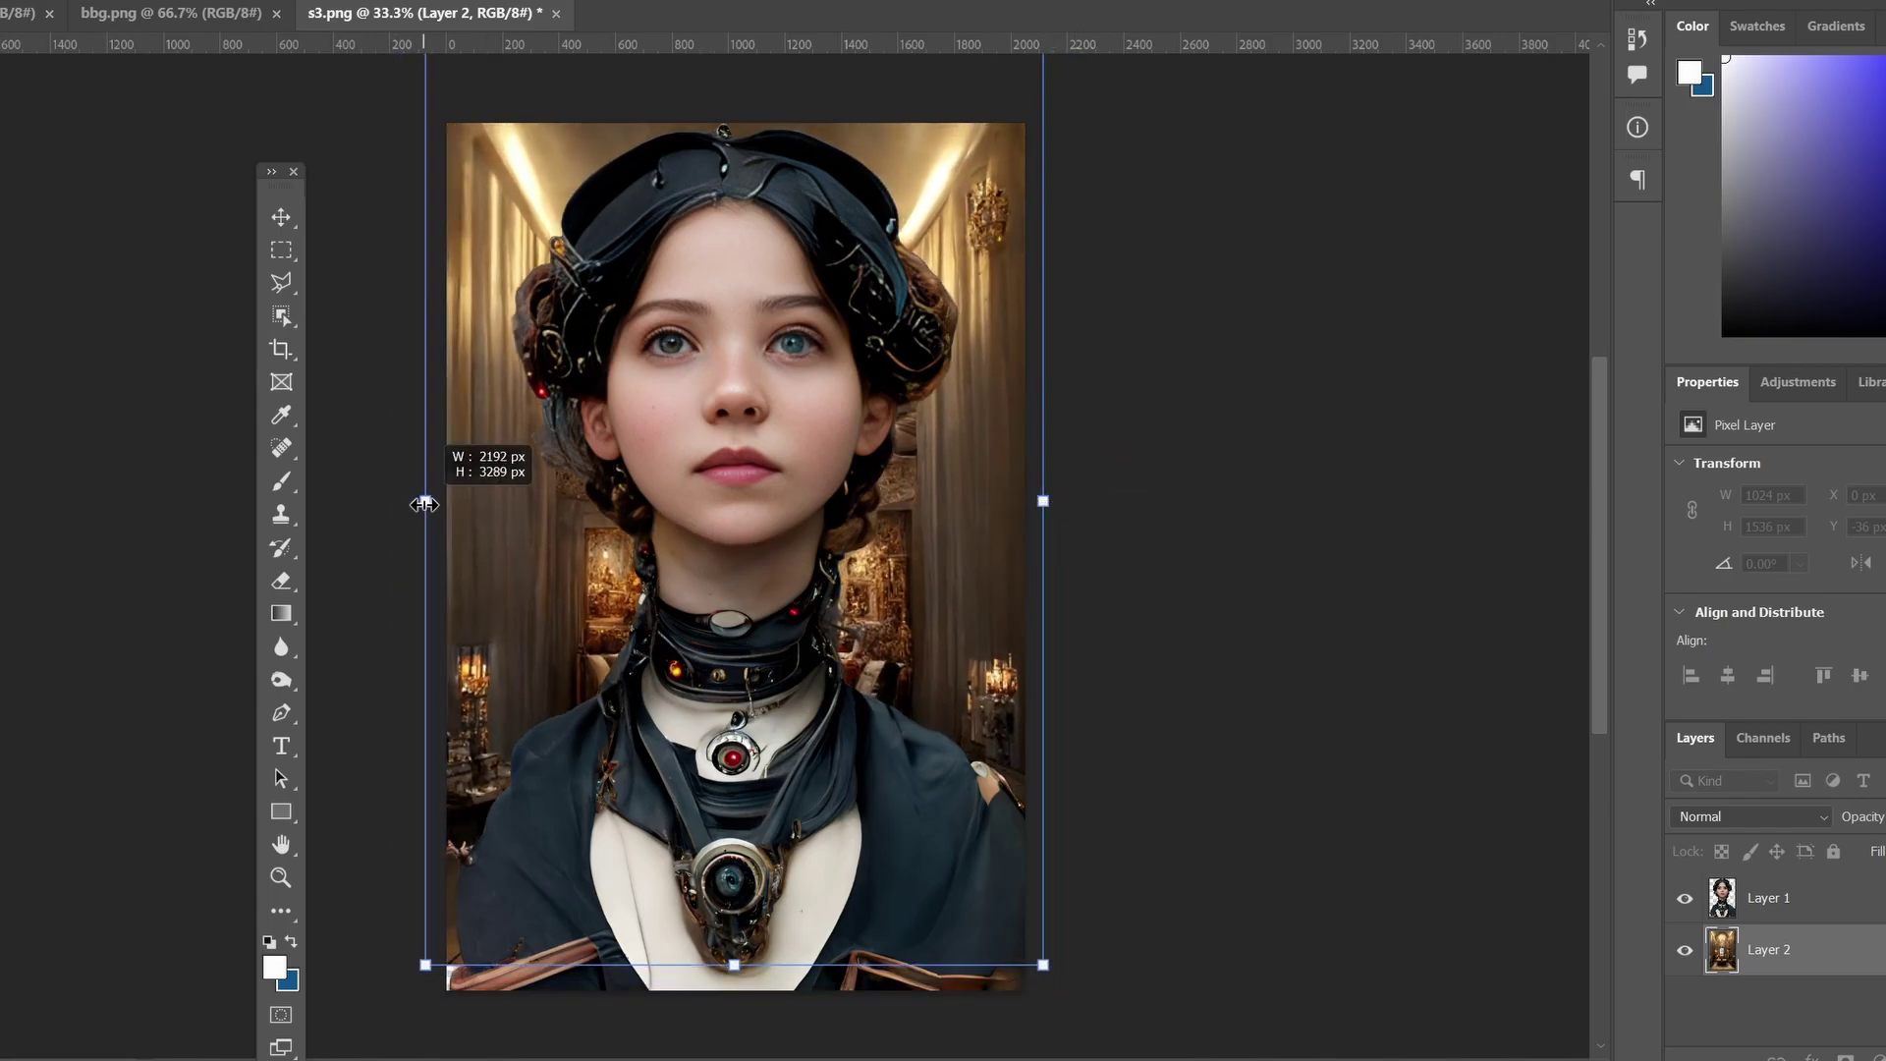
drag(687, 569, 698, 625)
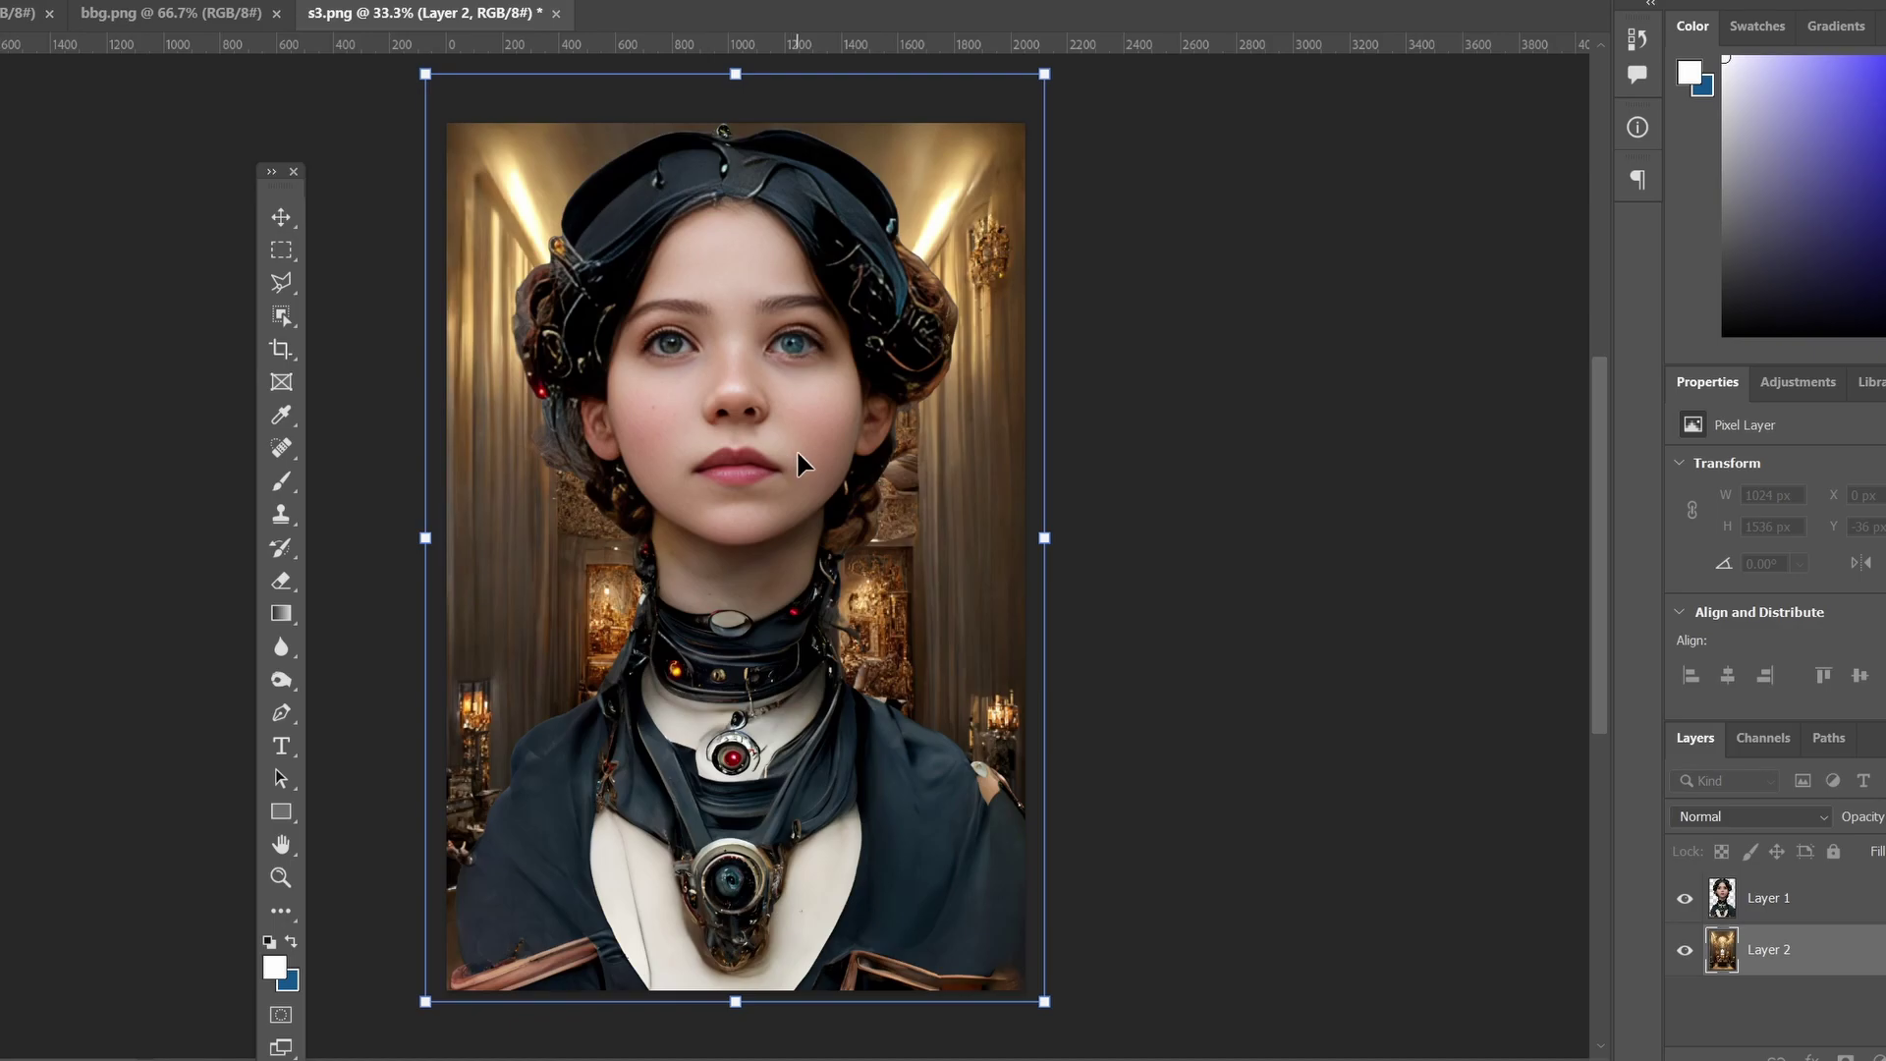
key(Return)
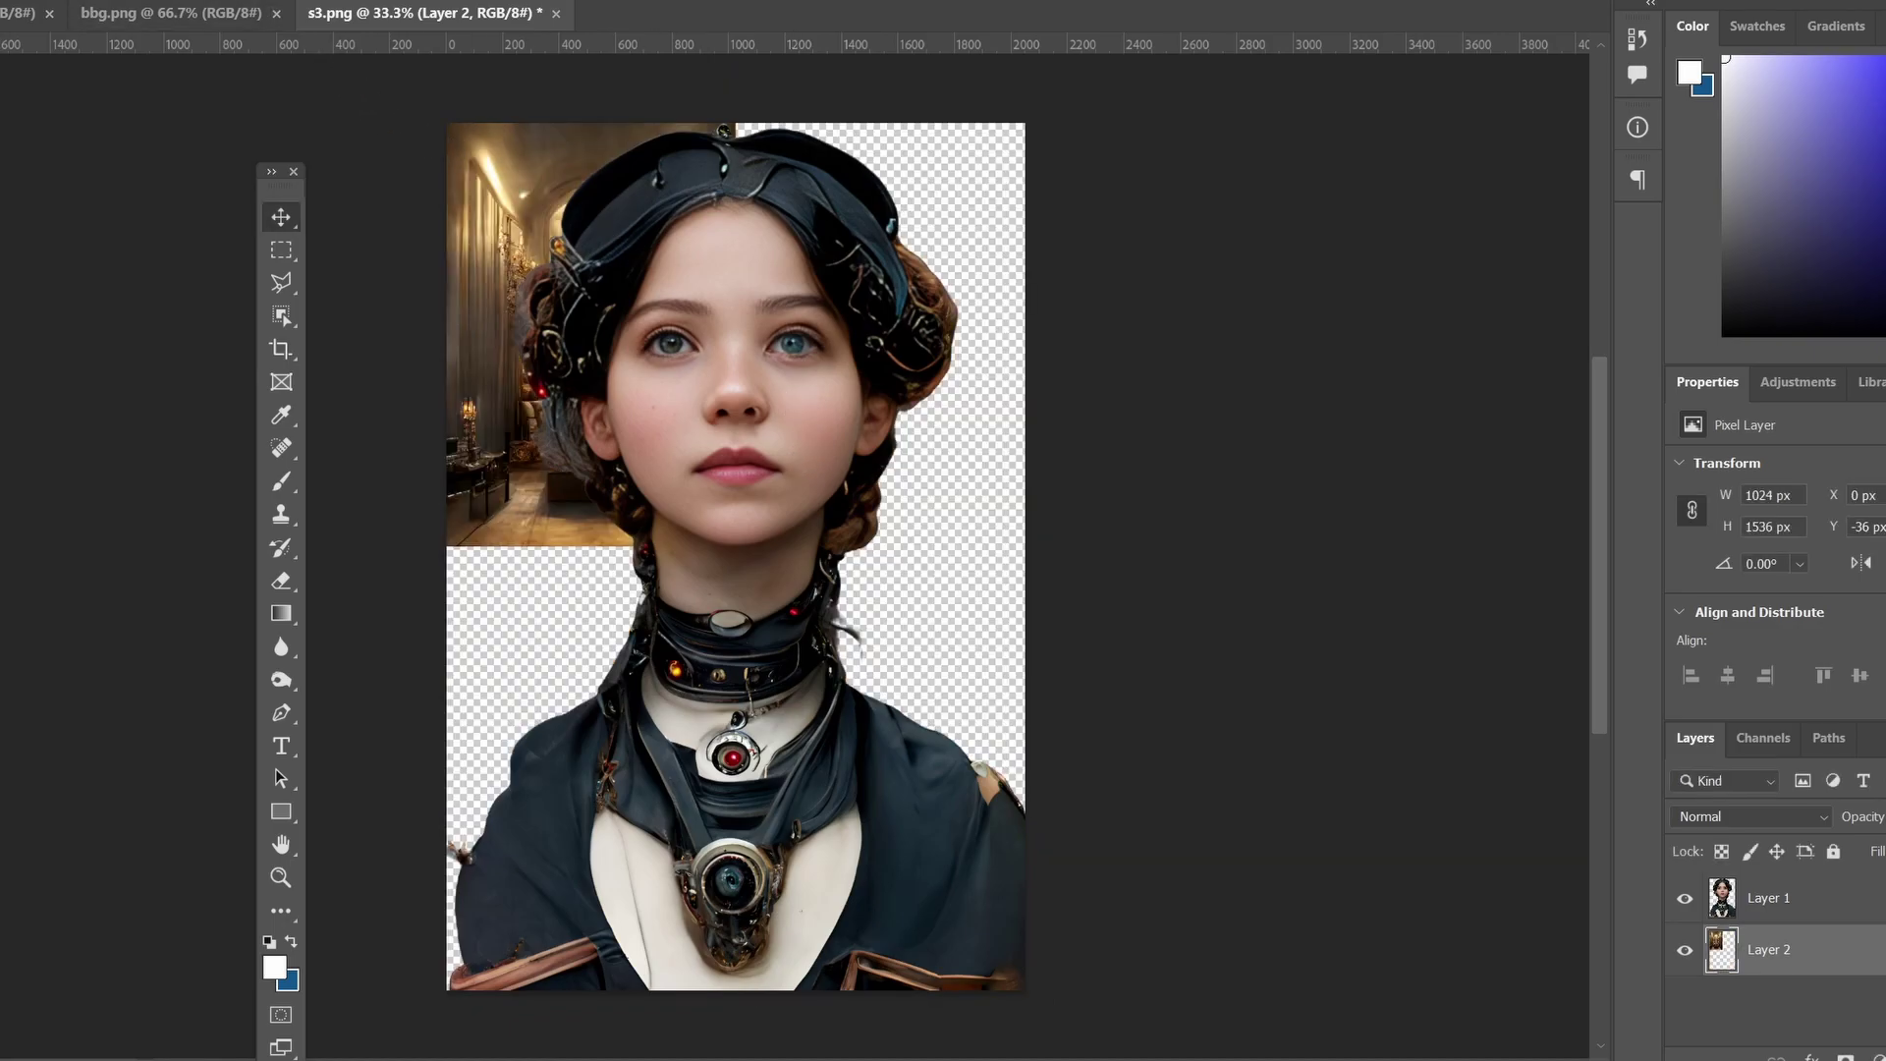
Shrink the girl's Layer 1 proportionally and move her right and down.
click(79, 0)
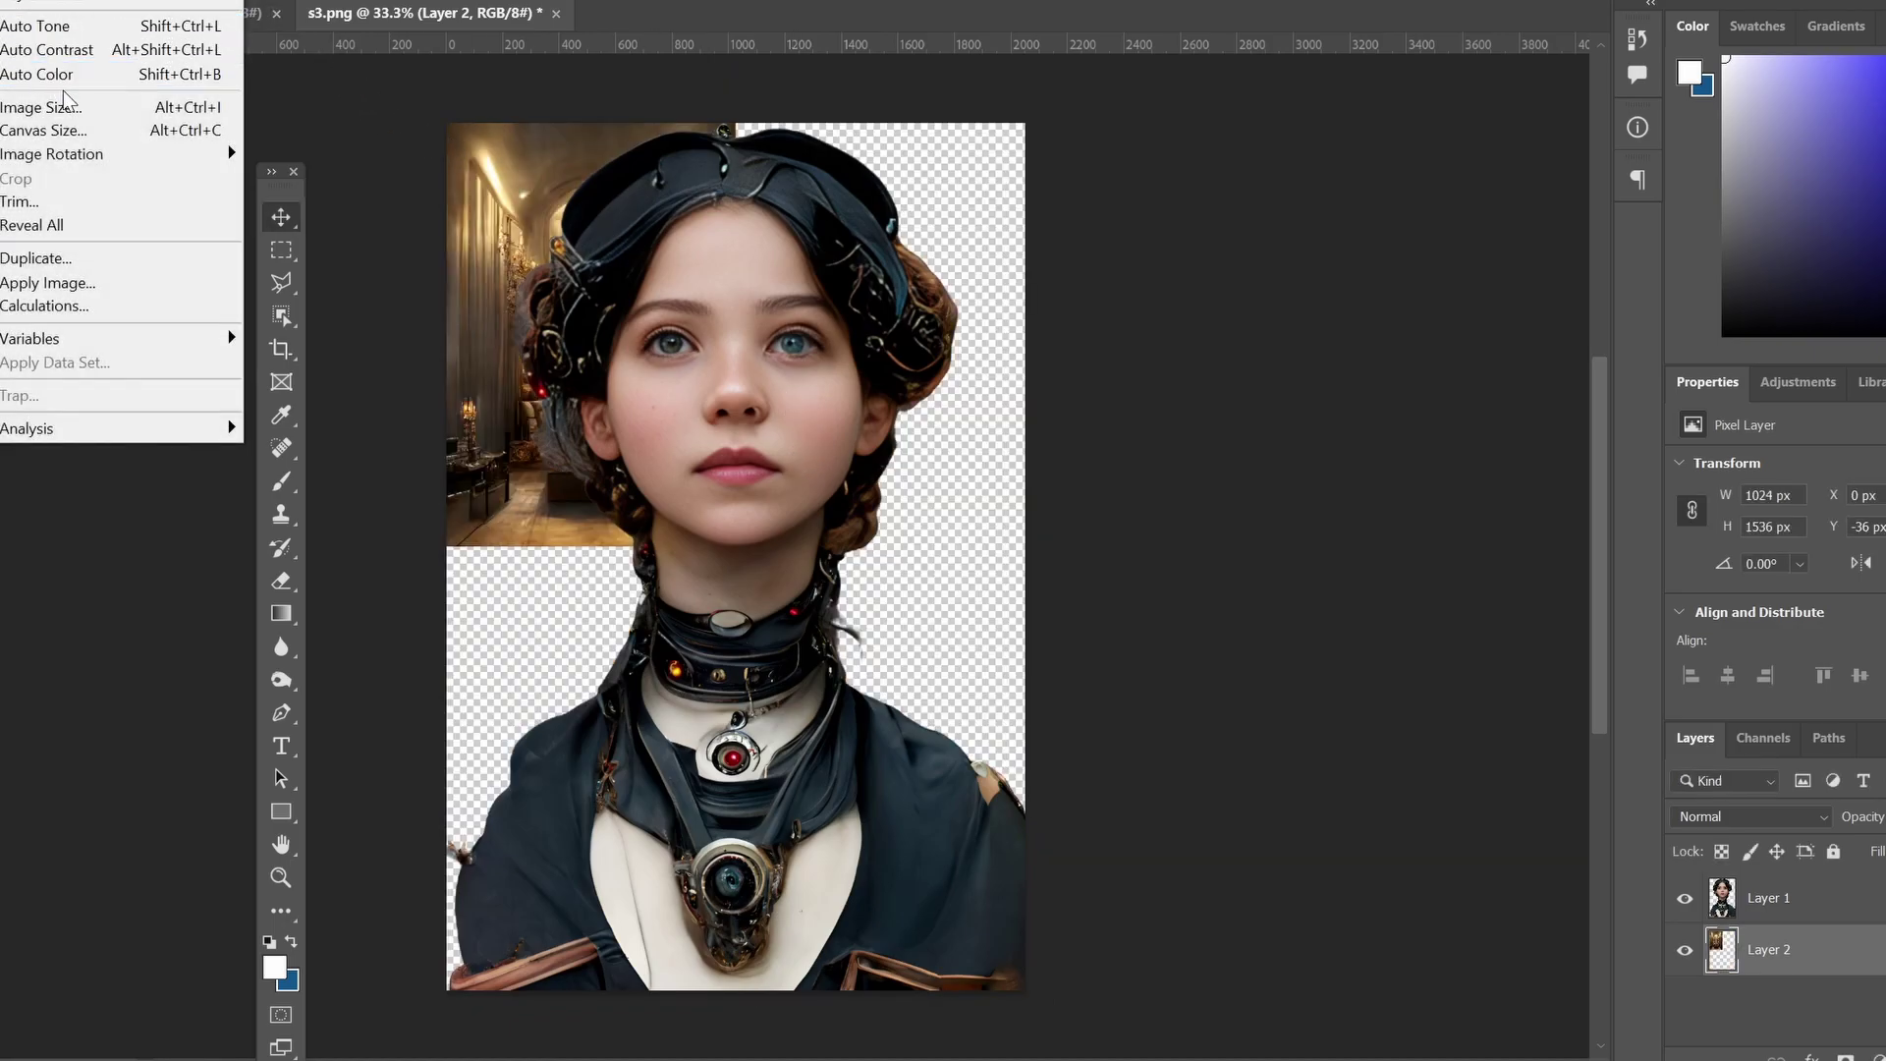
click(295, 224)
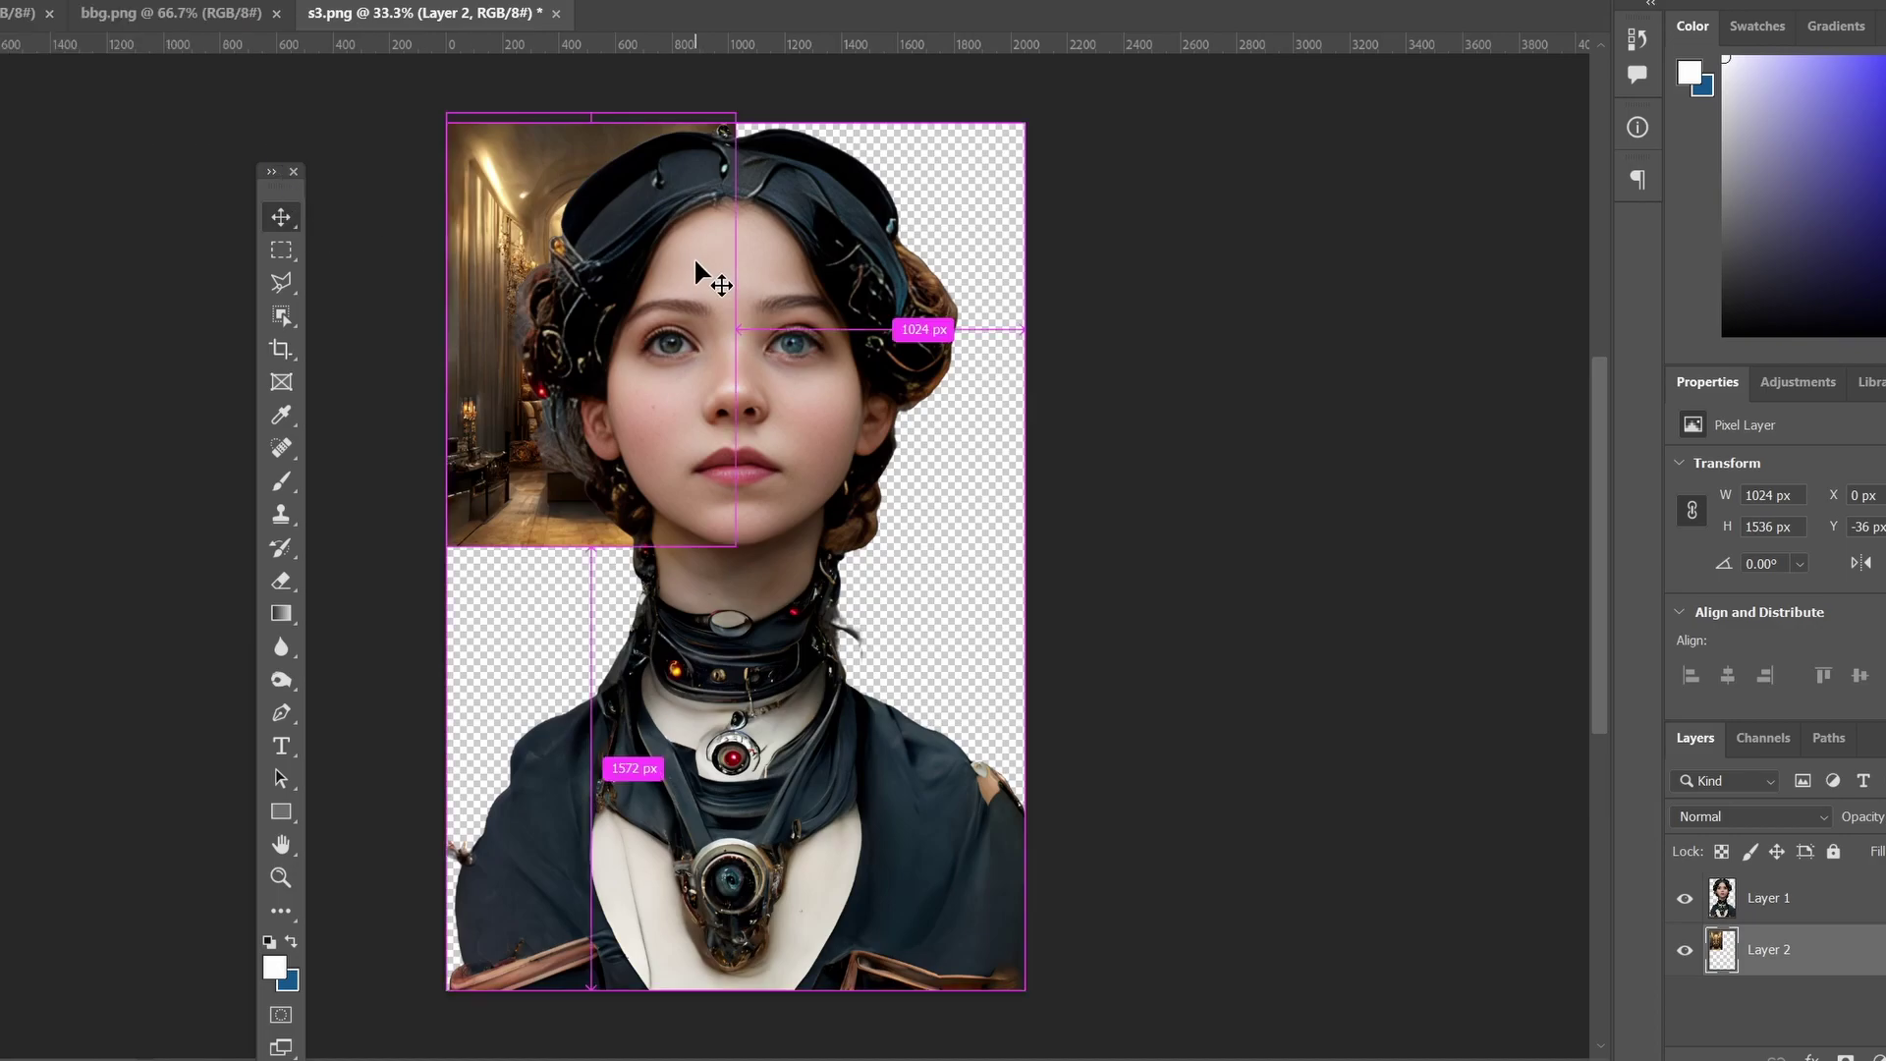
click(764, 292)
key(ctrl+t)
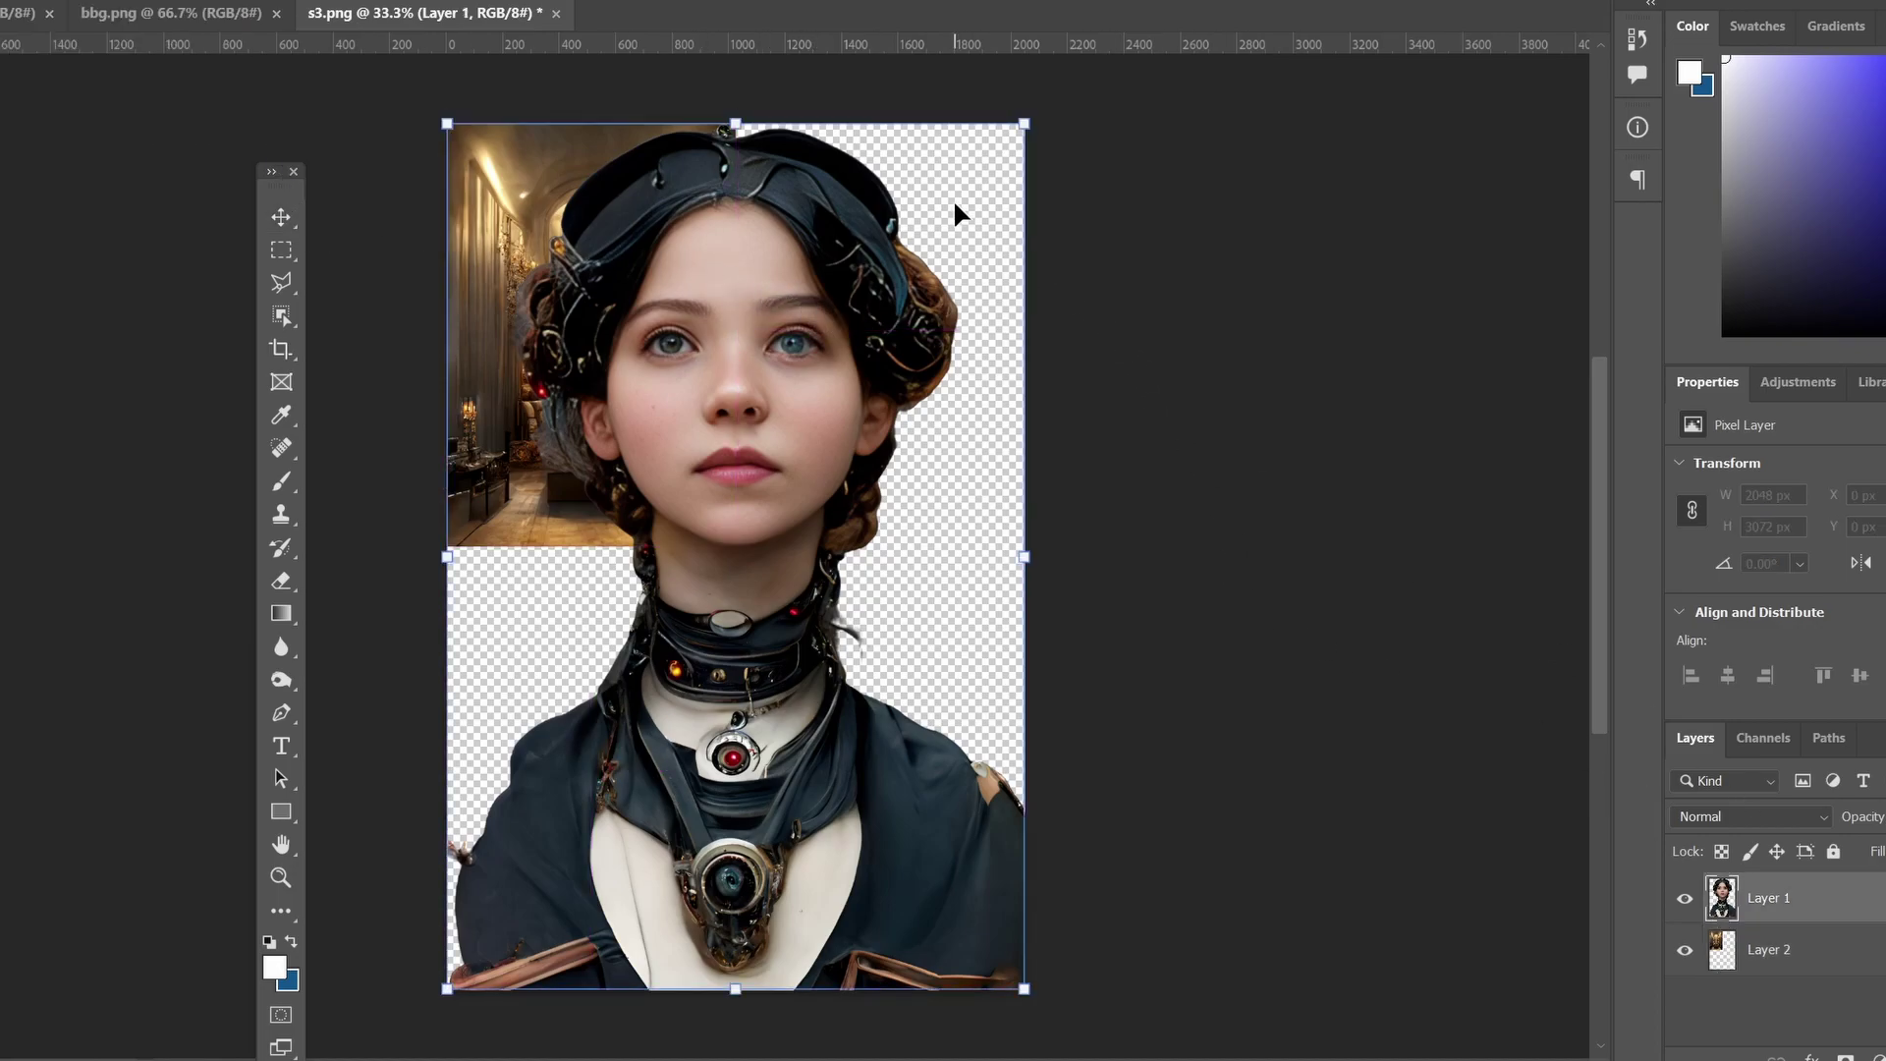
drag(1025, 125, 943, 295)
key(Return)
drag(842, 402, 894, 412)
Attempt enlarging the castle layer over the canvas, then cancel the transform.
click(610, 210)
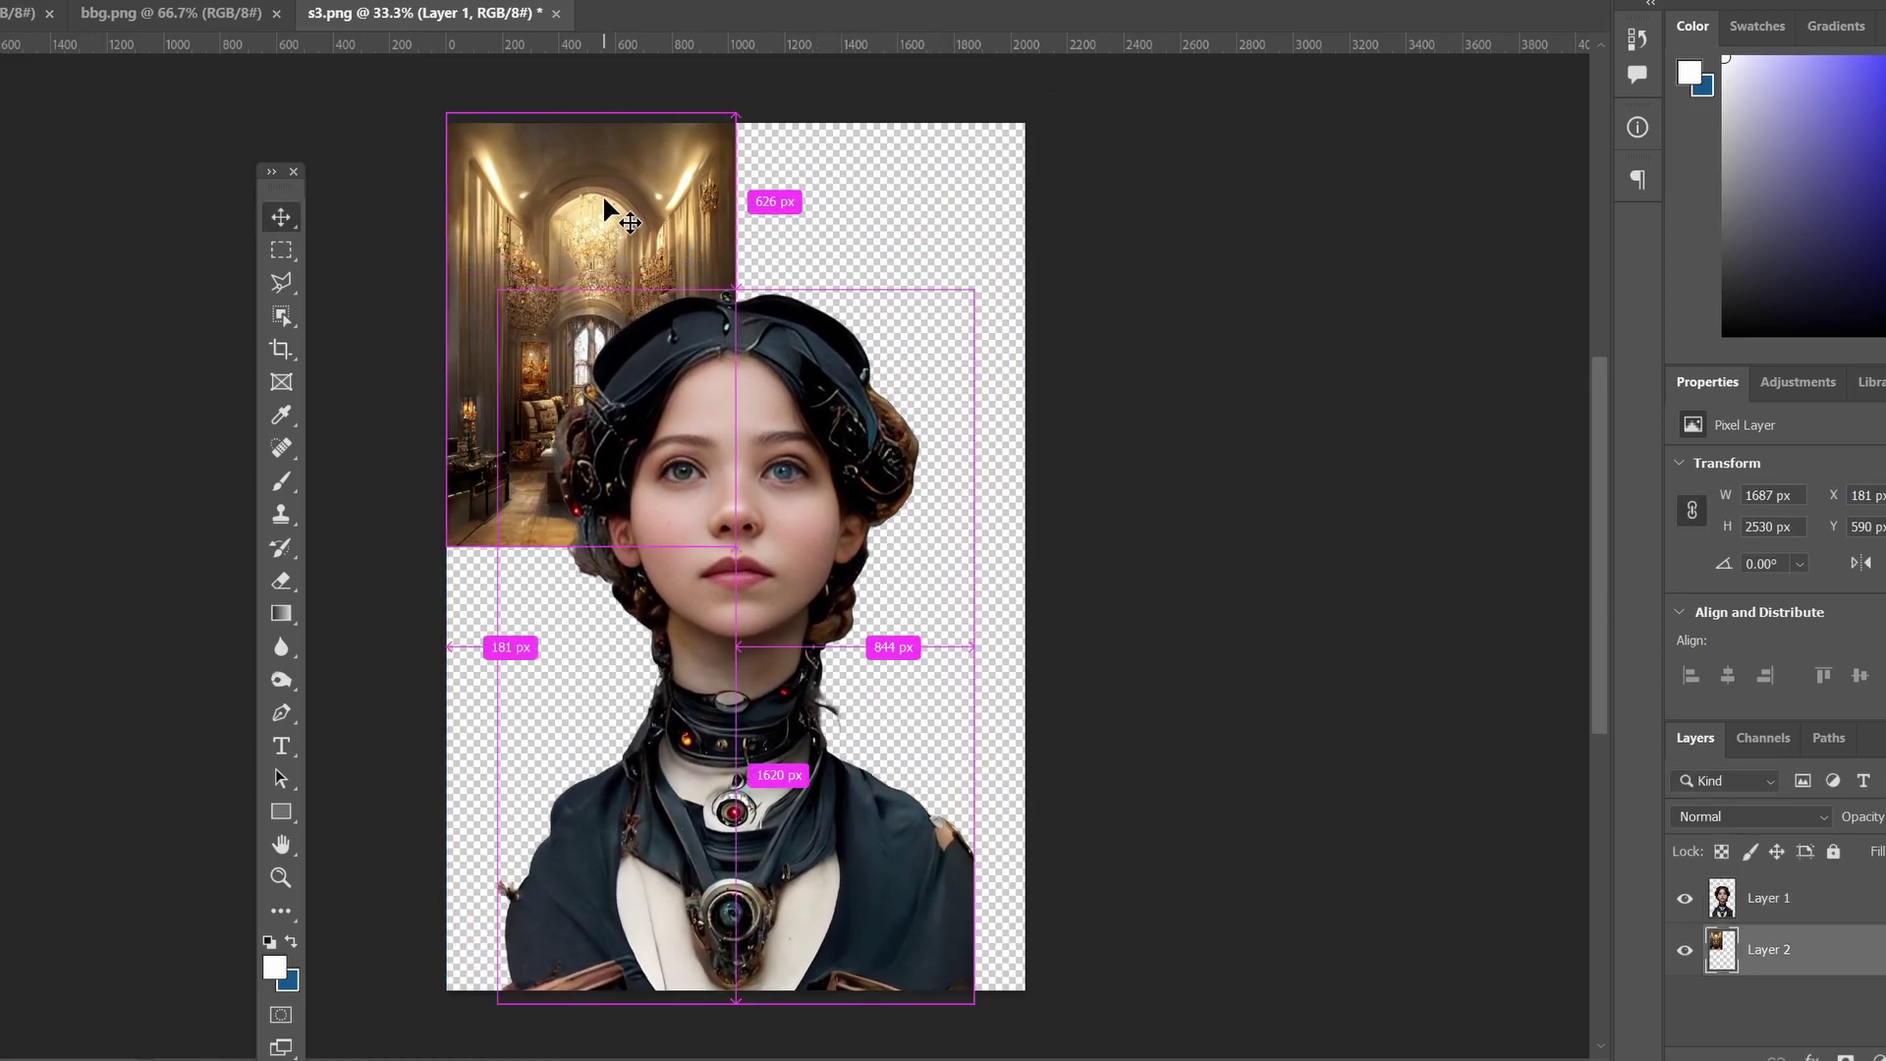
key(ctrl+t)
drag(739, 333, 1096, 505)
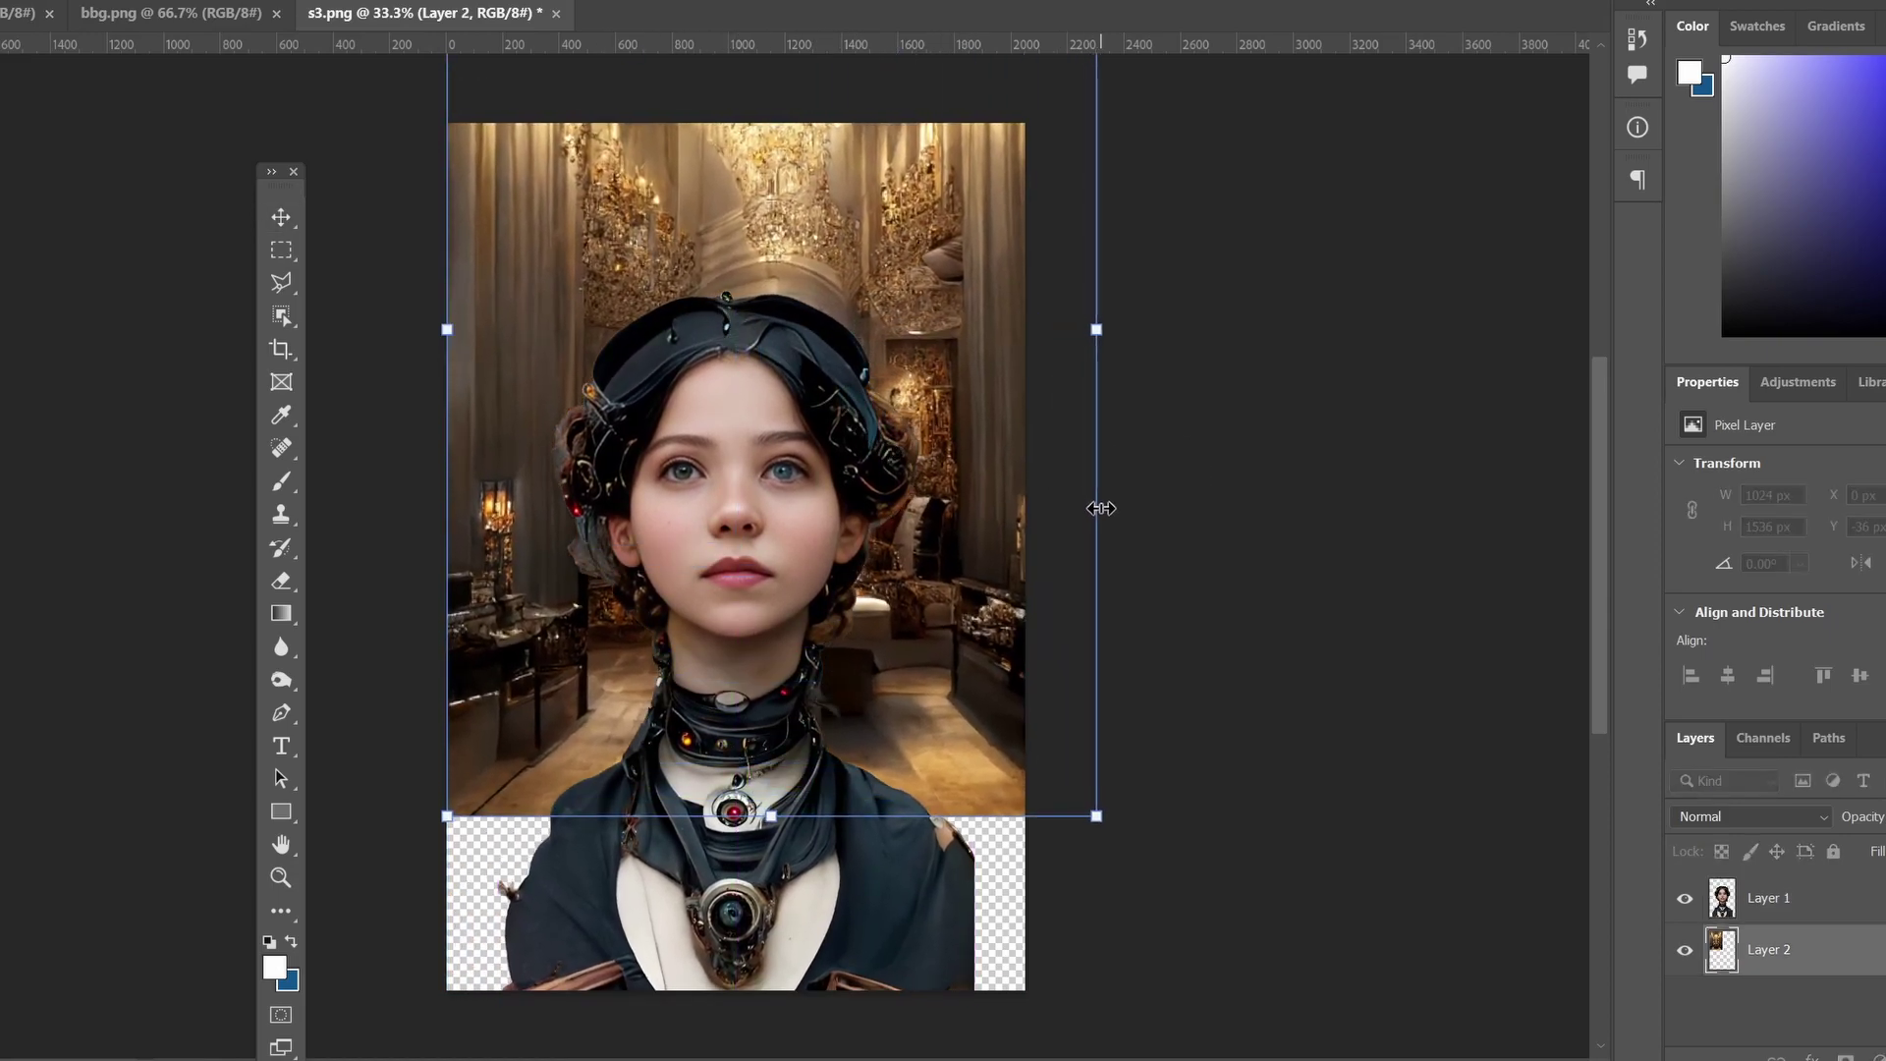
drag(939, 344, 934, 437)
key(Escape)
Convert the castle layer to a smart object and scale it to 2425 × 3636 px, filling the canvas.
right_click(1825, 949)
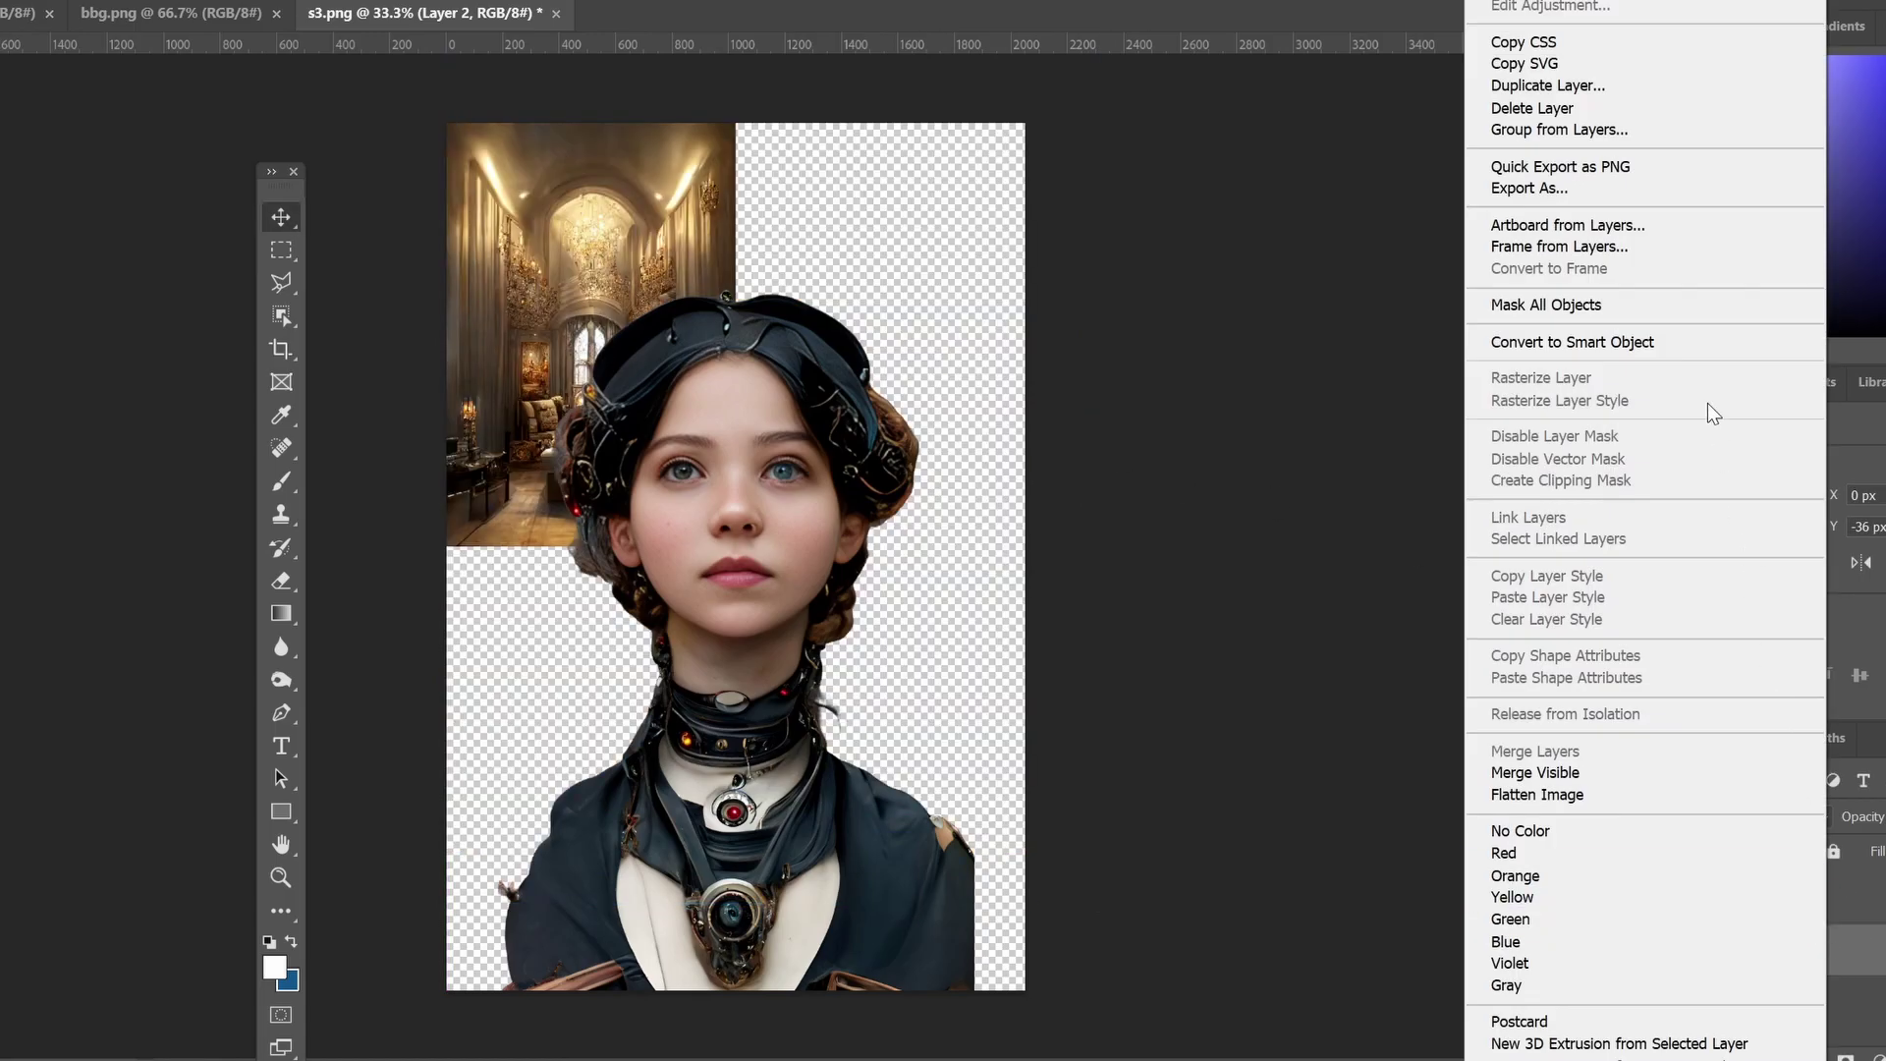
click(1658, 342)
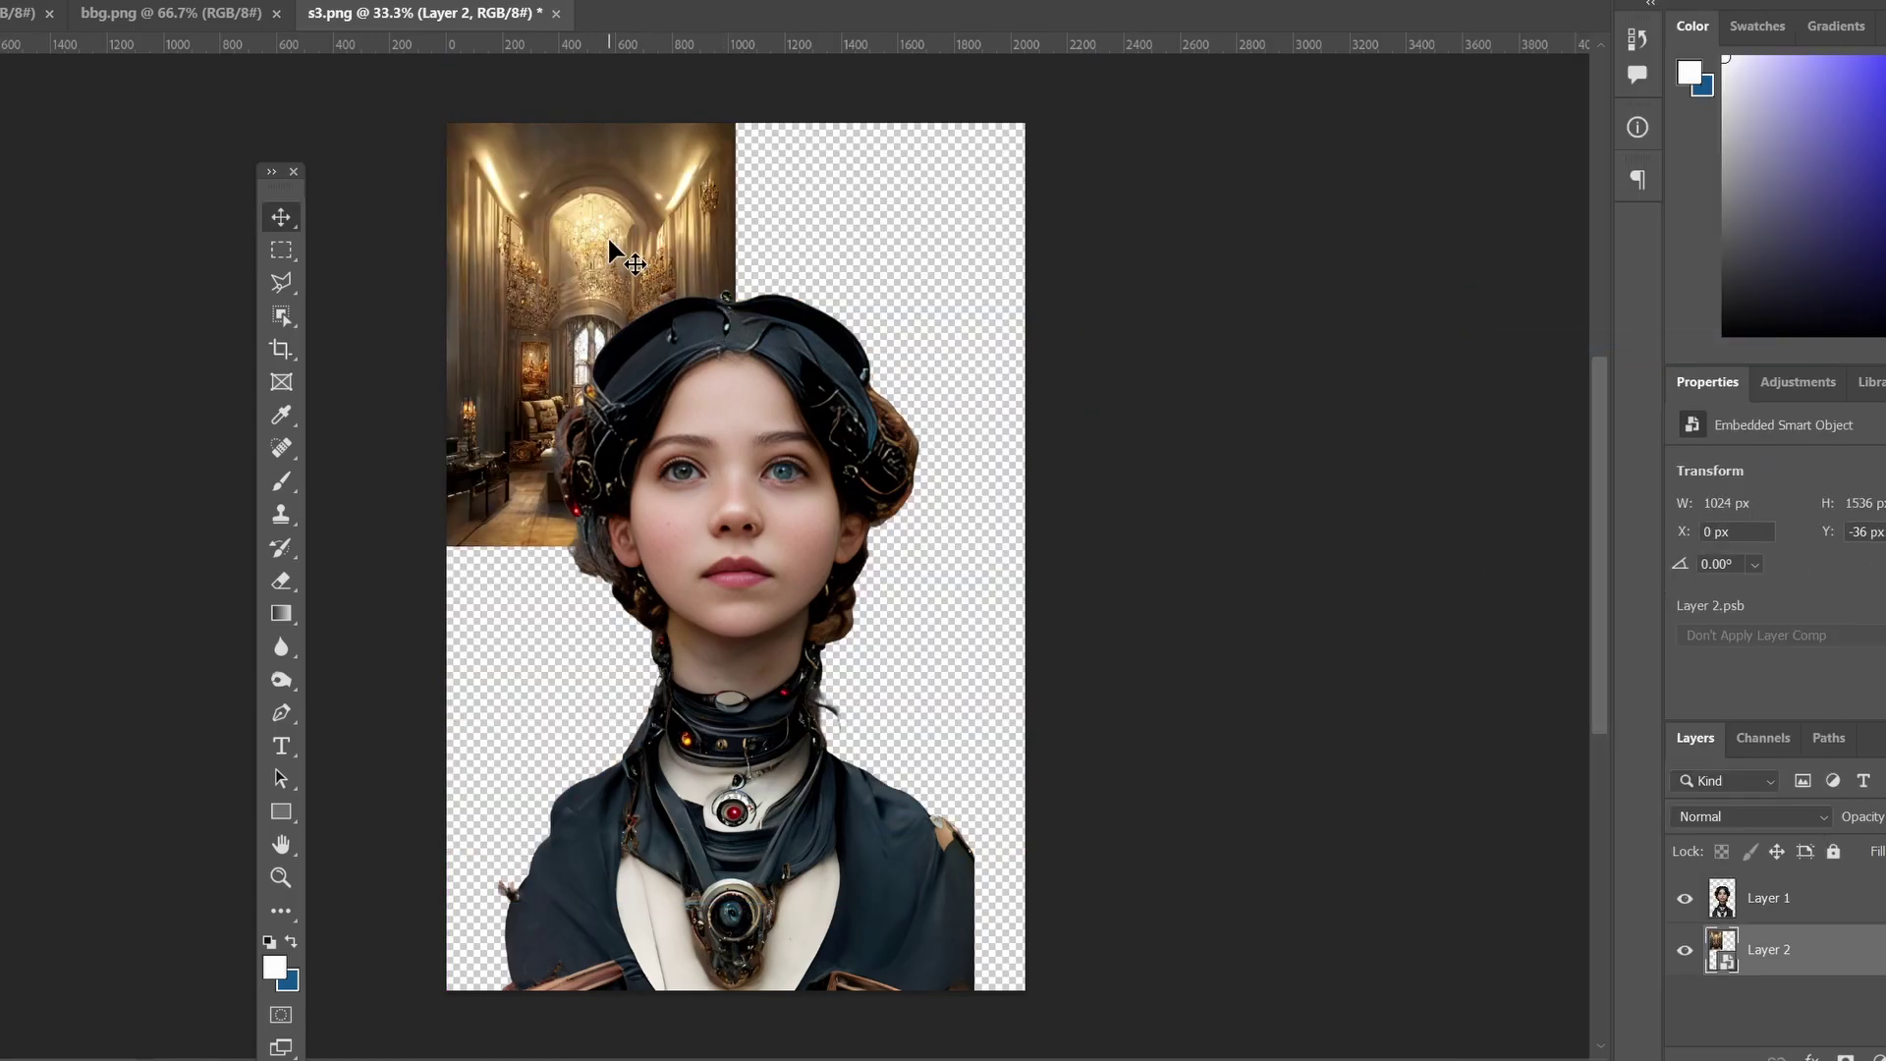
key(ctrl+t)
drag(736, 330, 1074, 330)
drag(899, 567, 887, 776)
drag(1049, 528, 963, 522)
key(Return)
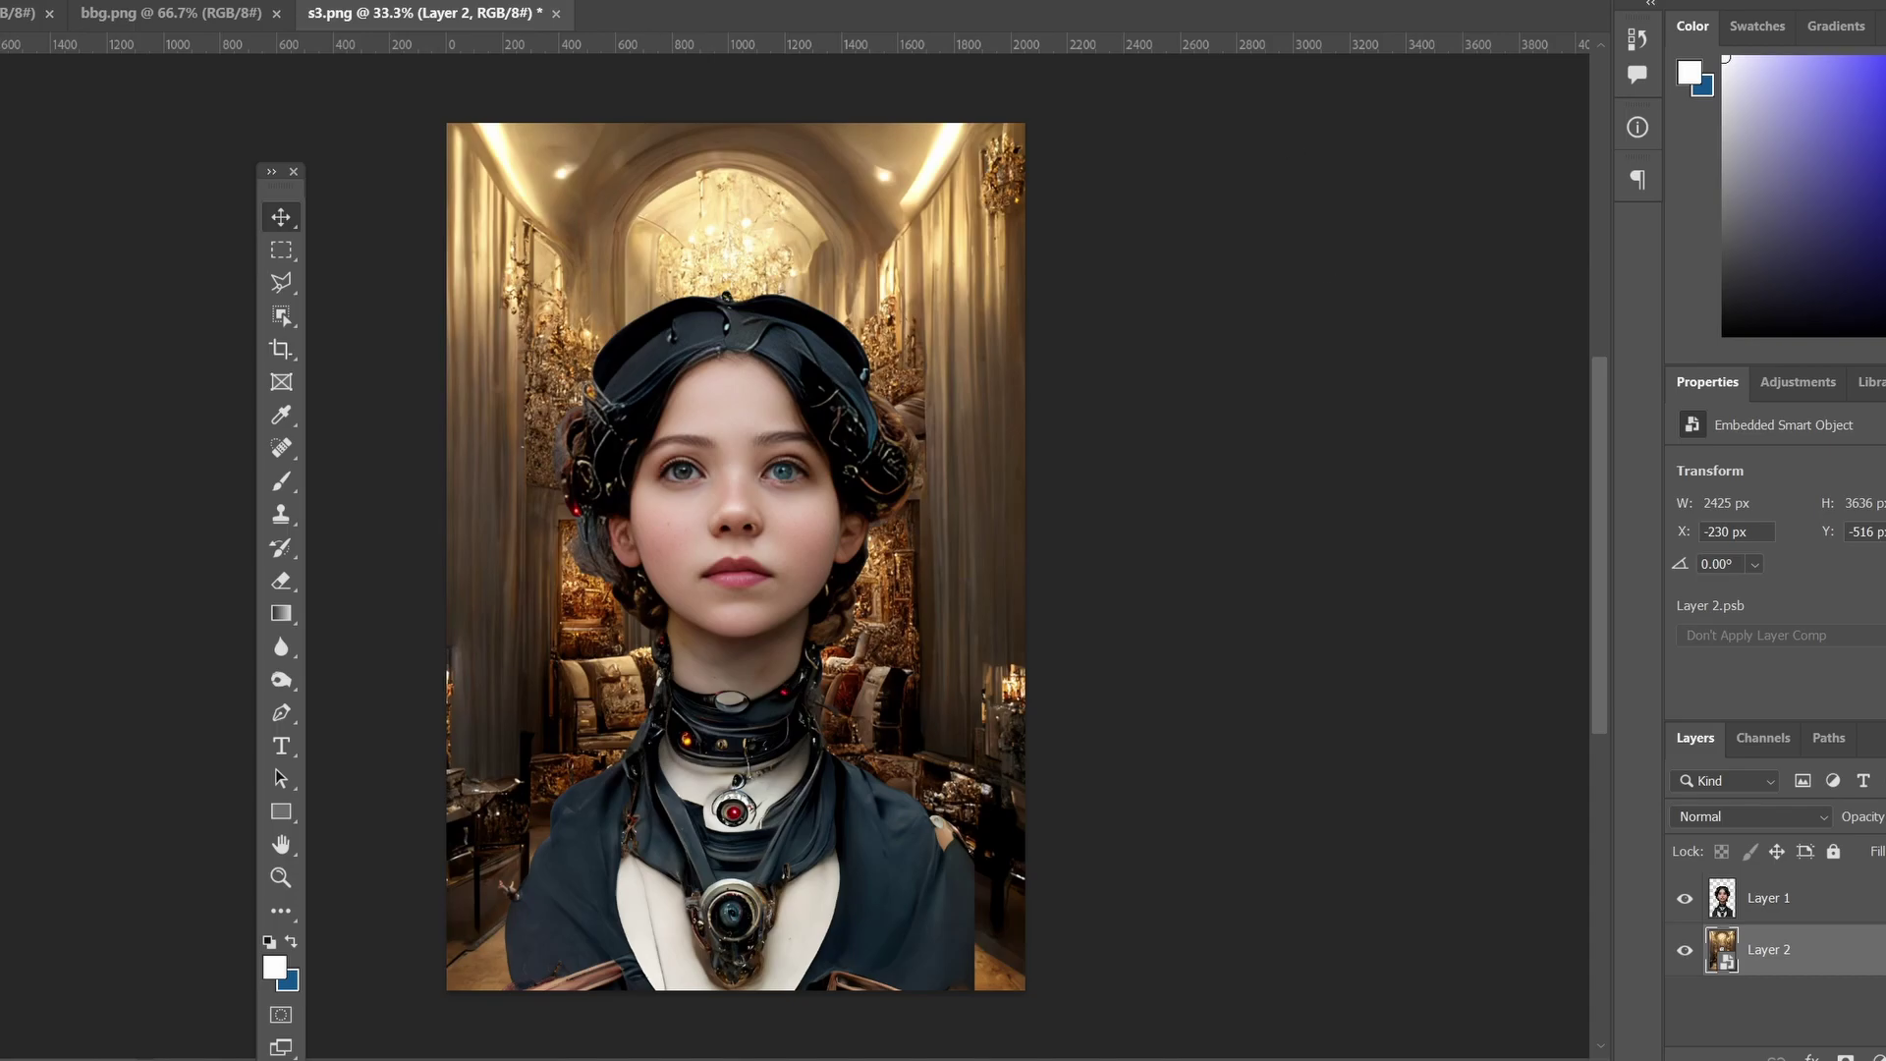
Rasterize the castle smart object back into a regular pixel layer.
right_click(1786, 951)
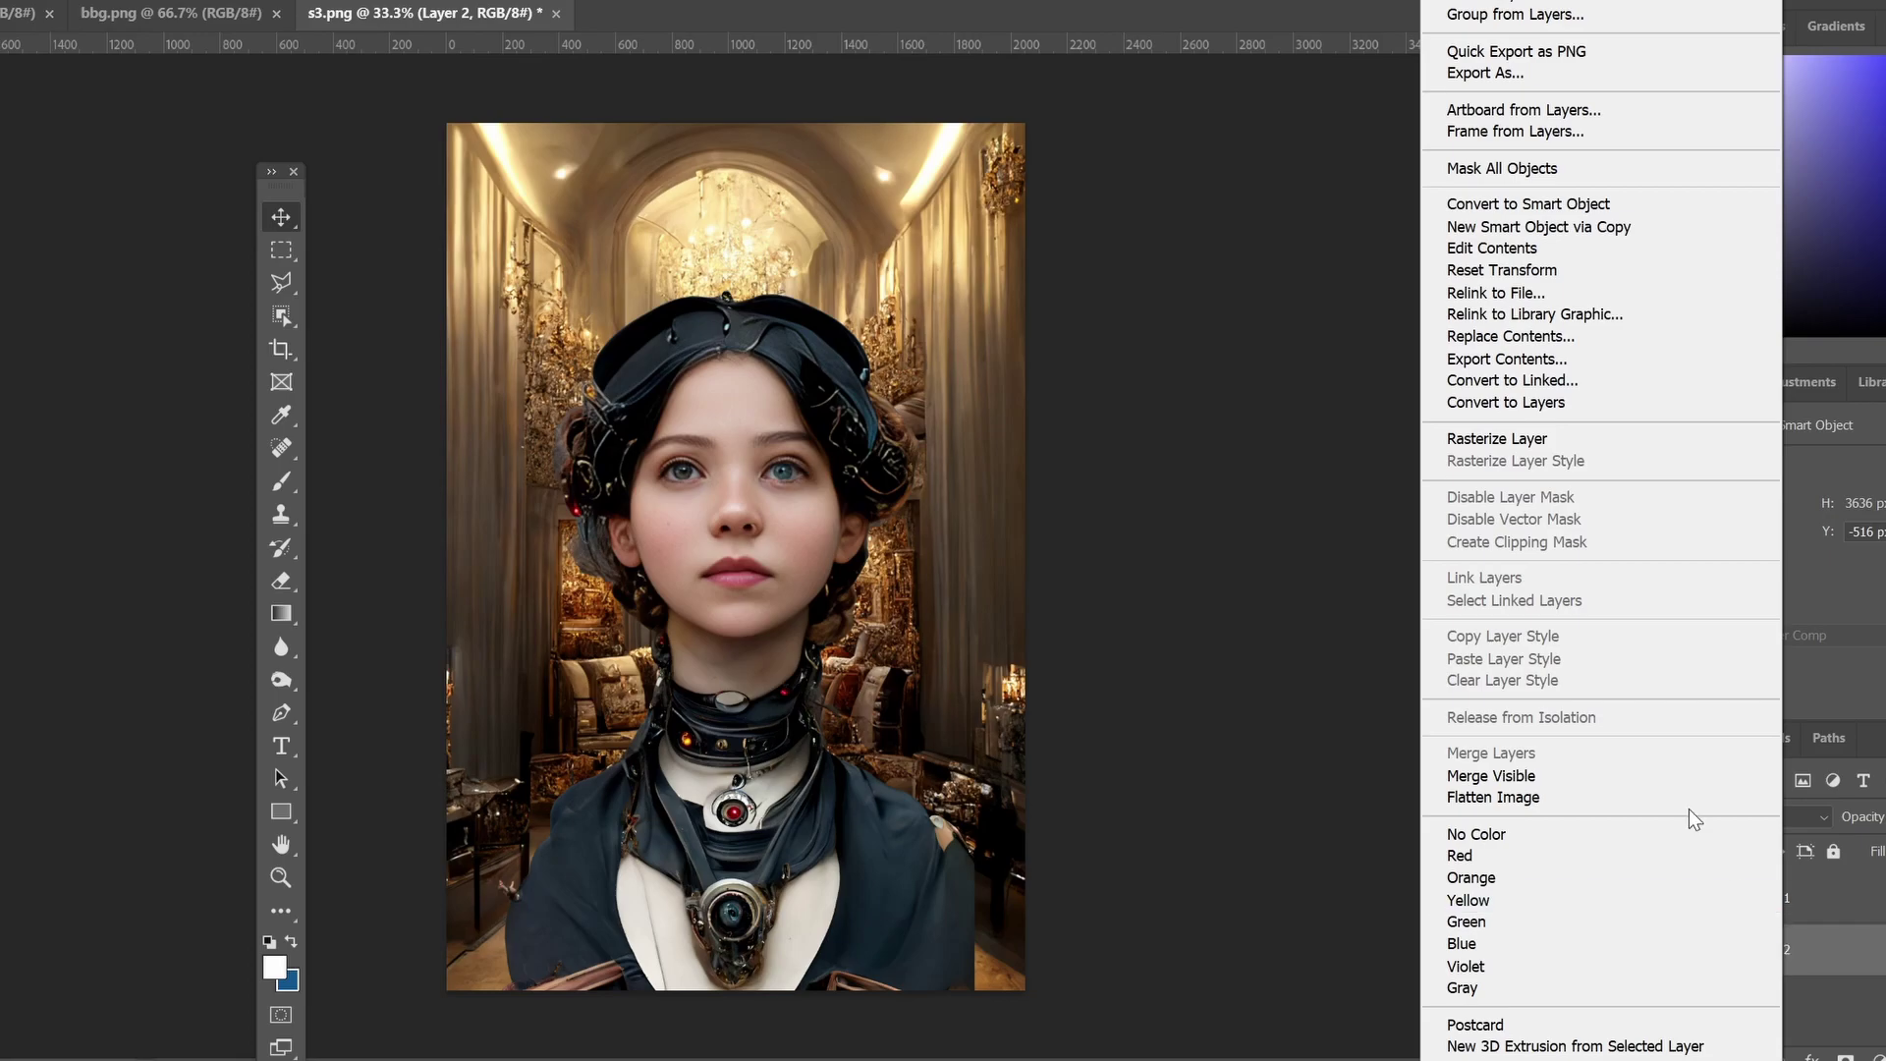
click(1528, 438)
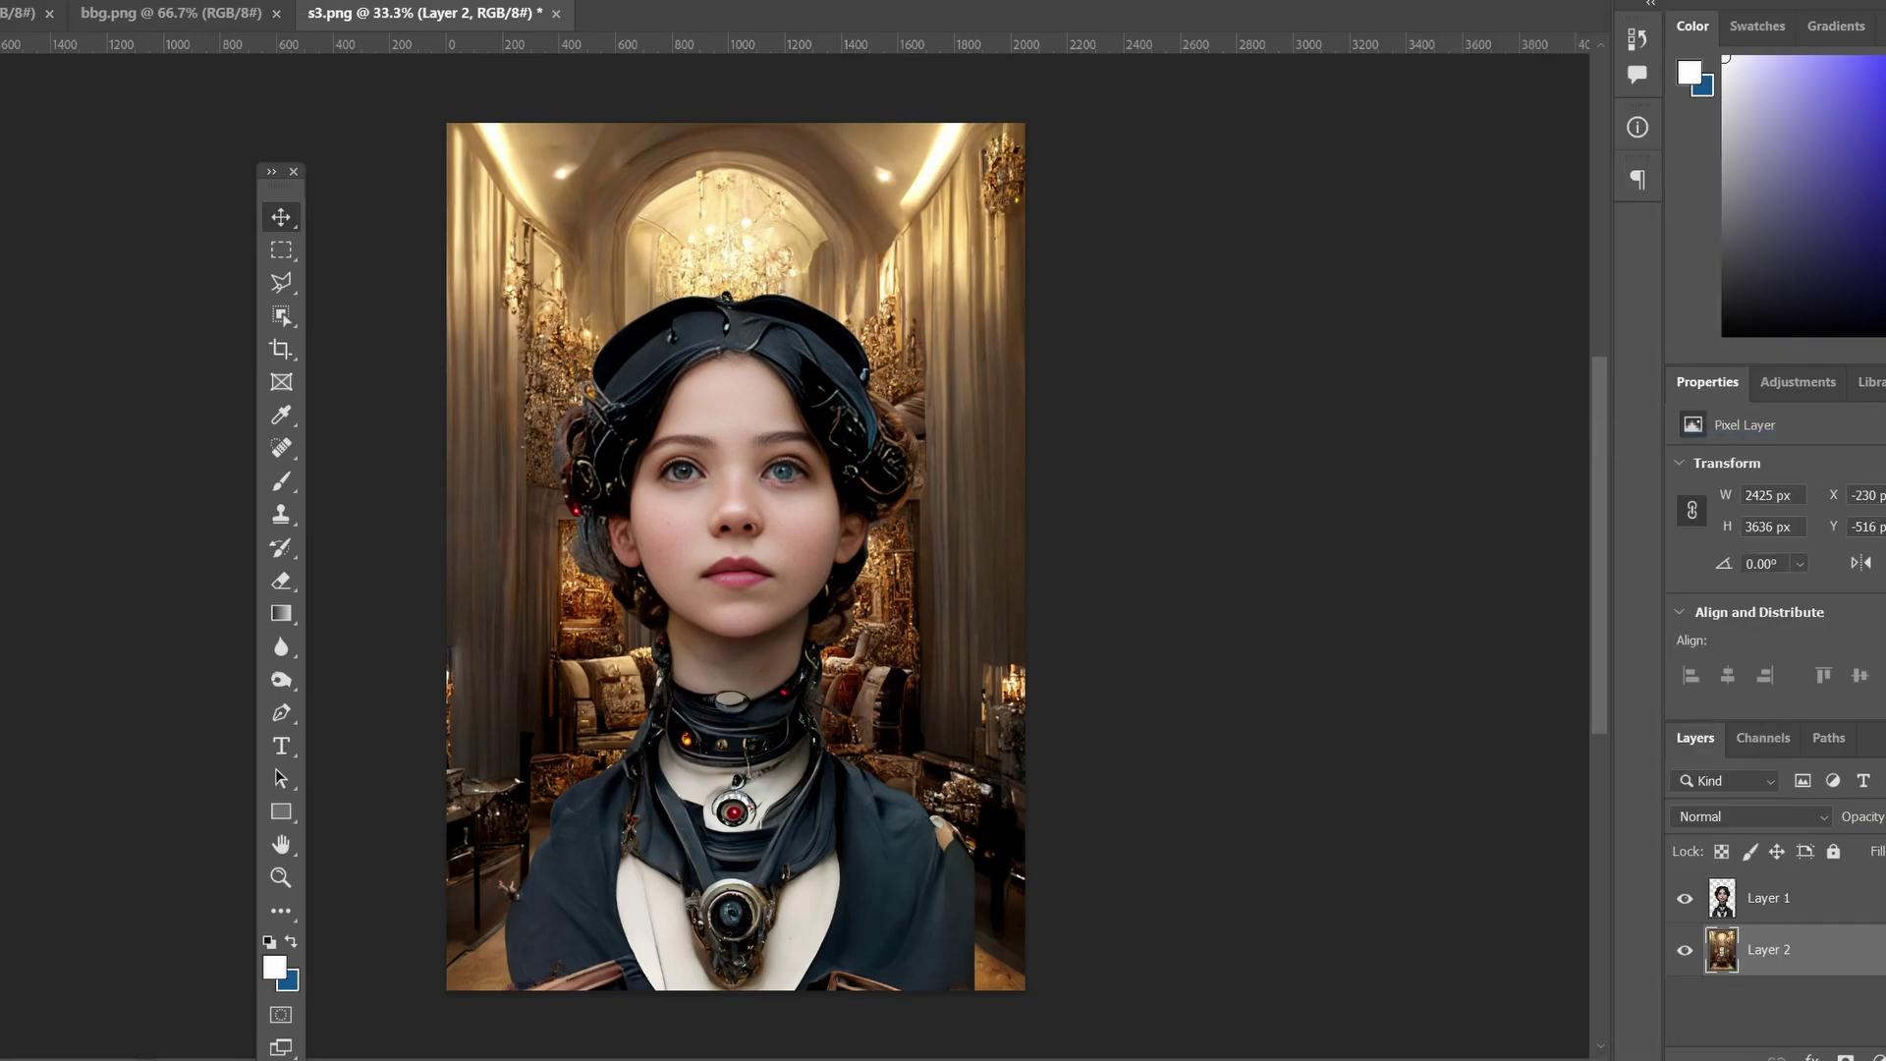
key(alt+t)
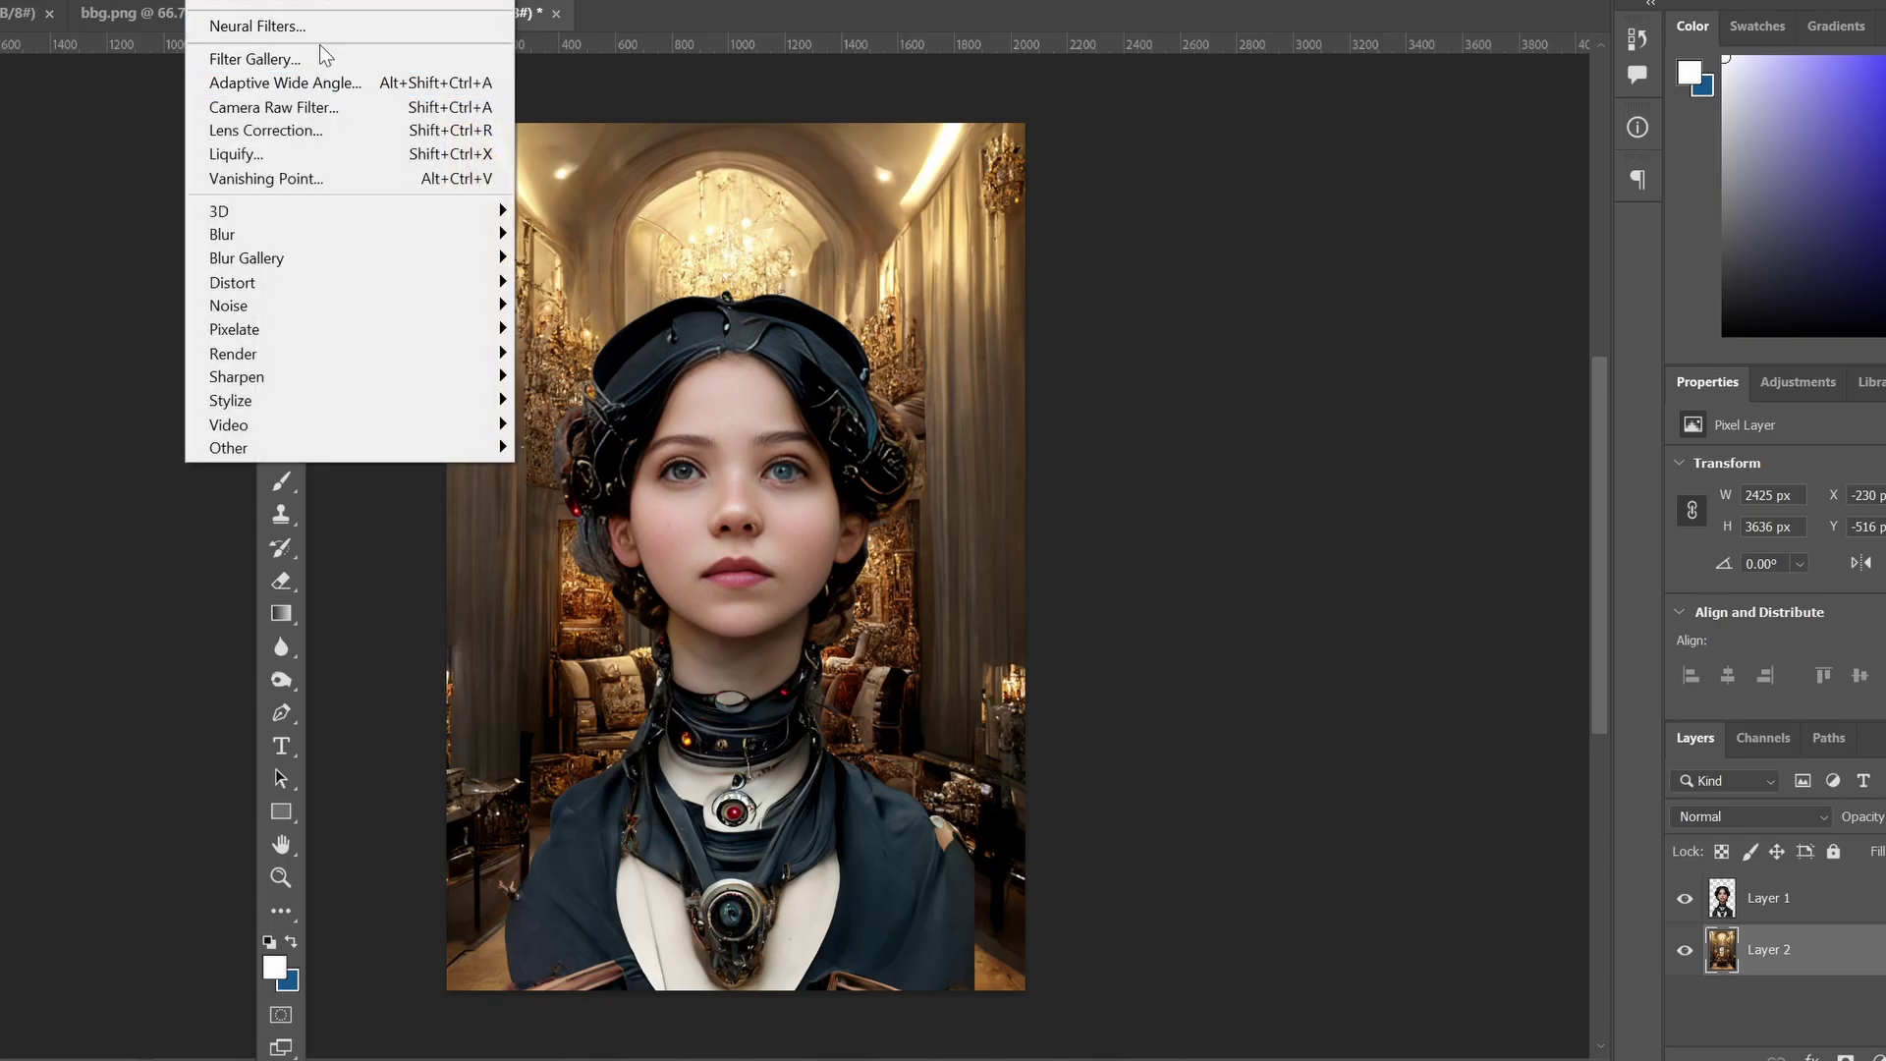
Select the girl's Layer 1 as the active layer.
click(1774, 905)
click(1774, 905)
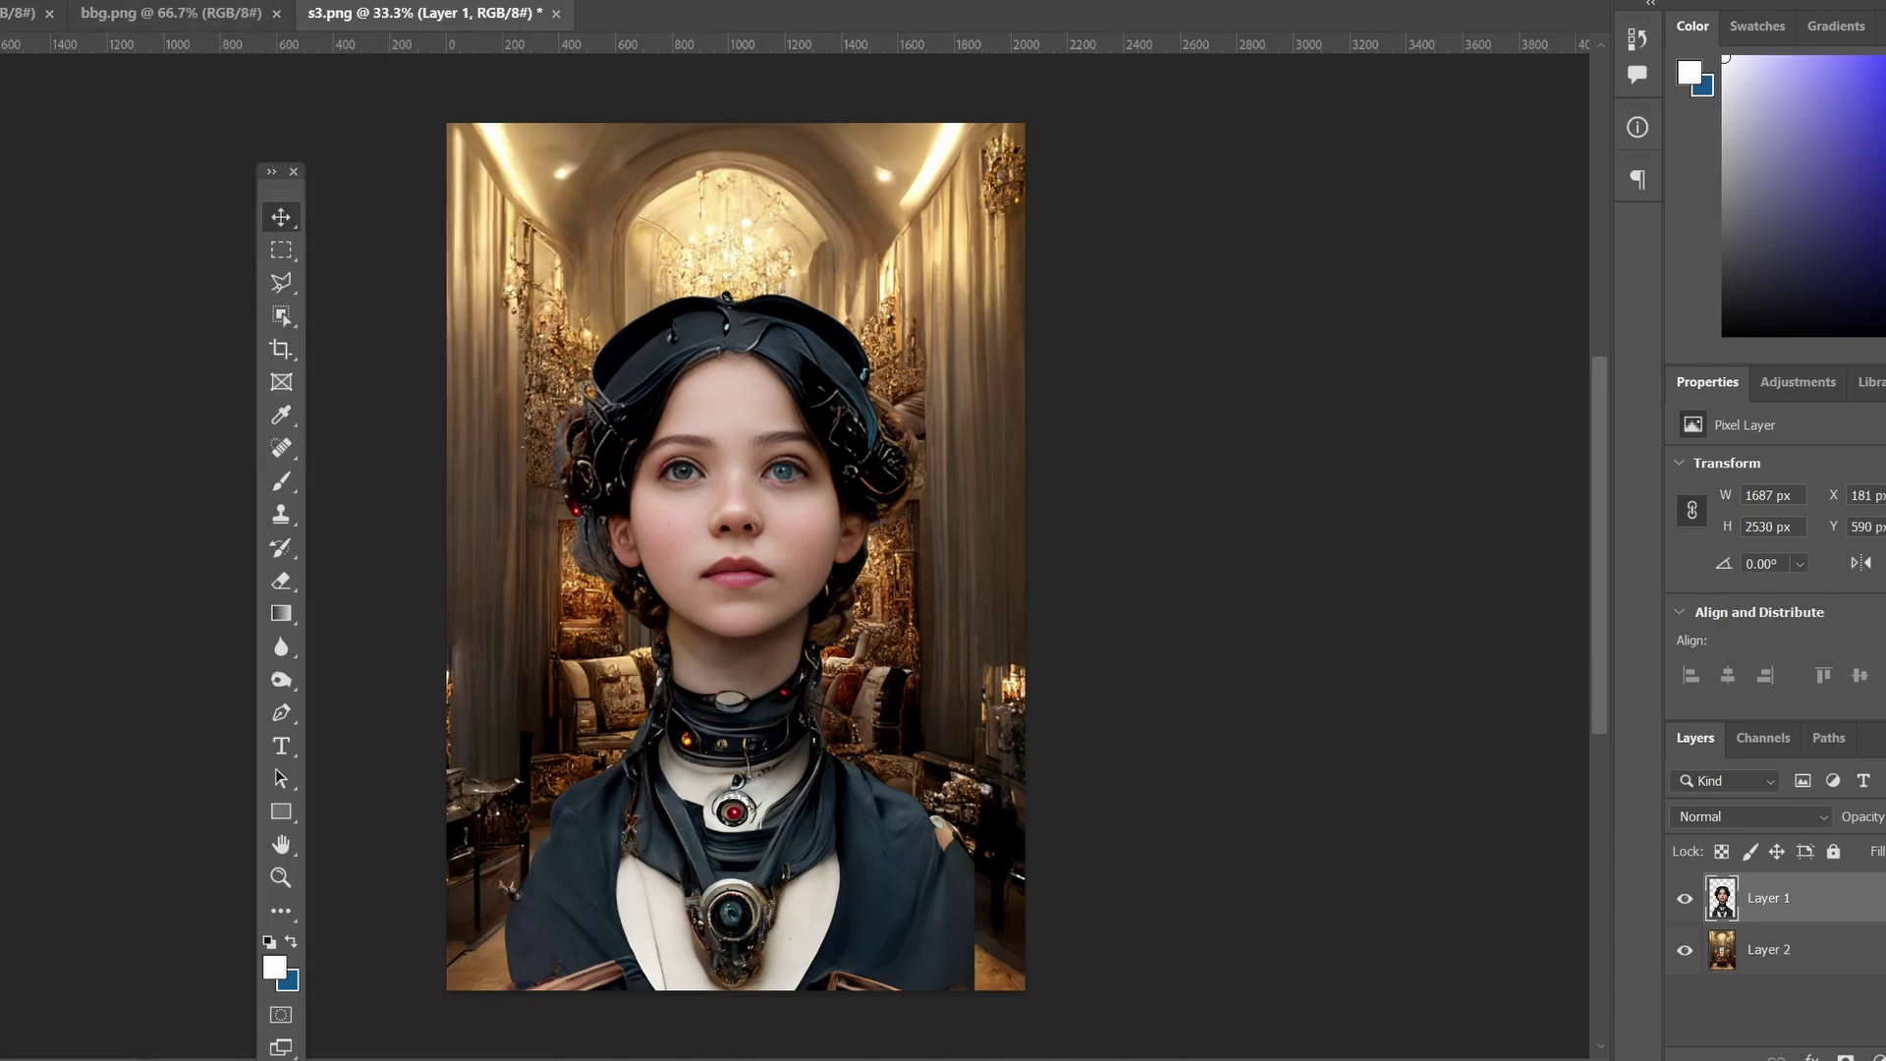
key(alt+t)
In Neural Filters, switch on Harmonization and choose Layer 2 as the reference image.
click(287, 28)
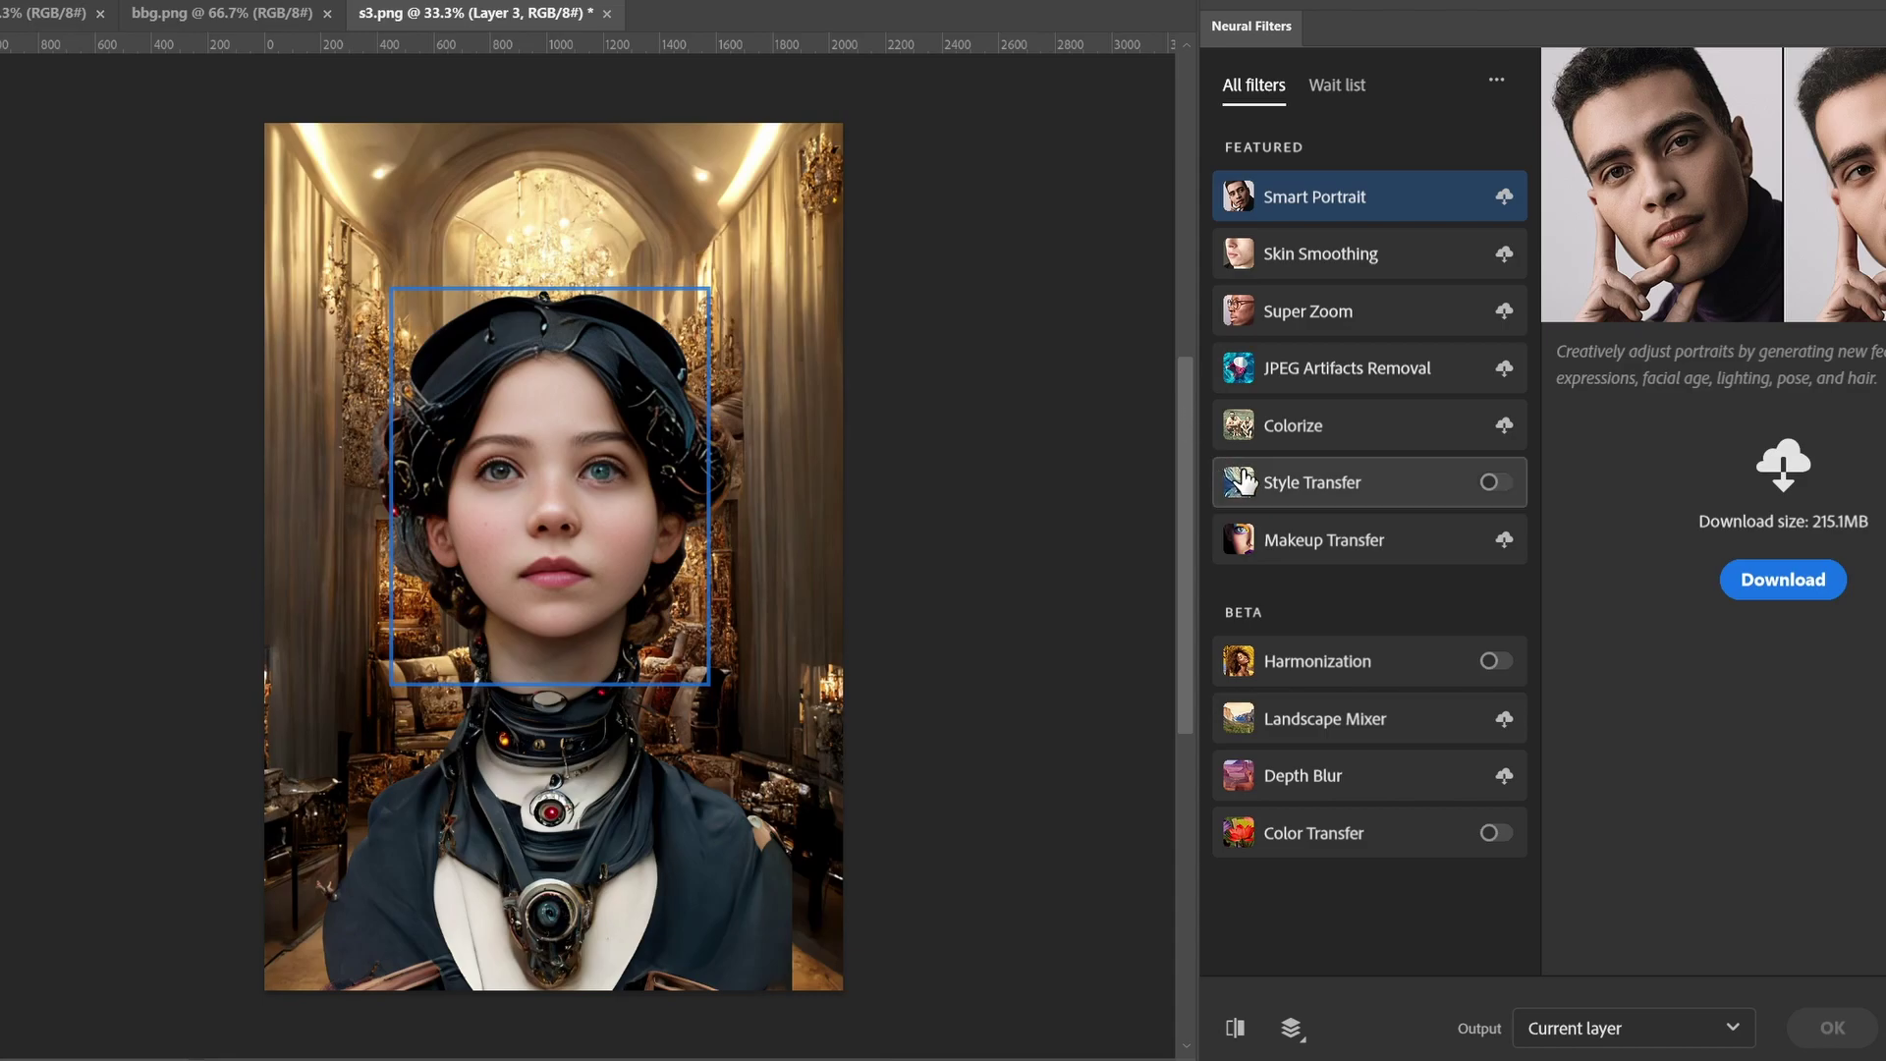
click(1378, 665)
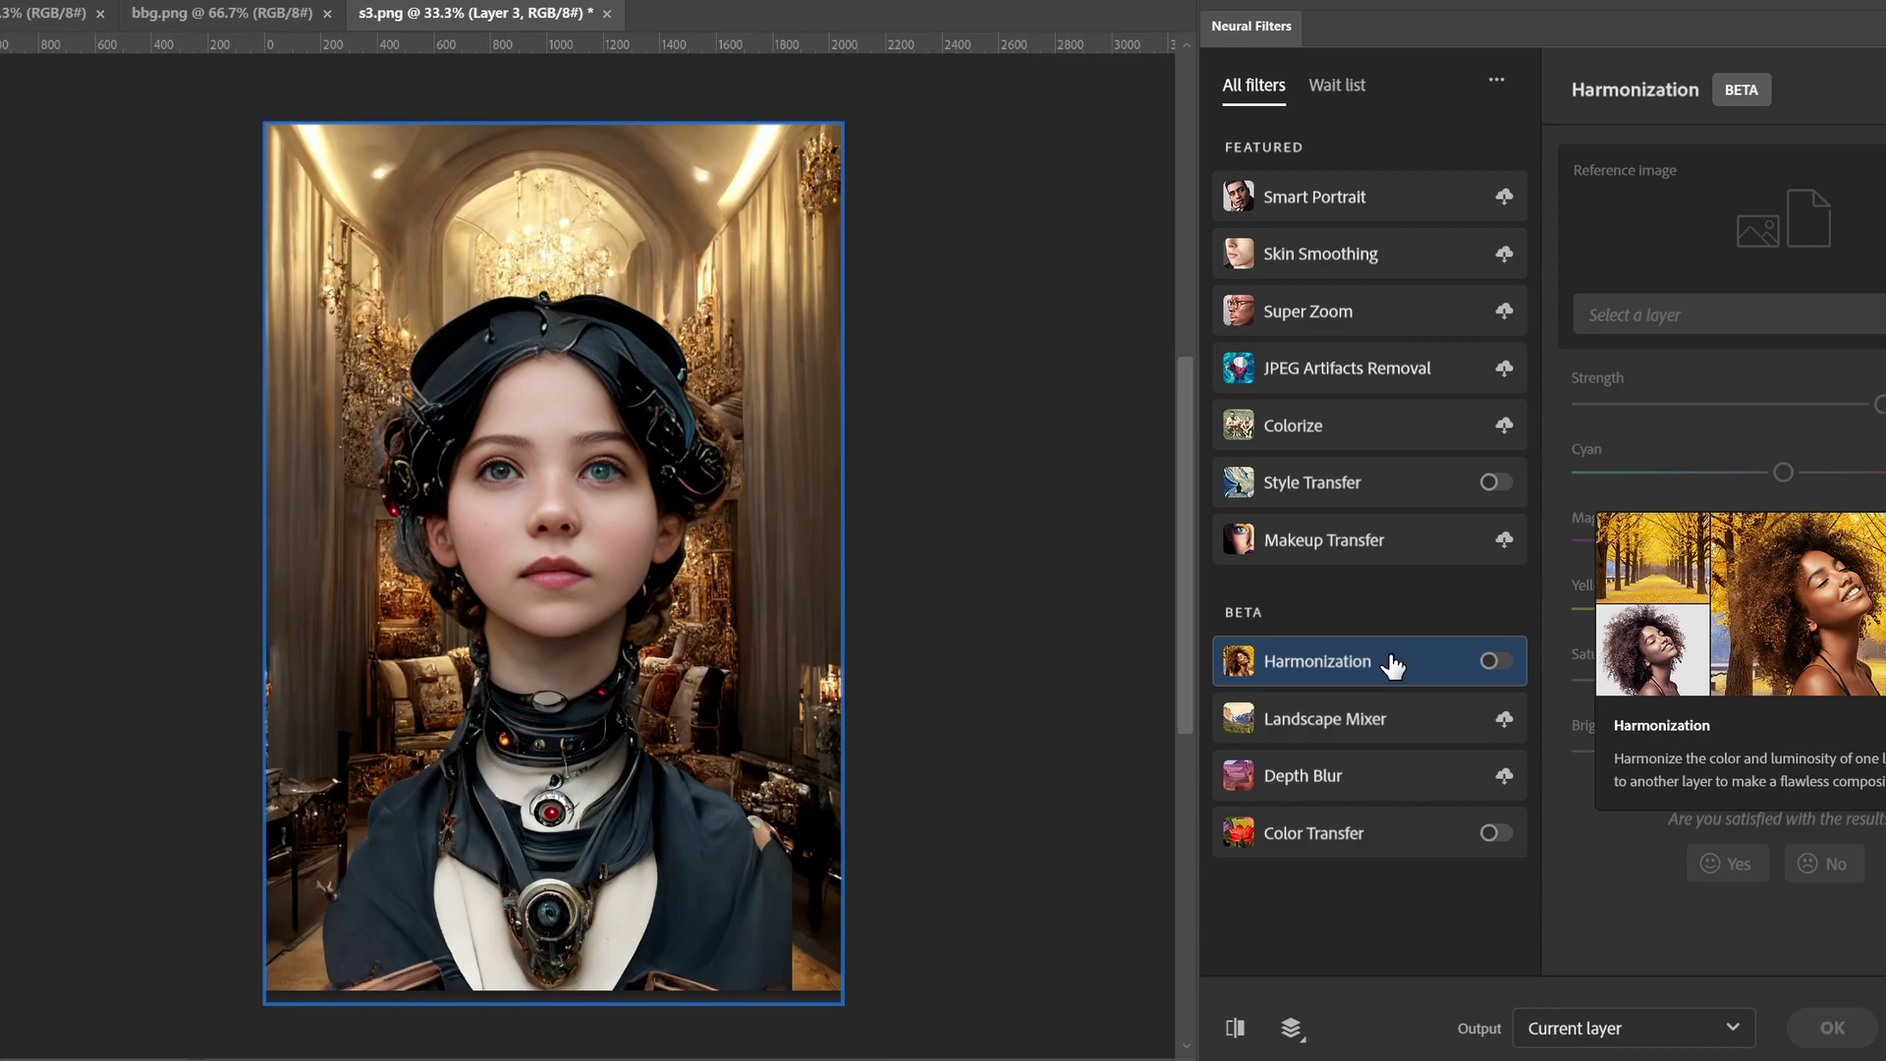
click(1492, 661)
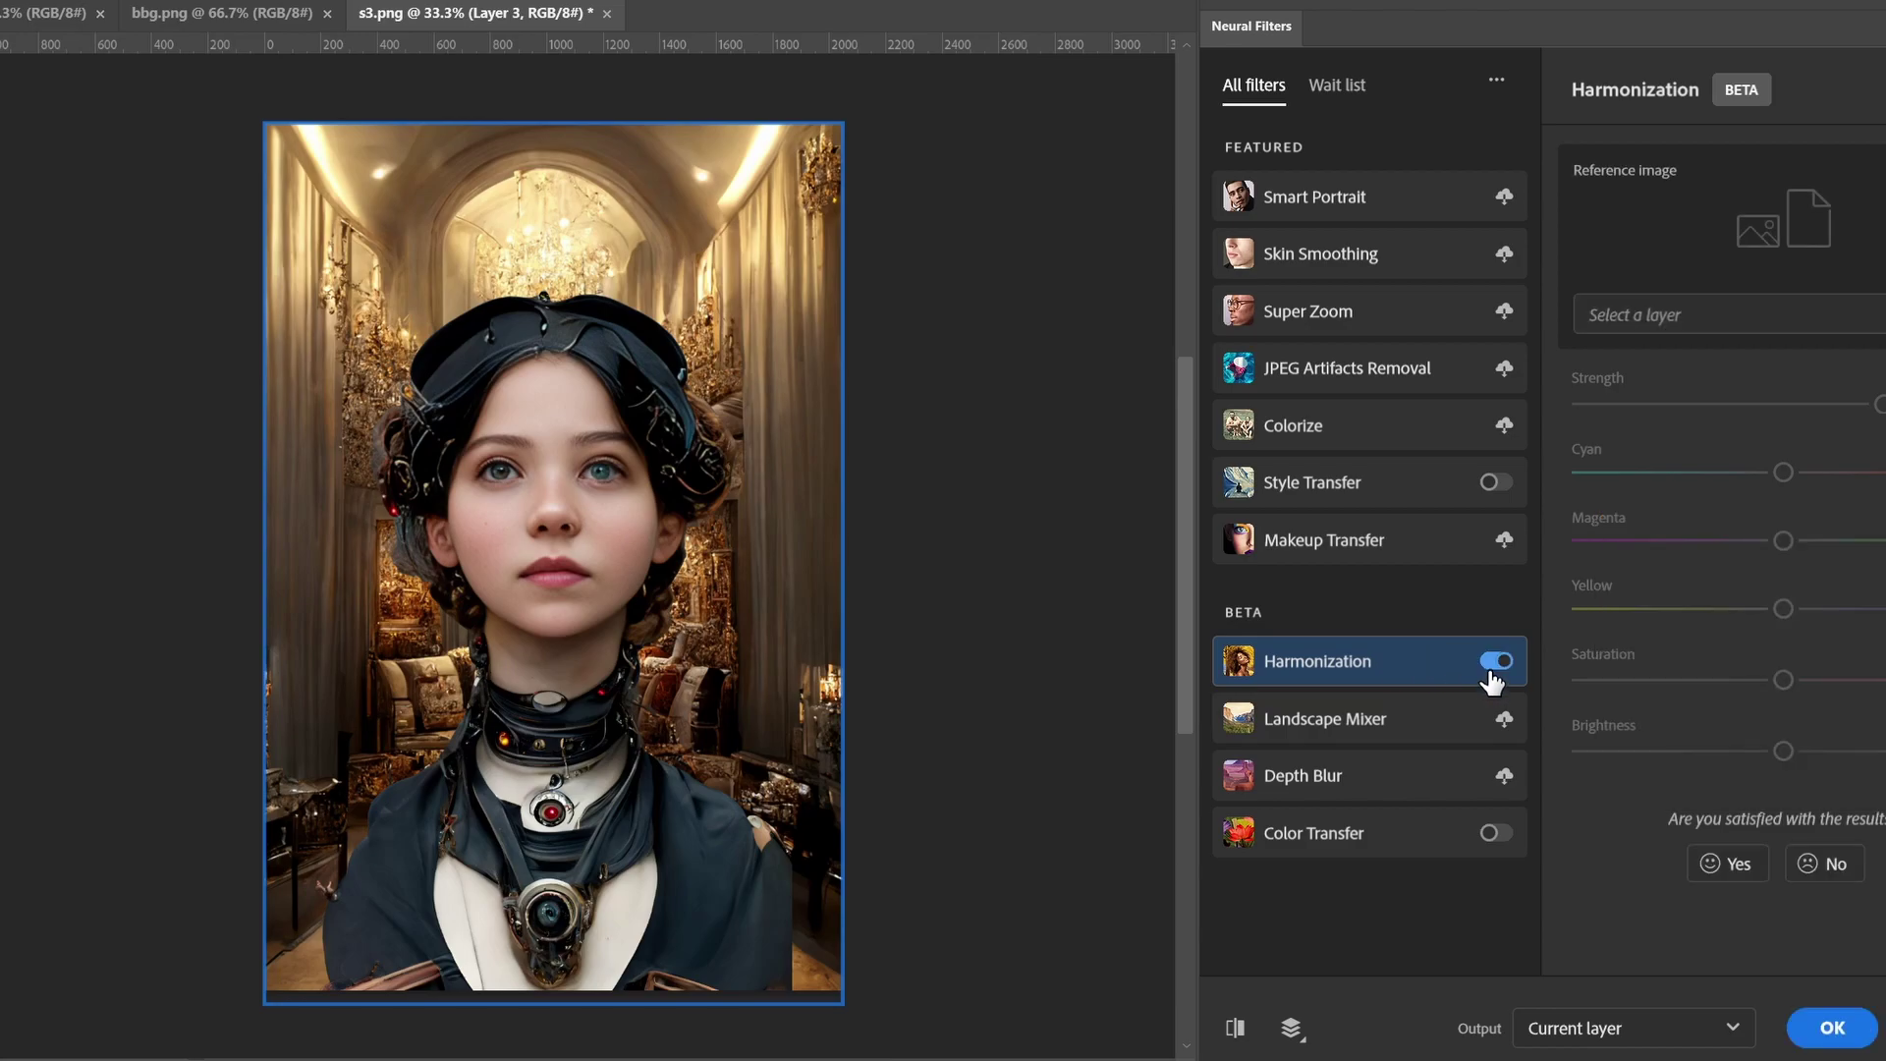
click(1740, 319)
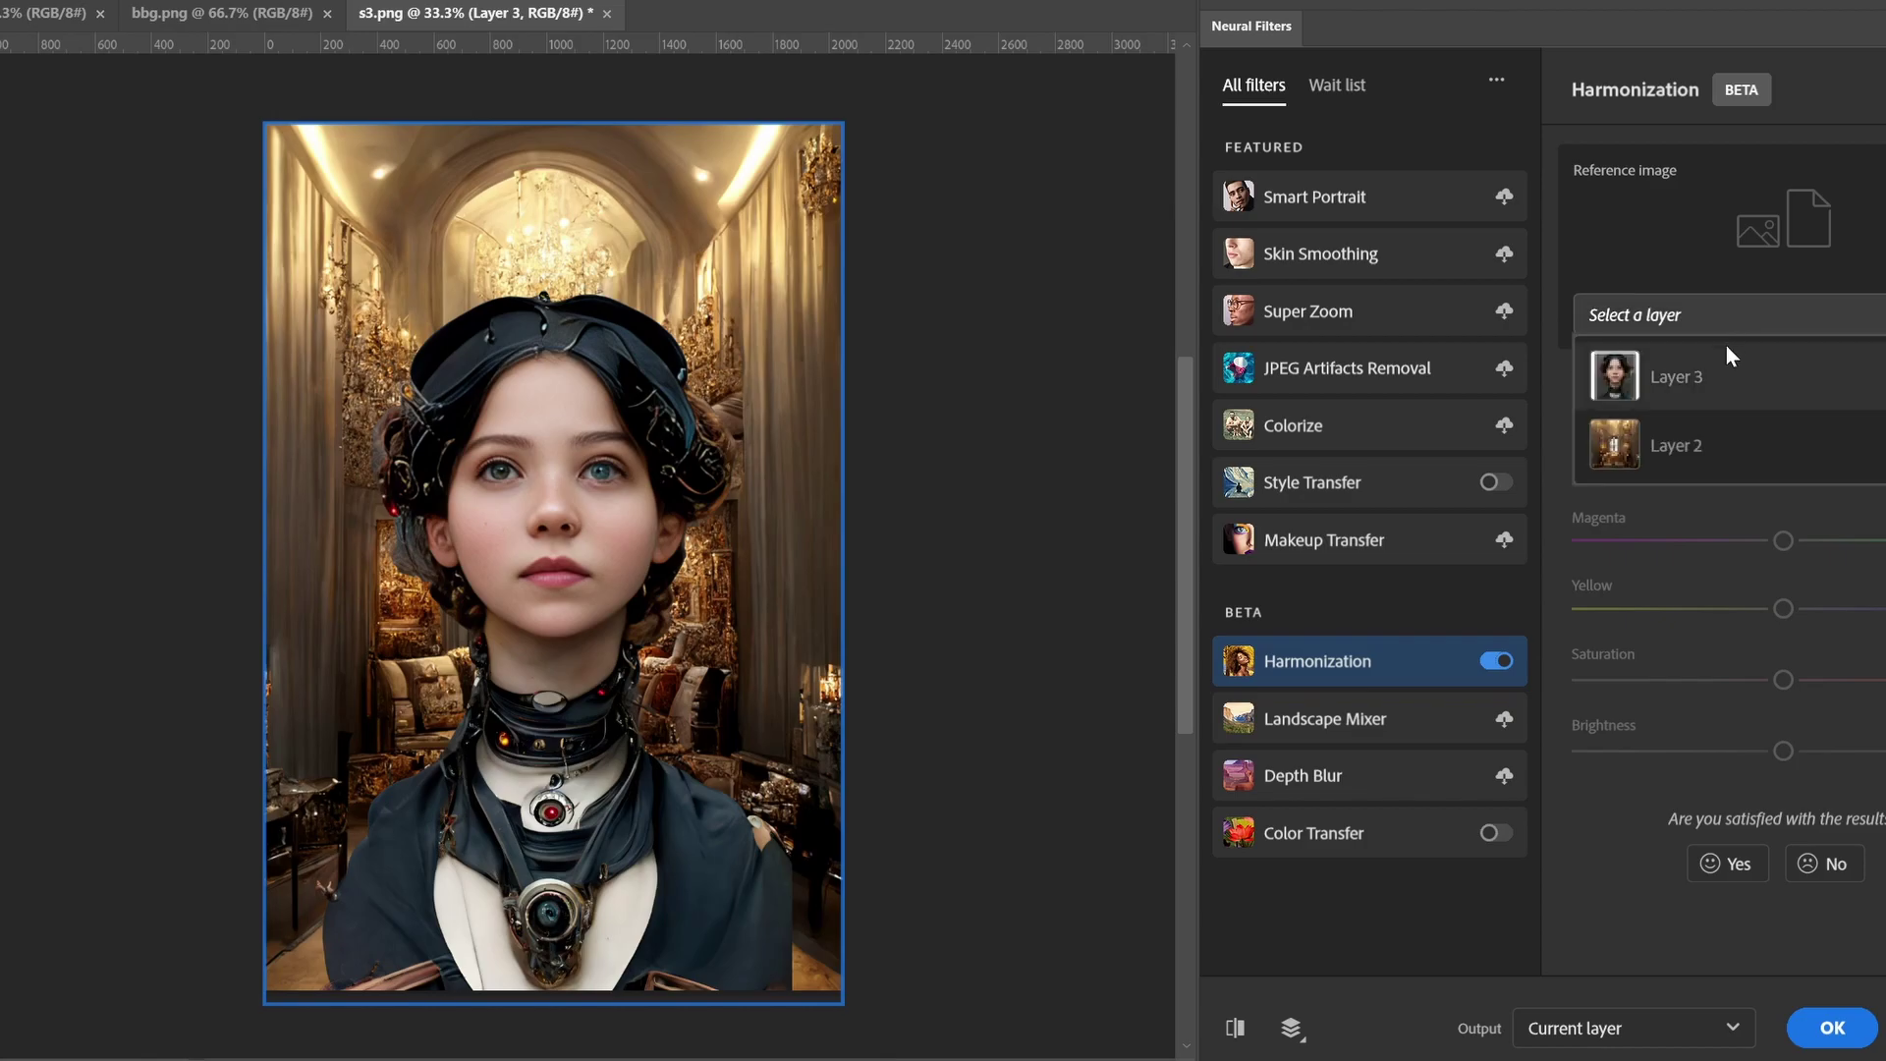
click(1717, 439)
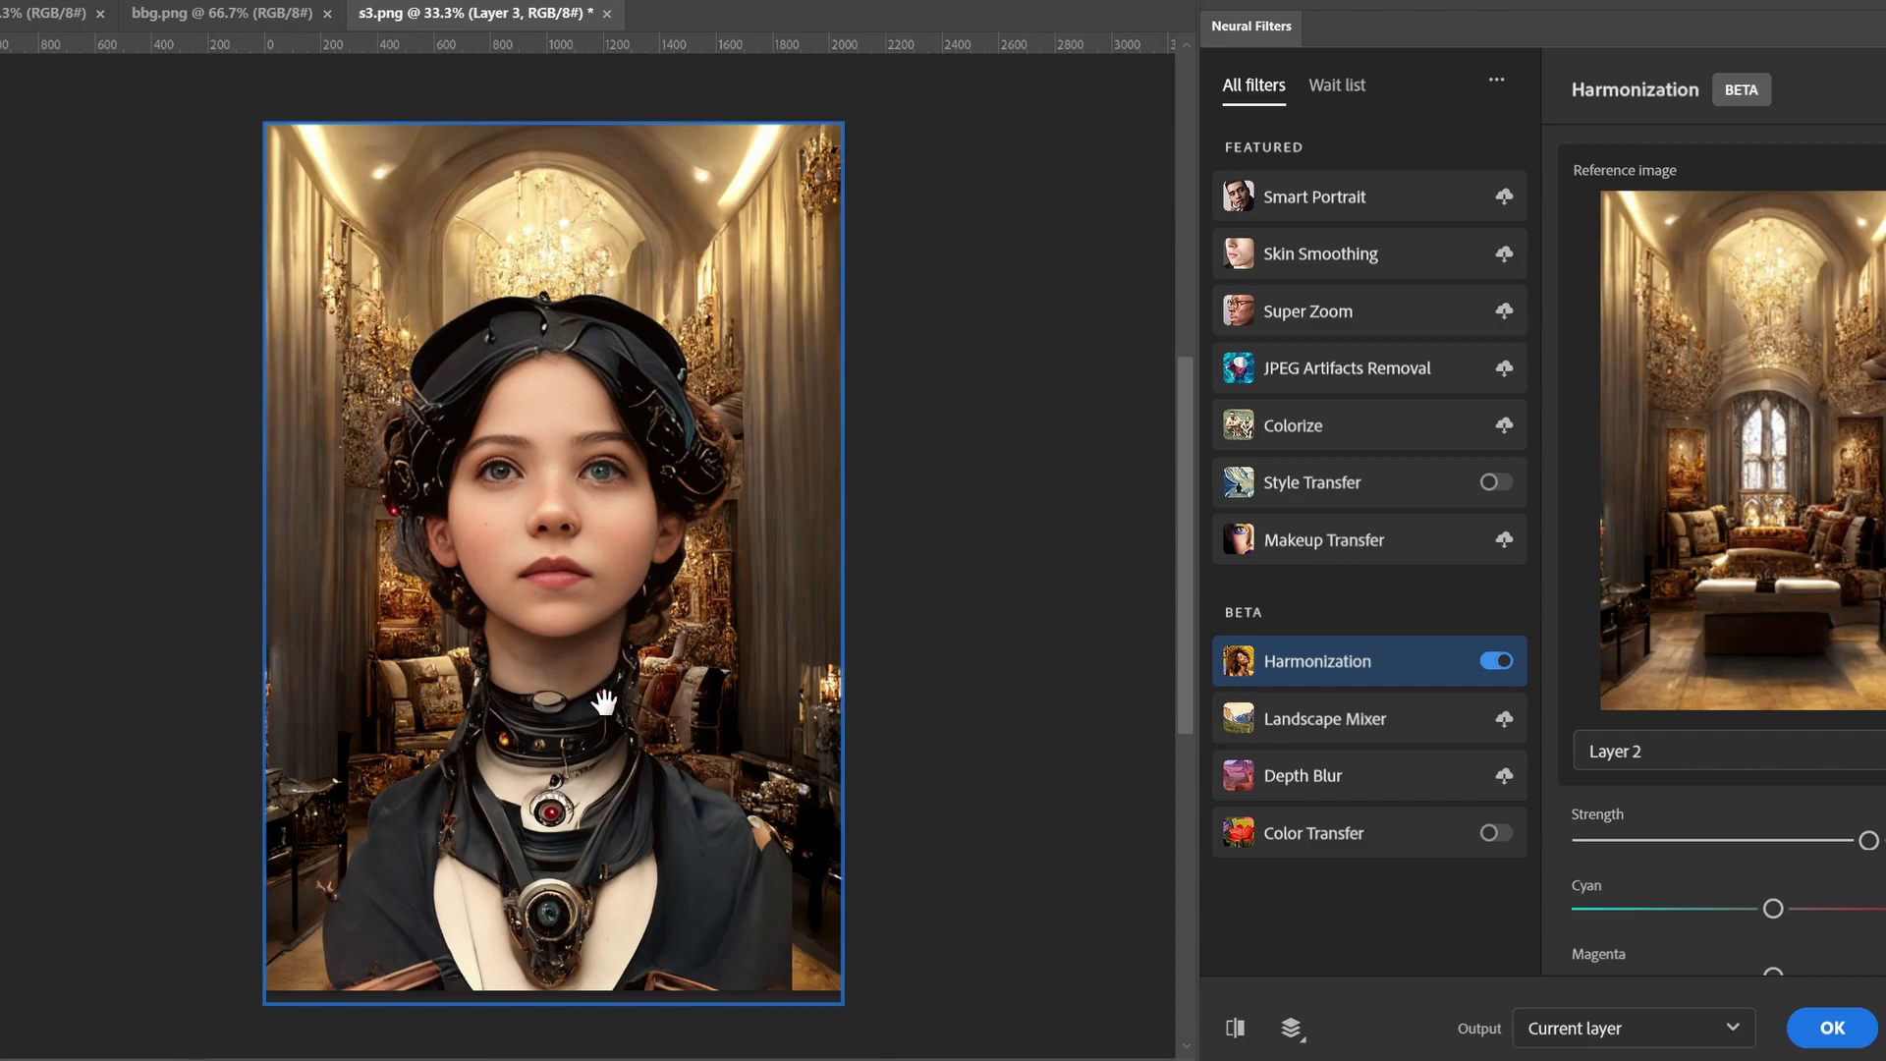
Confirm the Harmonization filter so it outputs the colour-matched girl as Layer 3.
click(1834, 1031)
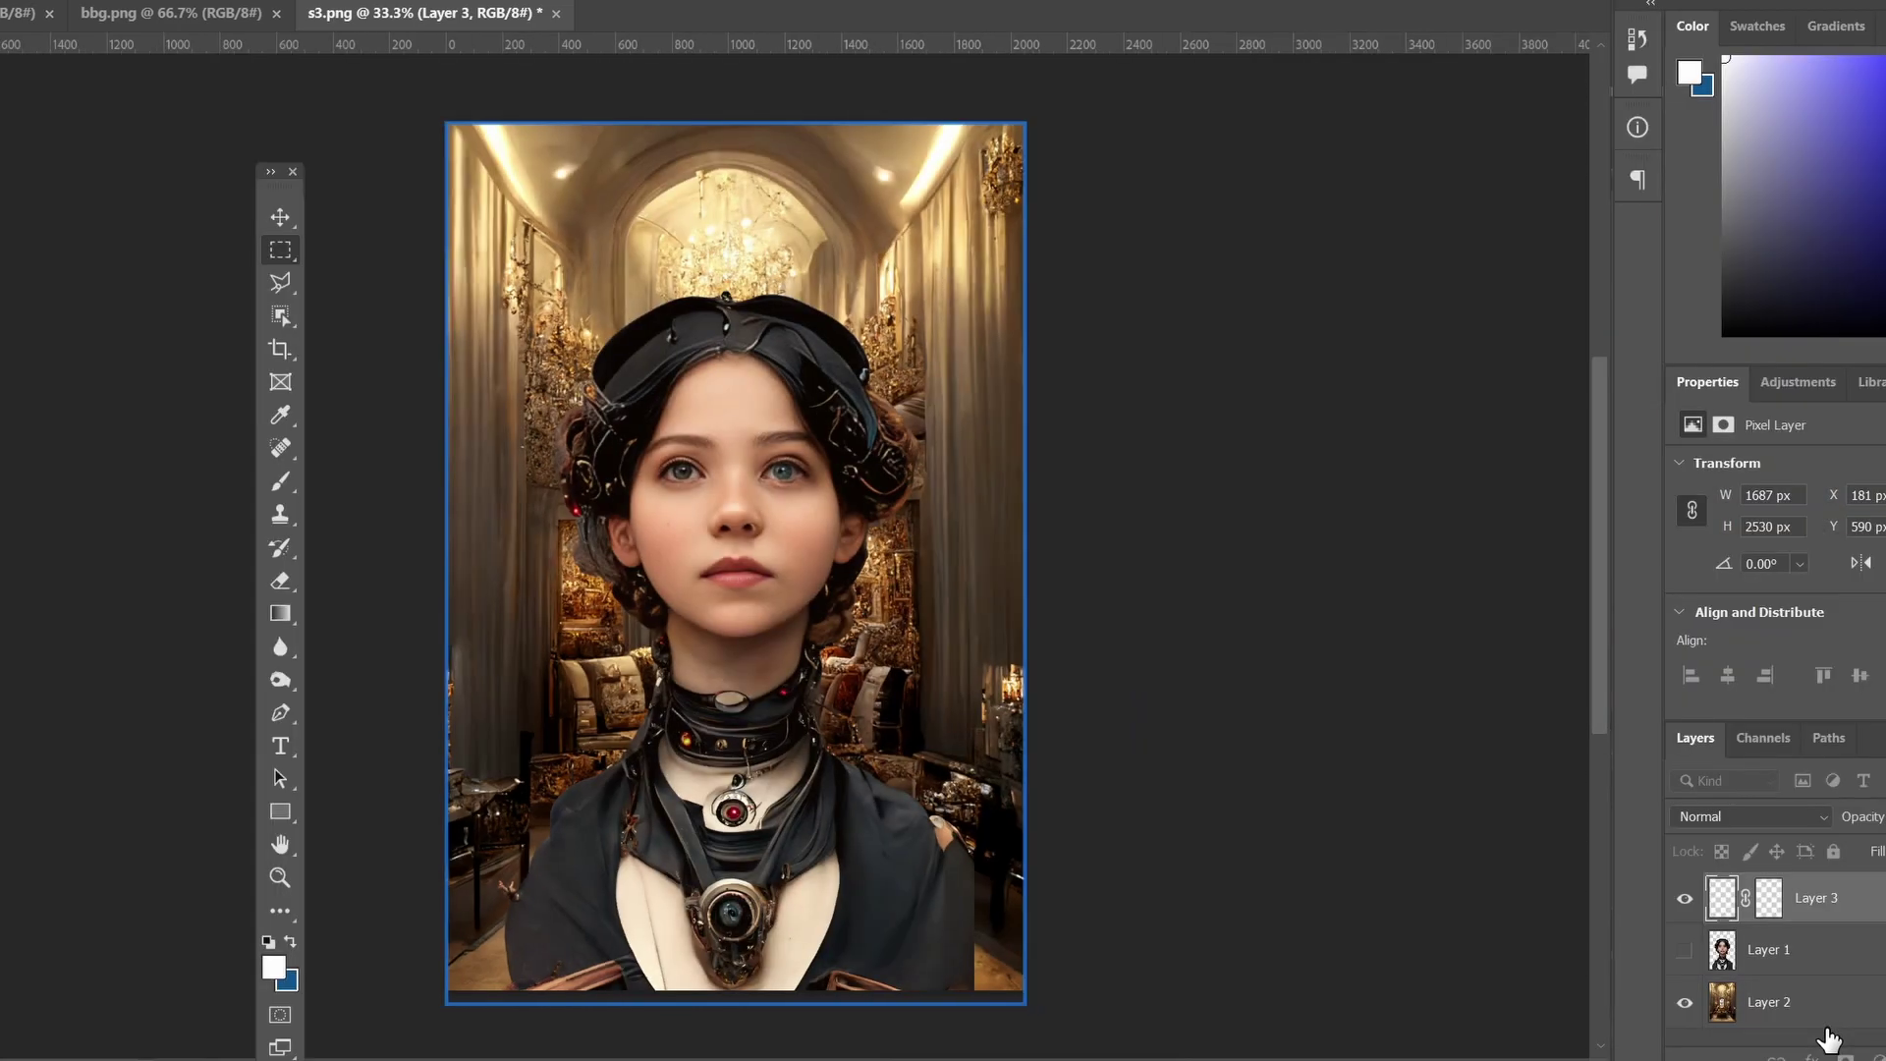
Deselect, then flip between Rasterize Layer and Deselect history states to compare before and after harmonization.
key(ctrl+d)
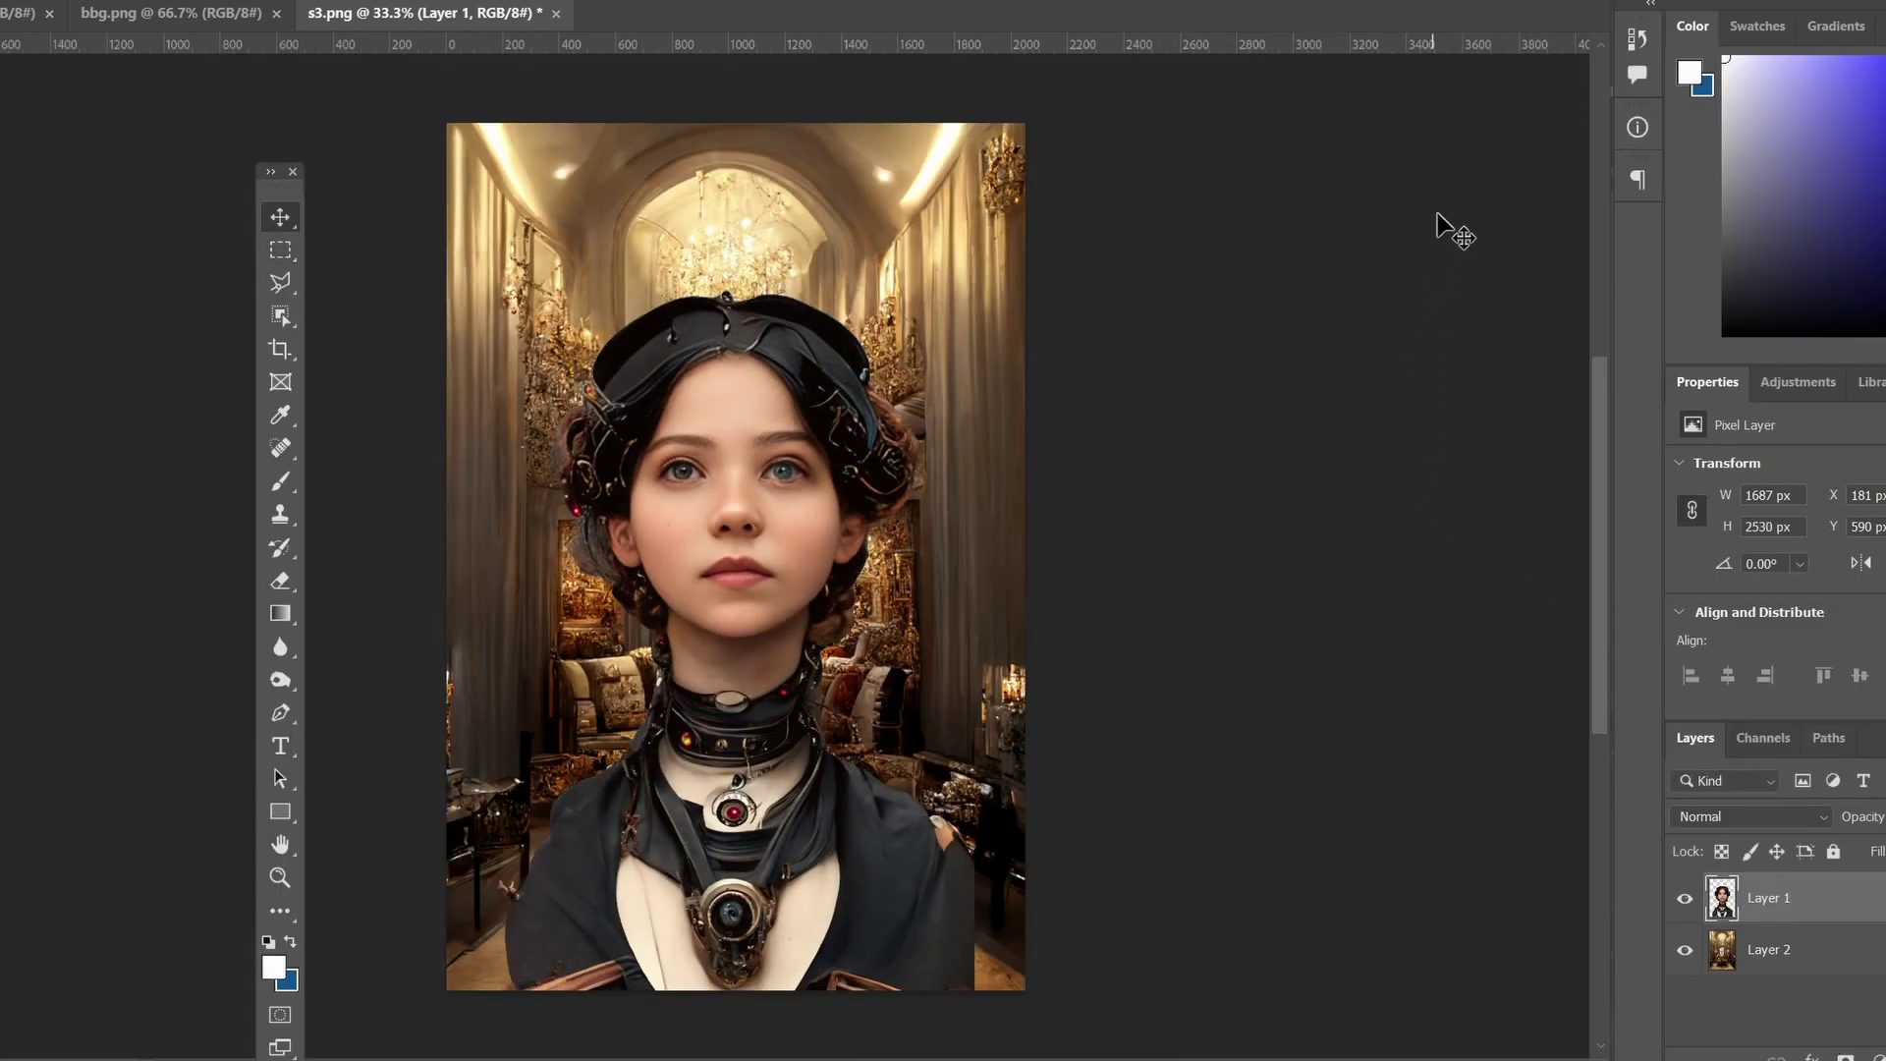
click(1636, 39)
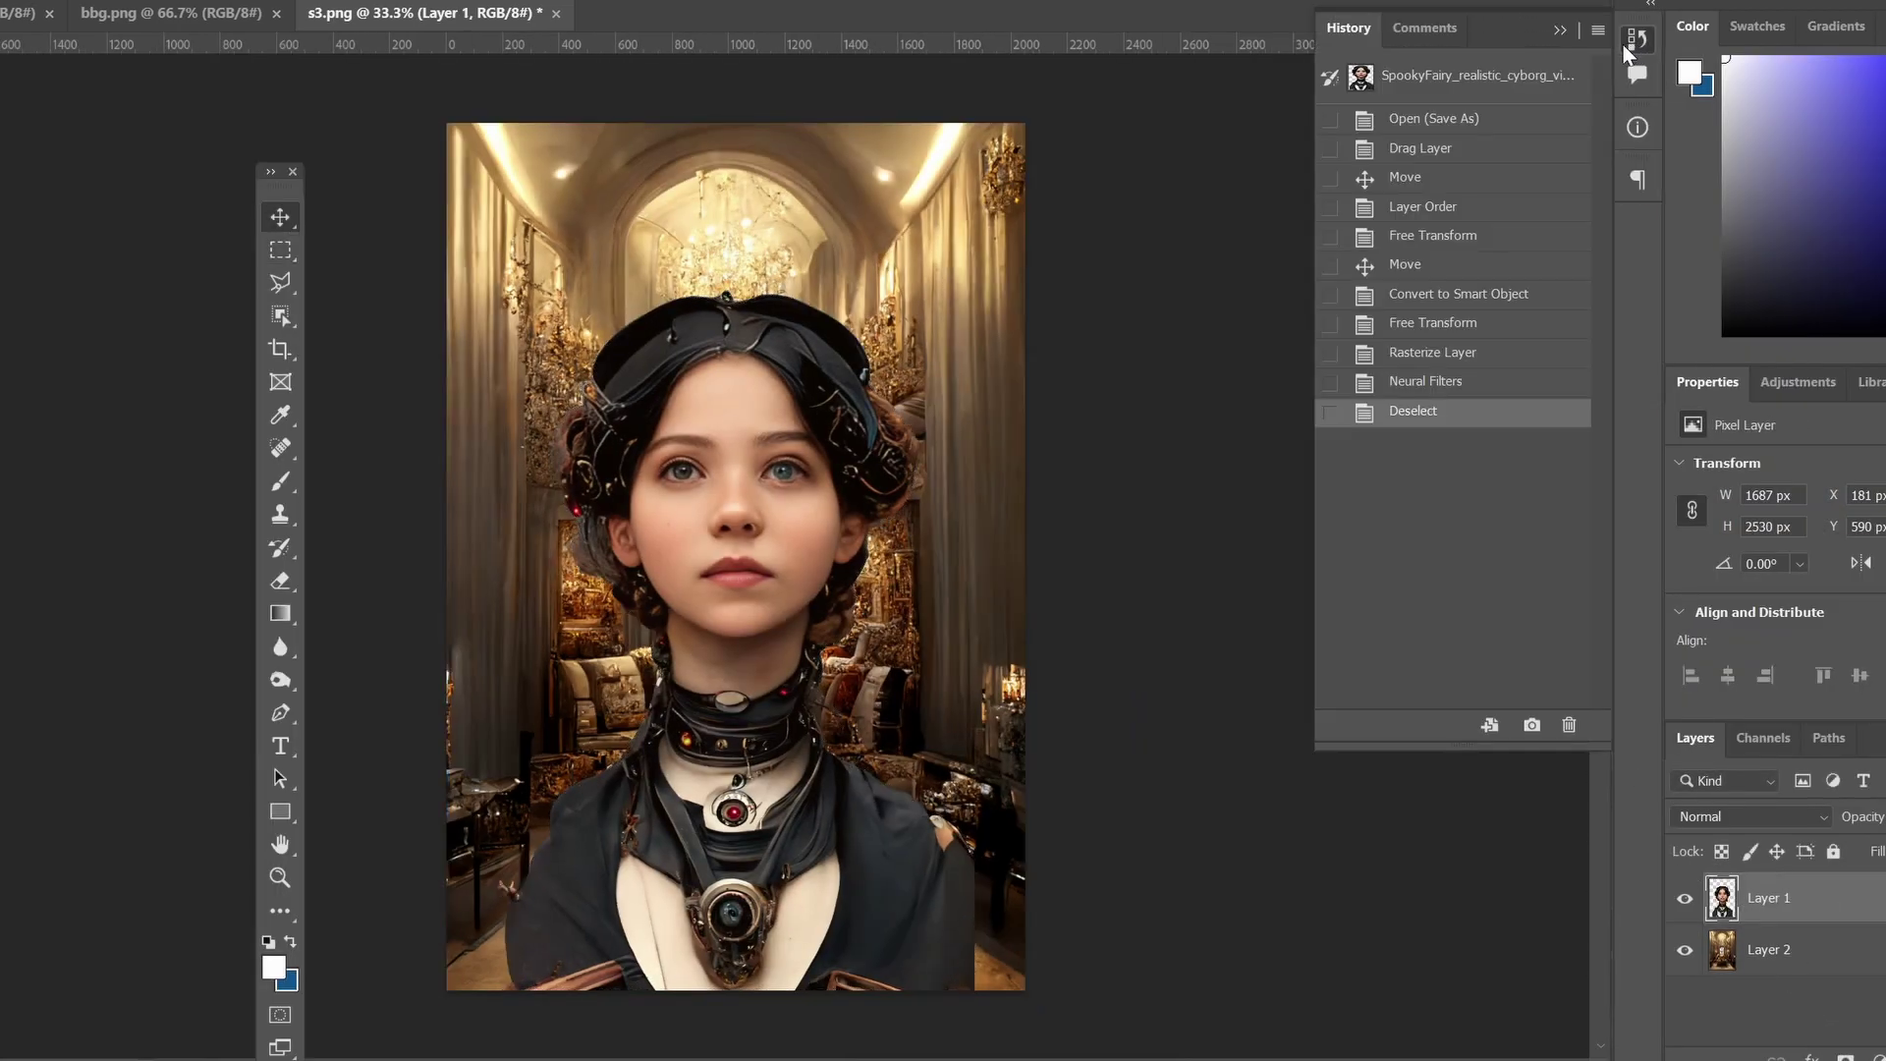
click(1440, 385)
click(1444, 359)
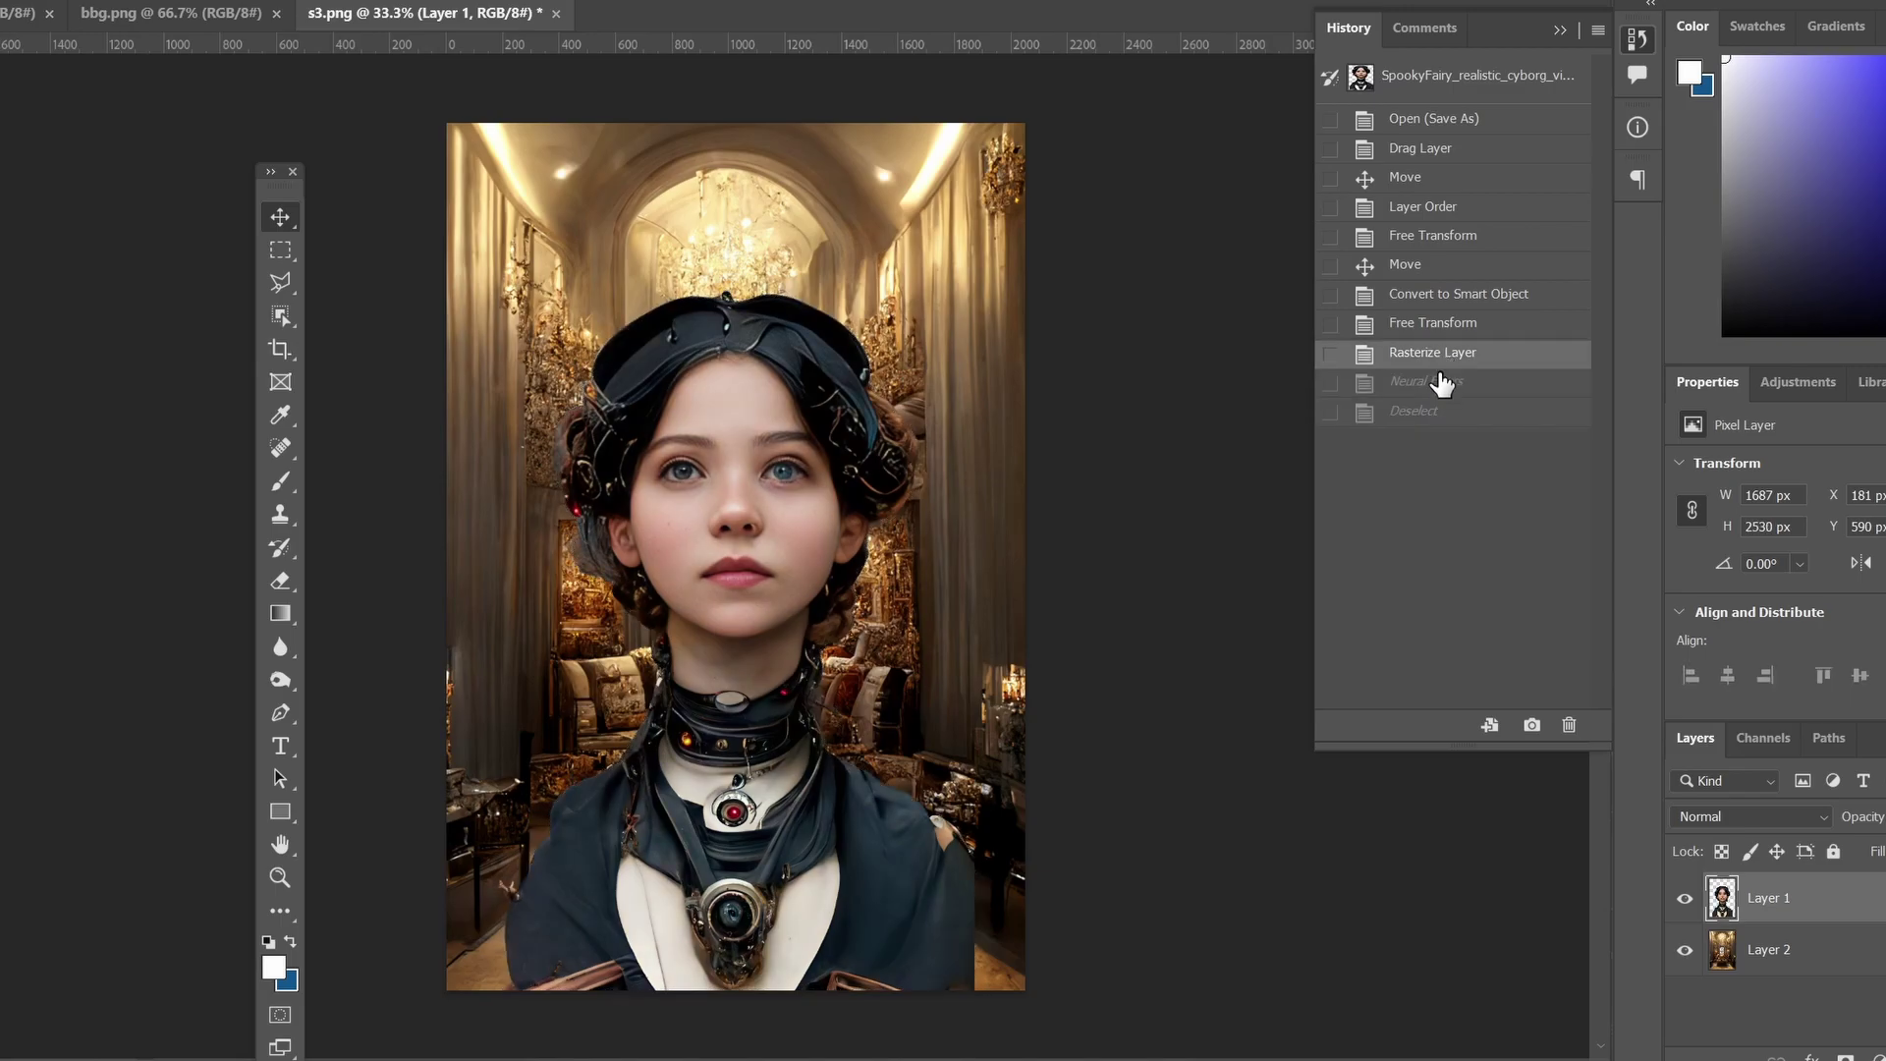
click(1442, 417)
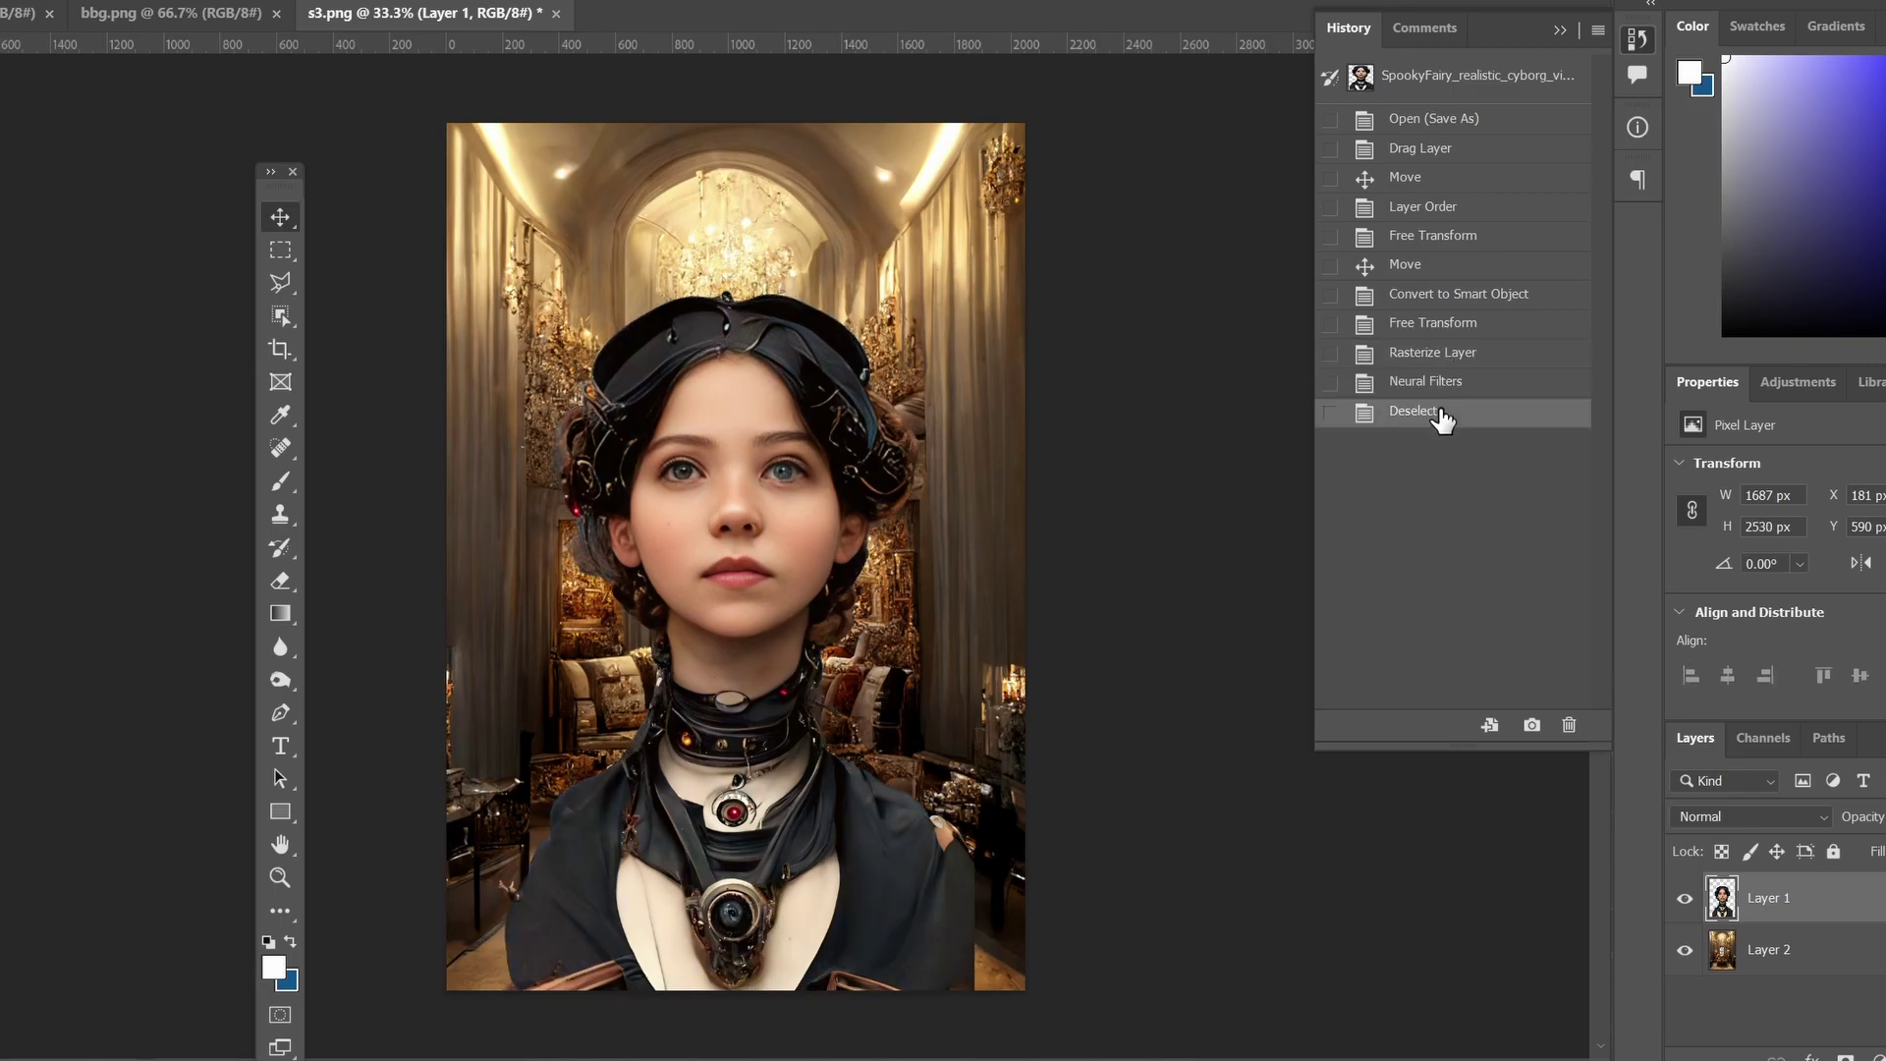
click(1441, 361)
click(1441, 413)
click(1420, 360)
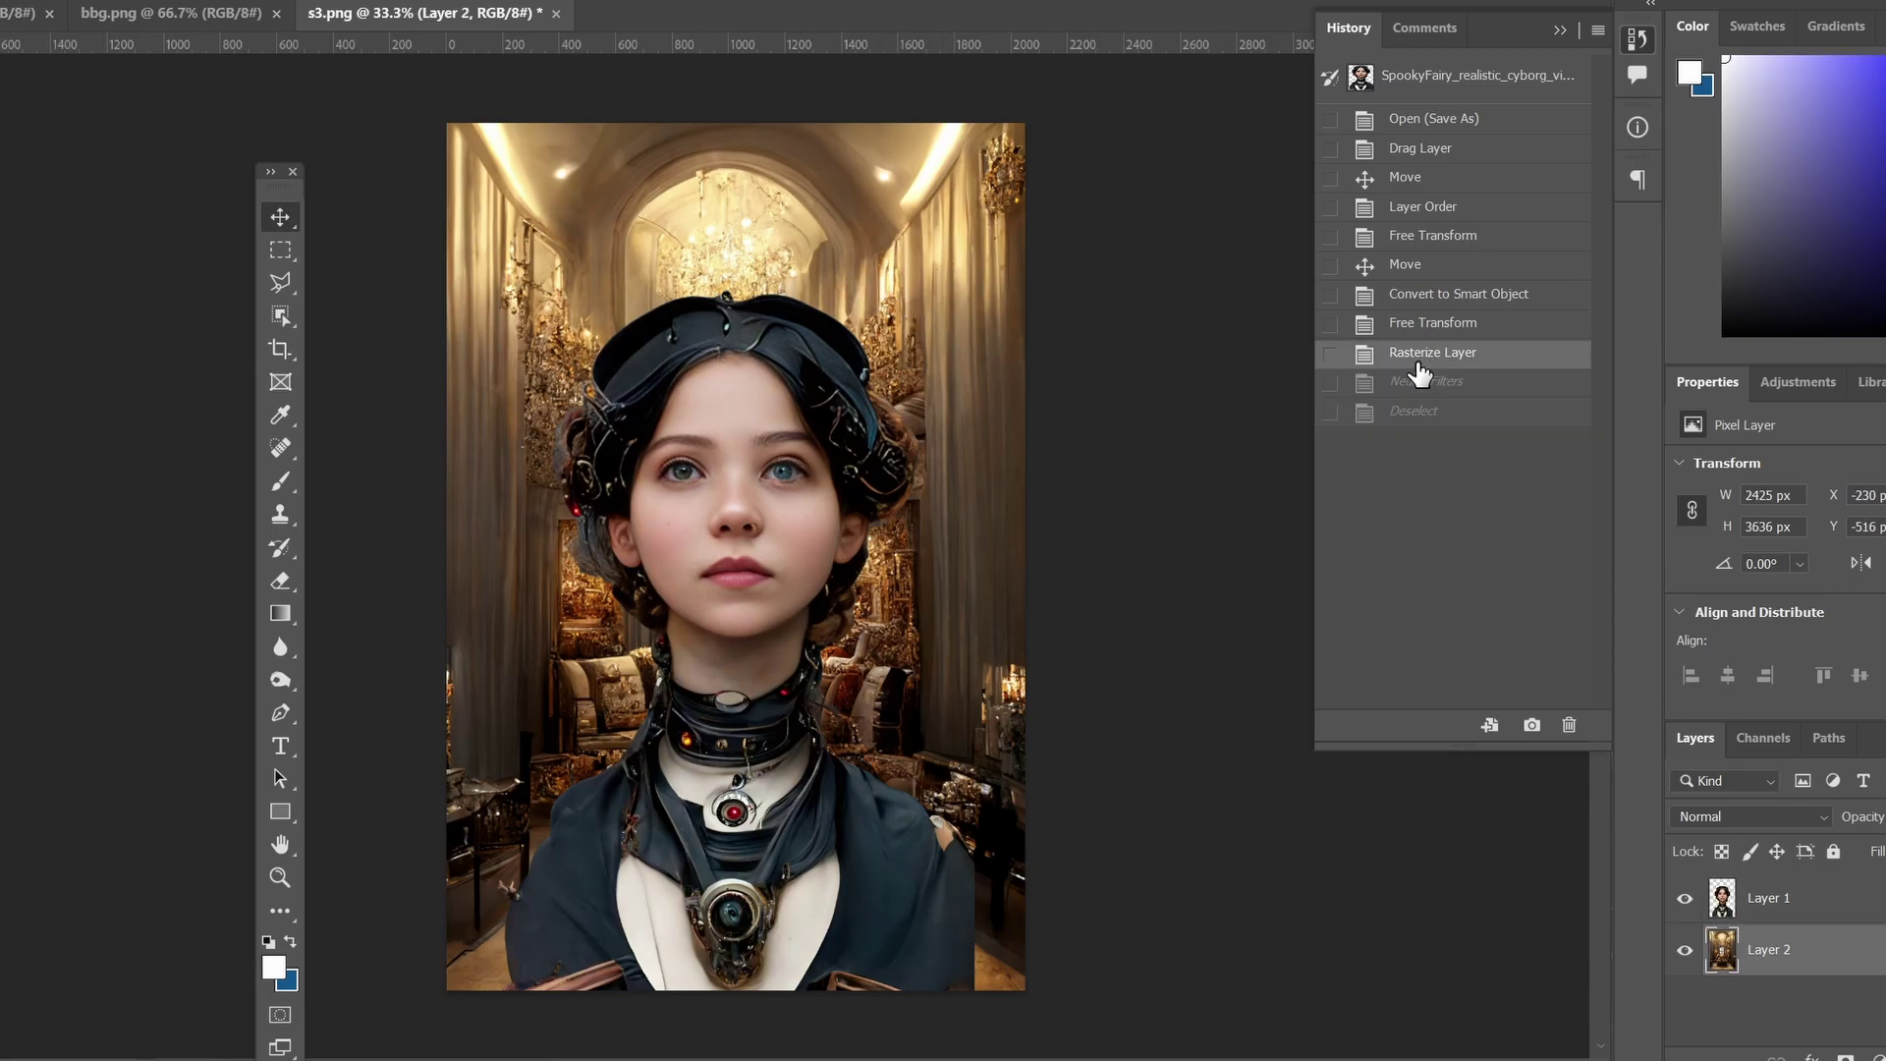
click(1412, 418)
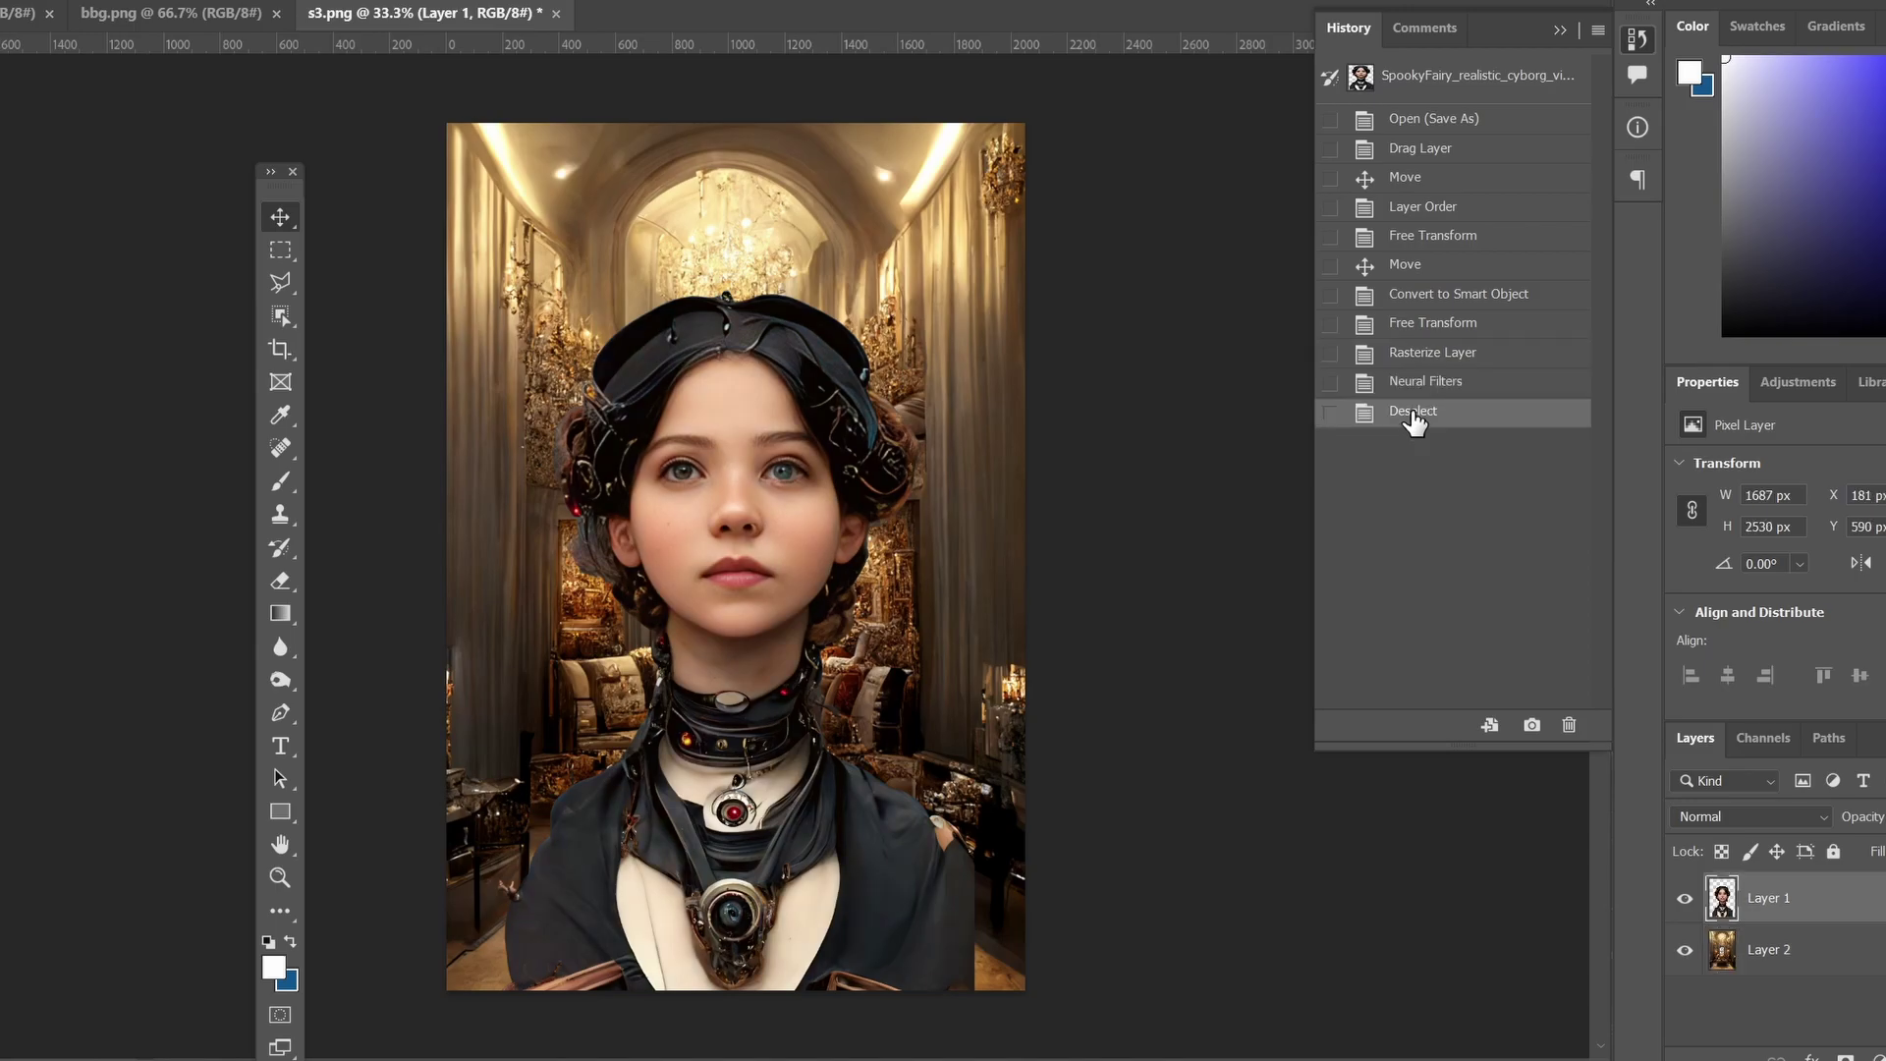
click(1421, 359)
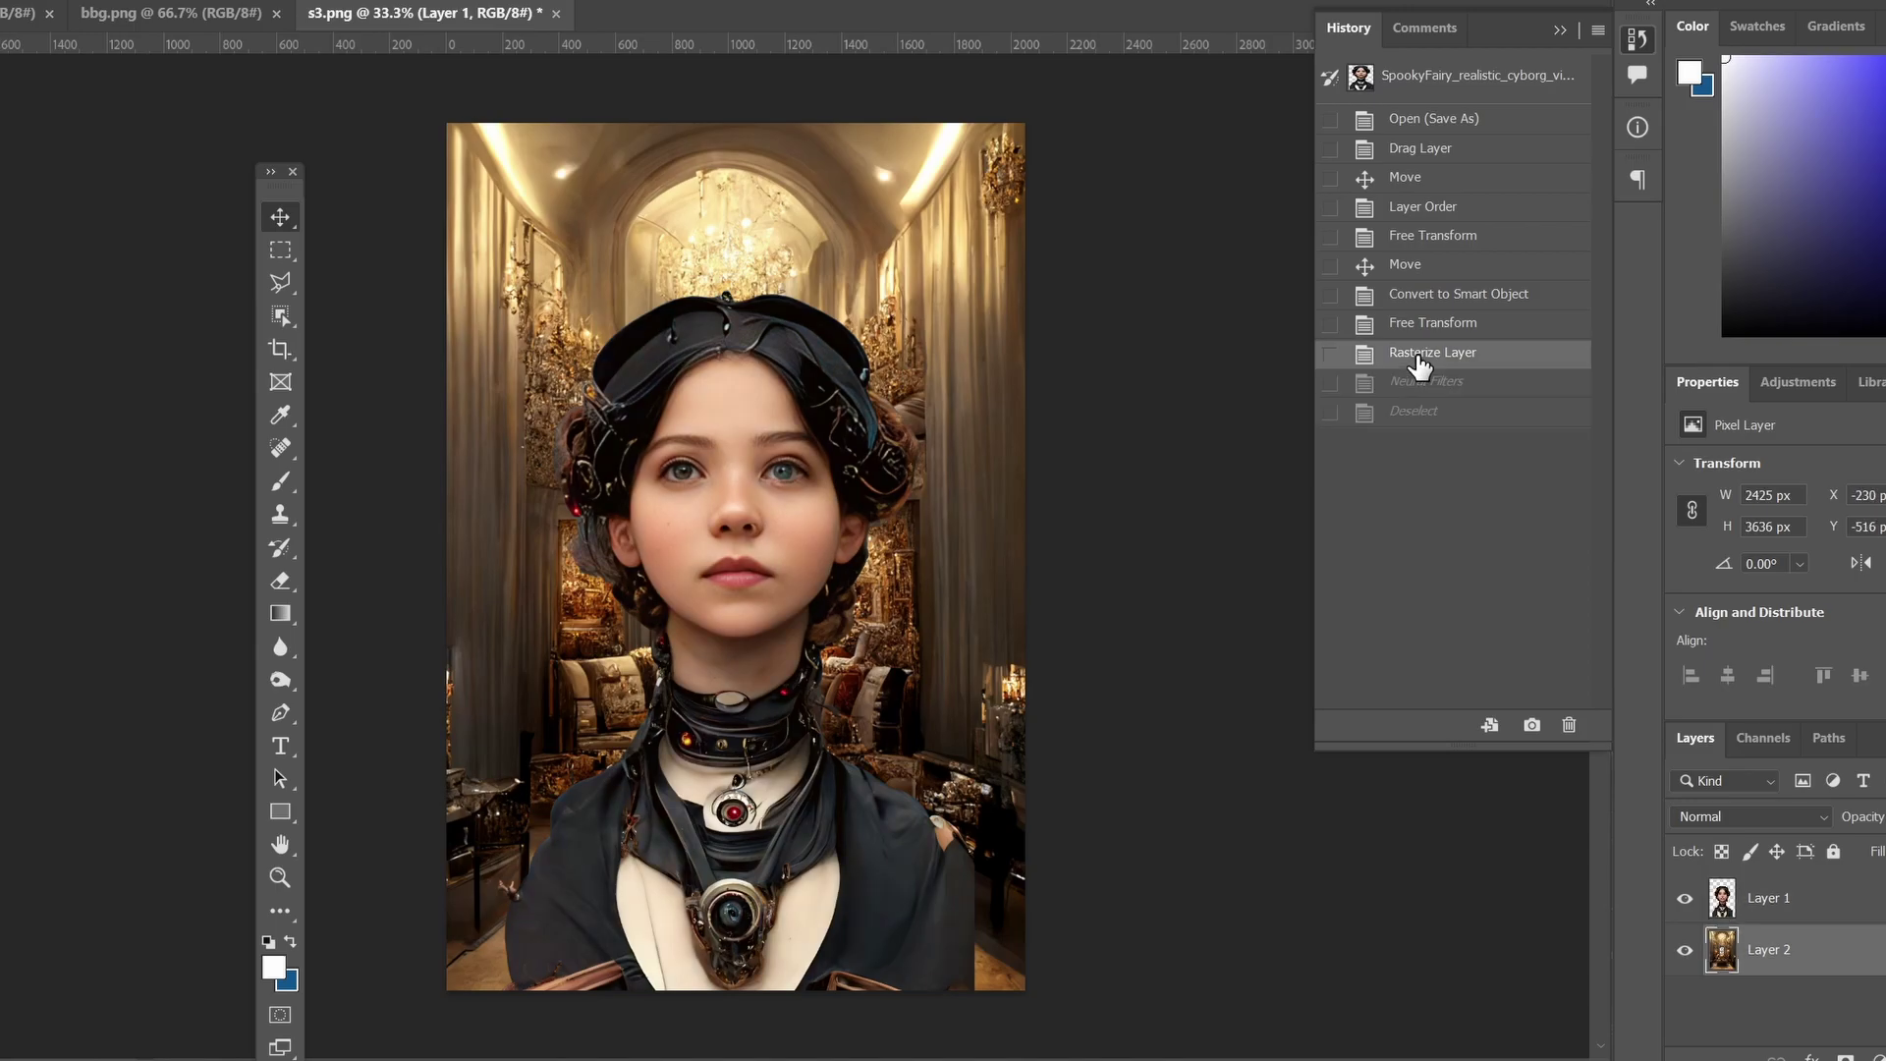
click(1420, 421)
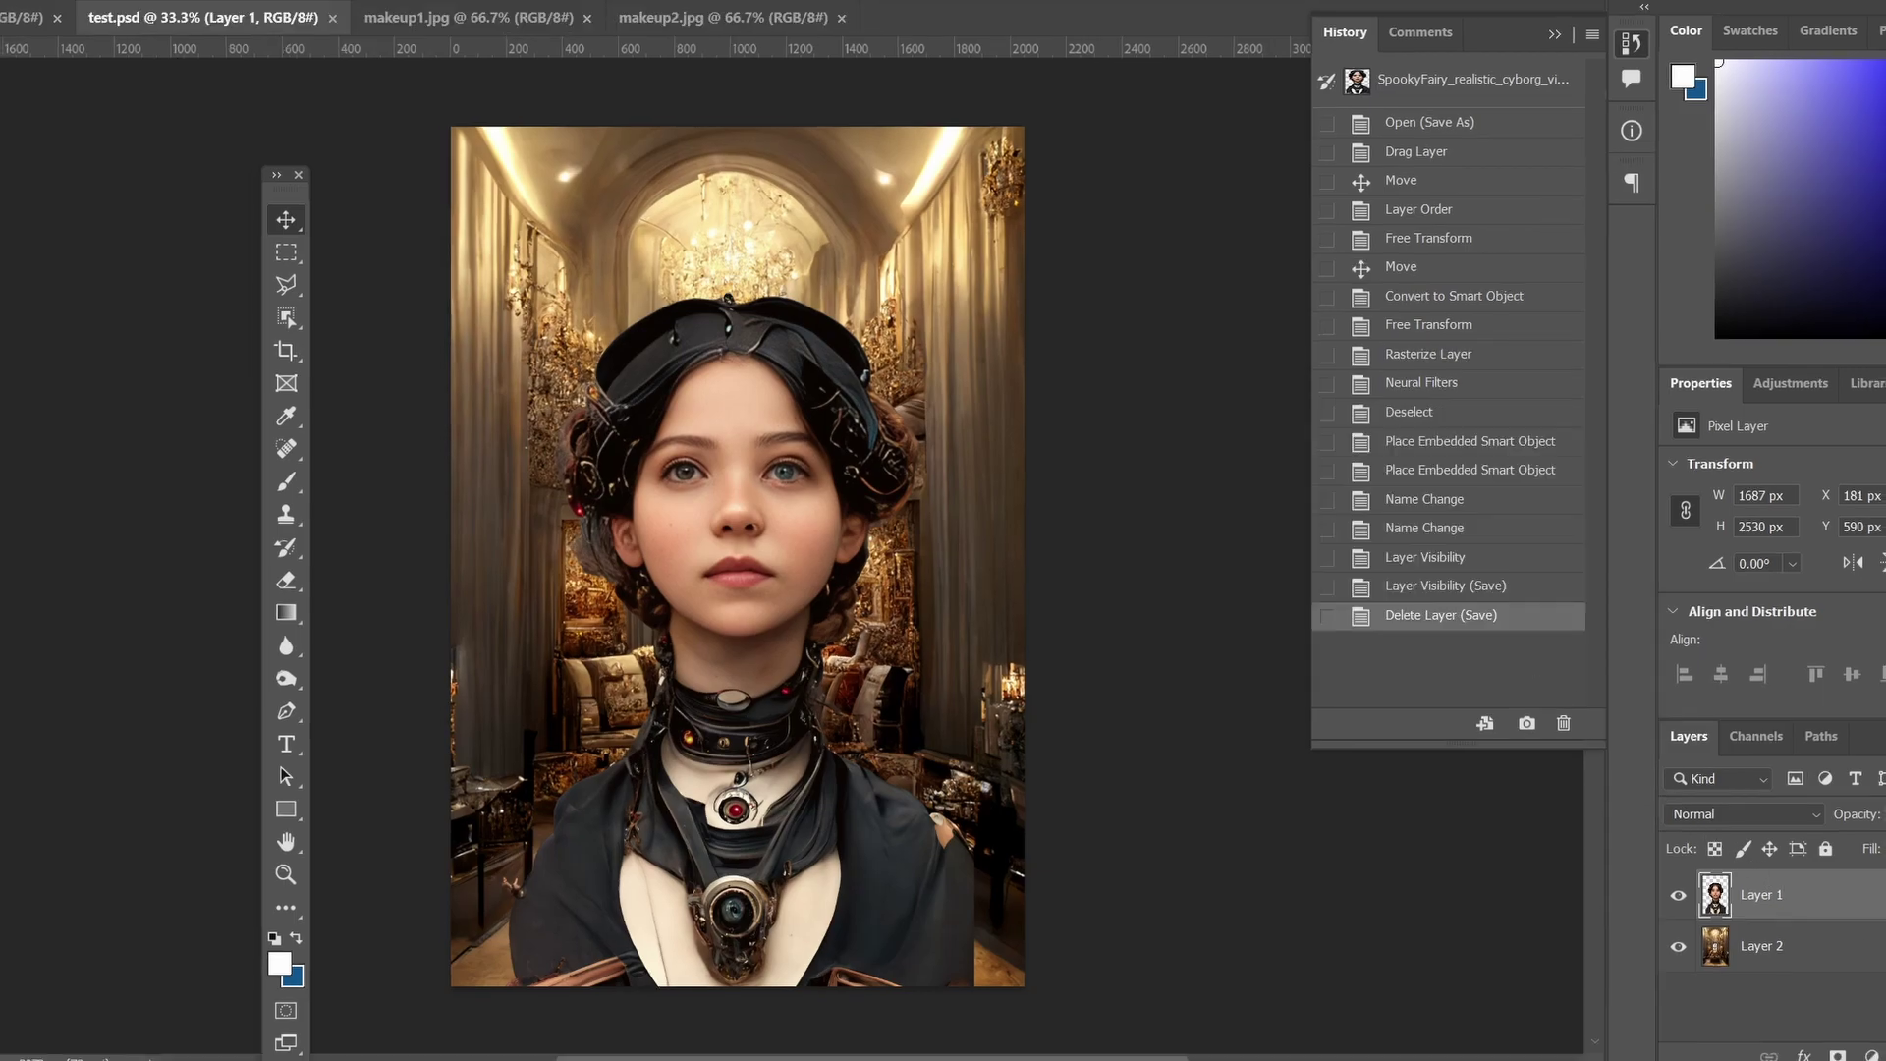
Zoom in on the girl's face and collapse the History panel.
click(285, 877)
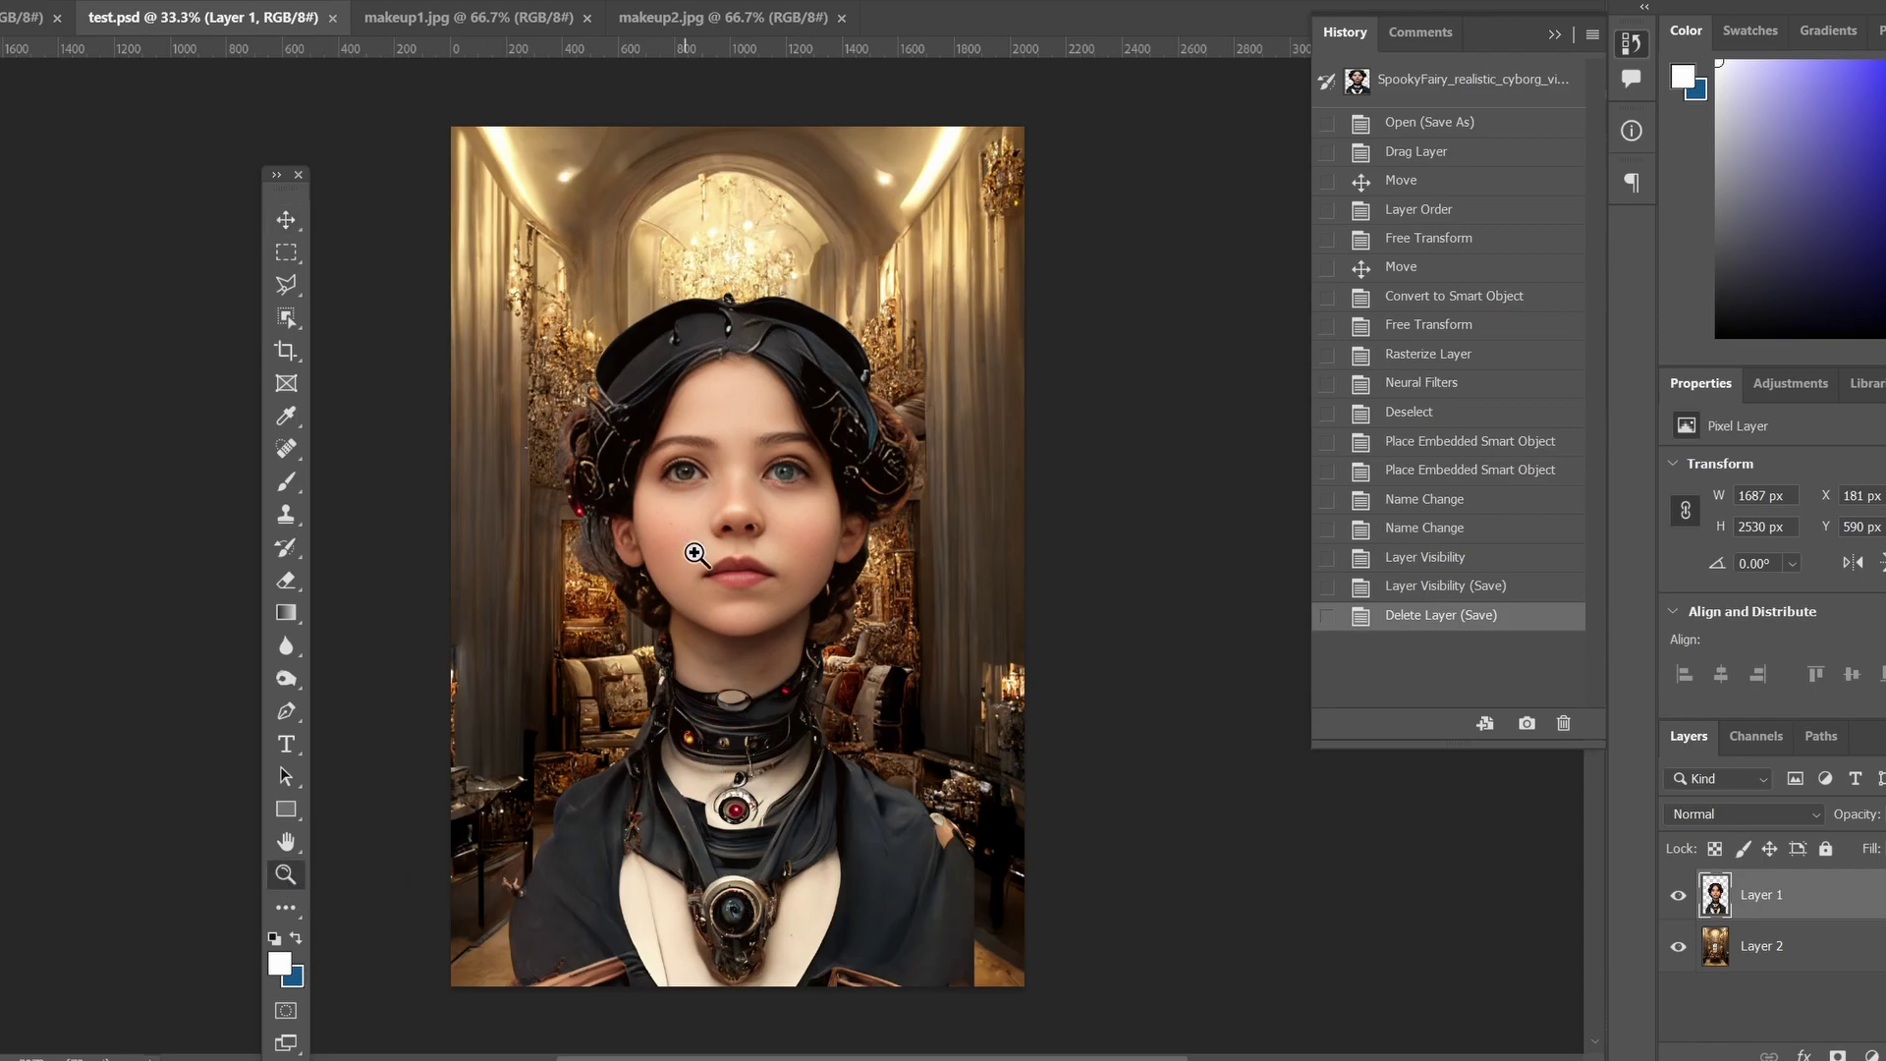
click(709, 540)
click(718, 537)
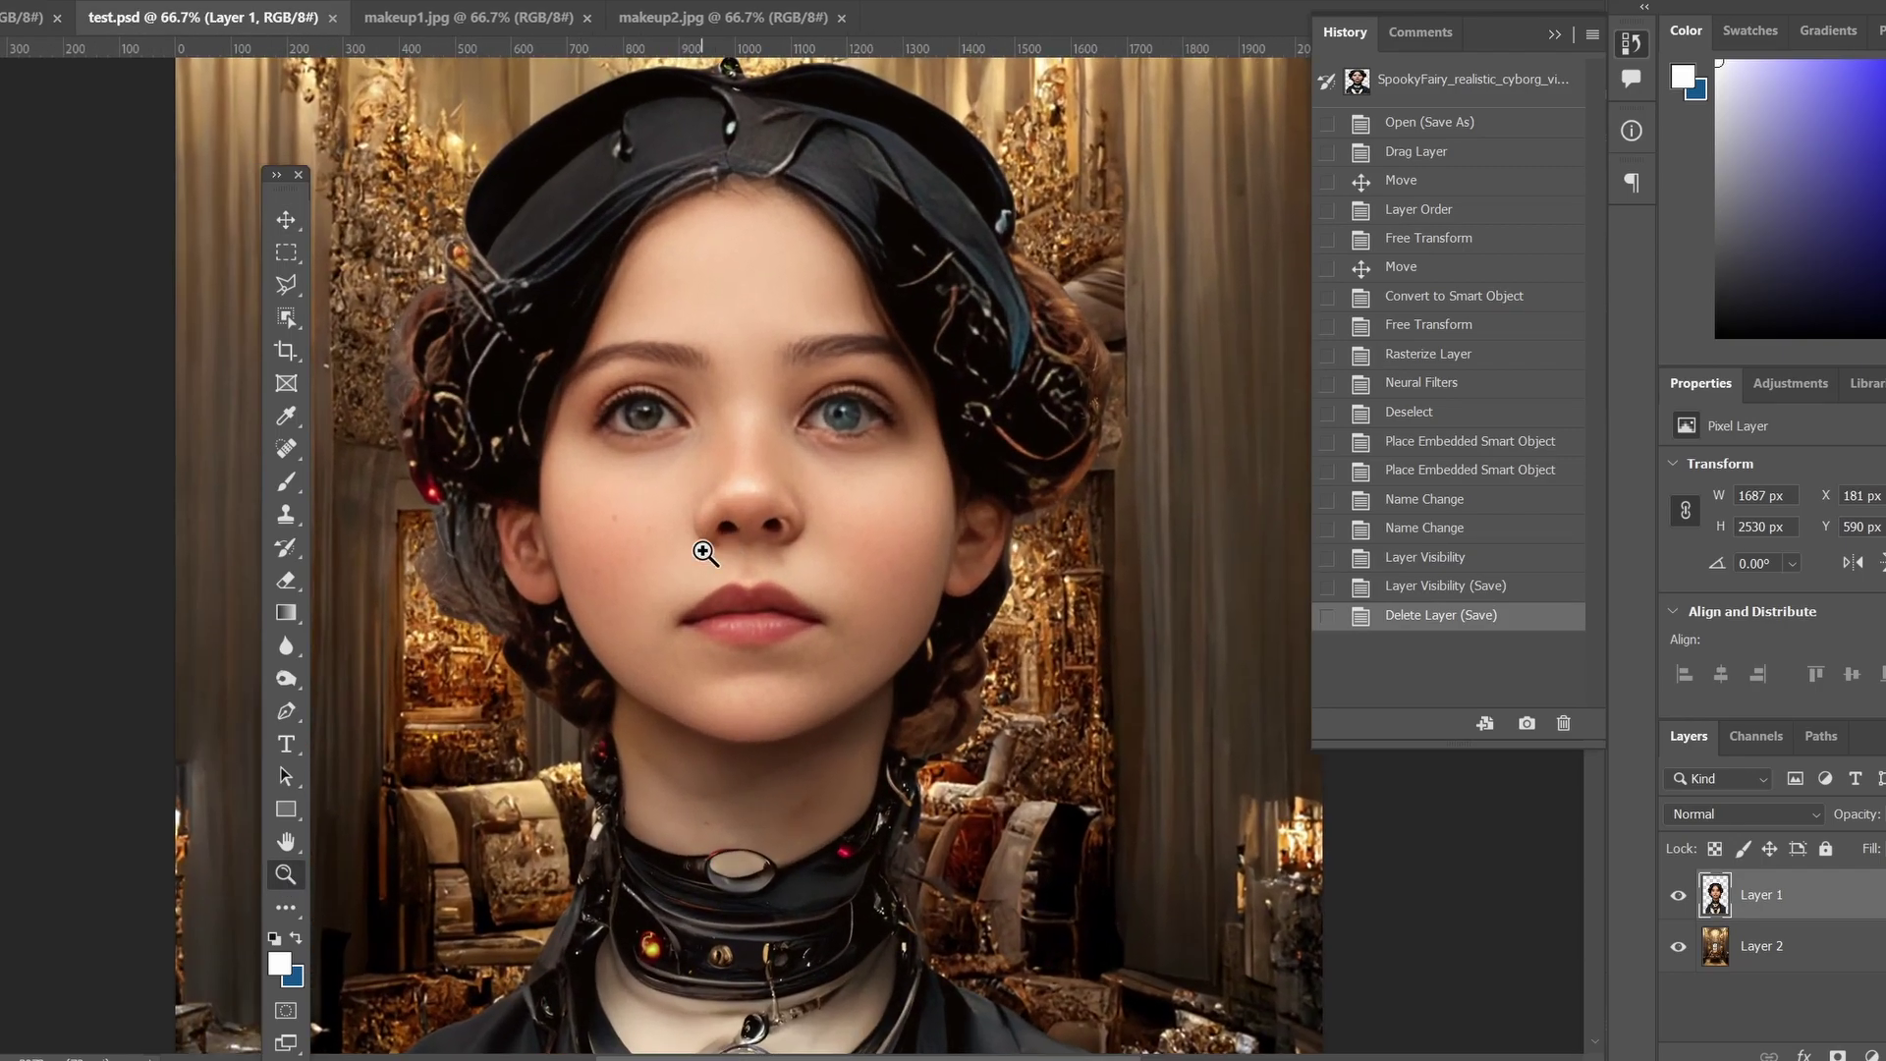
click(1554, 35)
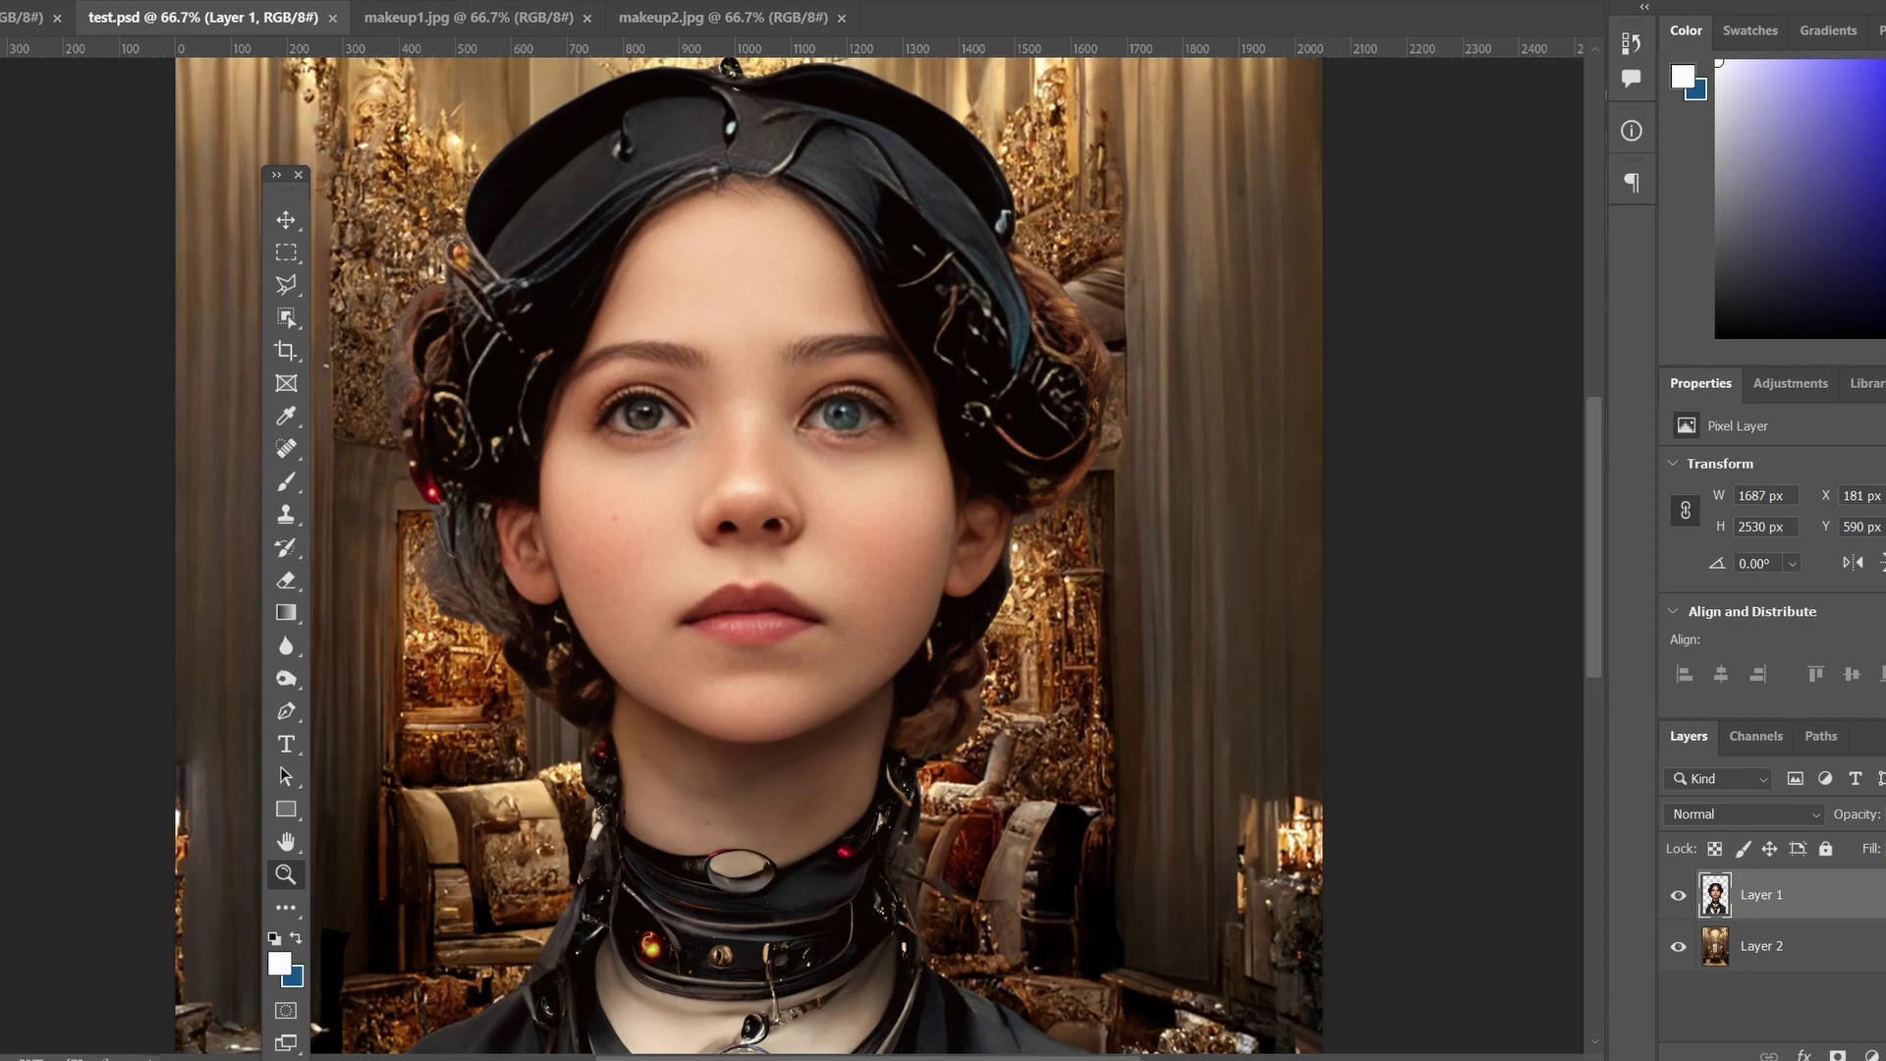
Look at the makeup1.jpg and makeup2.jpg reference photos, then return to test.psd.
click(510, 16)
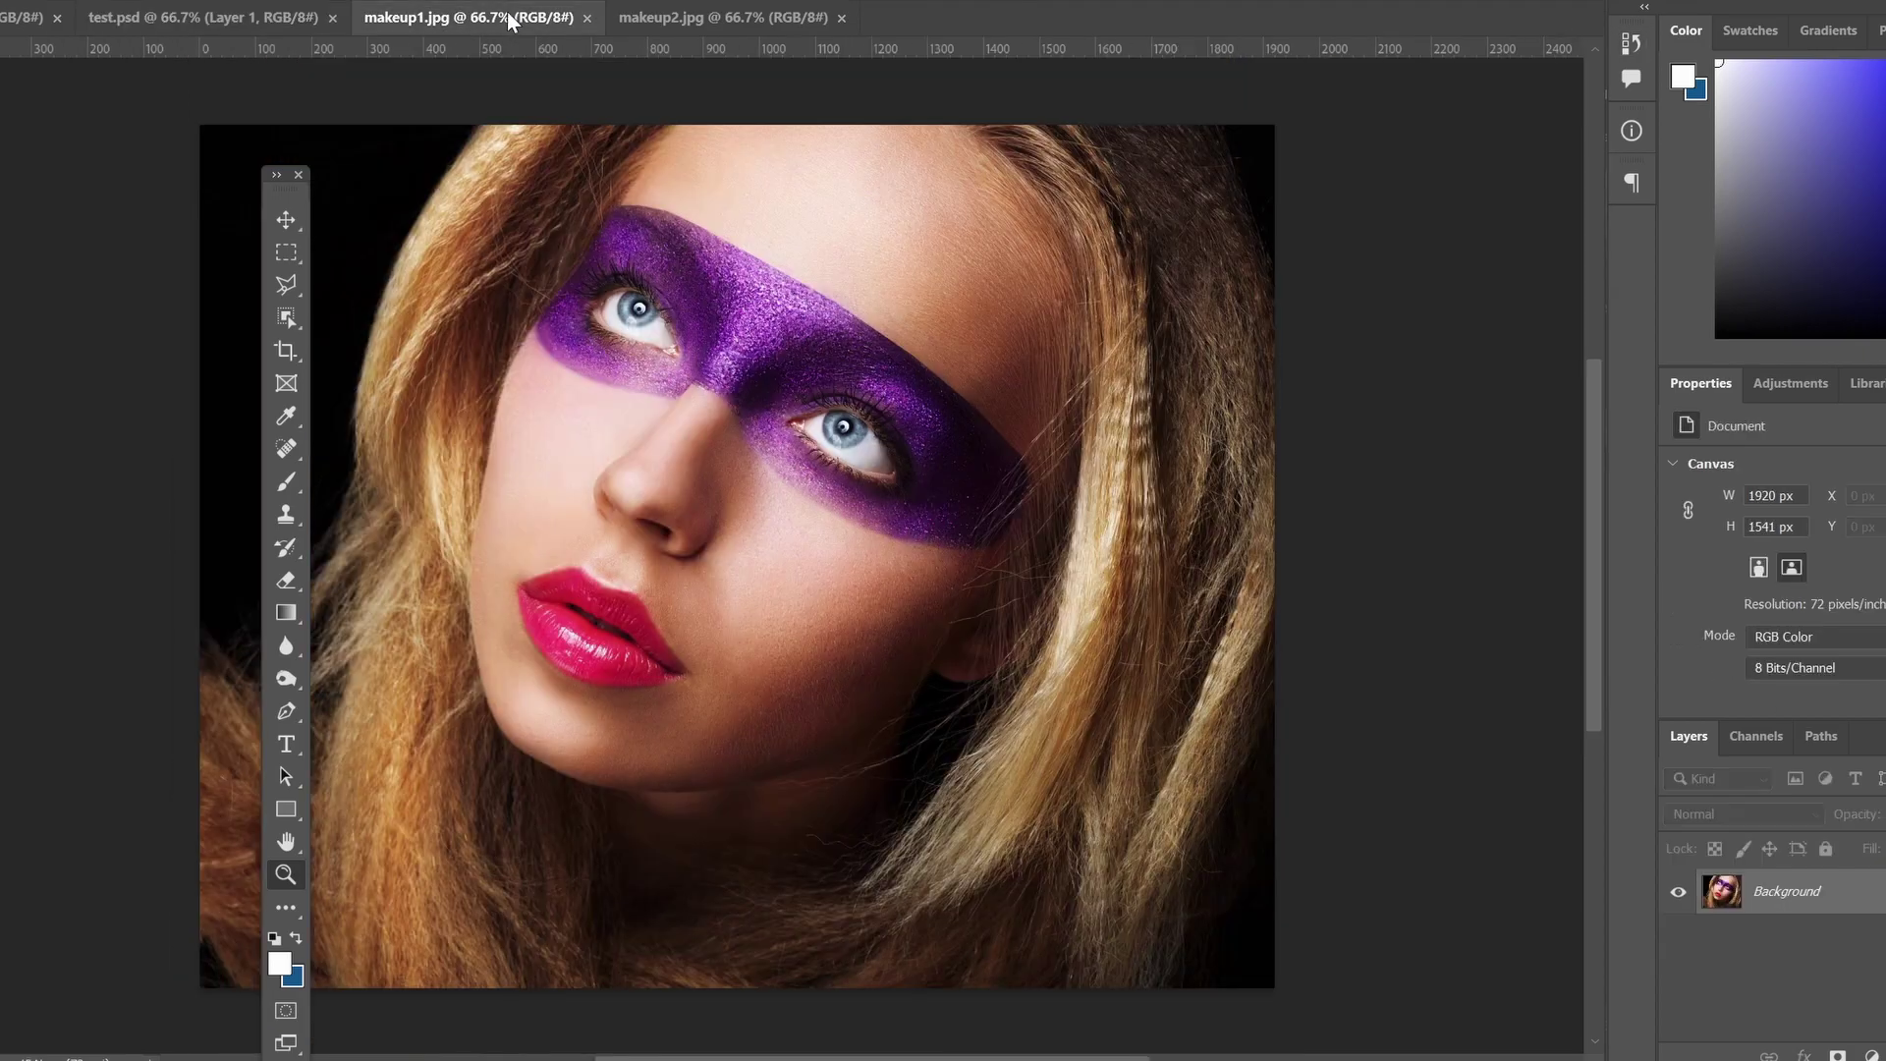
click(660, 28)
click(506, 25)
click(221, 12)
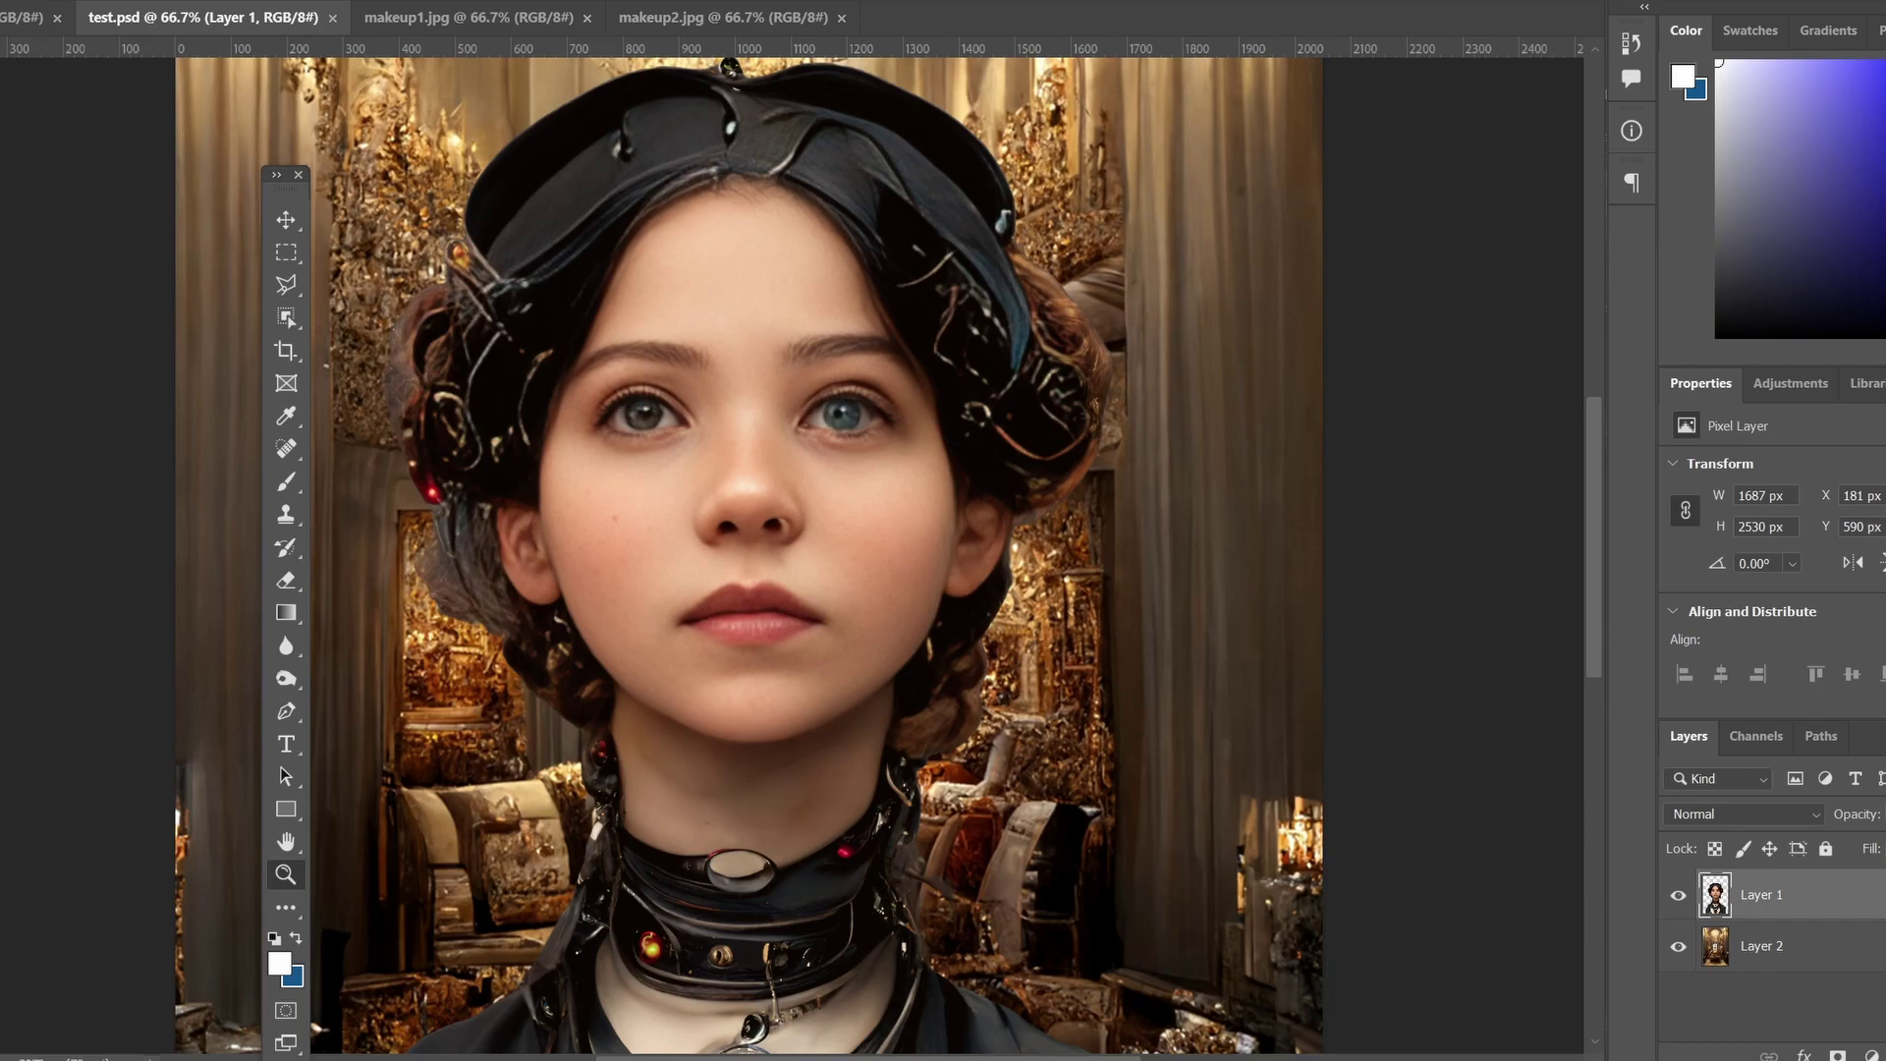
click(224, 2)
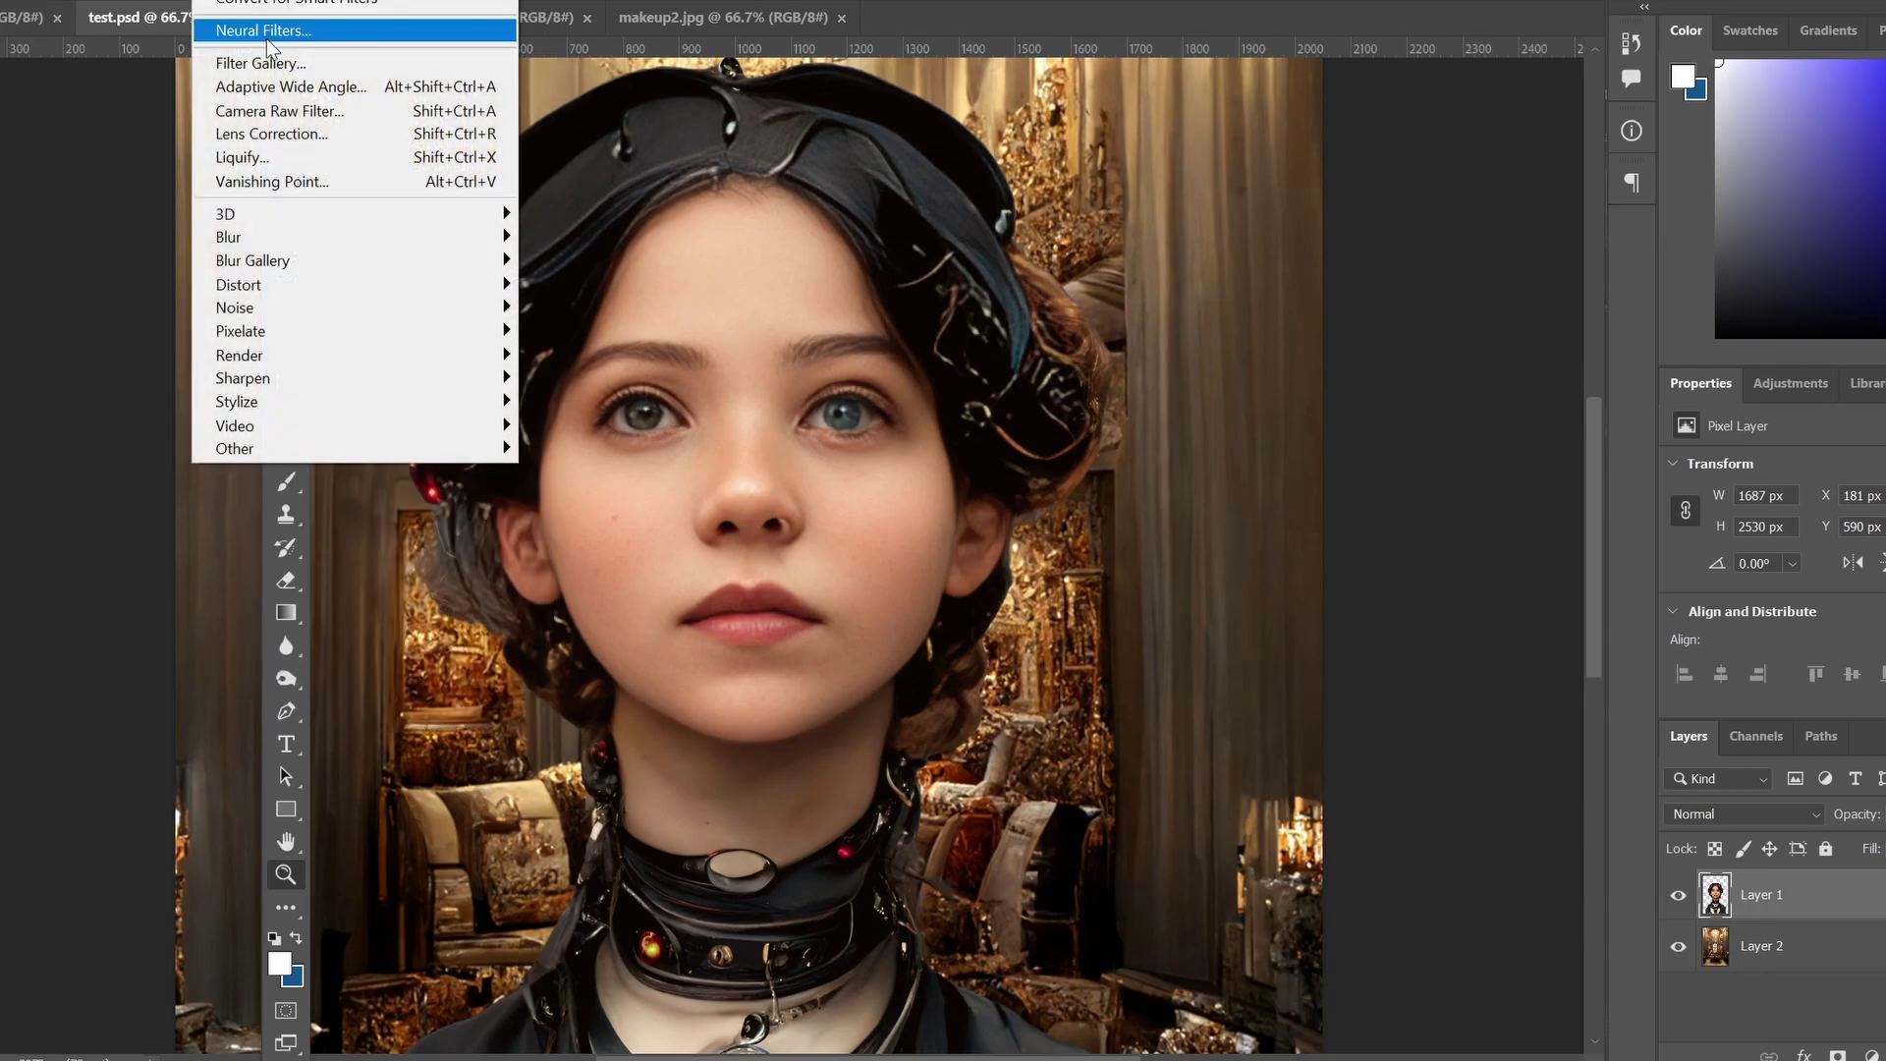
Enable Makeup Transfer in Neural Filters with makeup1.jpg as the reference image.
click(268, 38)
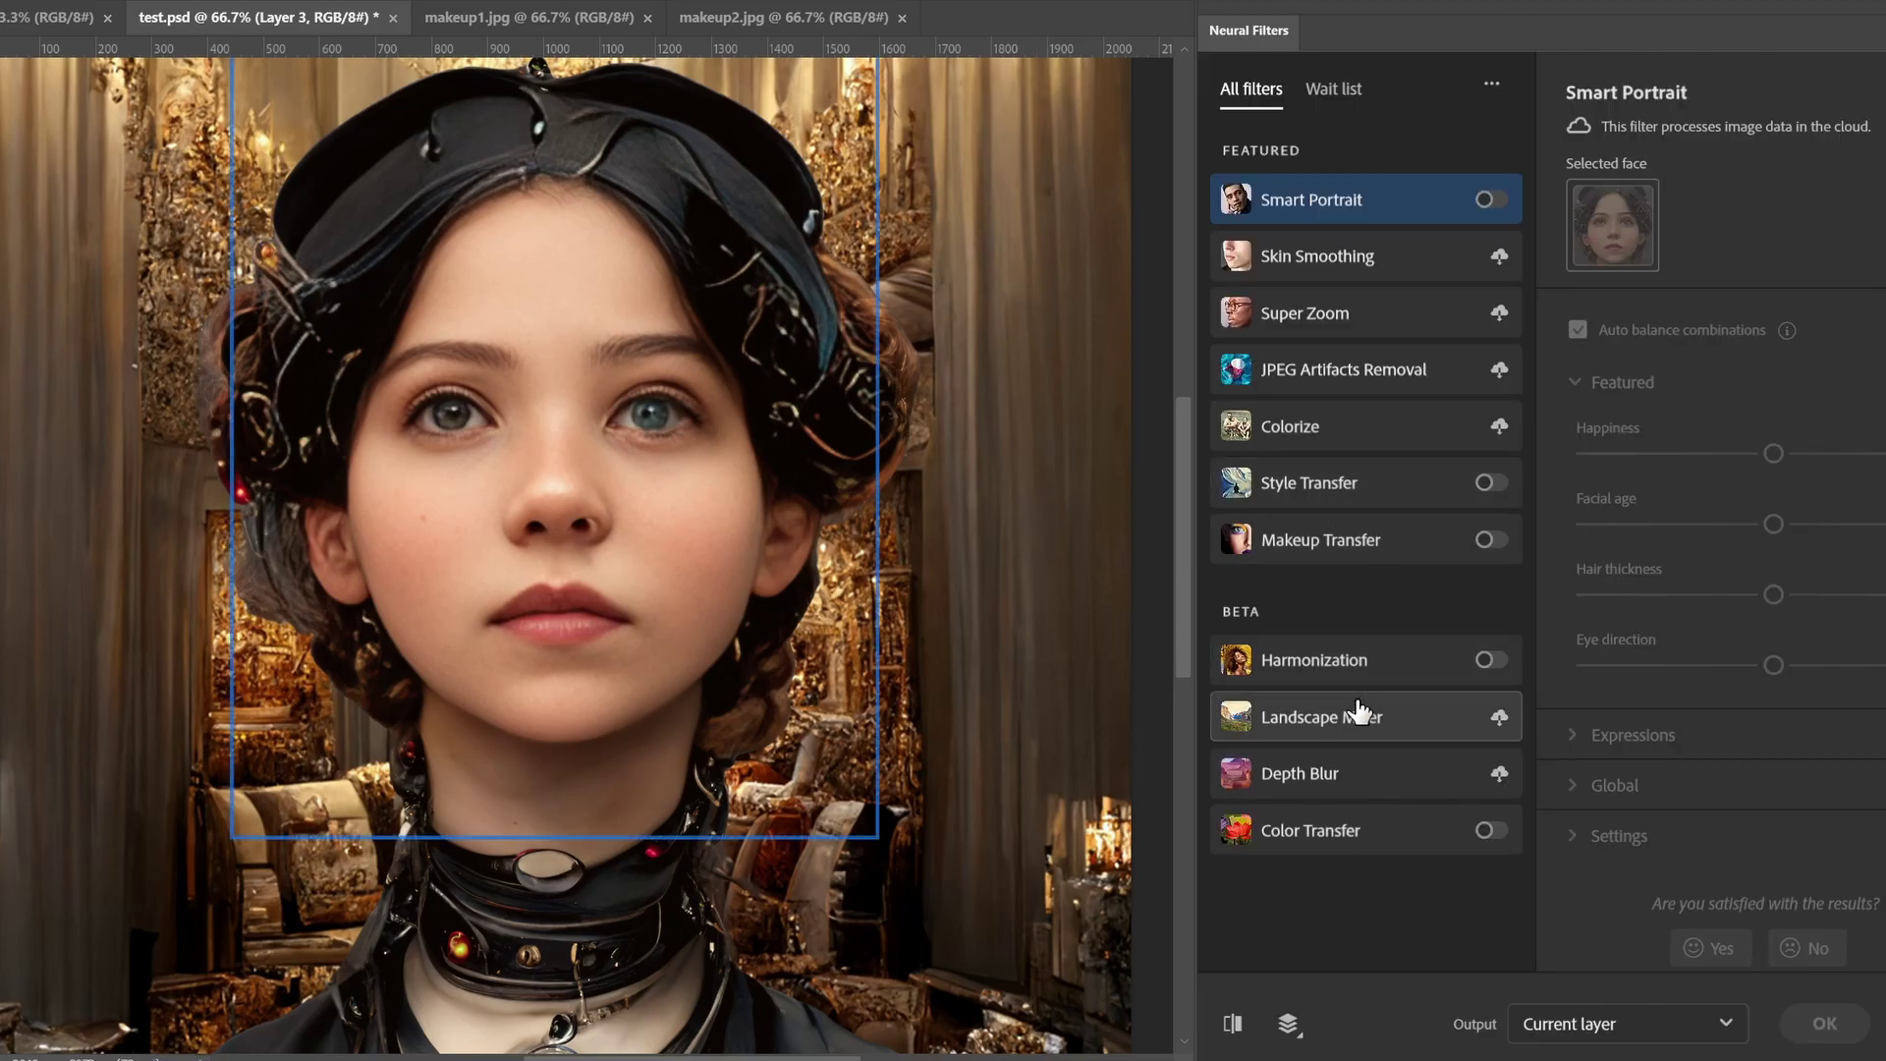
click(1341, 566)
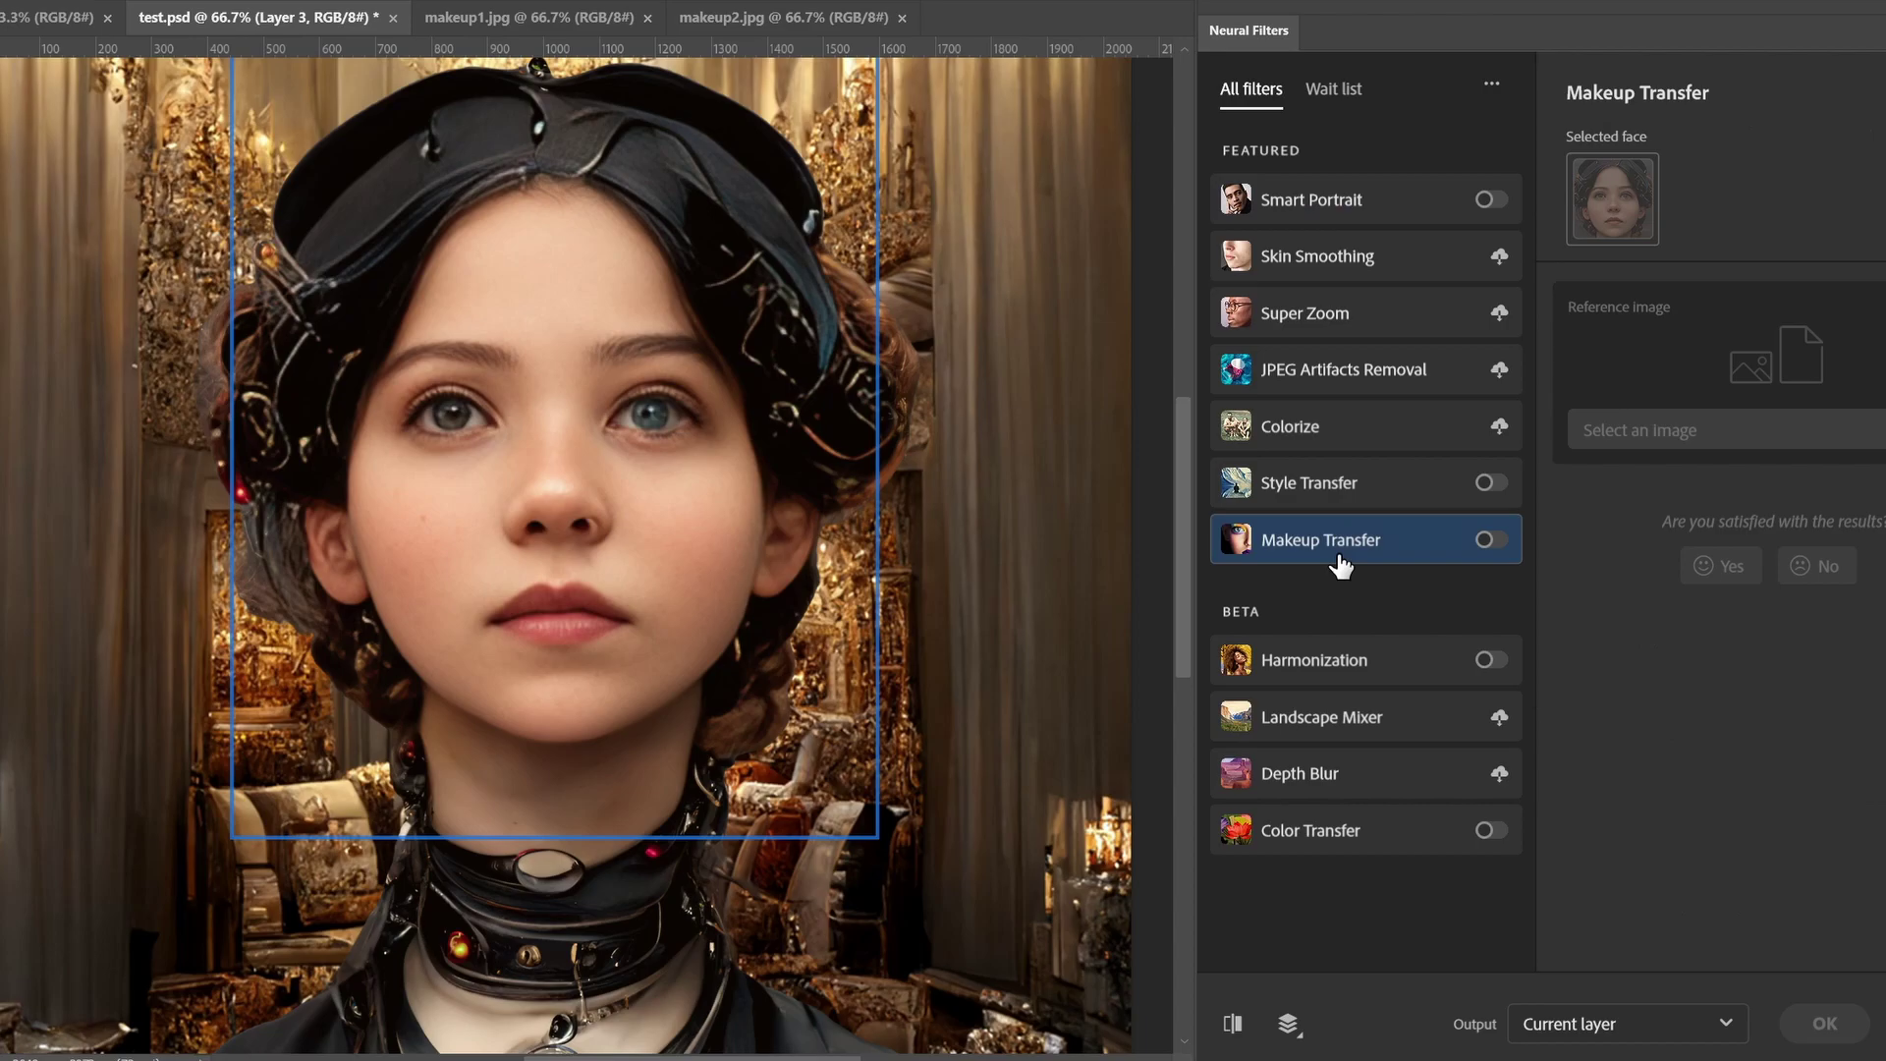
click(1487, 541)
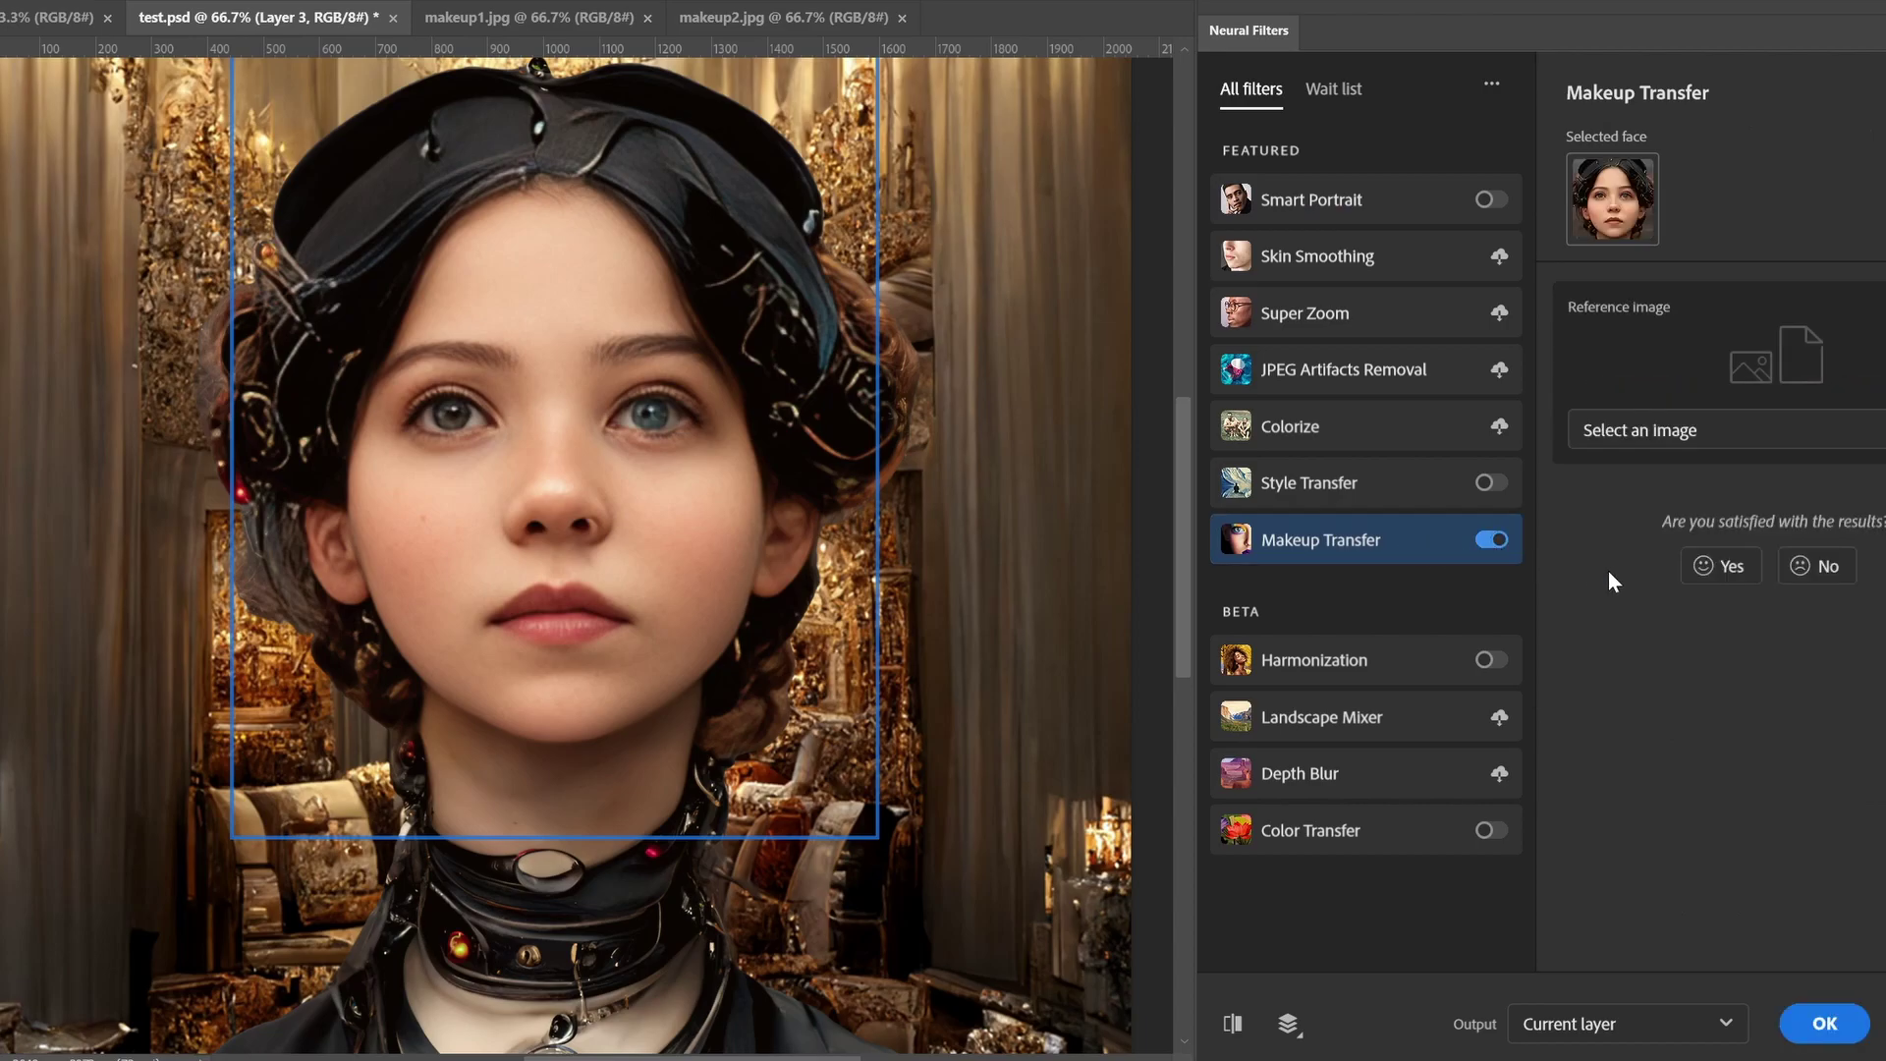
click(1734, 433)
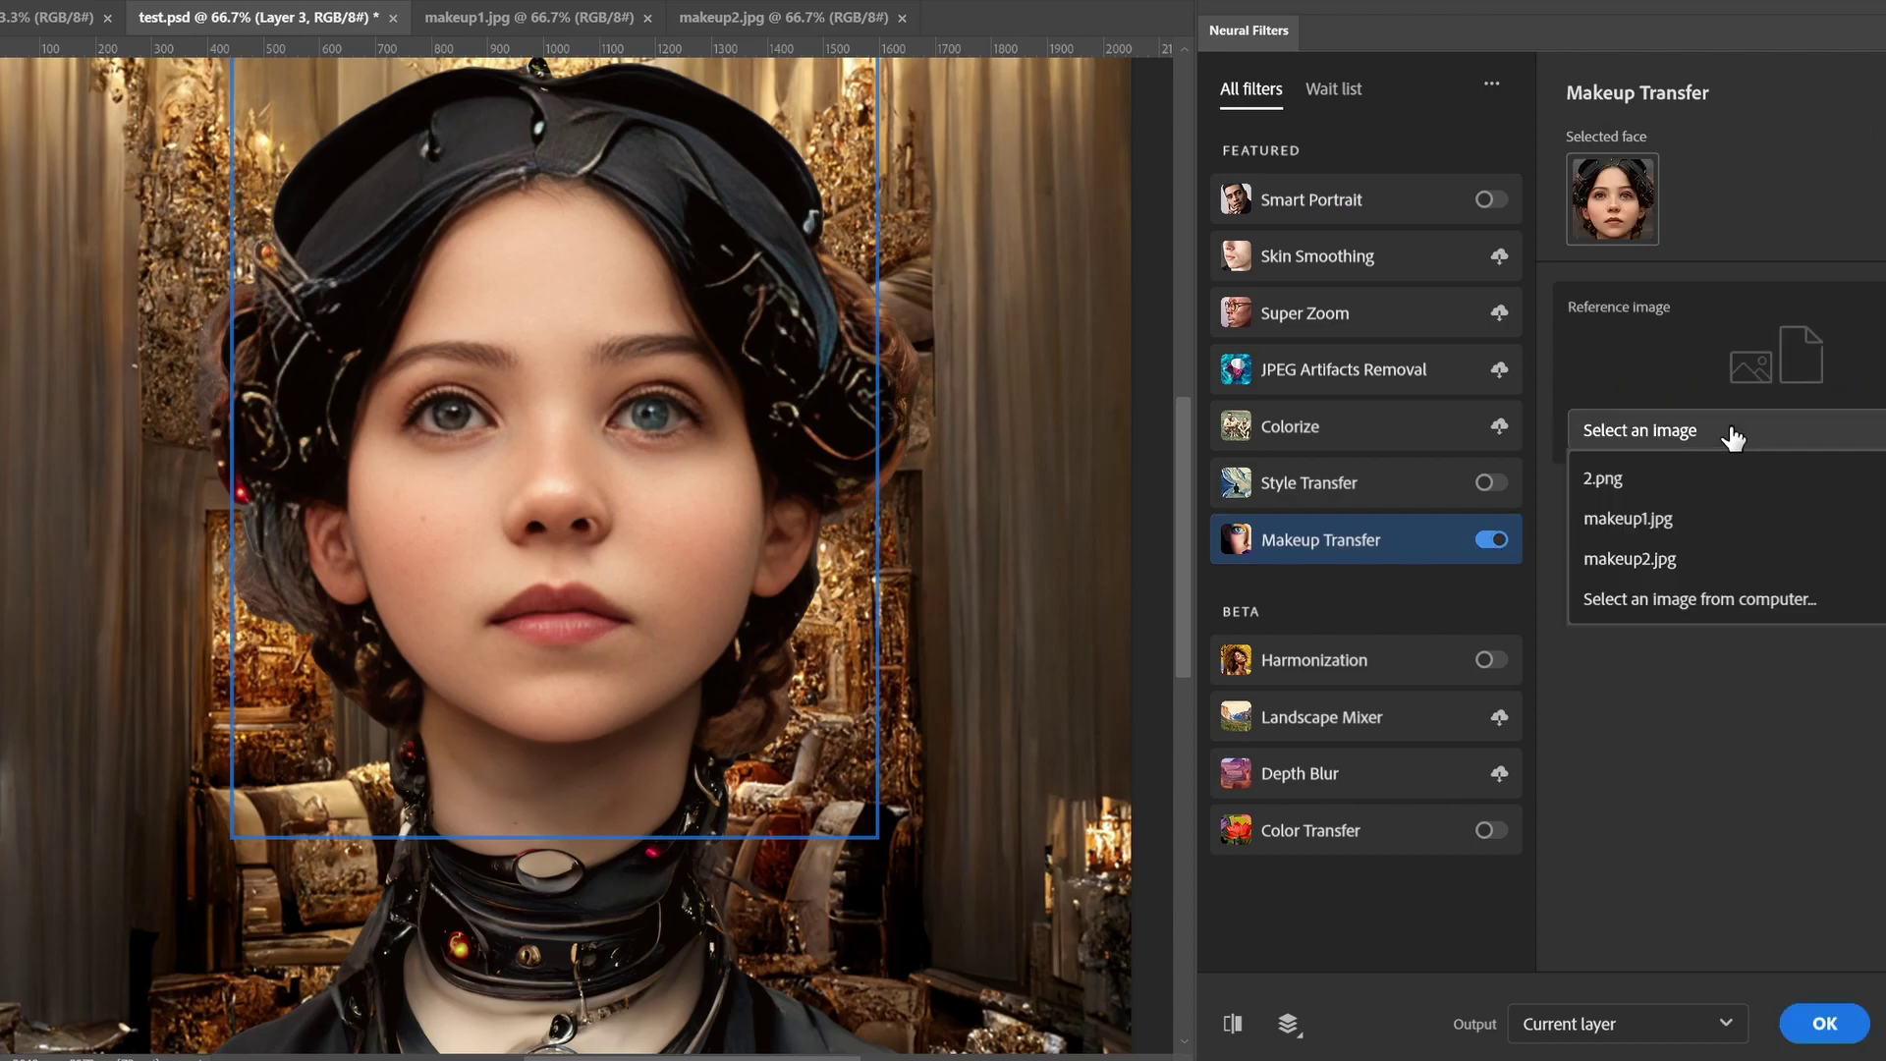
click(1682, 523)
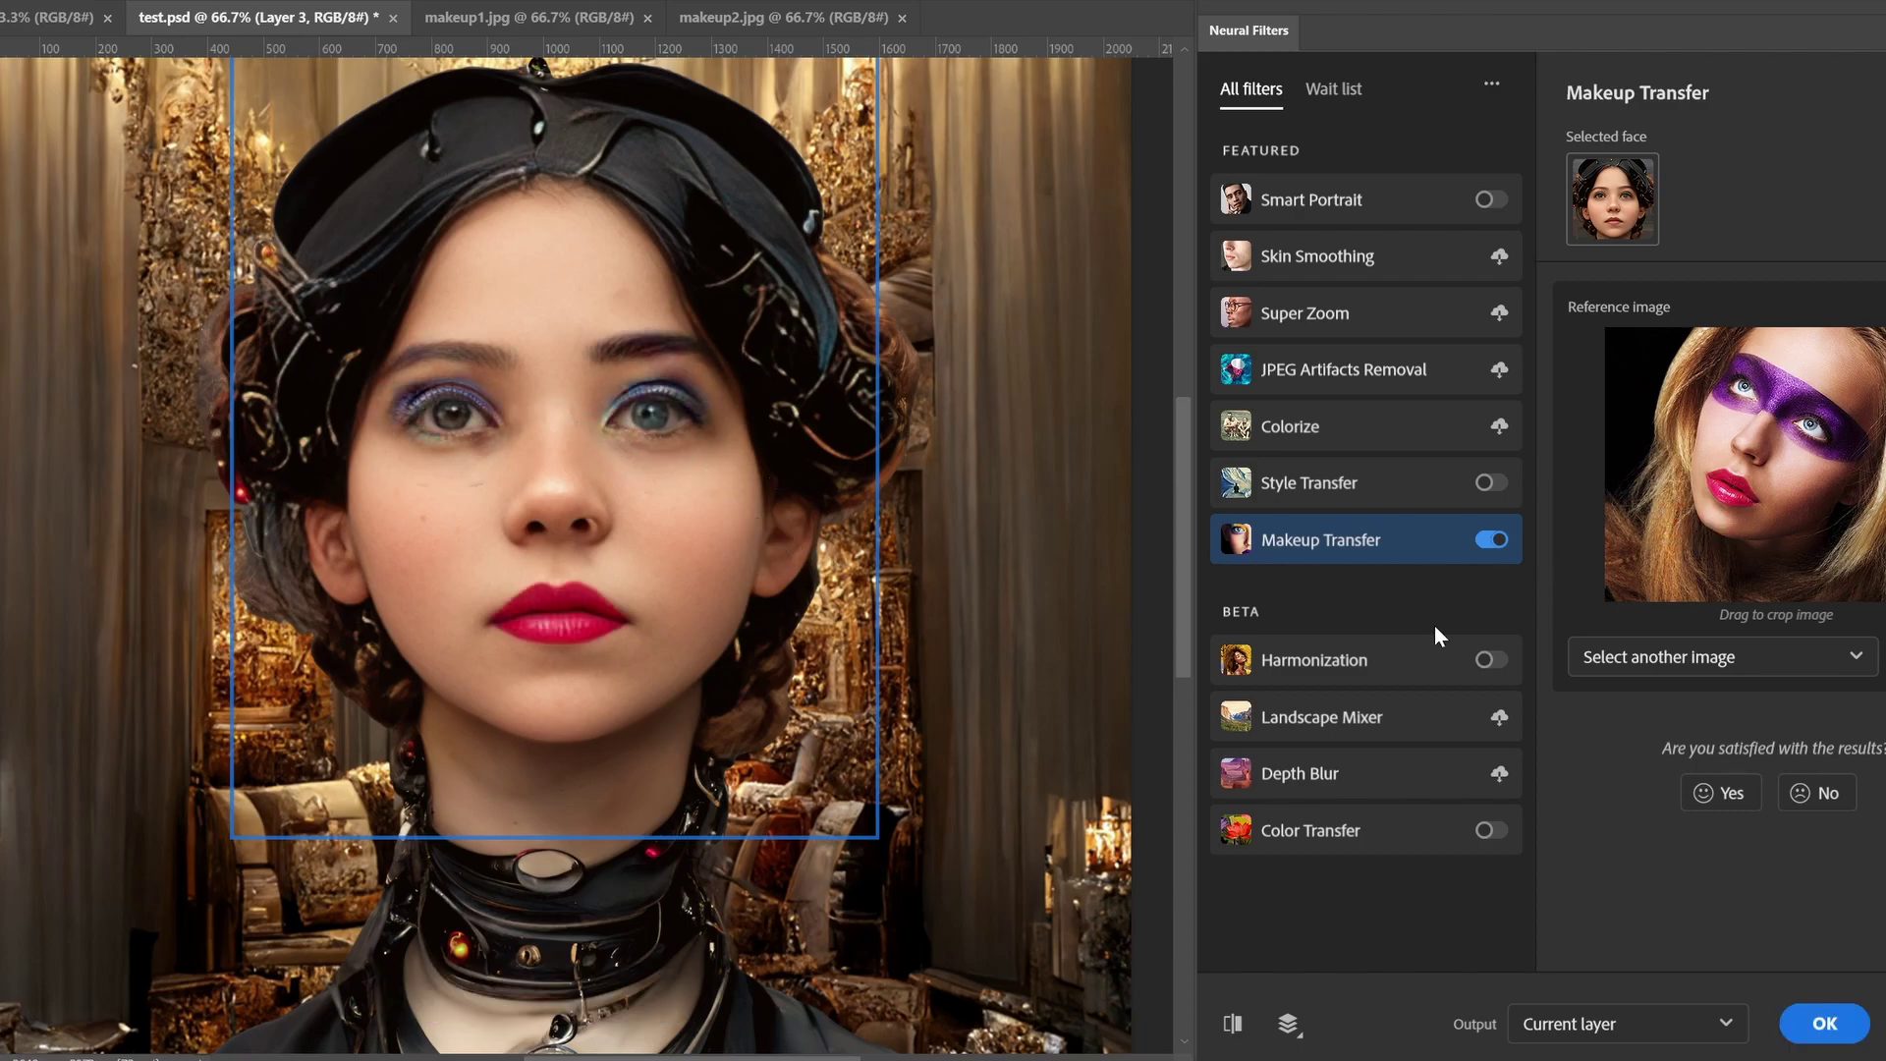
Compare makeup1.jpg and makeup2.jpg references, settle on makeup2.jpg, and apply the transfer.
click(1717, 668)
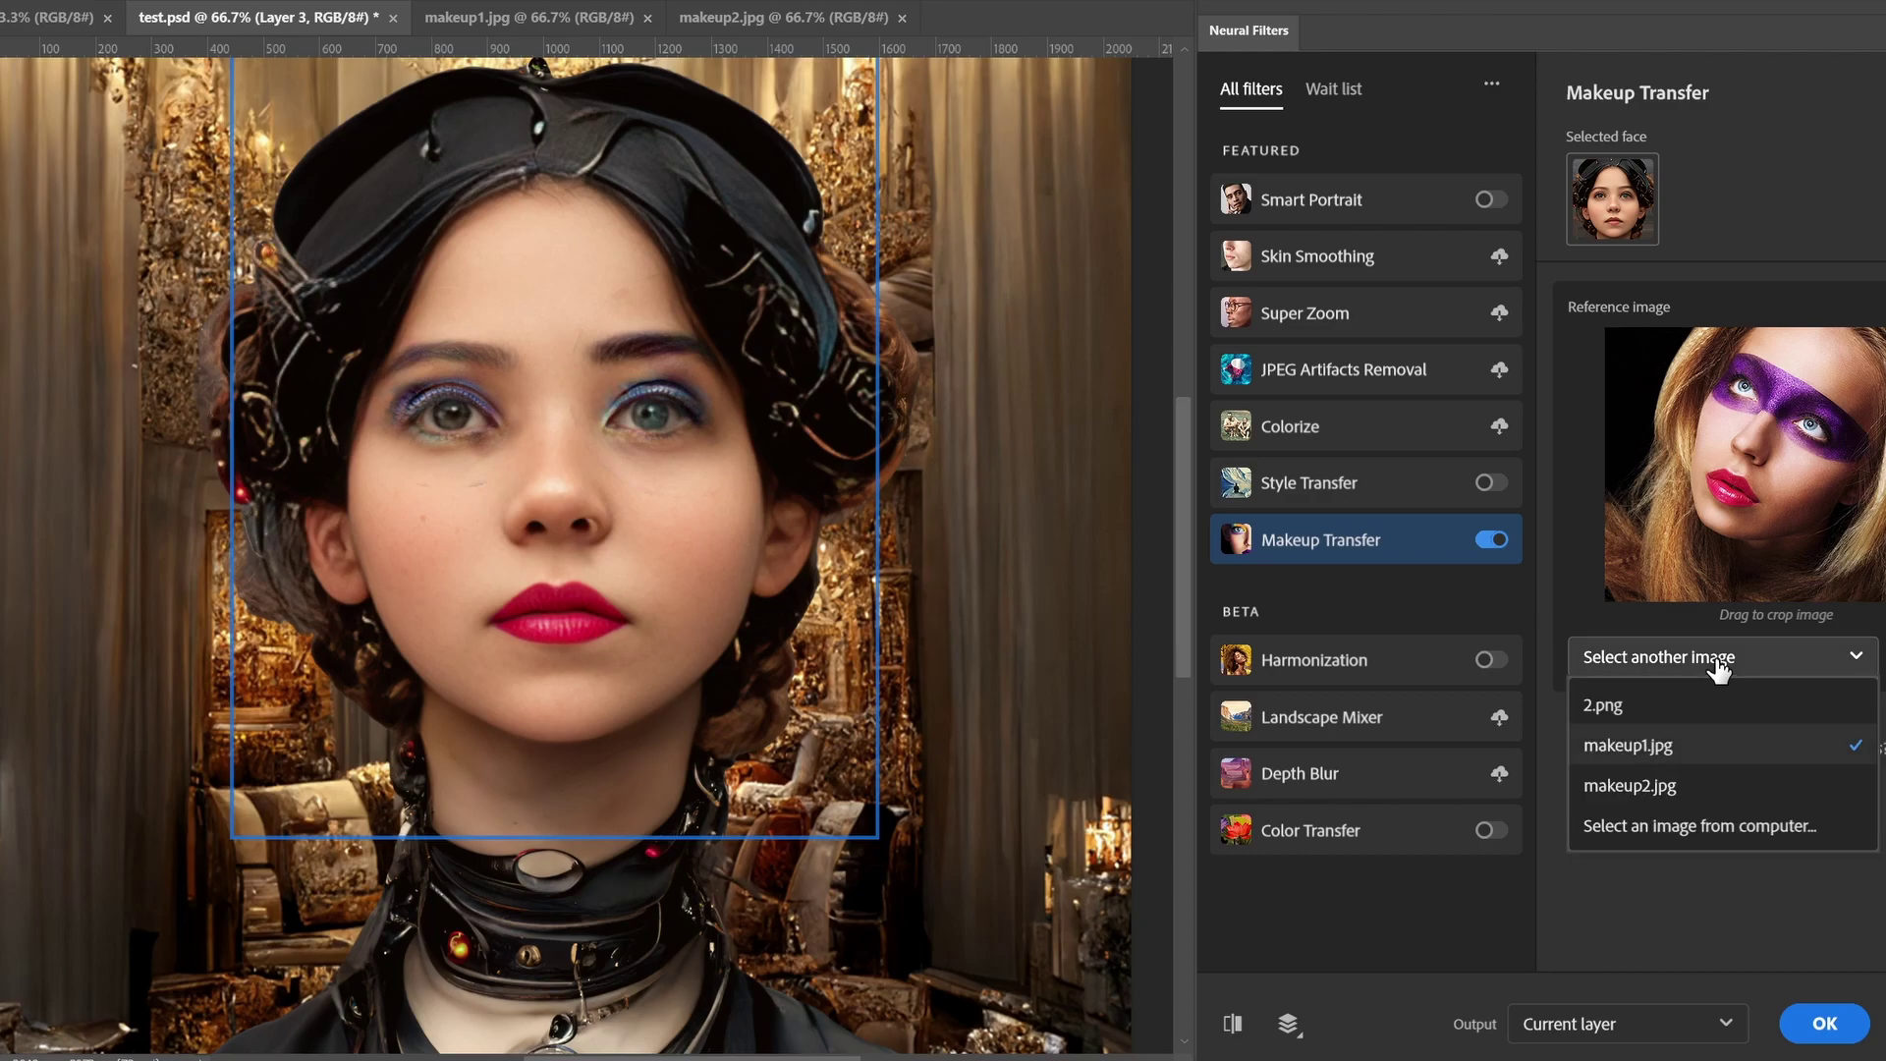
click(1667, 782)
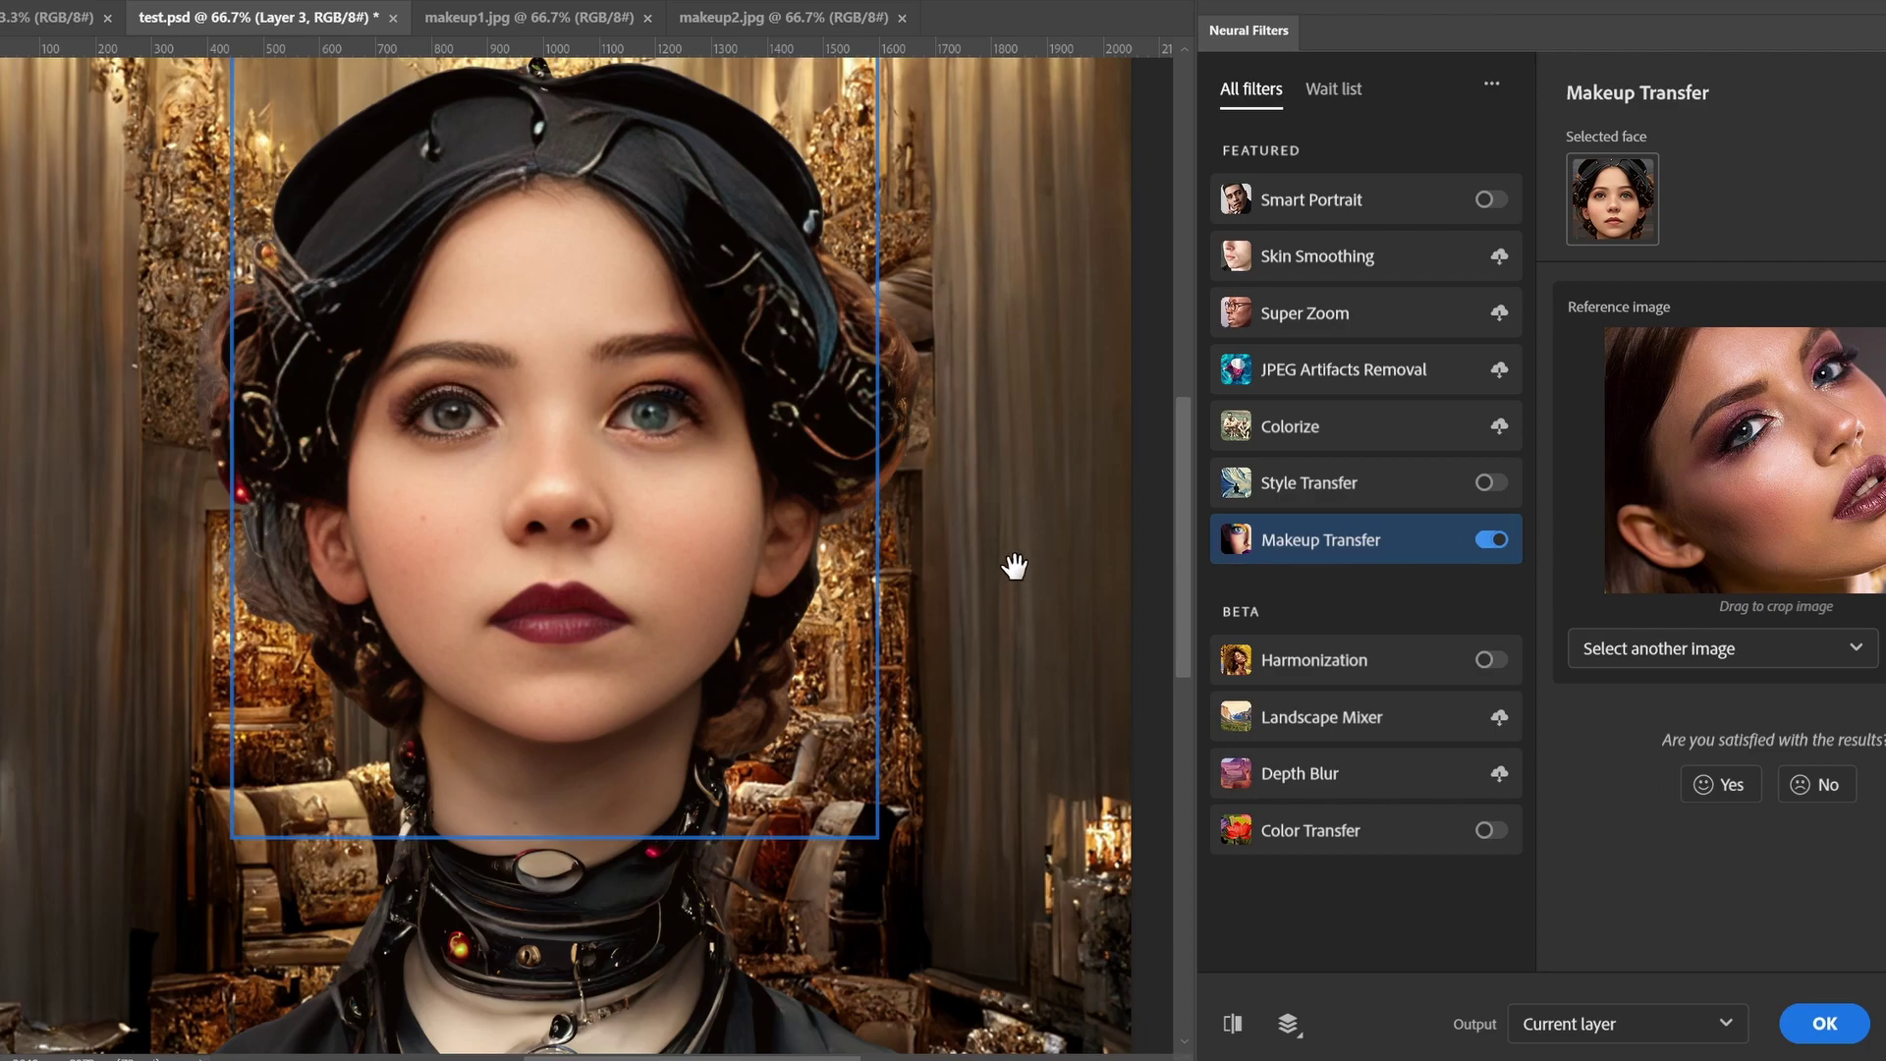
click(1758, 664)
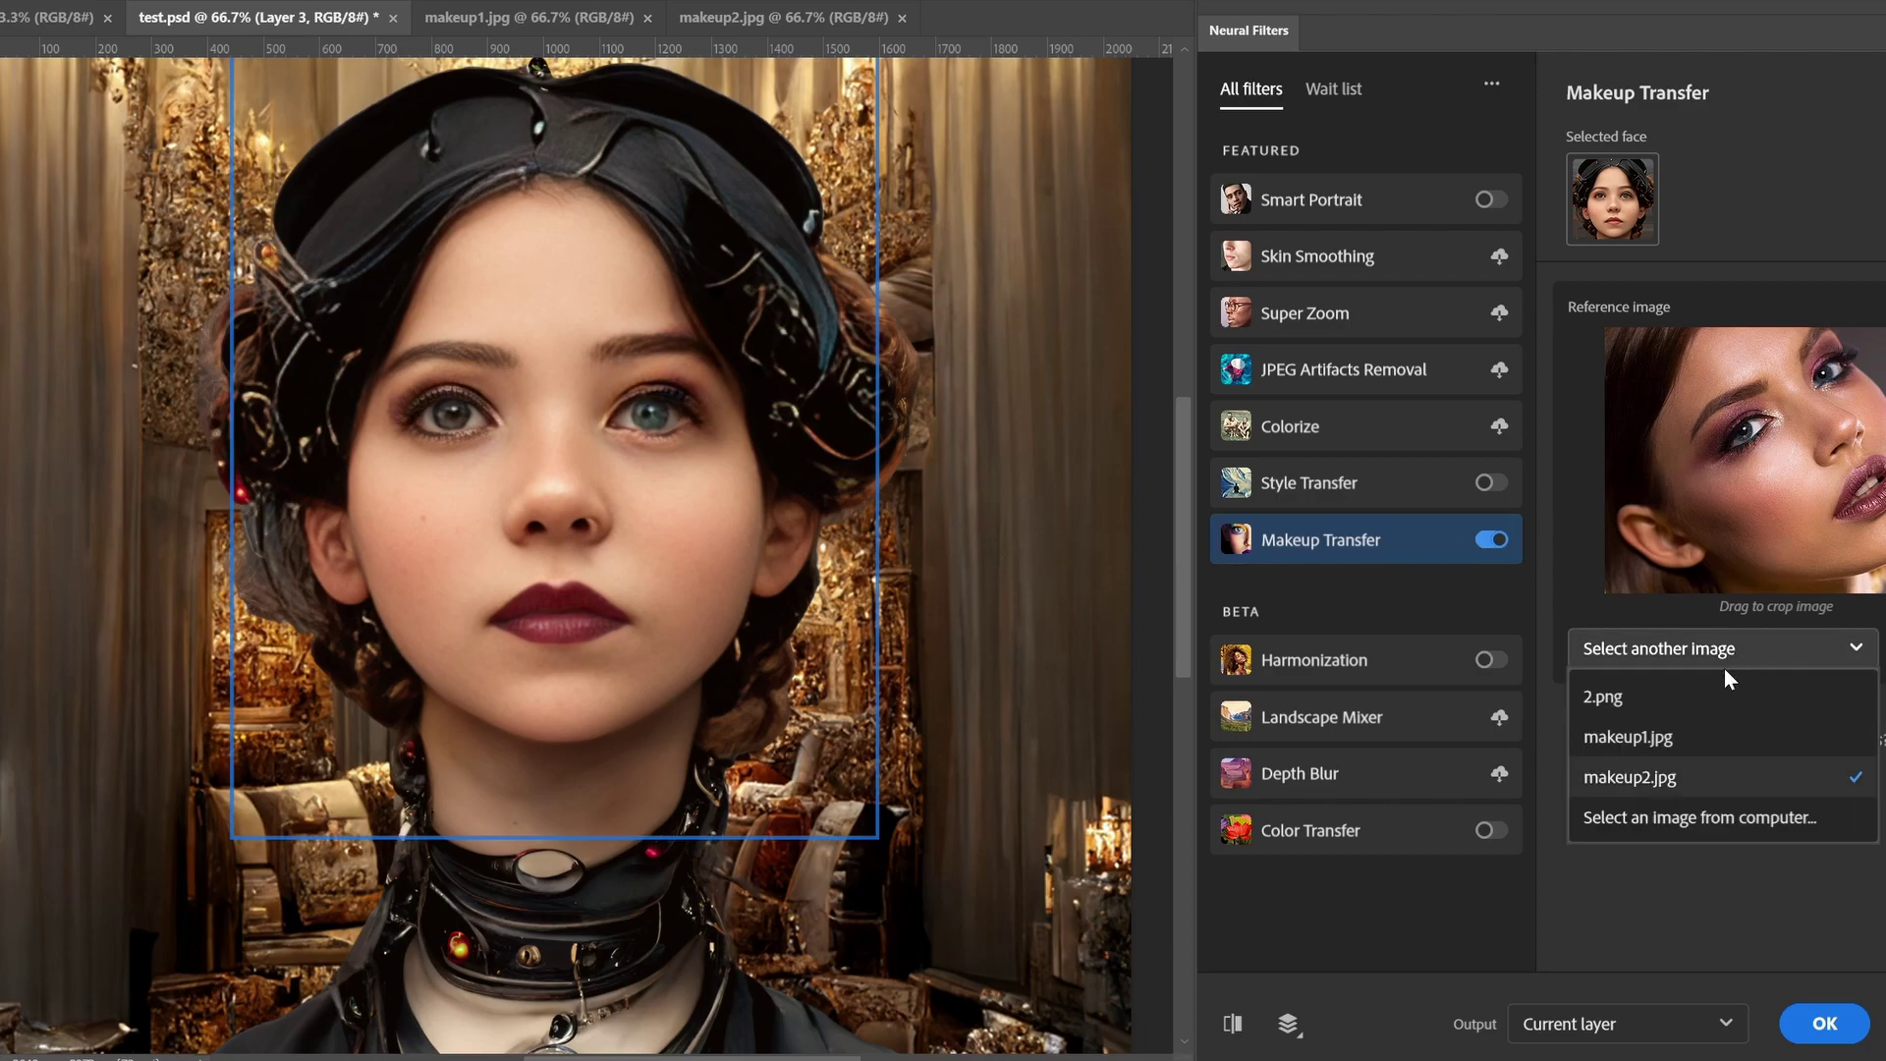
click(1682, 737)
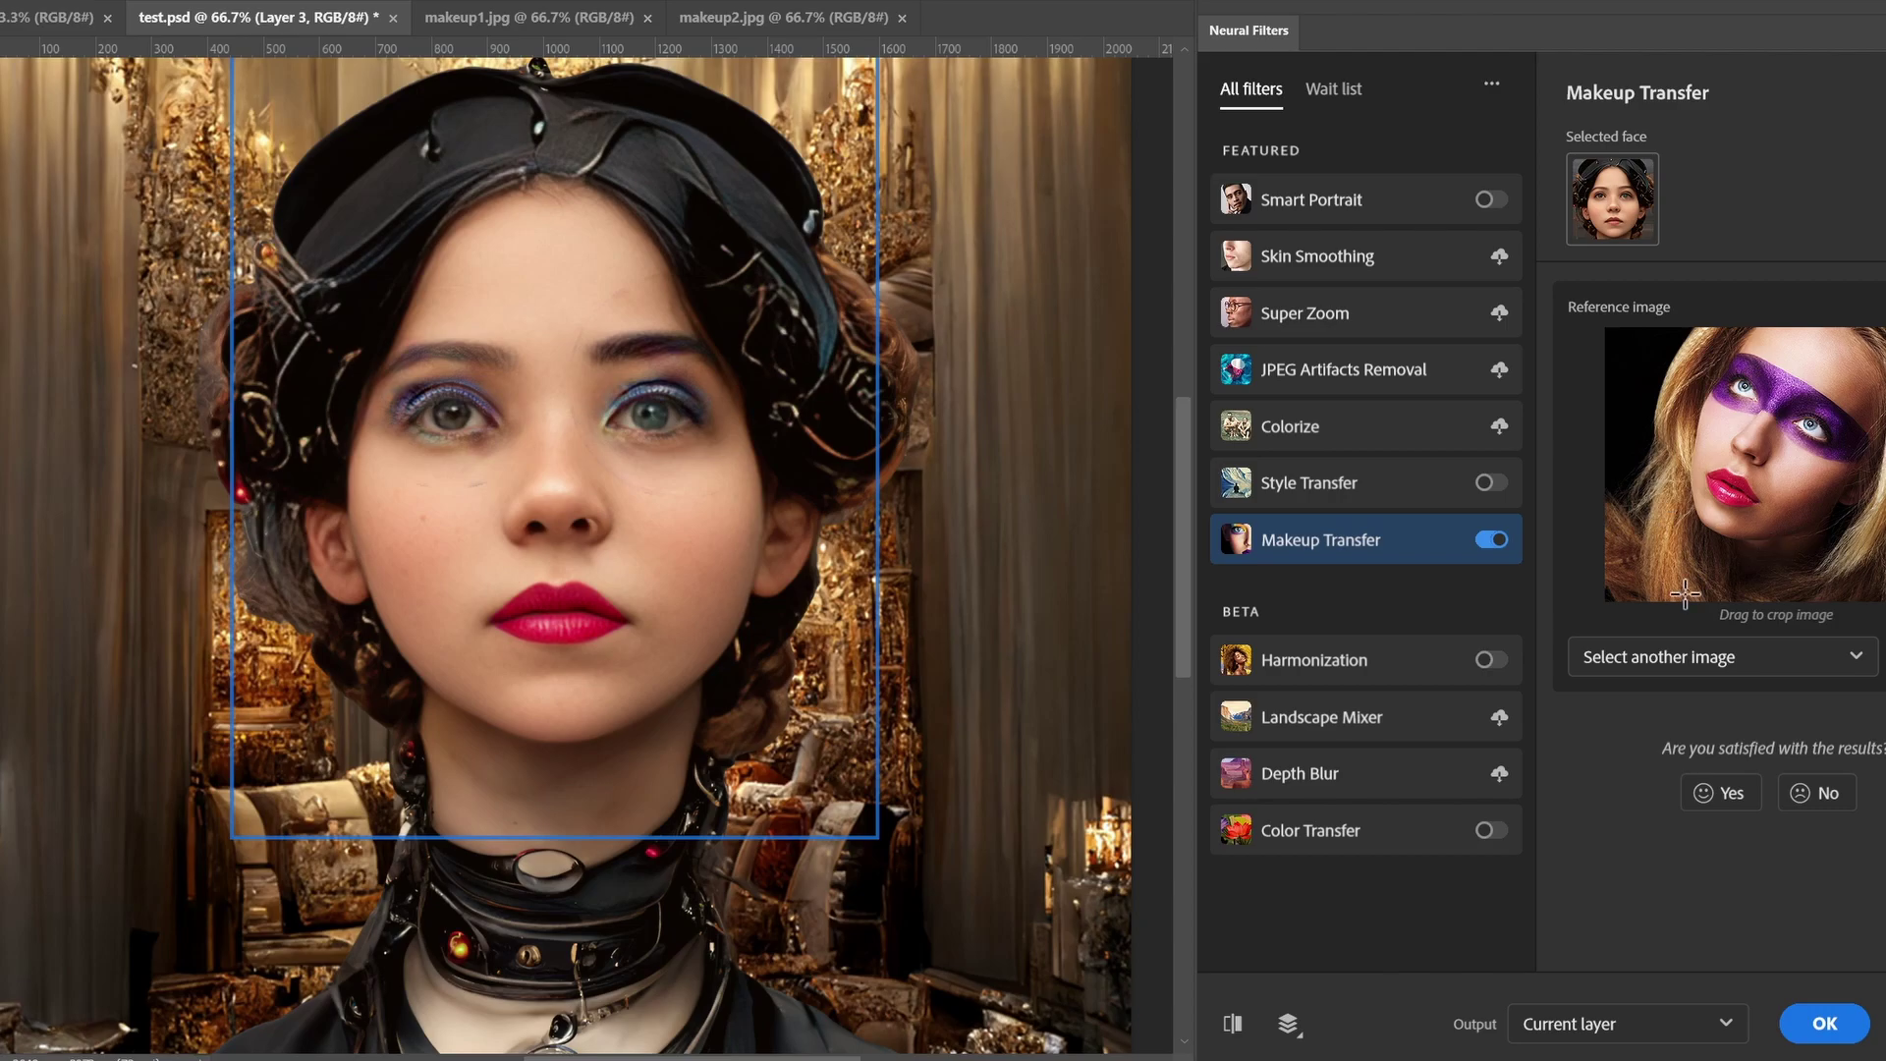
click(1674, 656)
click(1670, 786)
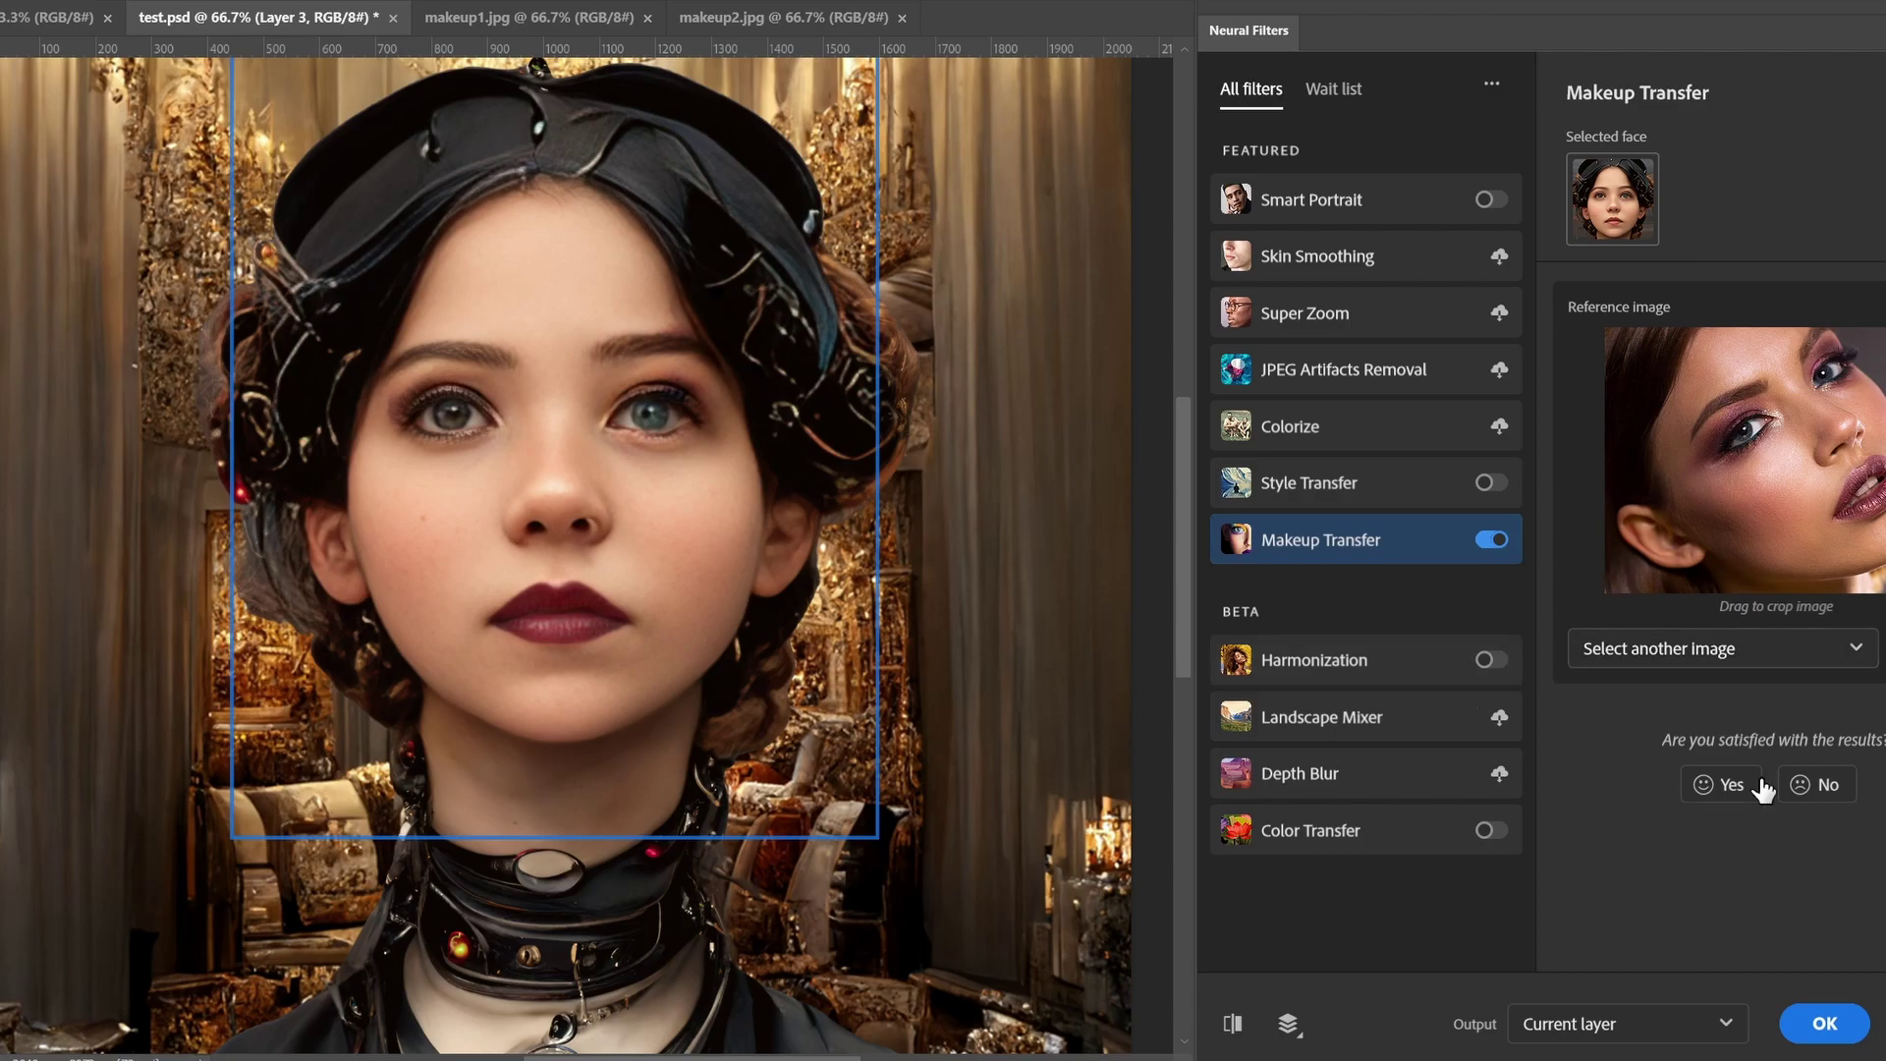
click(1815, 1030)
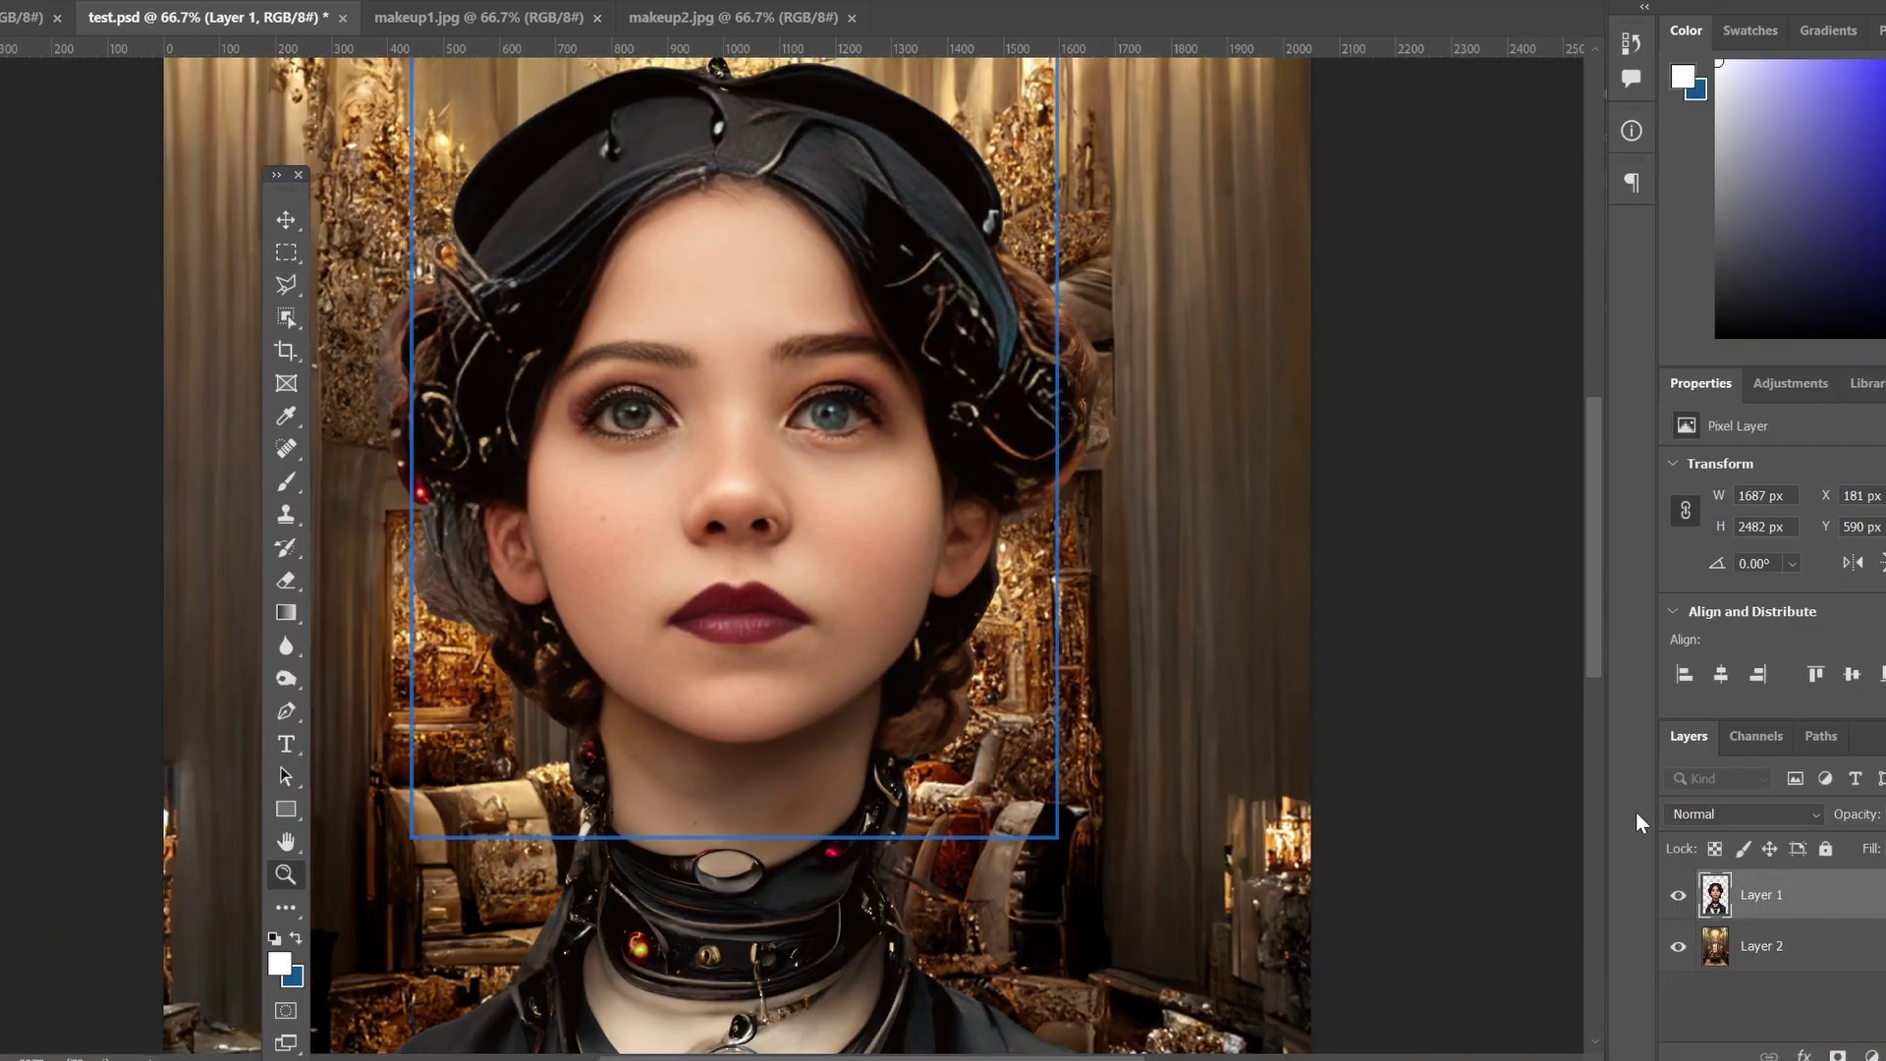
Clear the selection and check the portrait before and after the makeup filter in History.
key(ctrl+d)
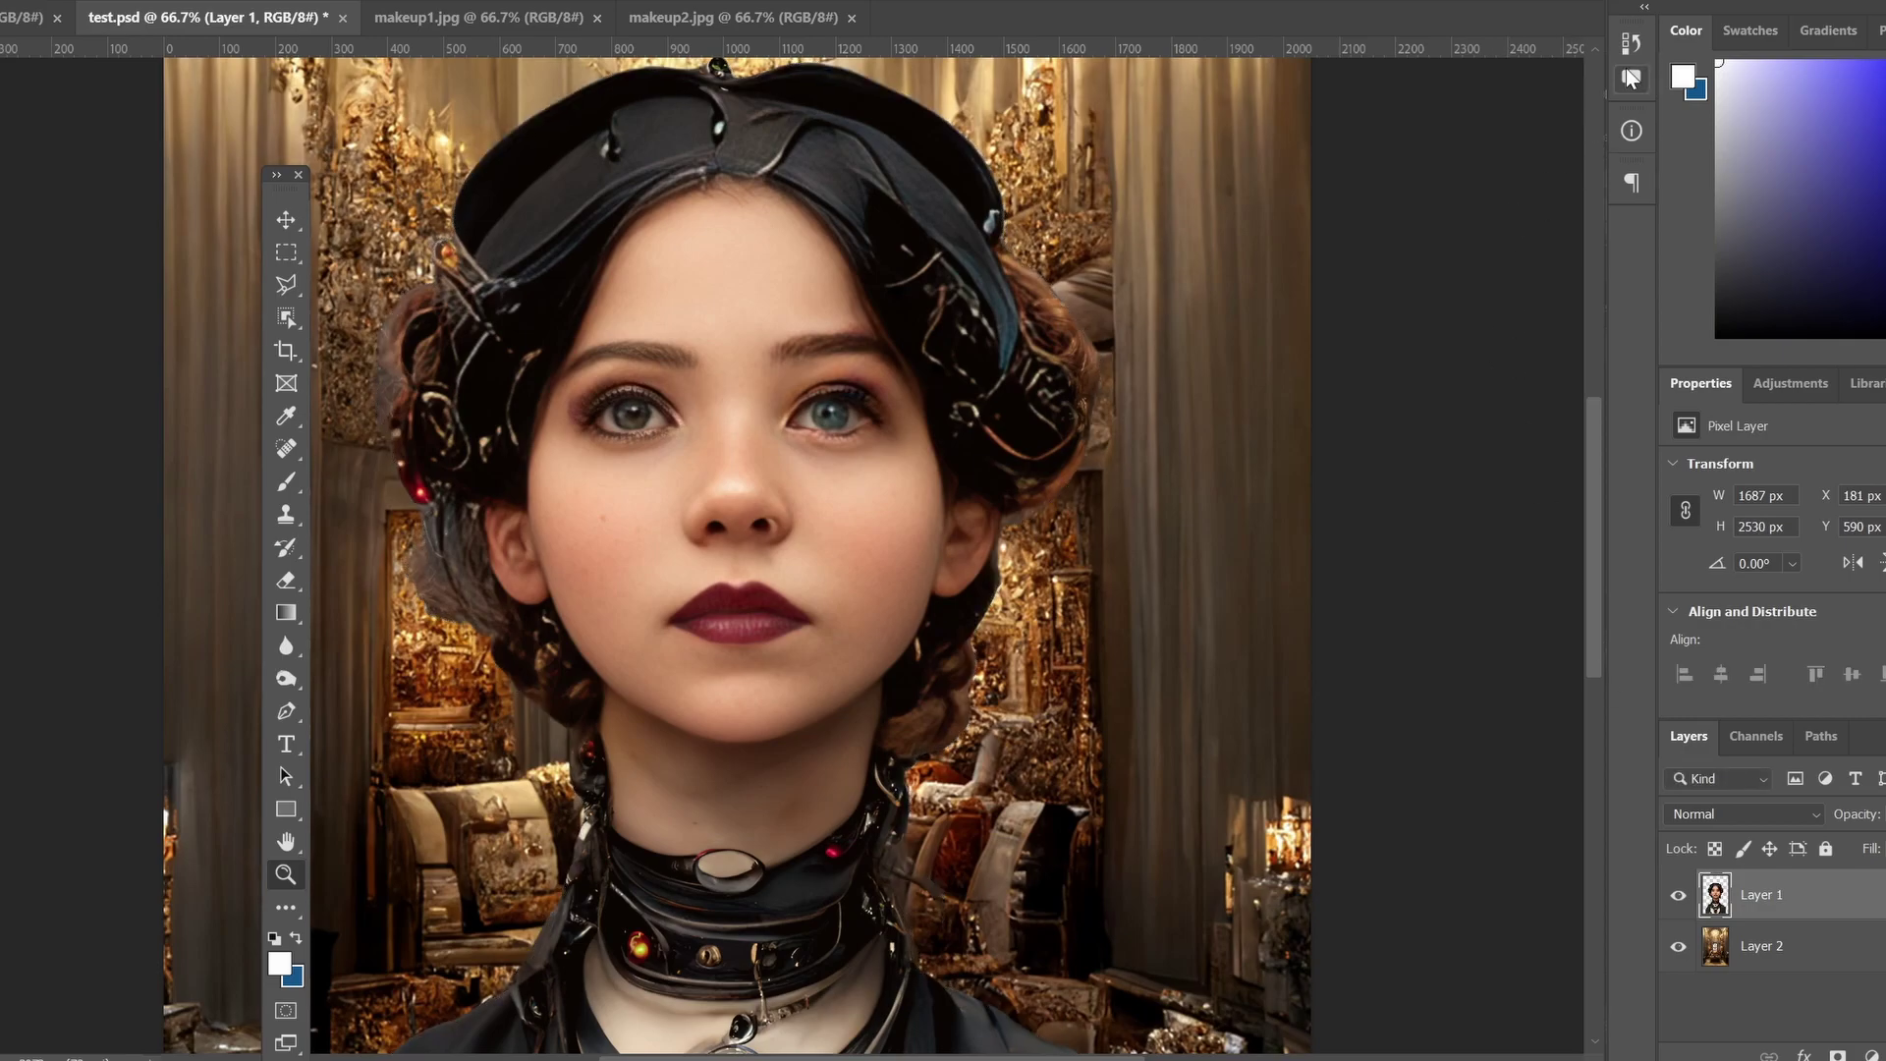
click(1632, 43)
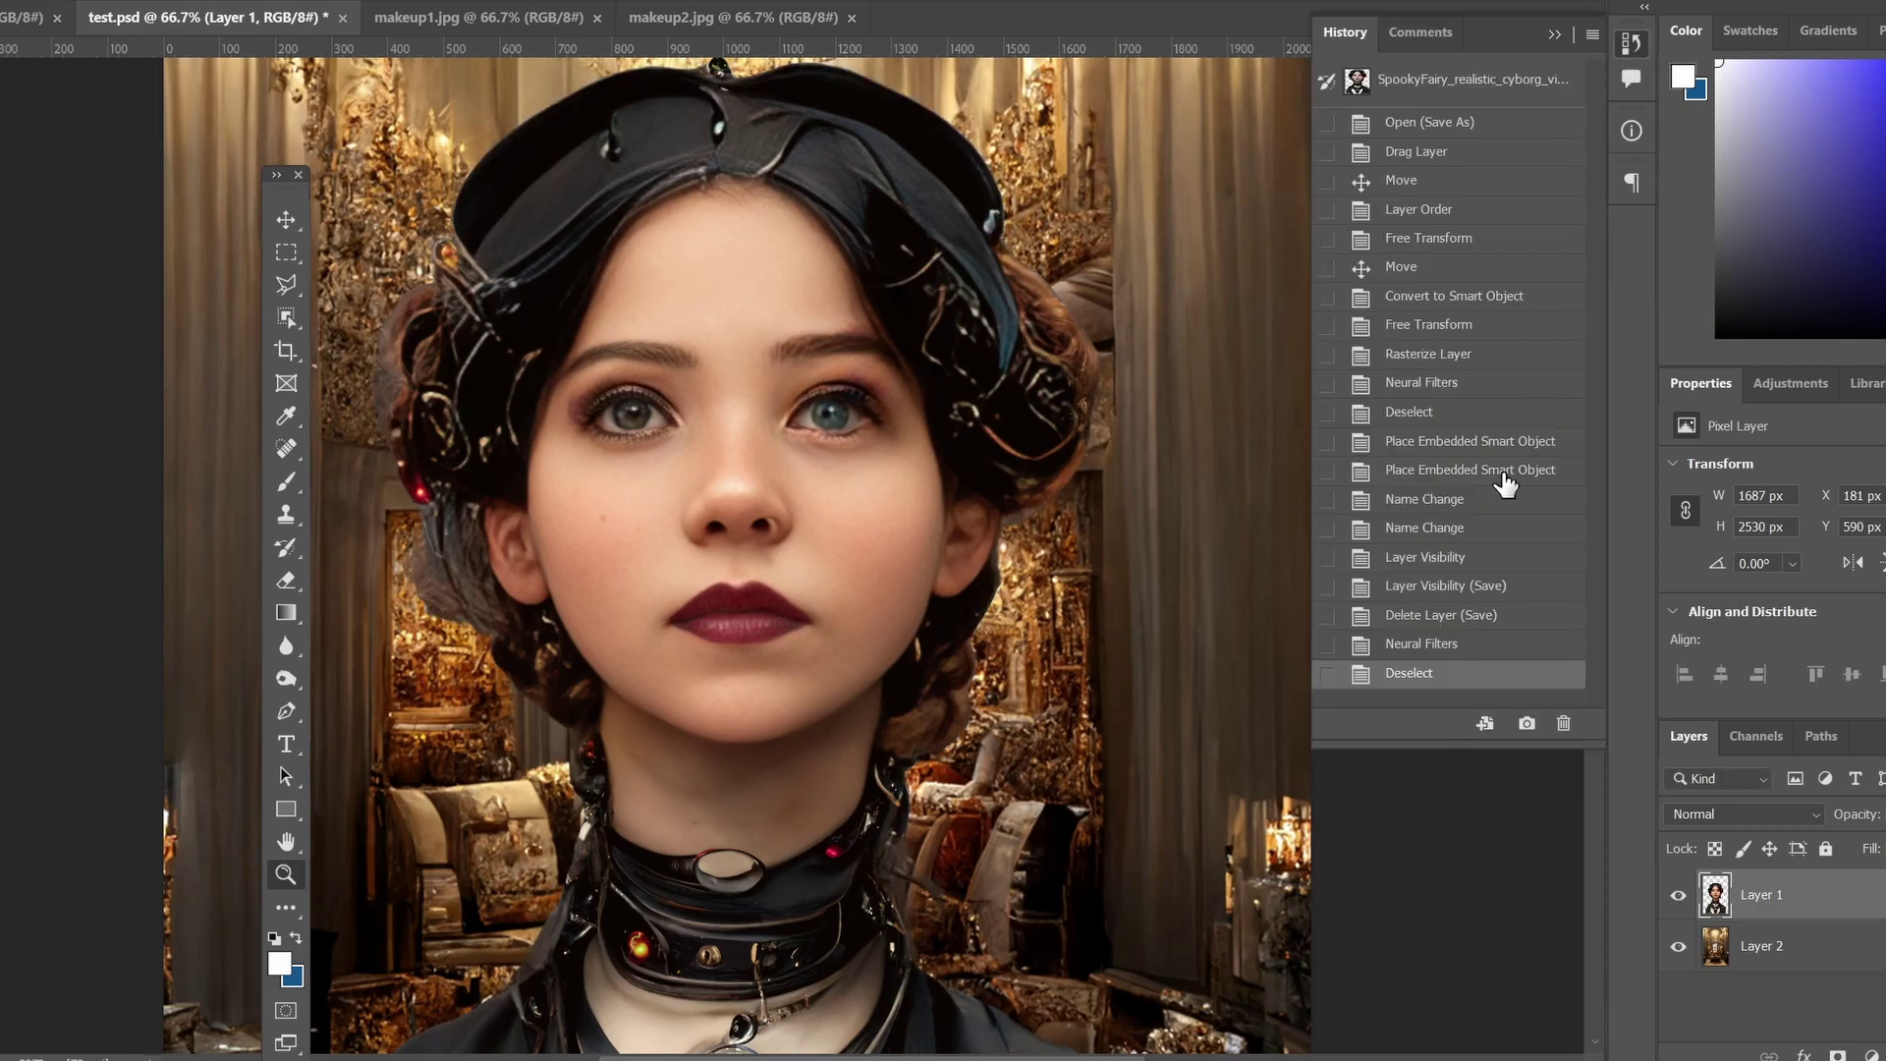
click(1460, 619)
click(1433, 676)
Zoom in to compare the face with and without makeup, keeping the plum lips.
click(629, 414)
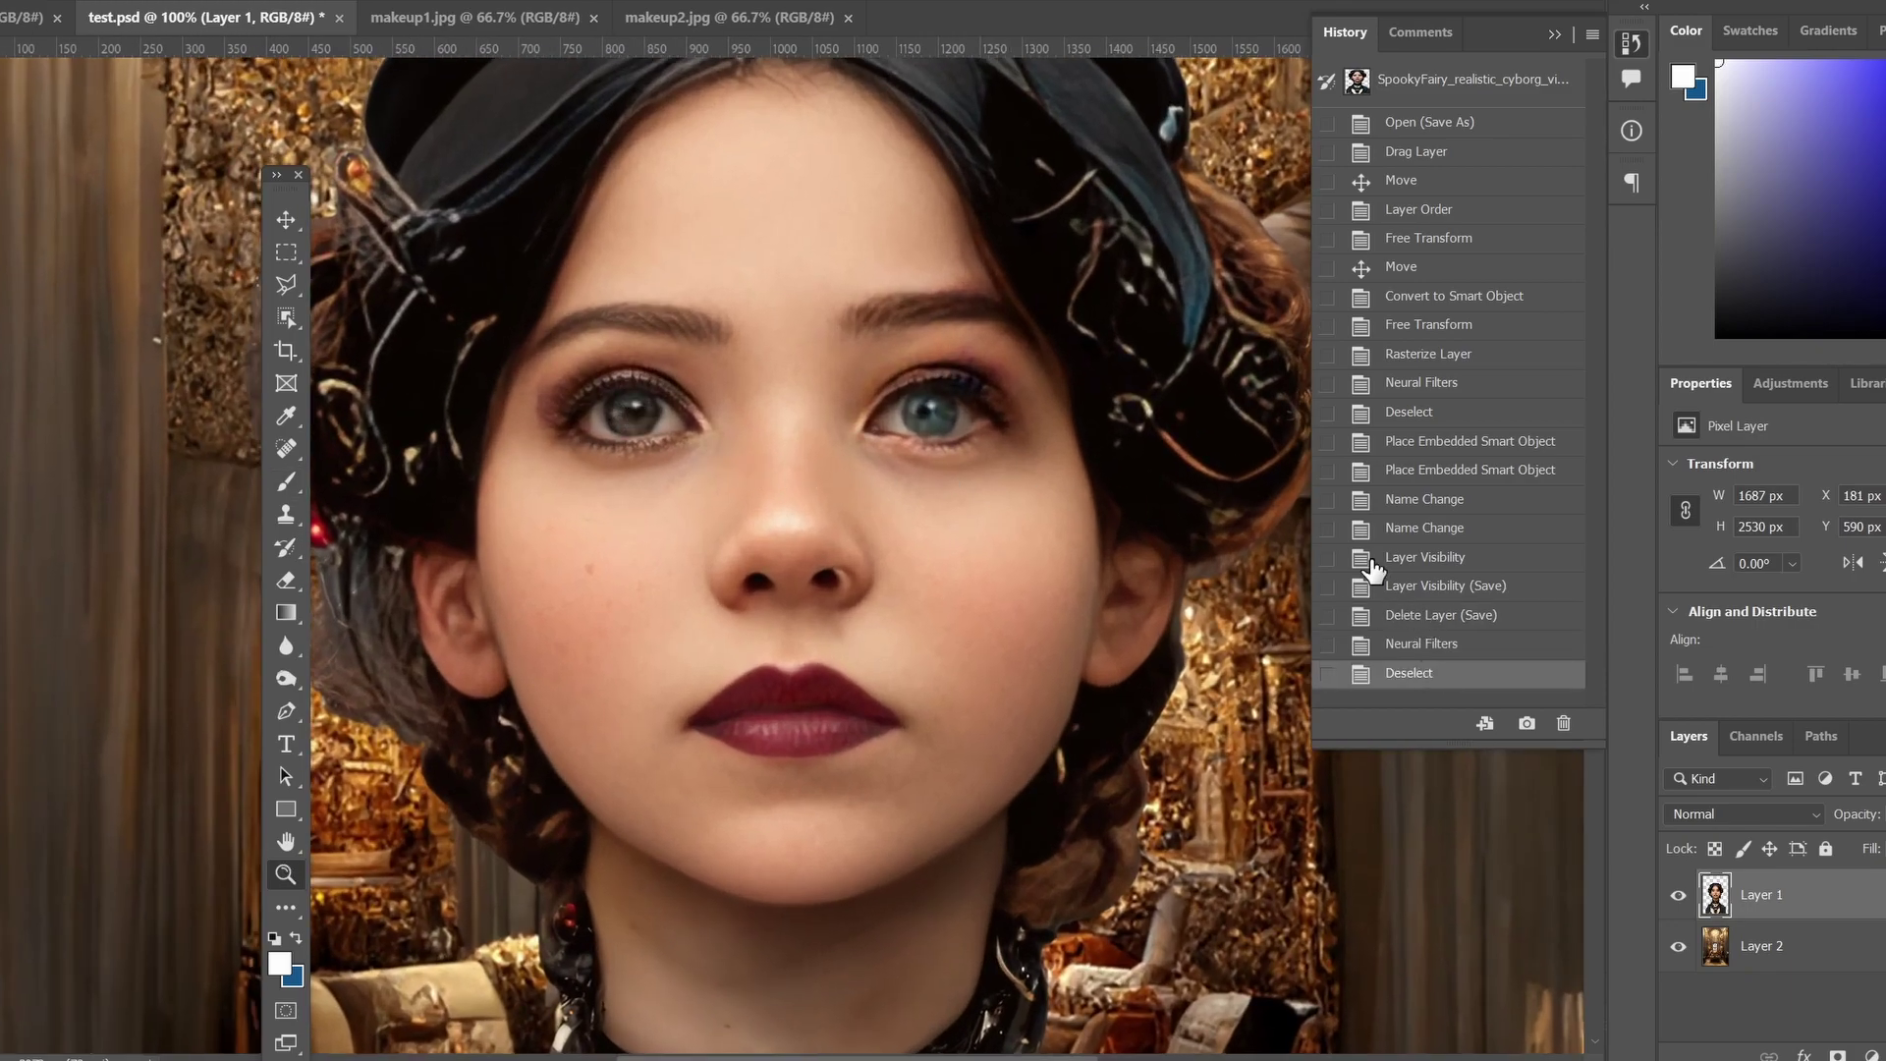
click(1415, 619)
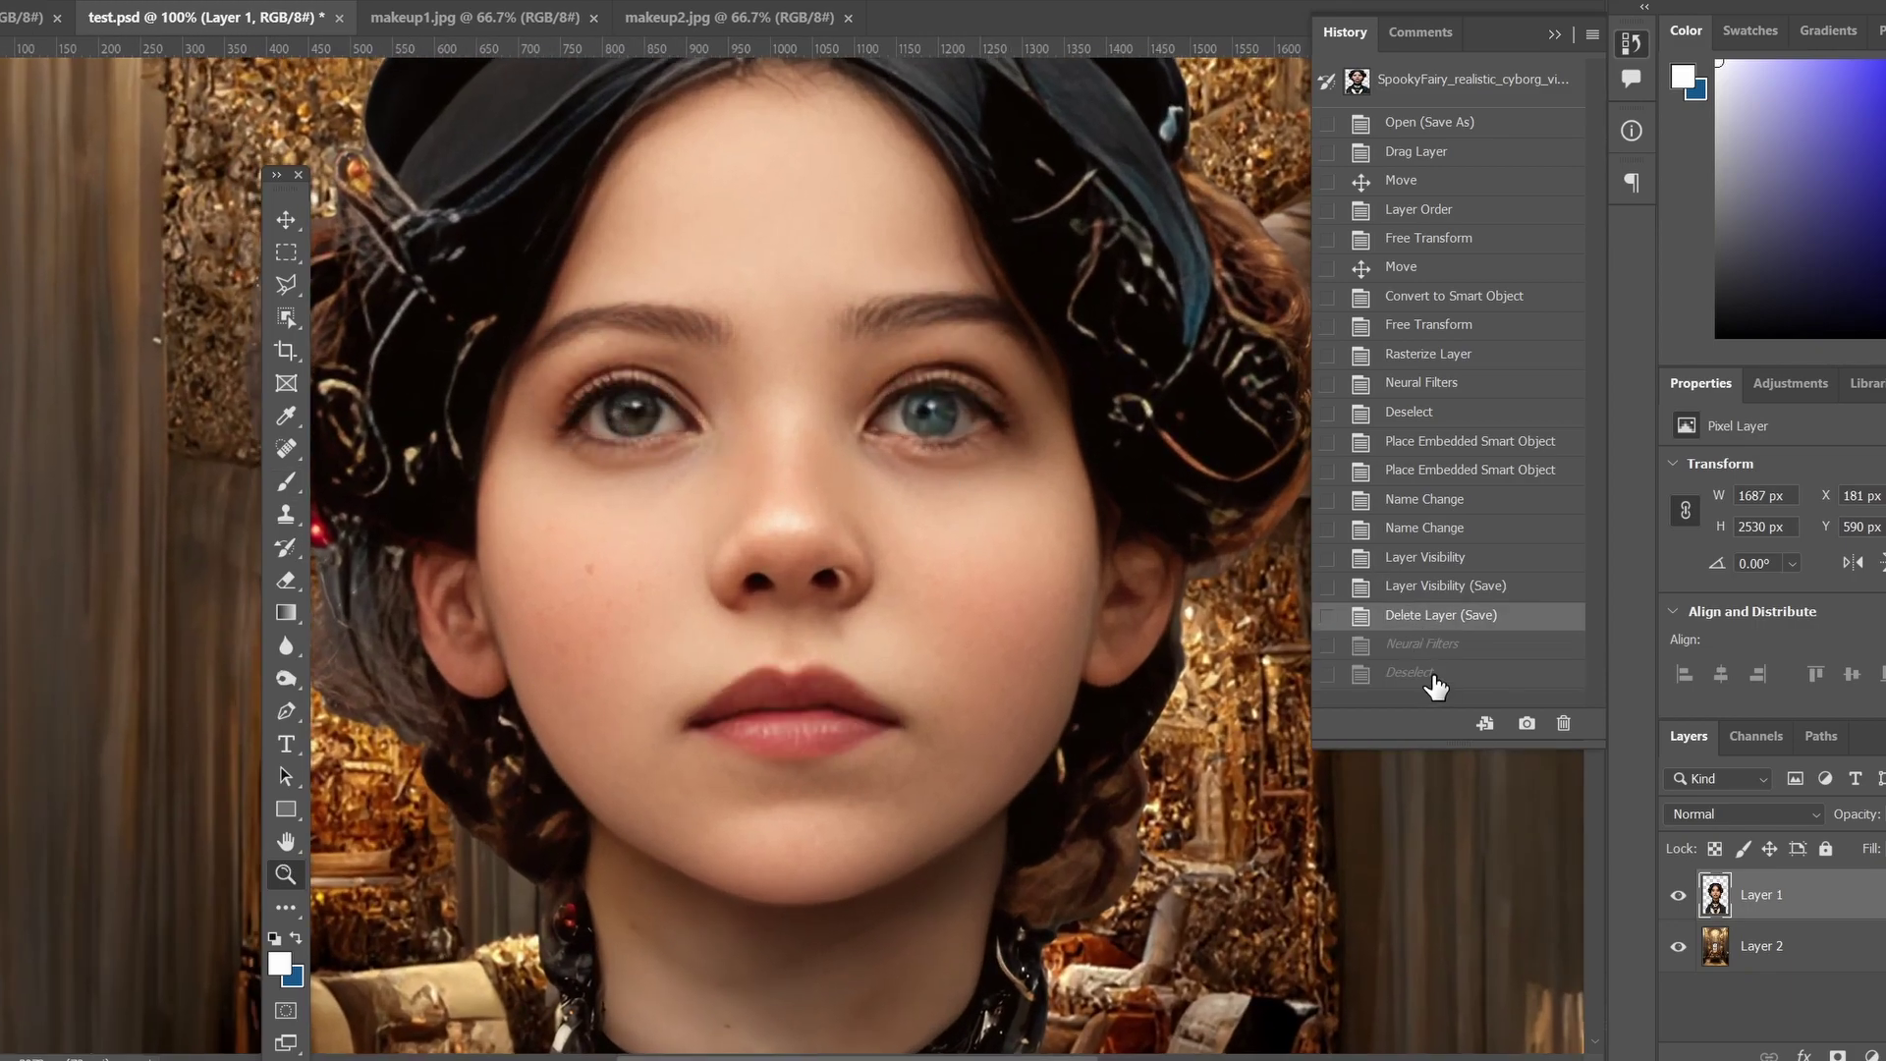
click(1433, 676)
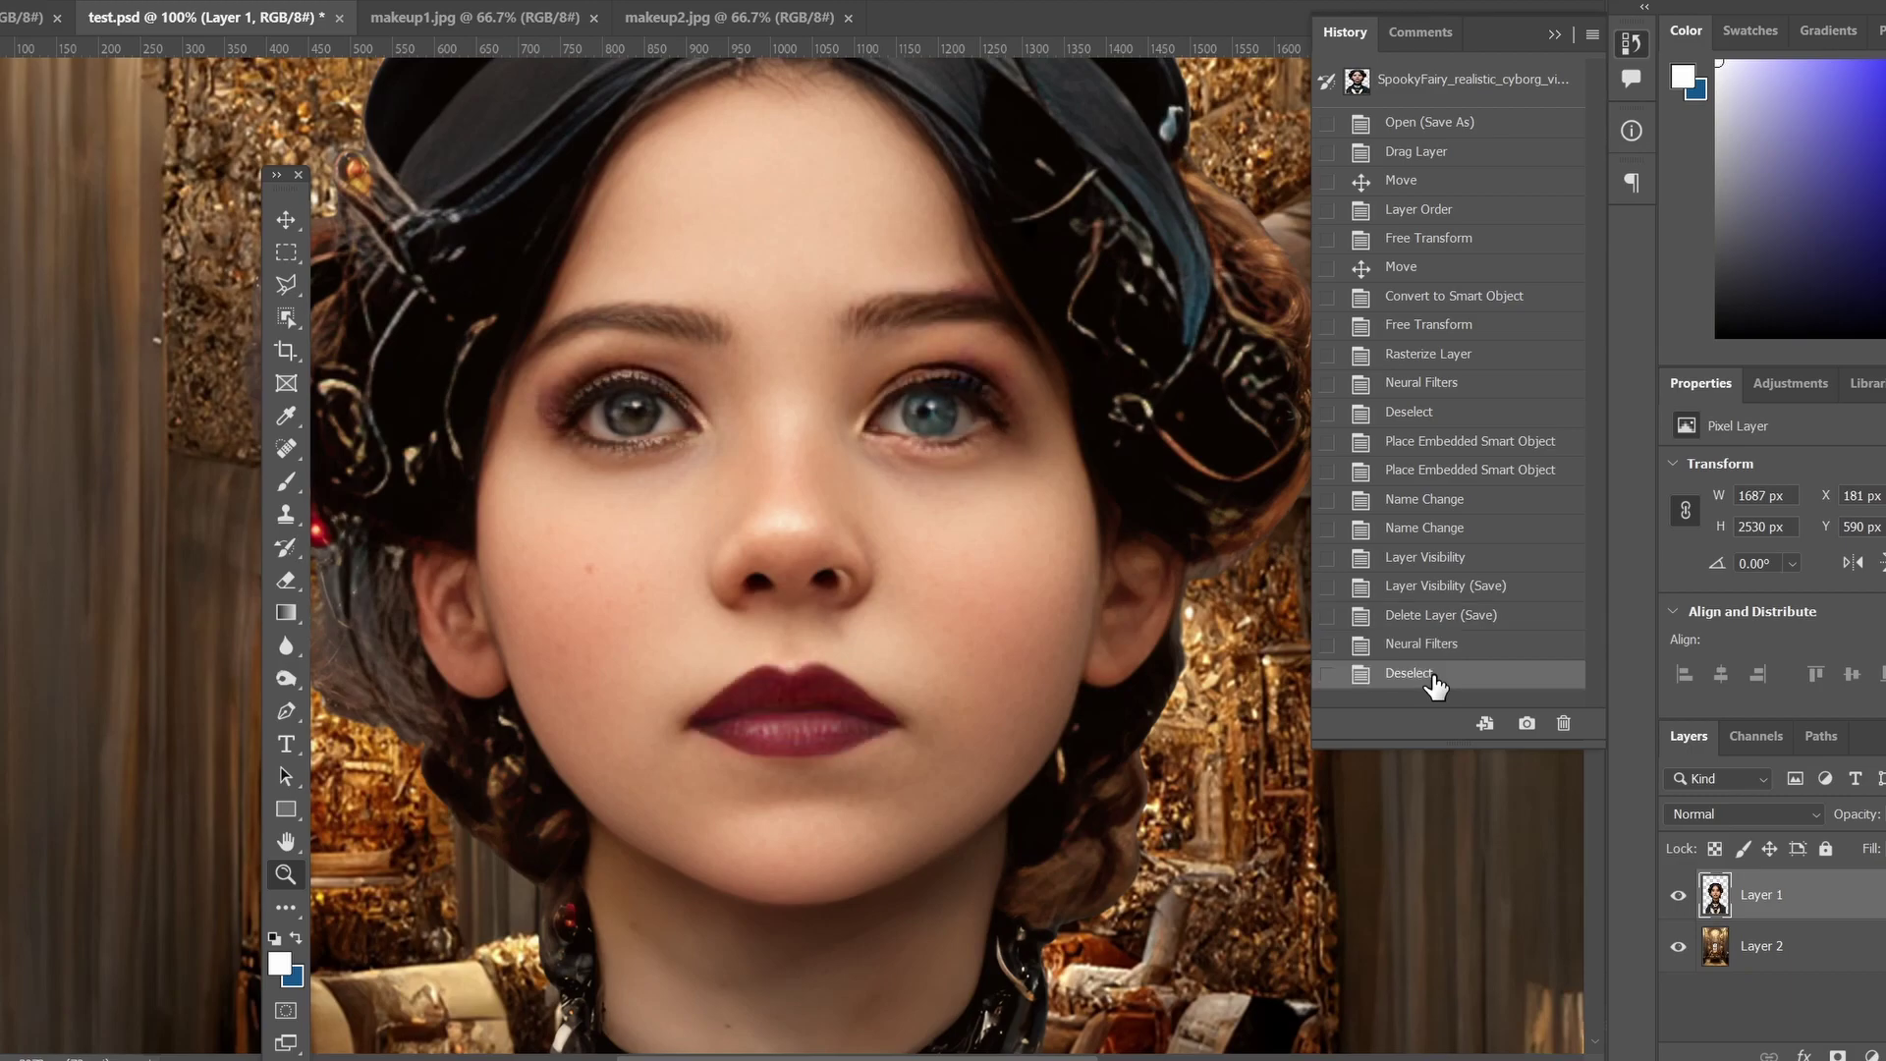
click(1428, 619)
click(1415, 676)
click(1417, 617)
click(1413, 678)
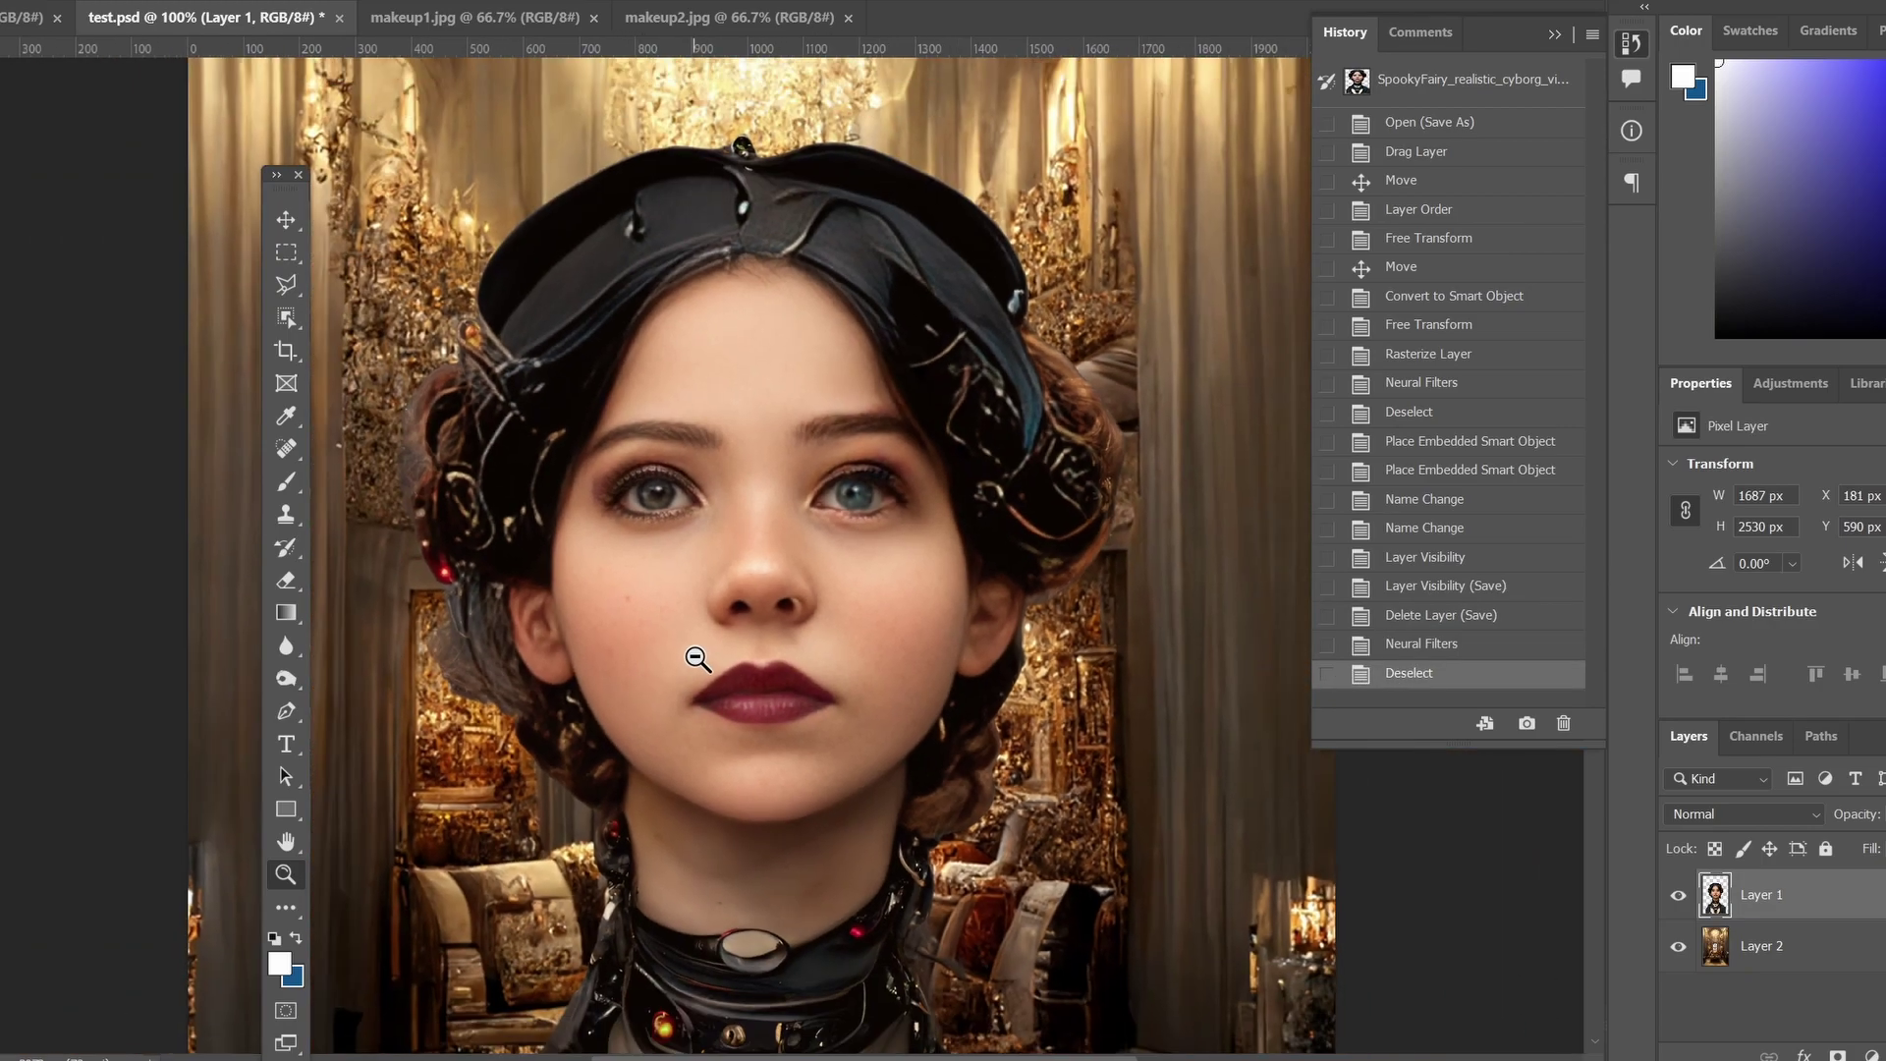
alt+click(699, 652)
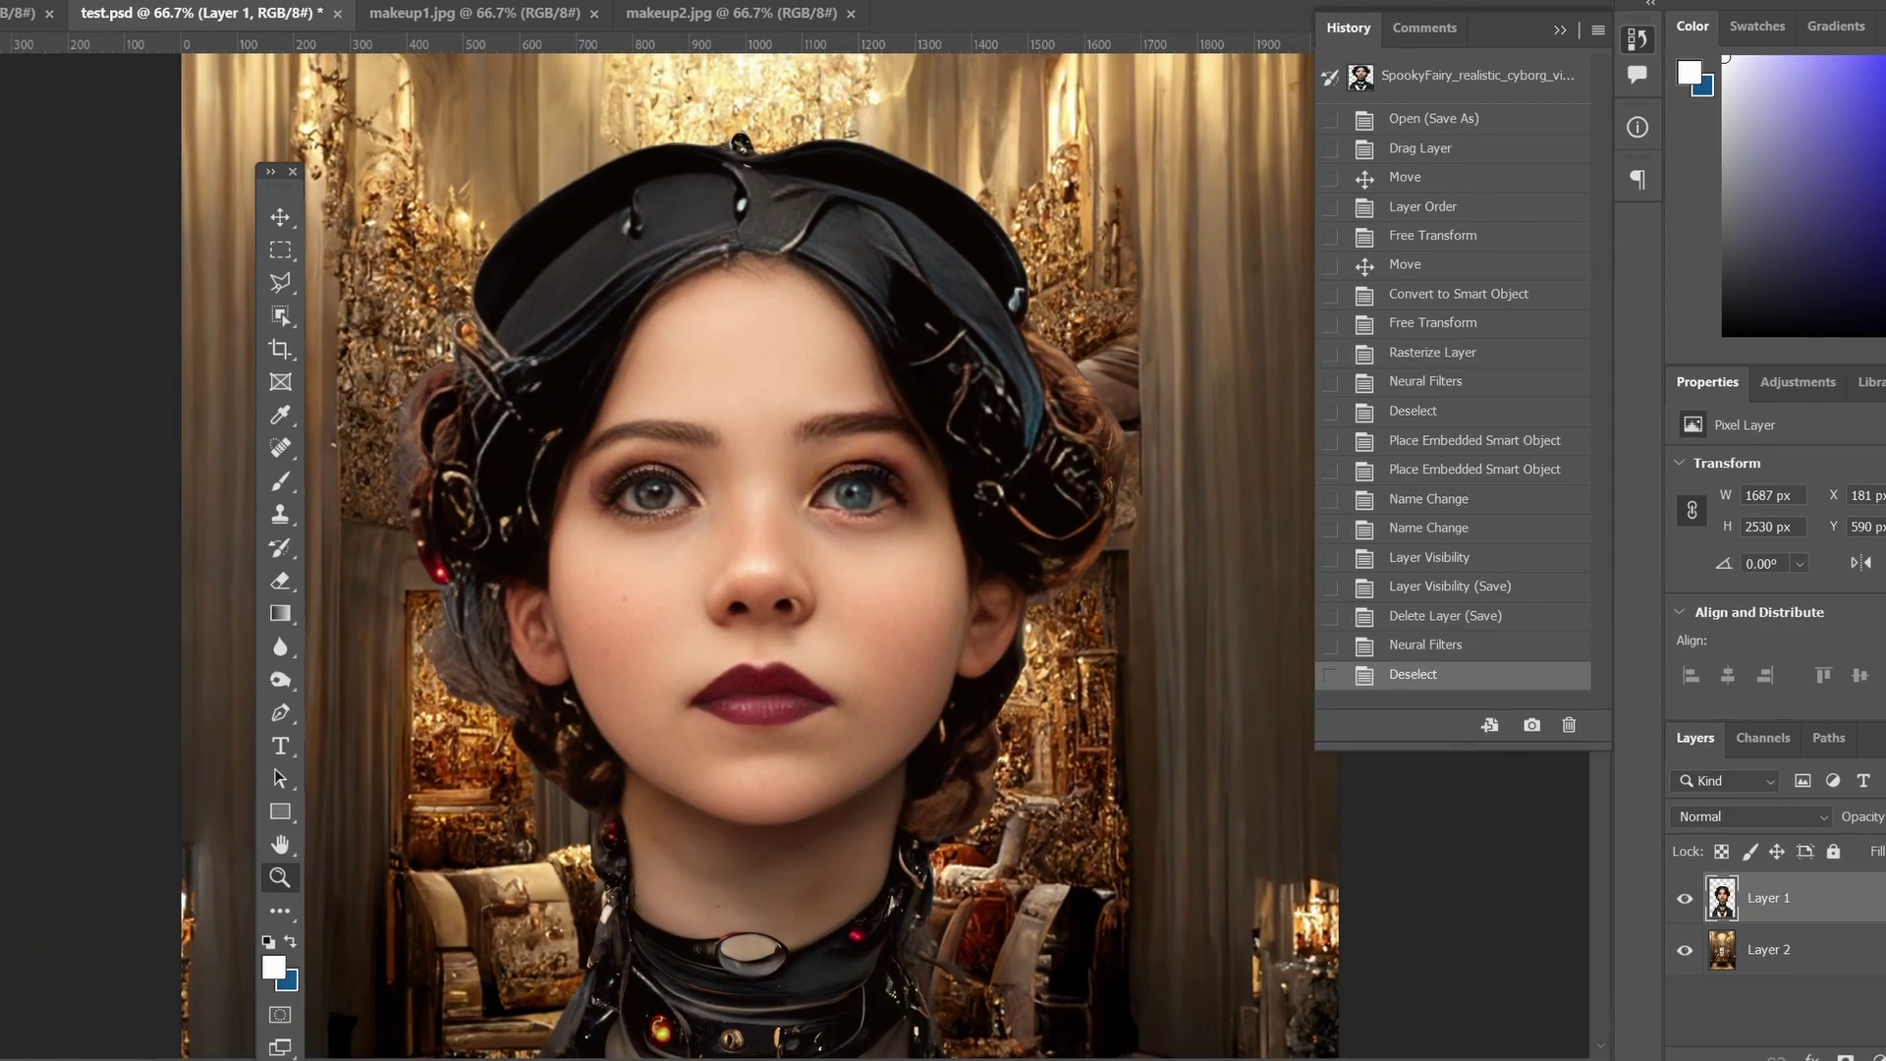
click(1562, 31)
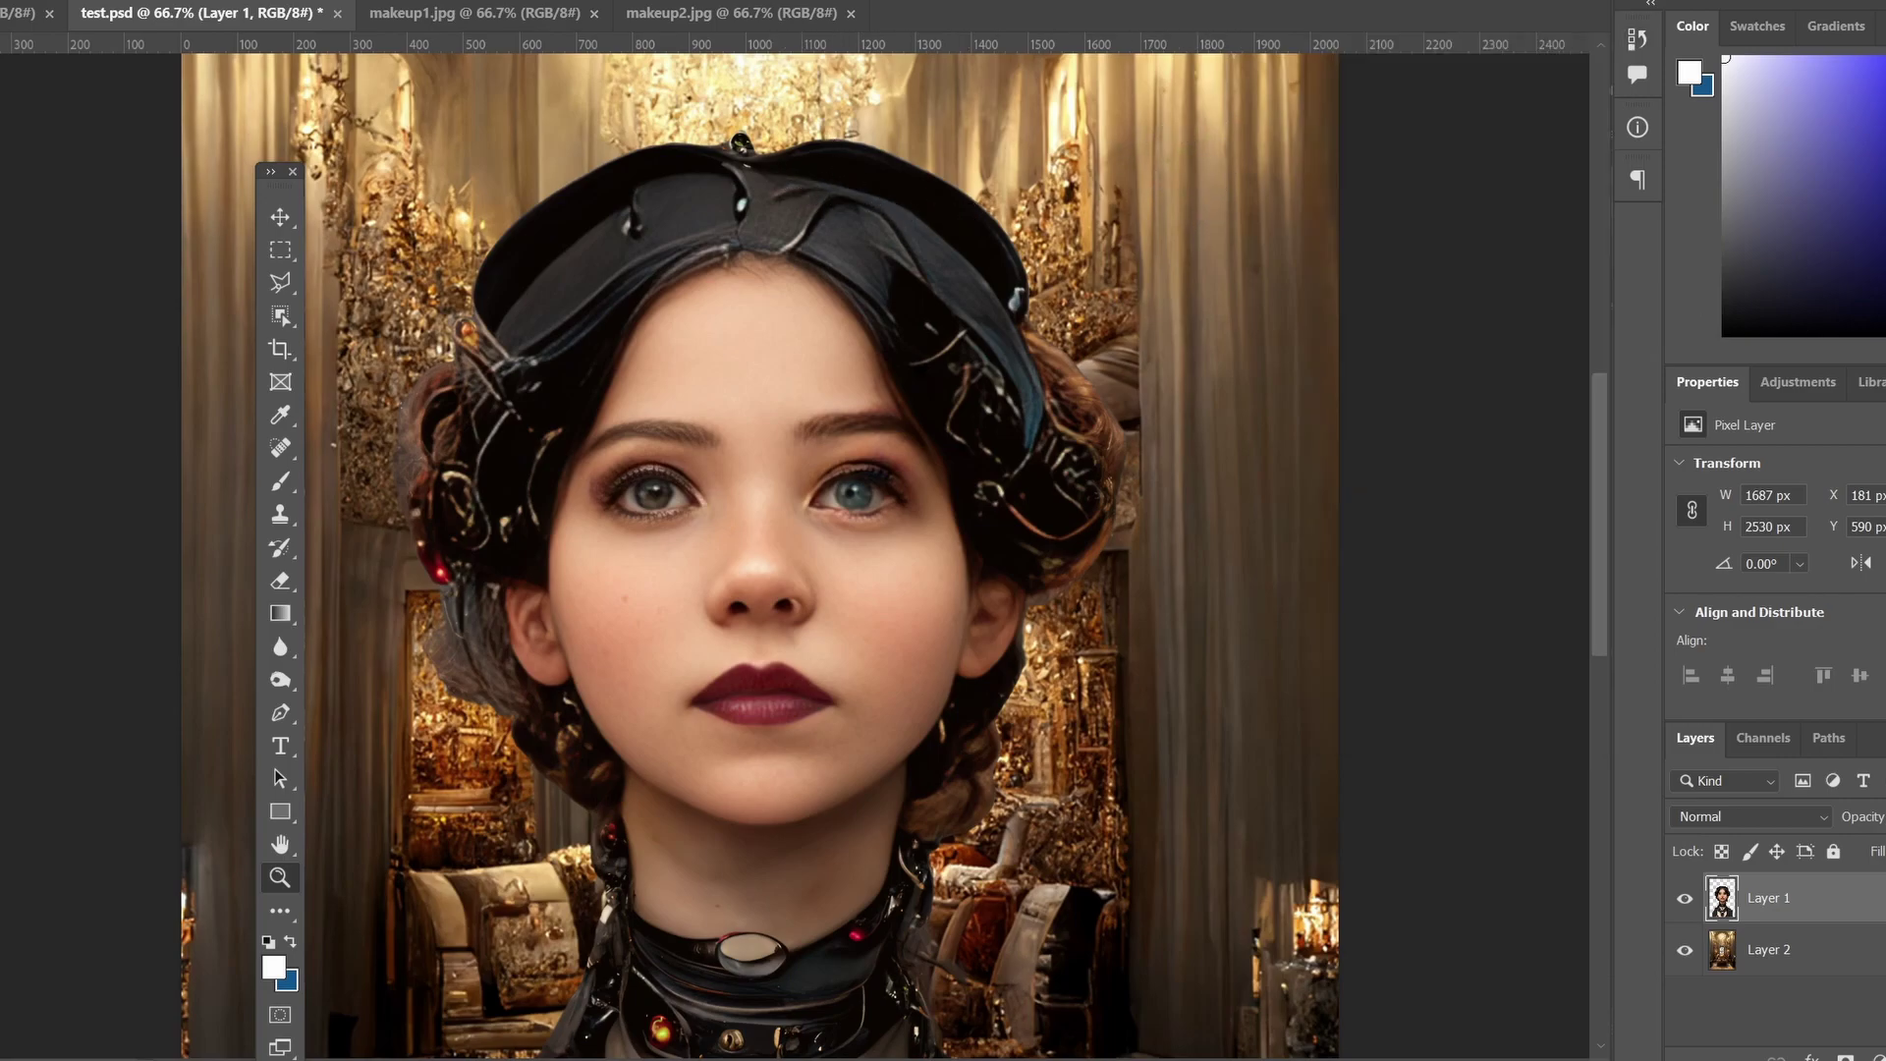
key(alt+t)
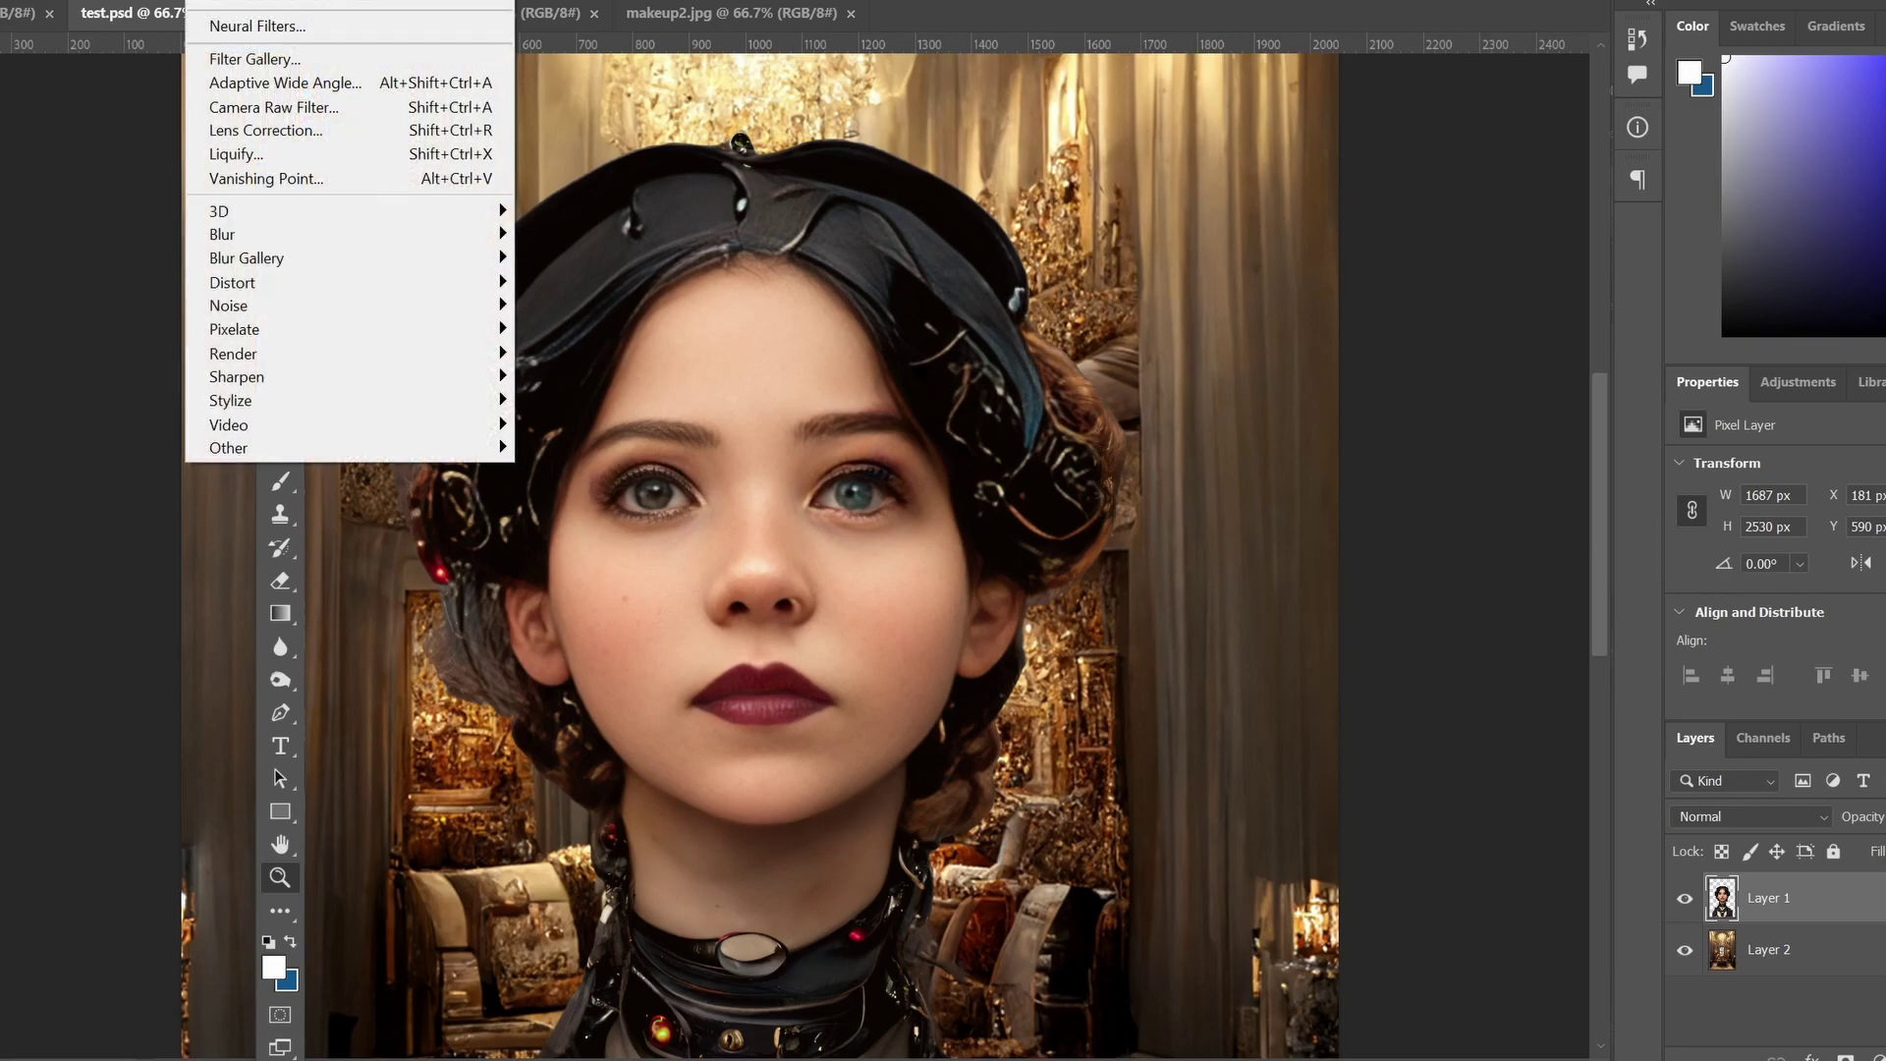
Enable Smart Portrait in Neural Filters and try different Happiness amounts.
click(277, 24)
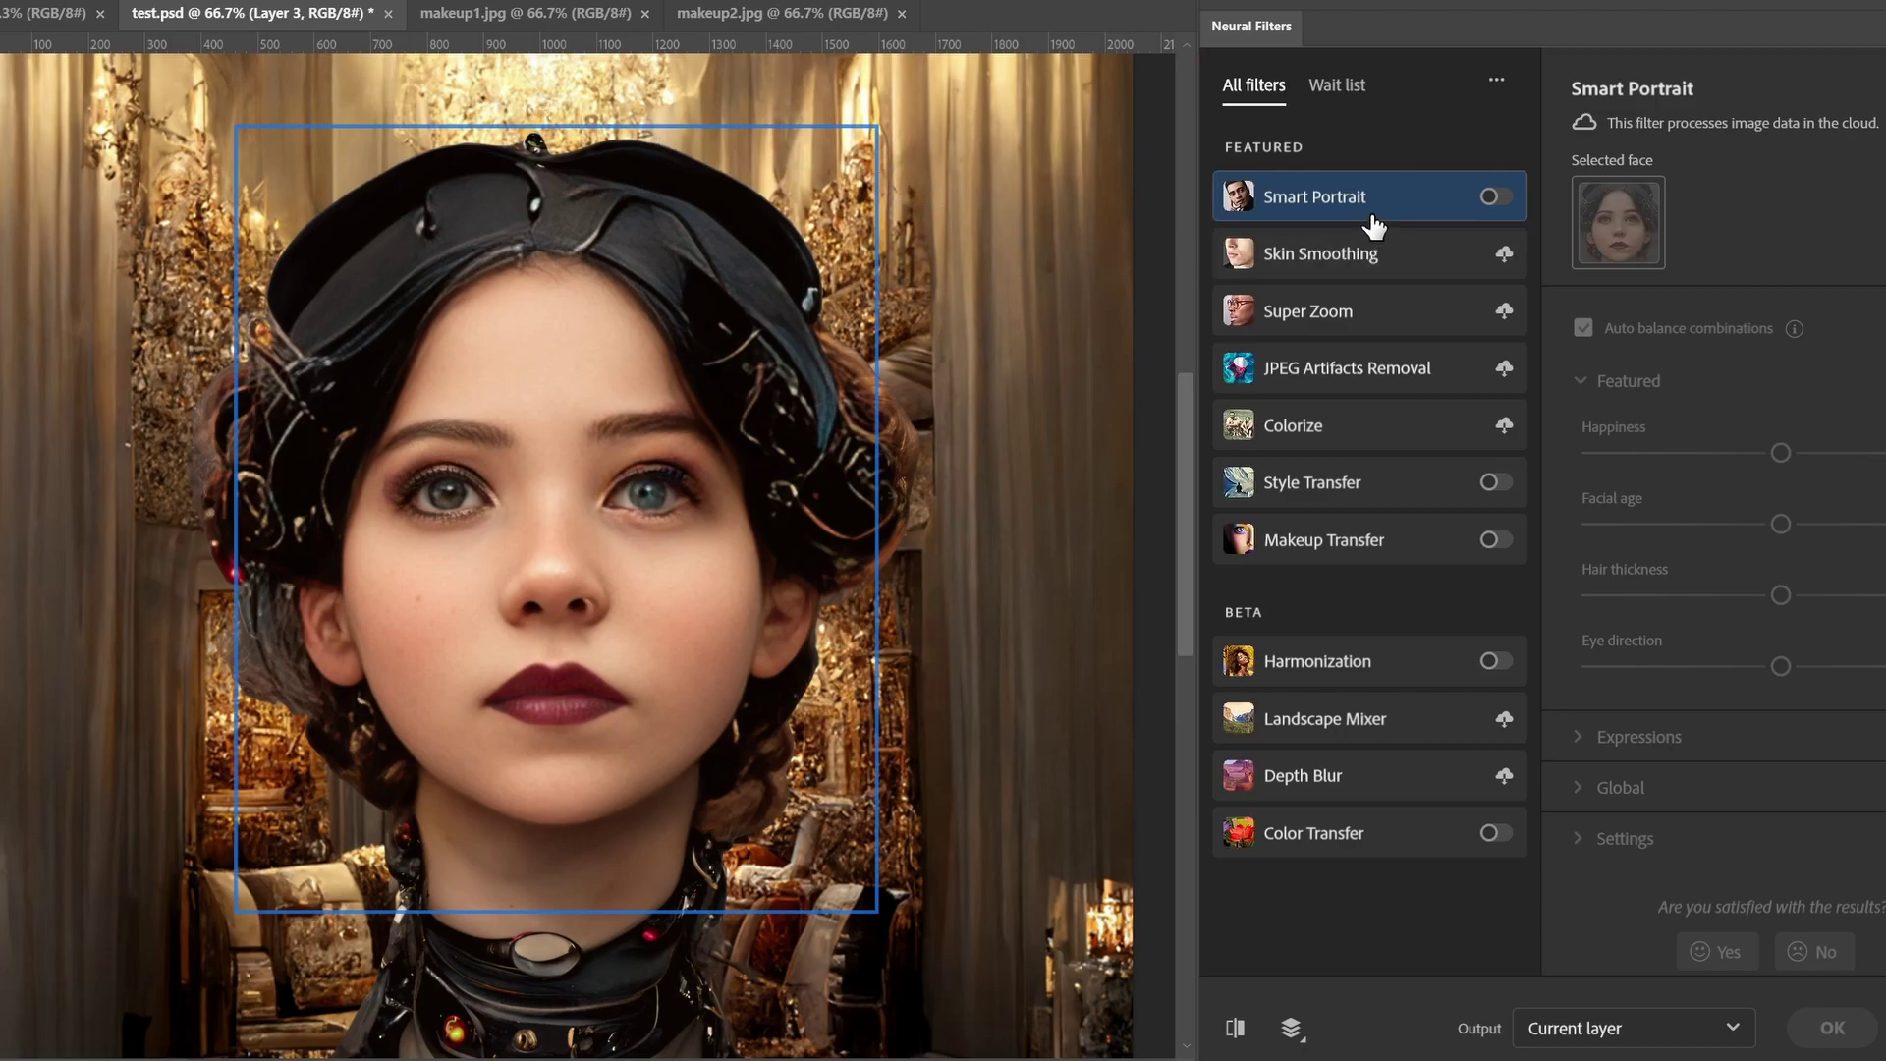
click(1494, 197)
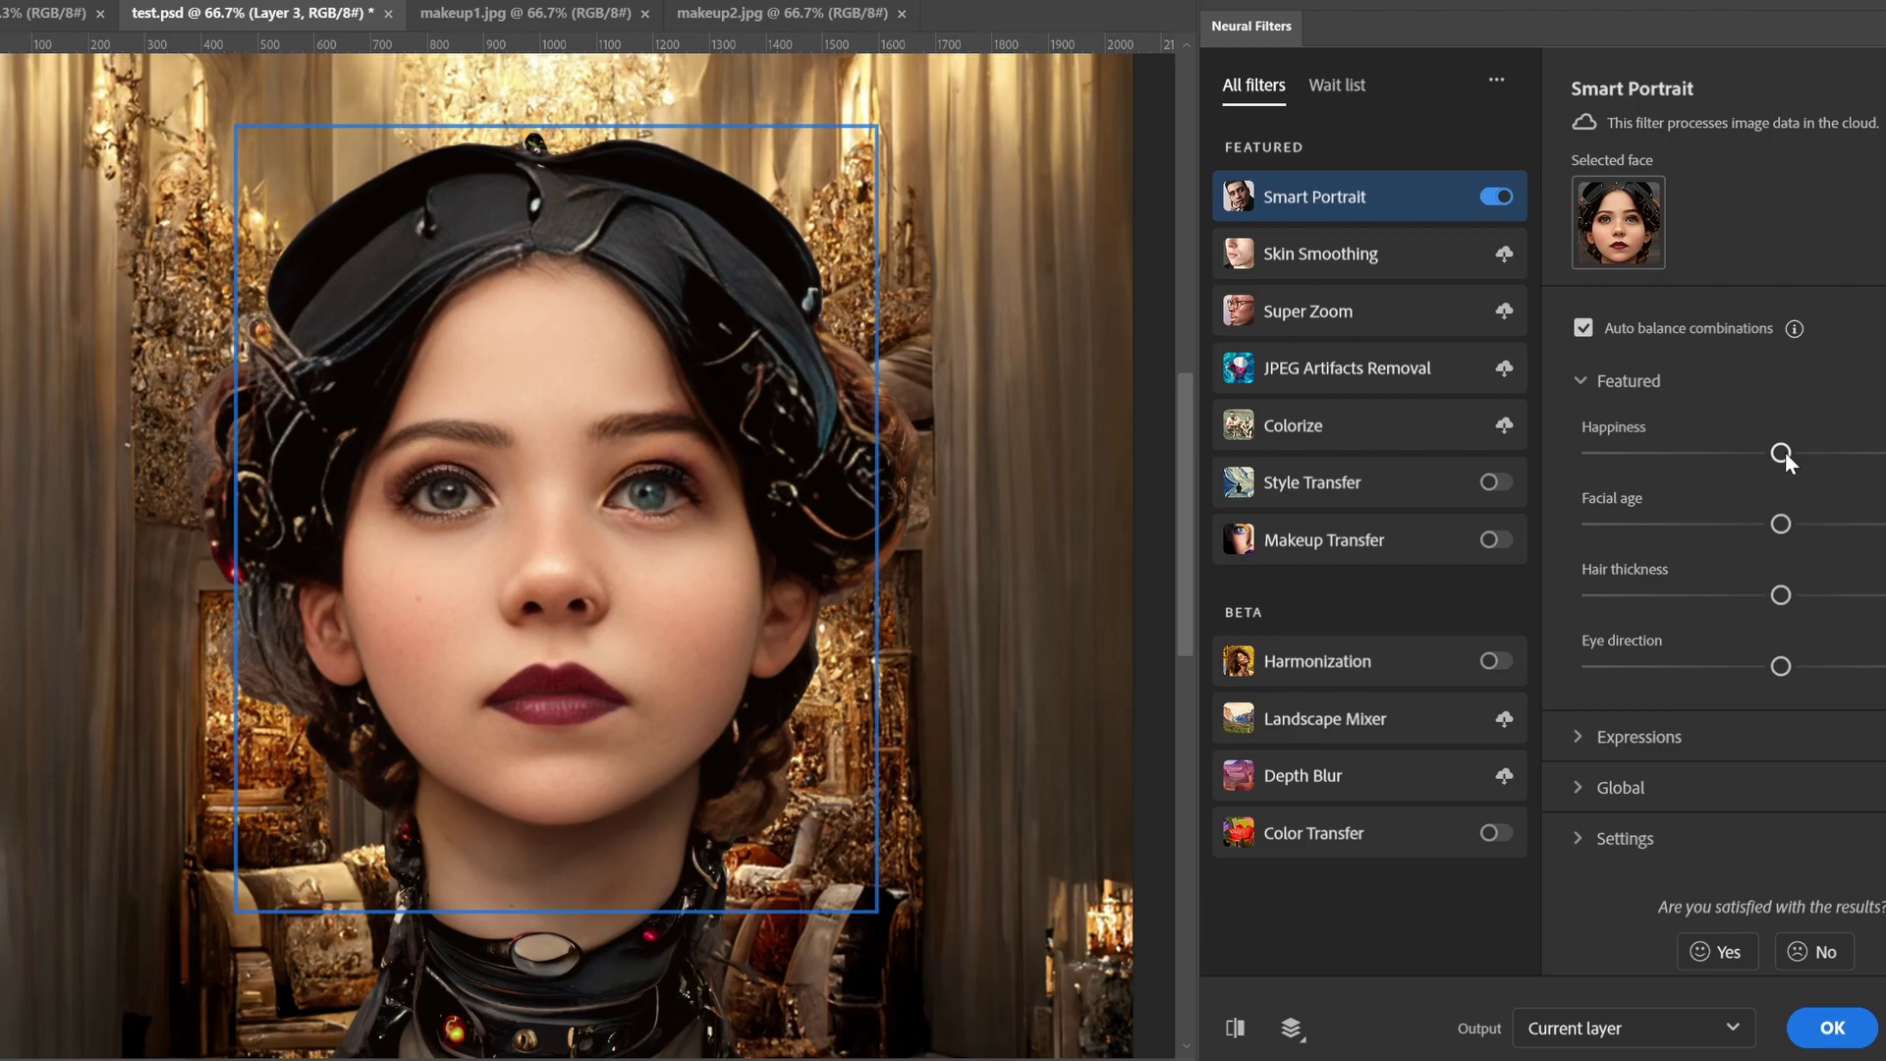
drag(1781, 453, 1739, 455)
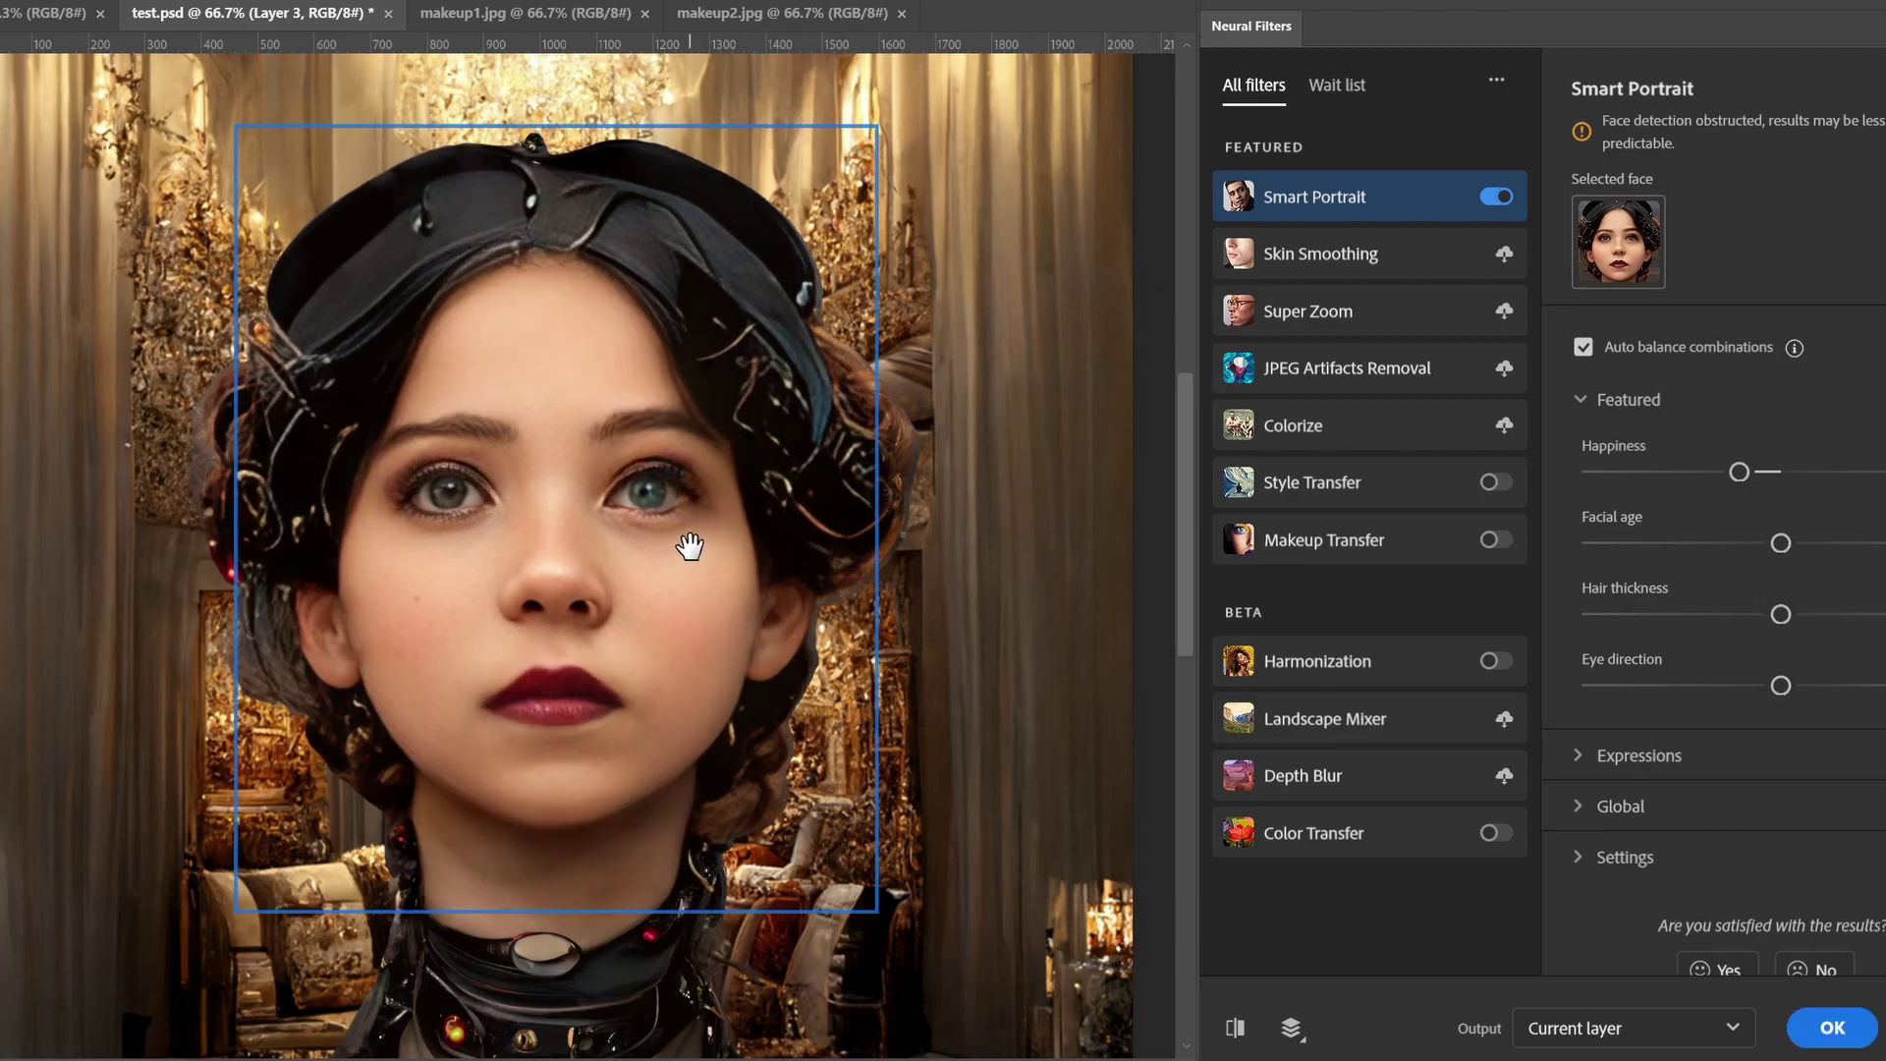
drag(1747, 473, 1872, 472)
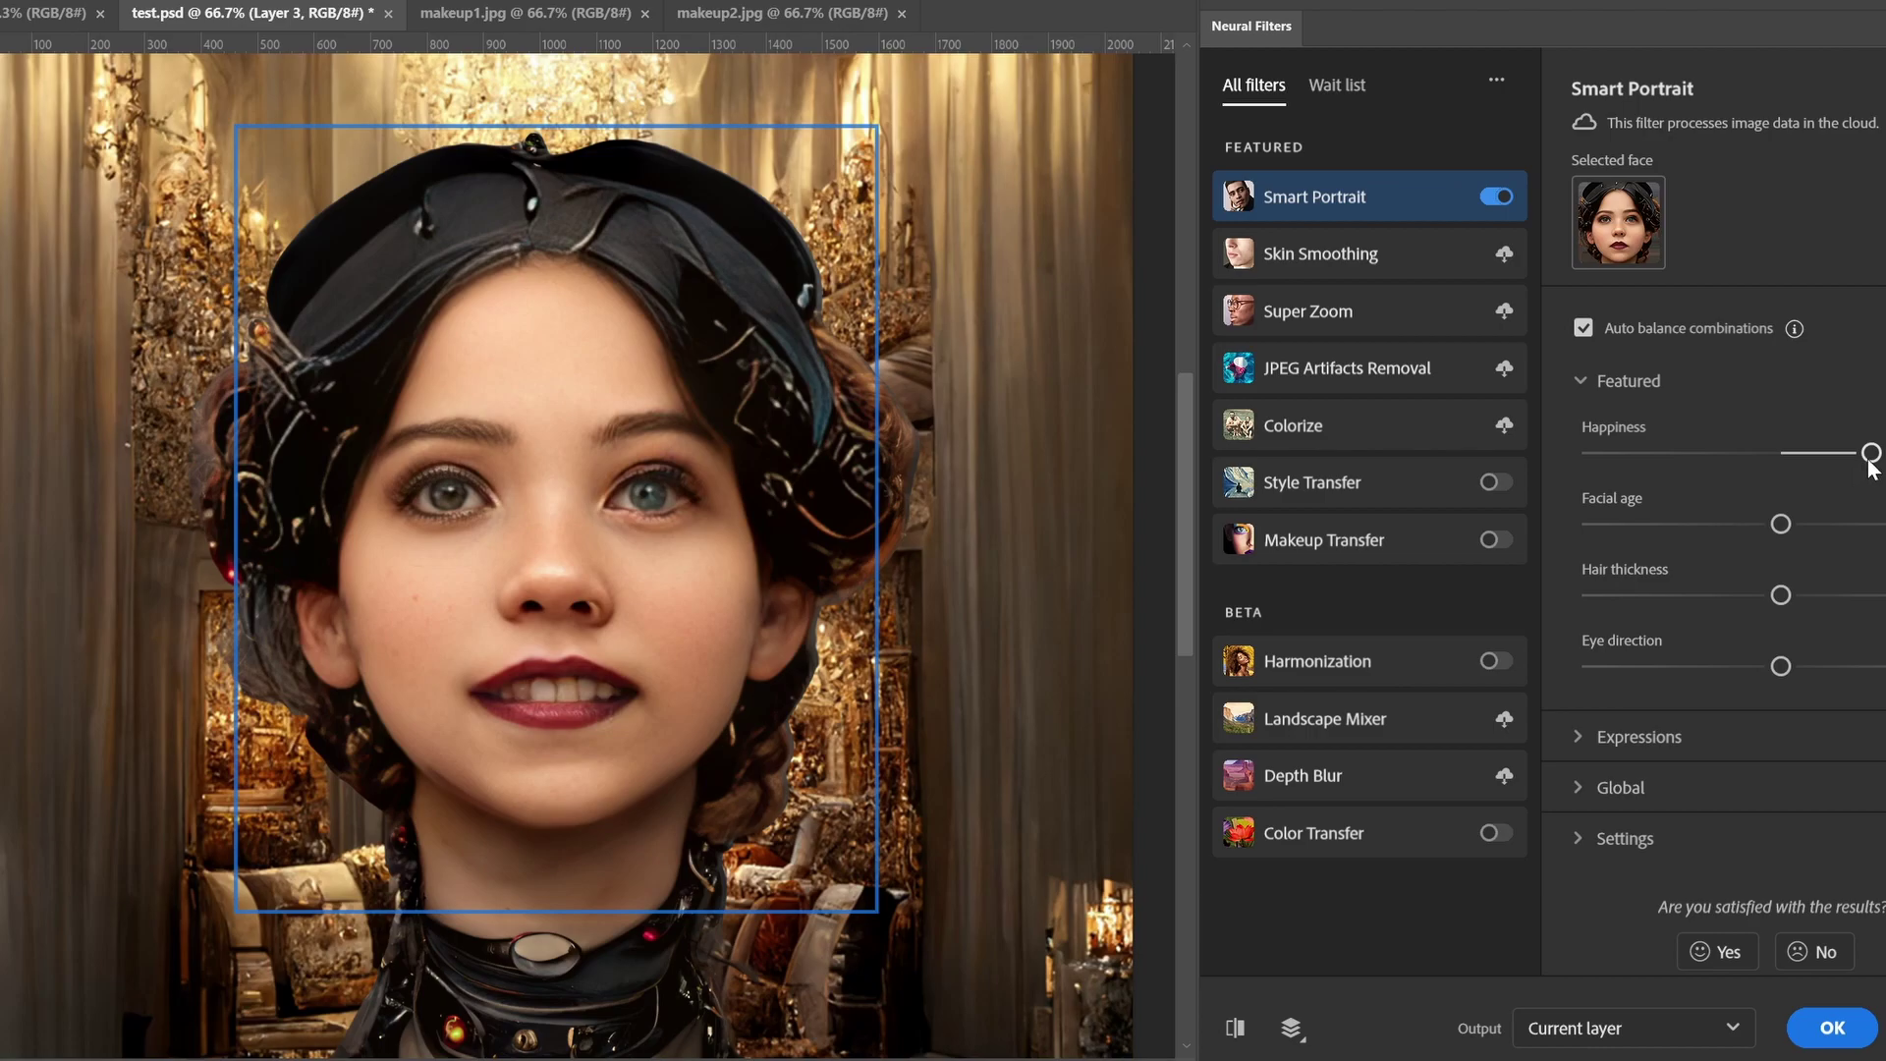
drag(1871, 452, 1885, 453)
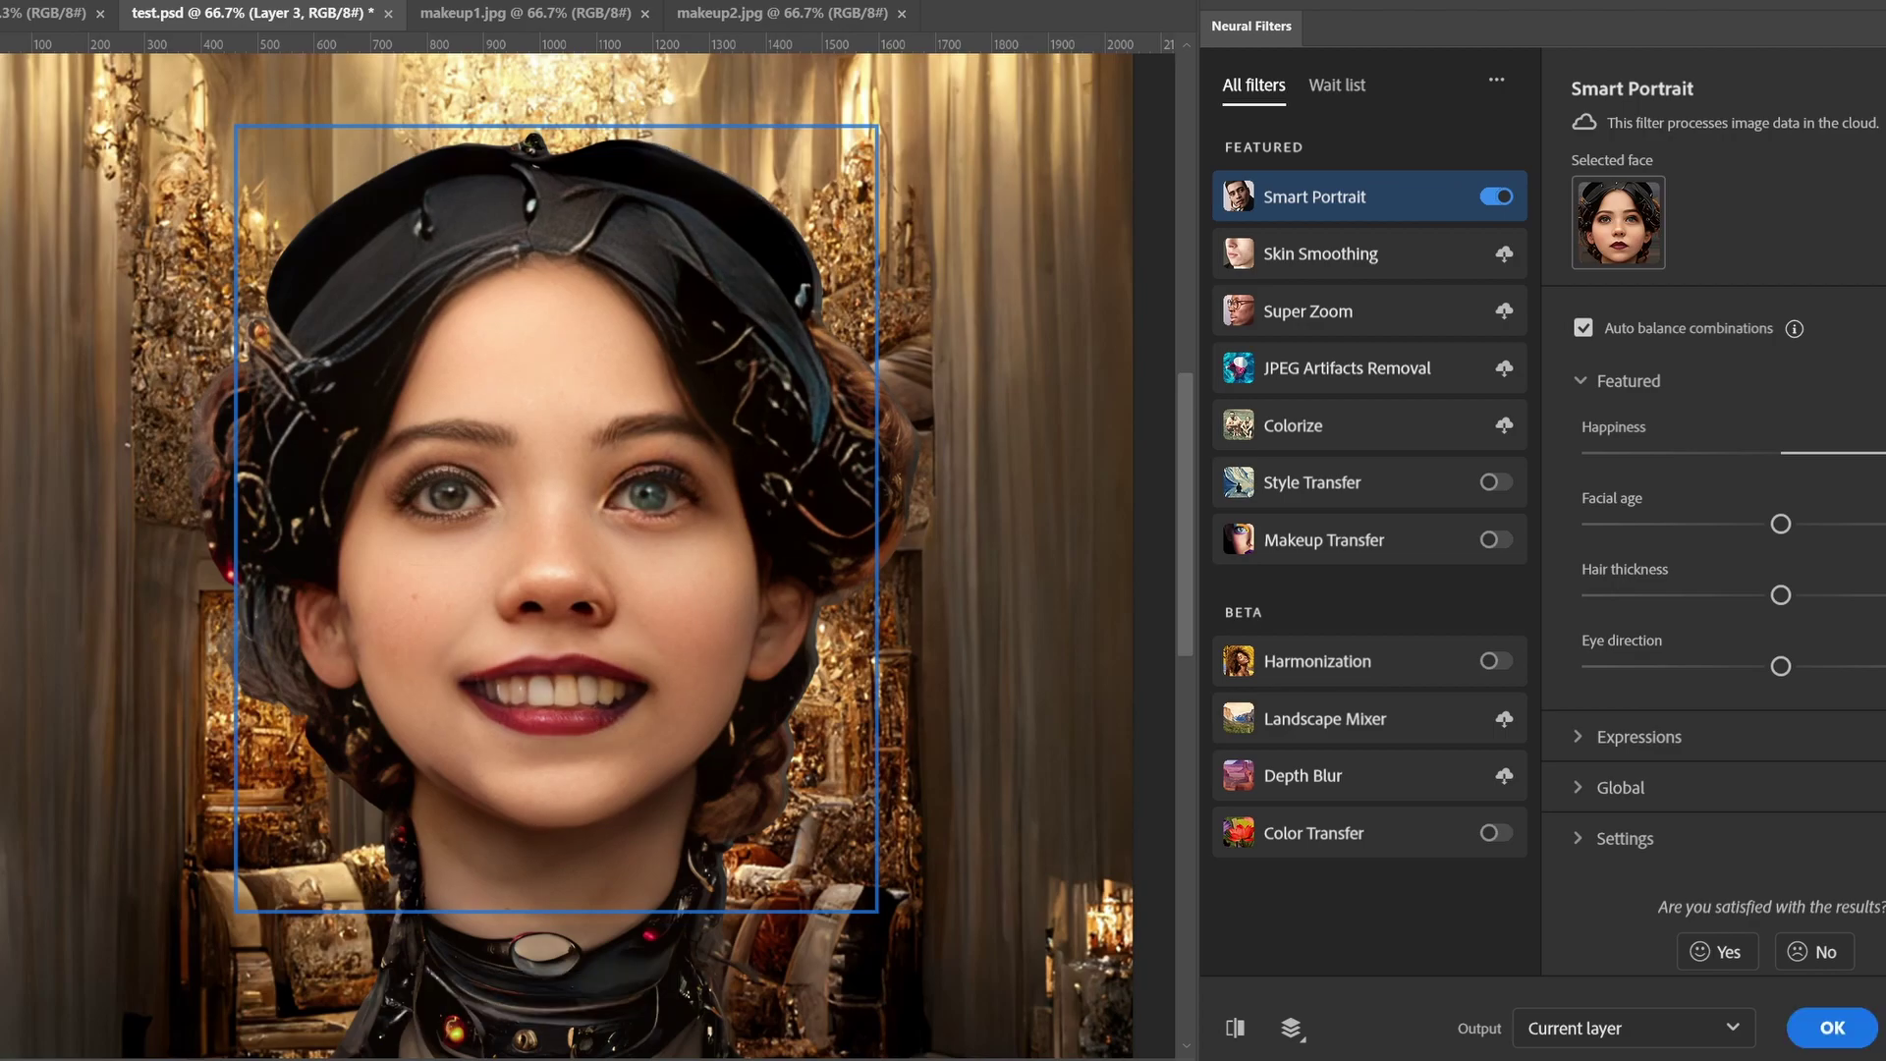
drag(1881, 453, 1624, 456)
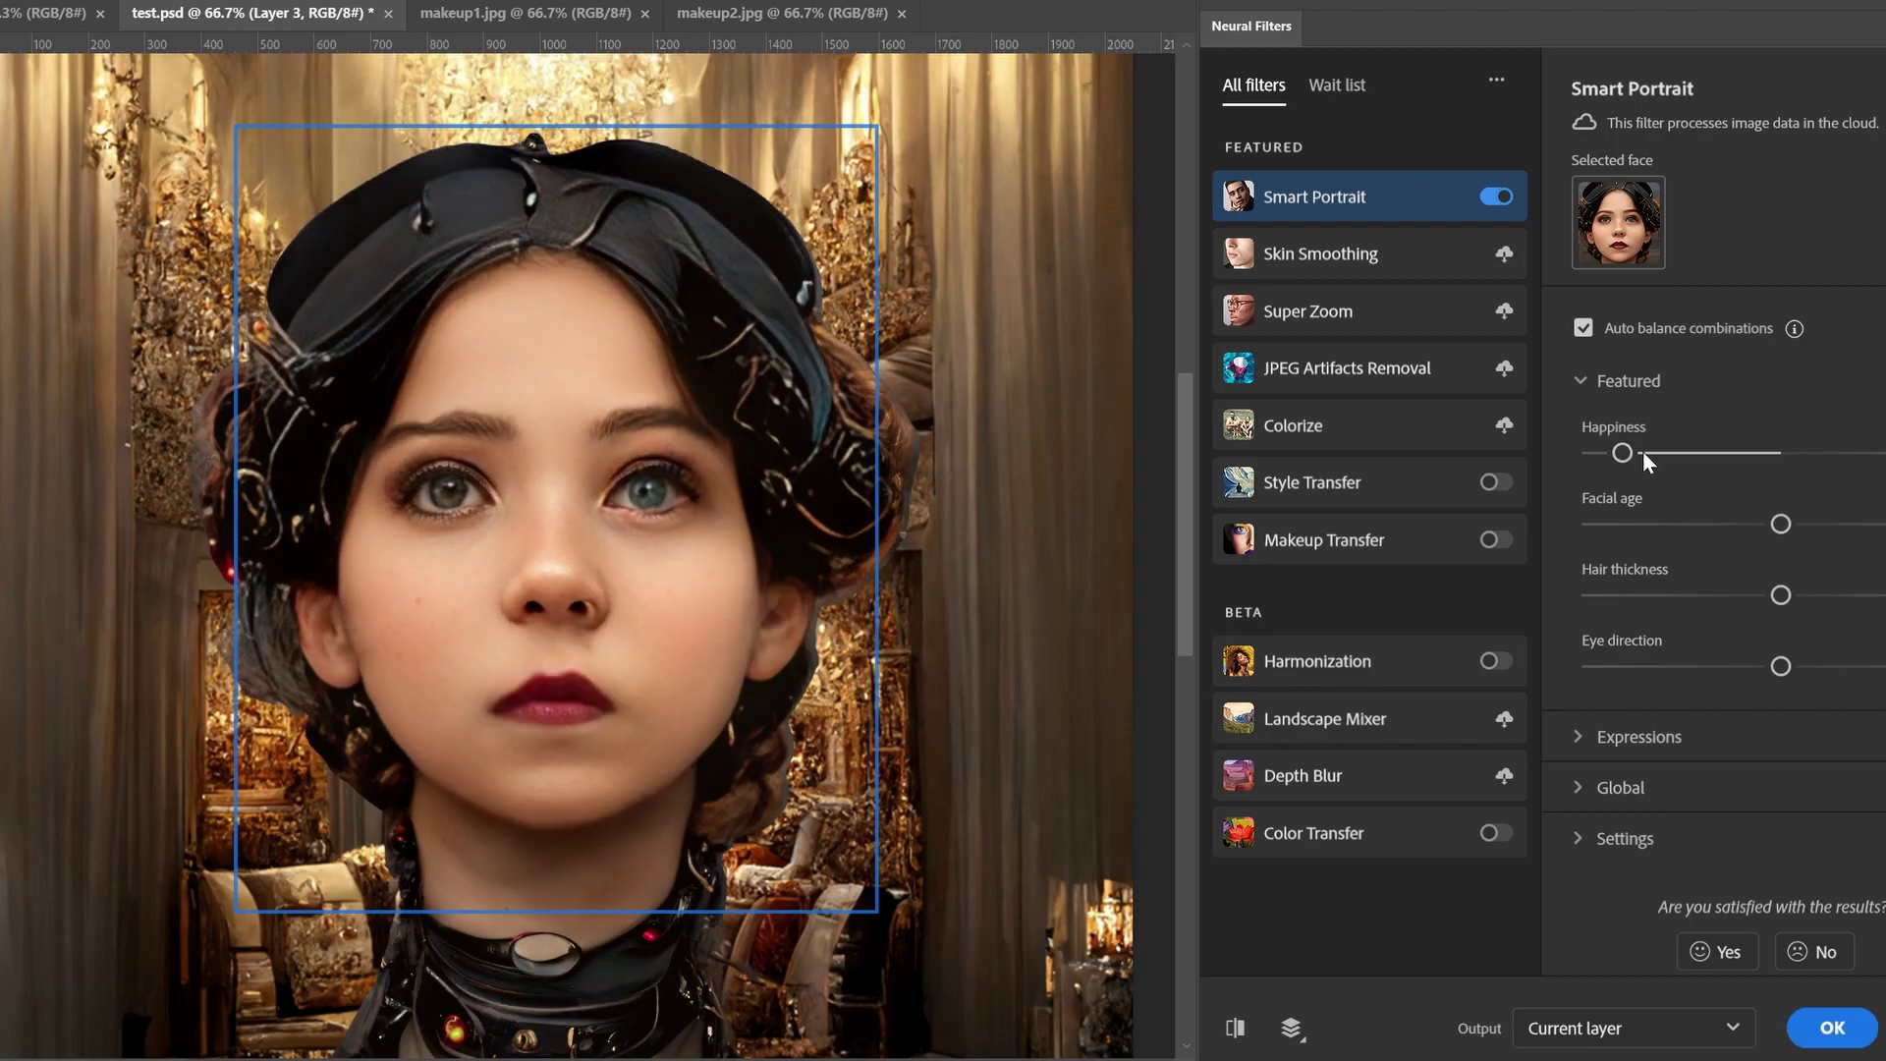
drag(1635, 453, 1743, 455)
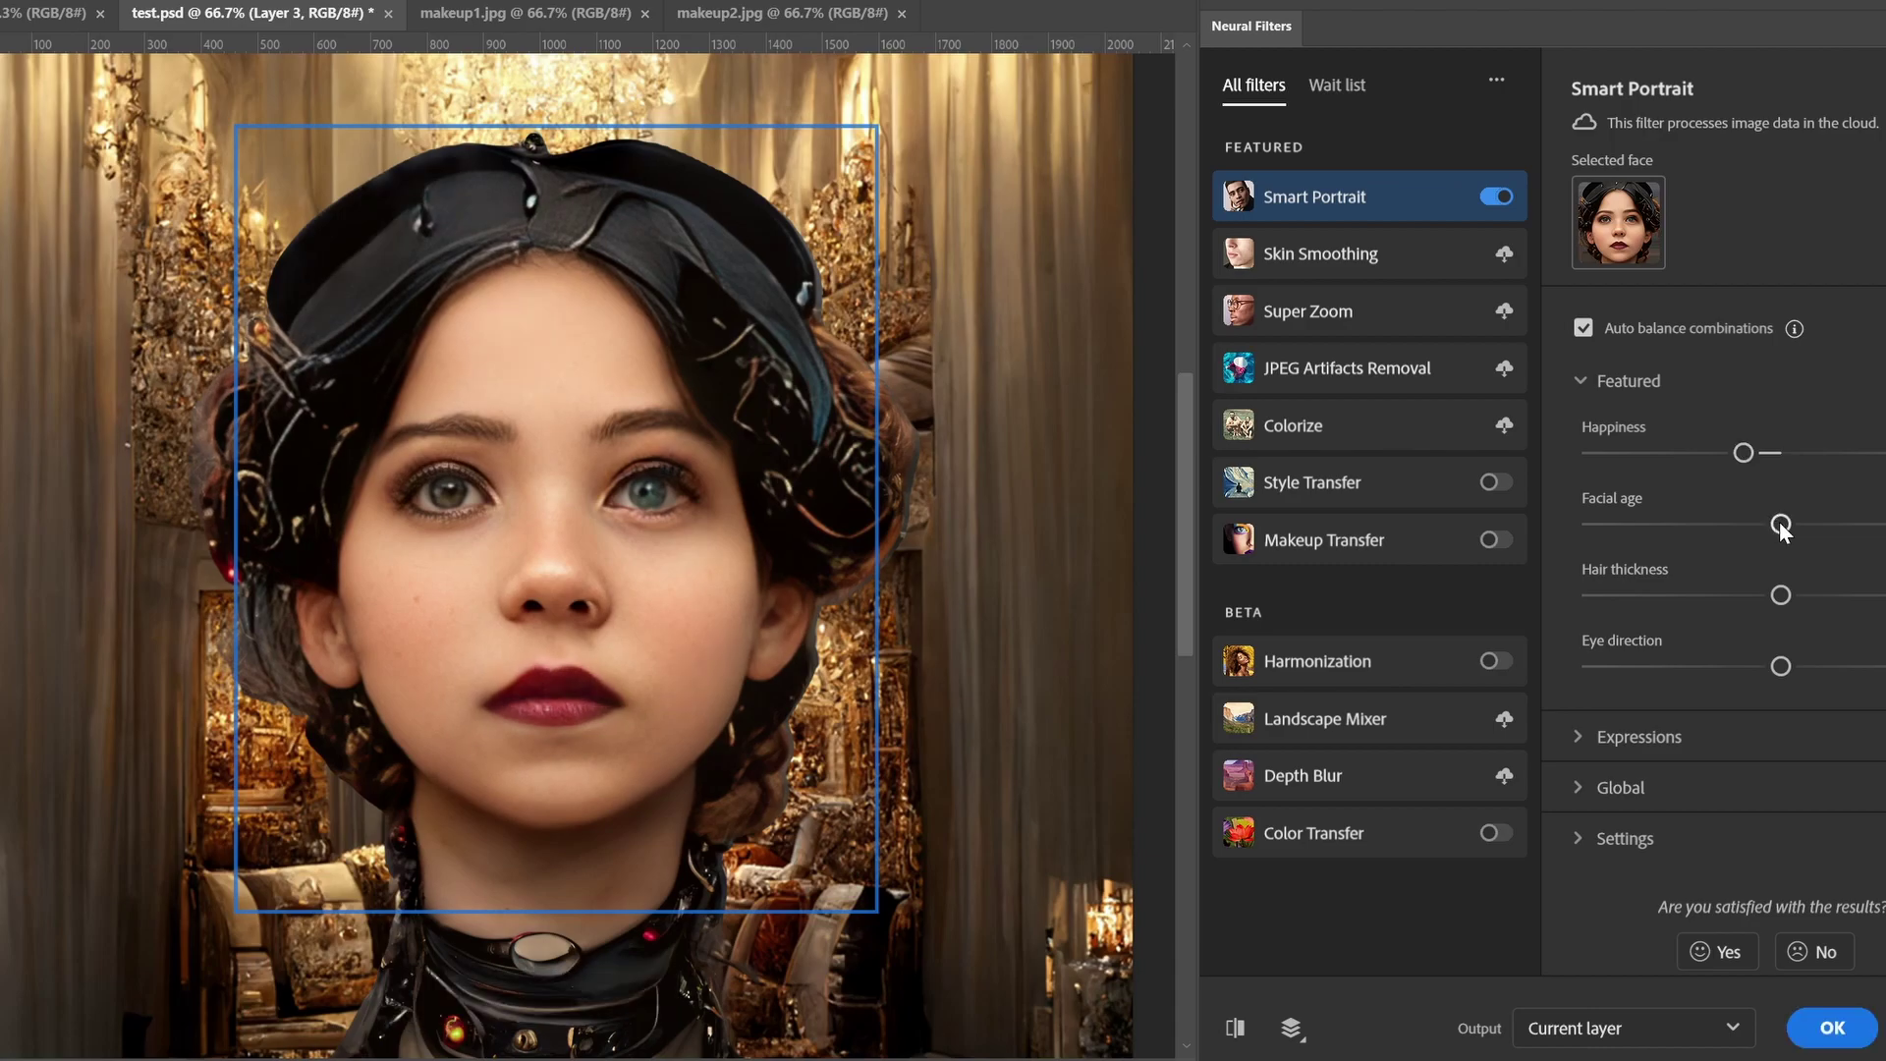
Try older and younger Facial age values, then return it to neutral.
drag(1780, 527, 1826, 525)
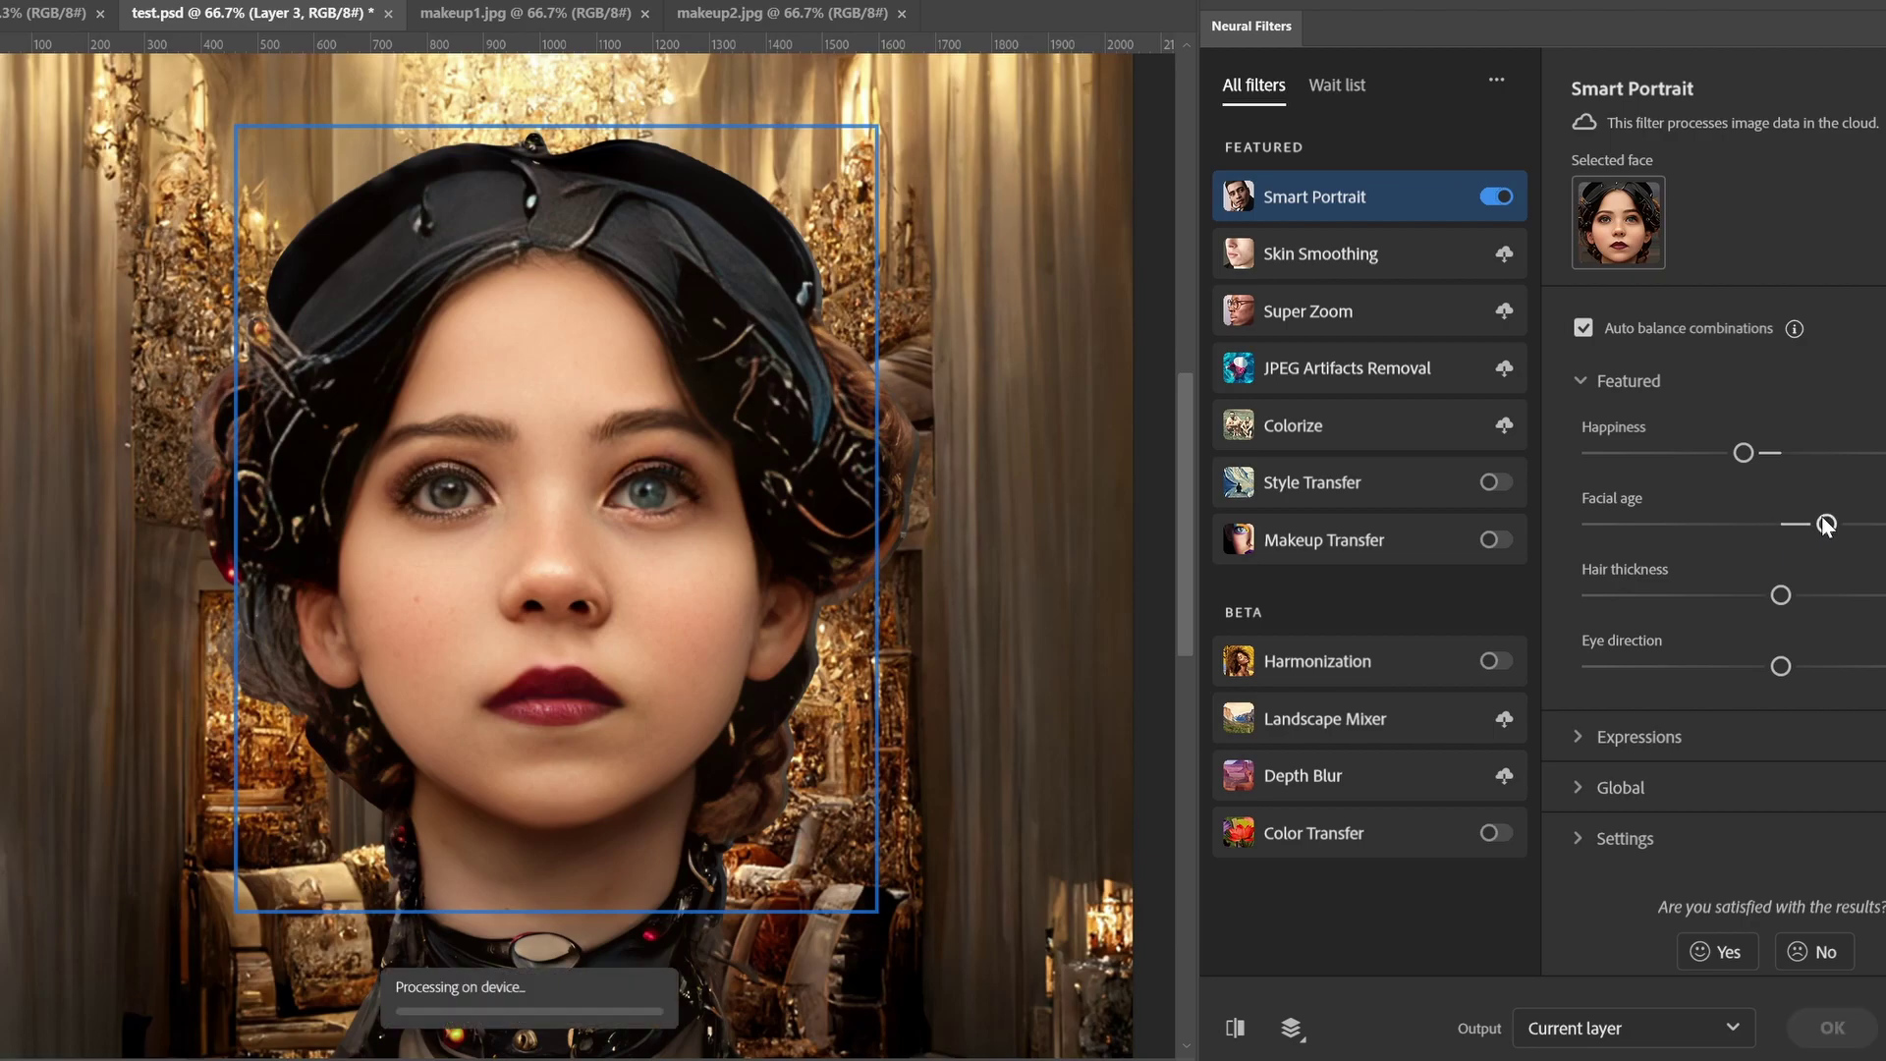
drag(1825, 525, 1885, 526)
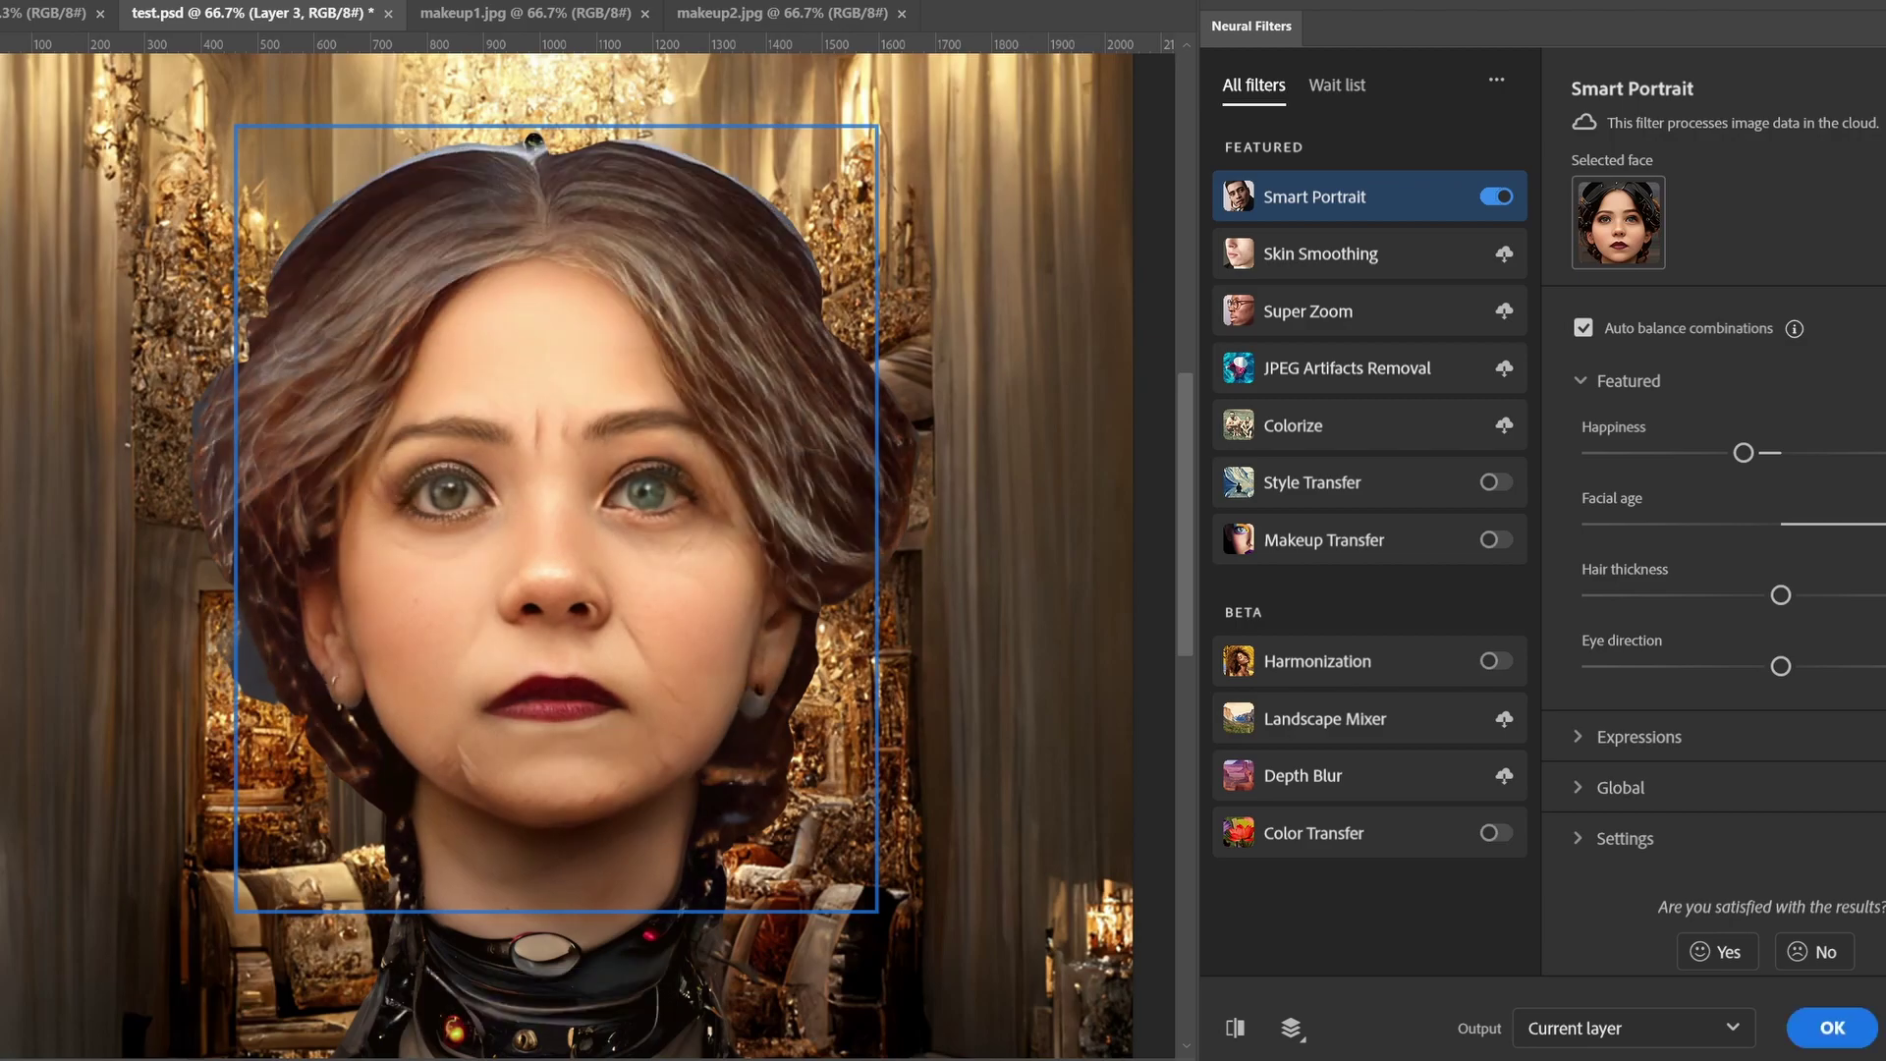
drag(1885, 526, 1740, 536)
drag(1600, 527, 1606, 526)
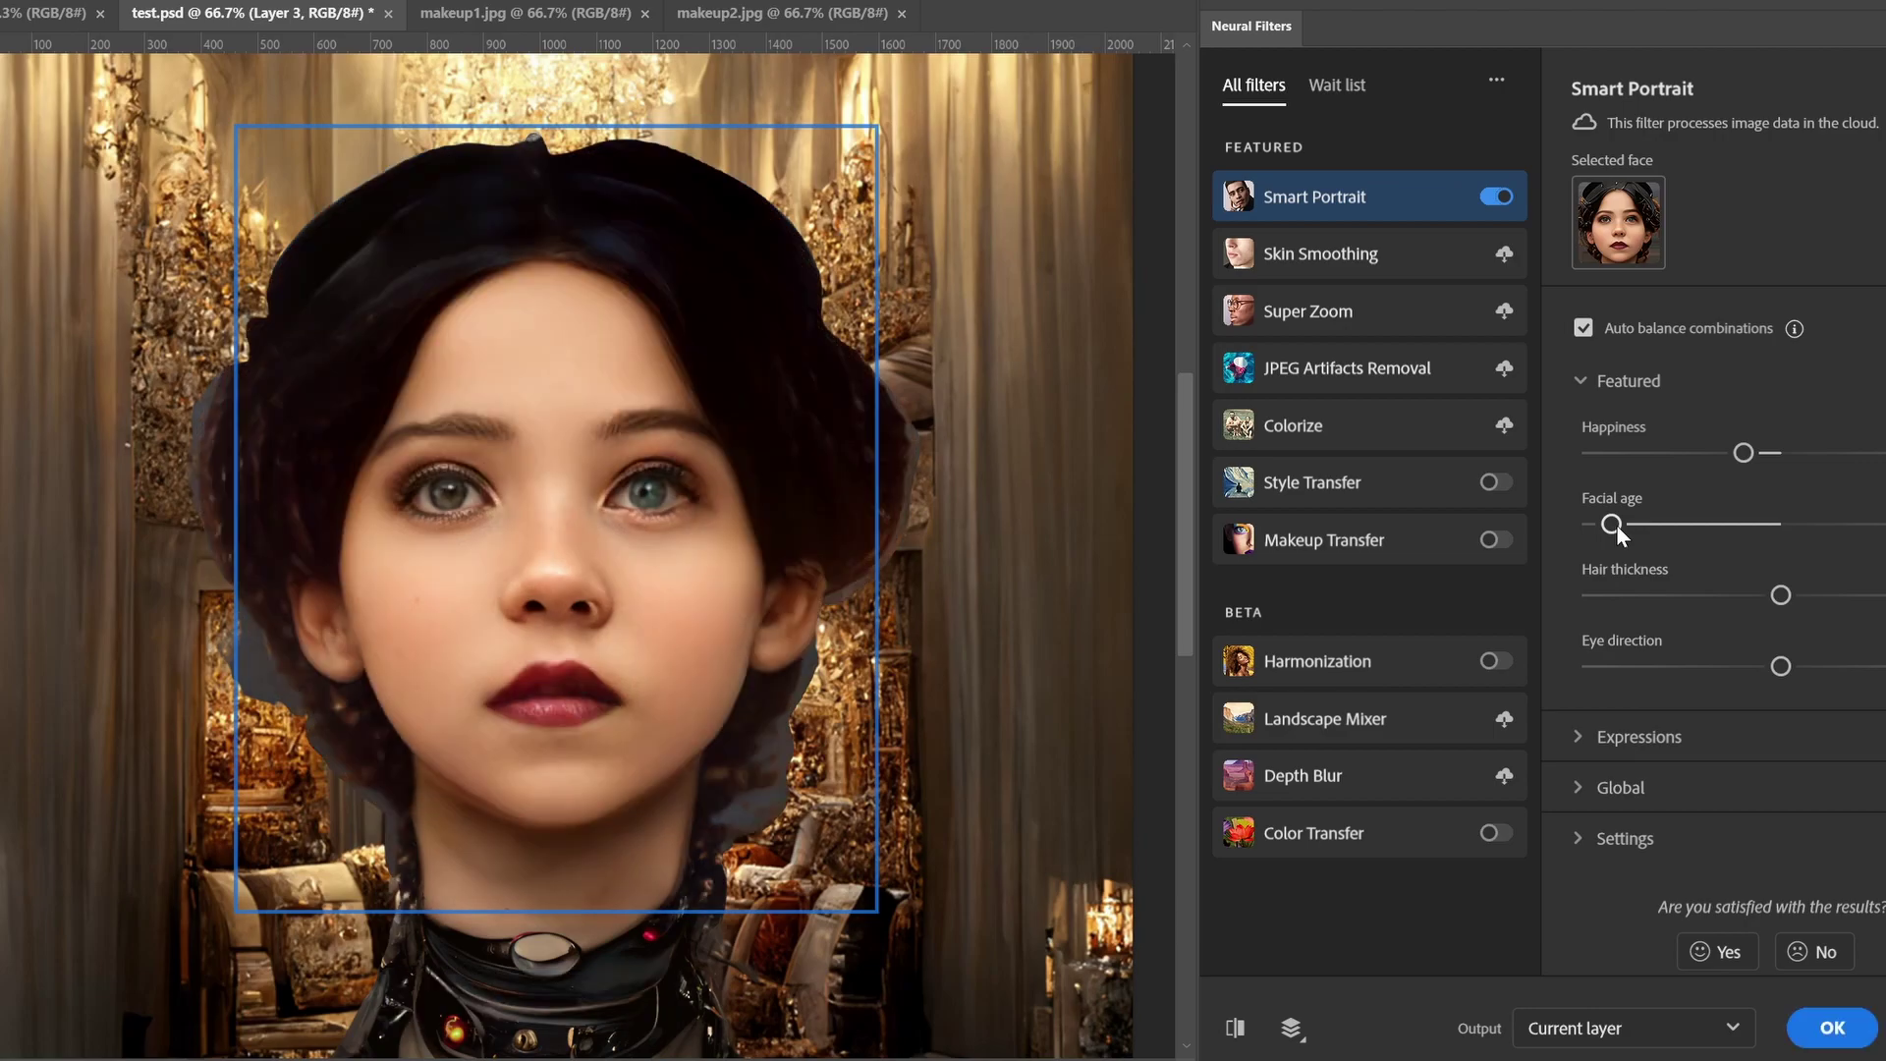
drag(1765, 528, 1782, 527)
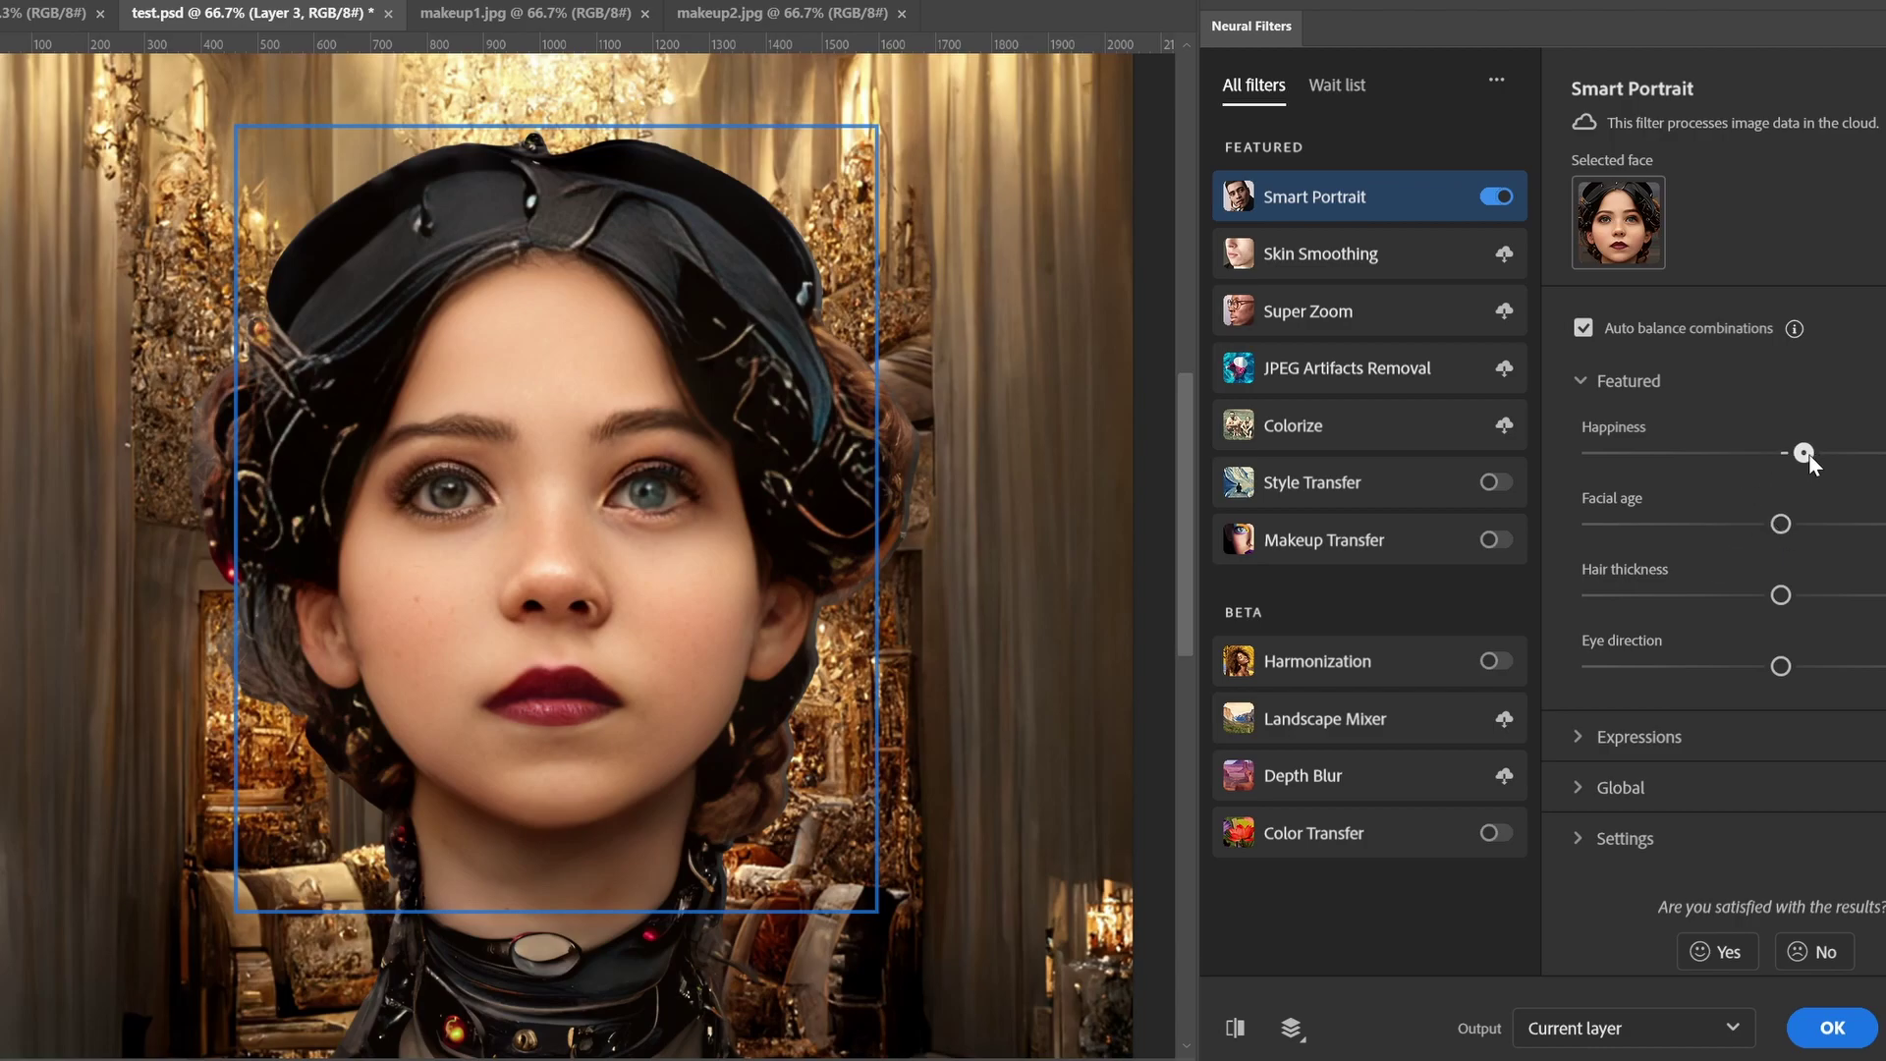
Raise Happiness slightly for a subtle smile and shift the Eye direction sideways.
drag(1800, 458, 1830, 458)
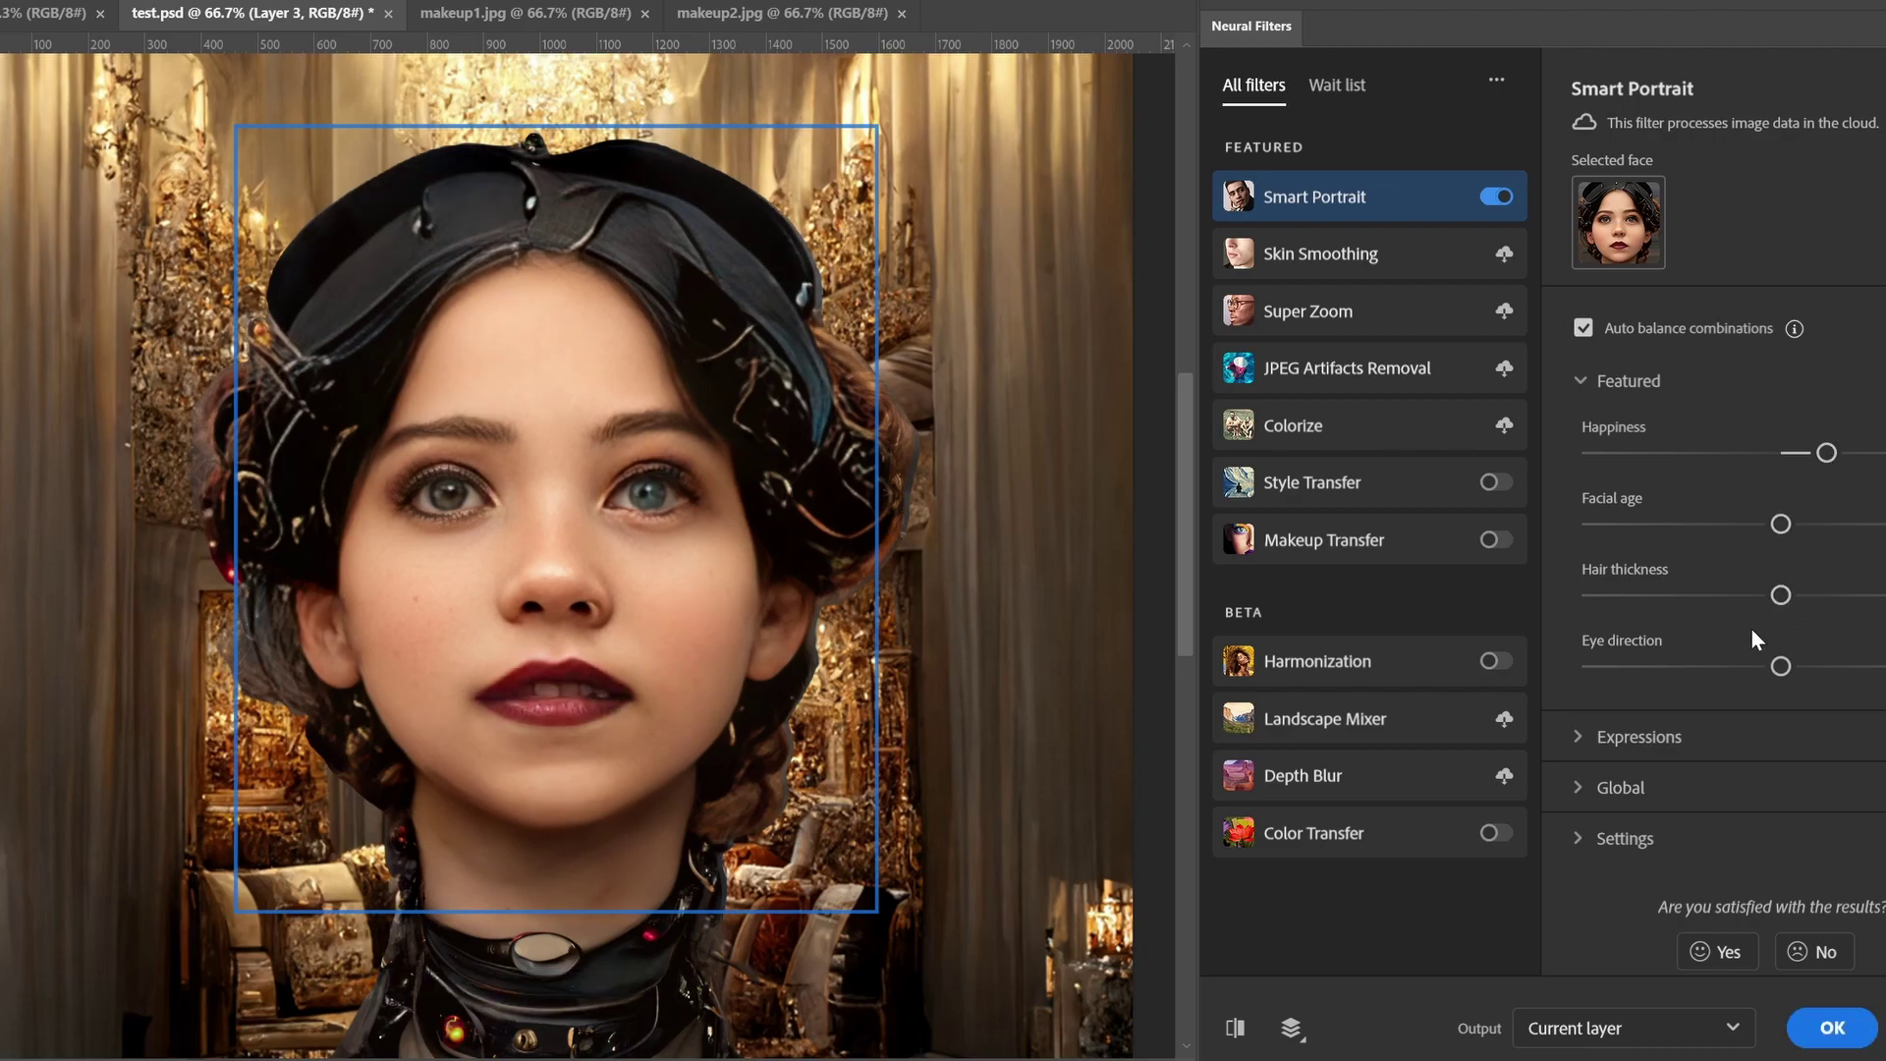
scroll(1755, 635, down, 1)
drag(1786, 643, 1663, 640)
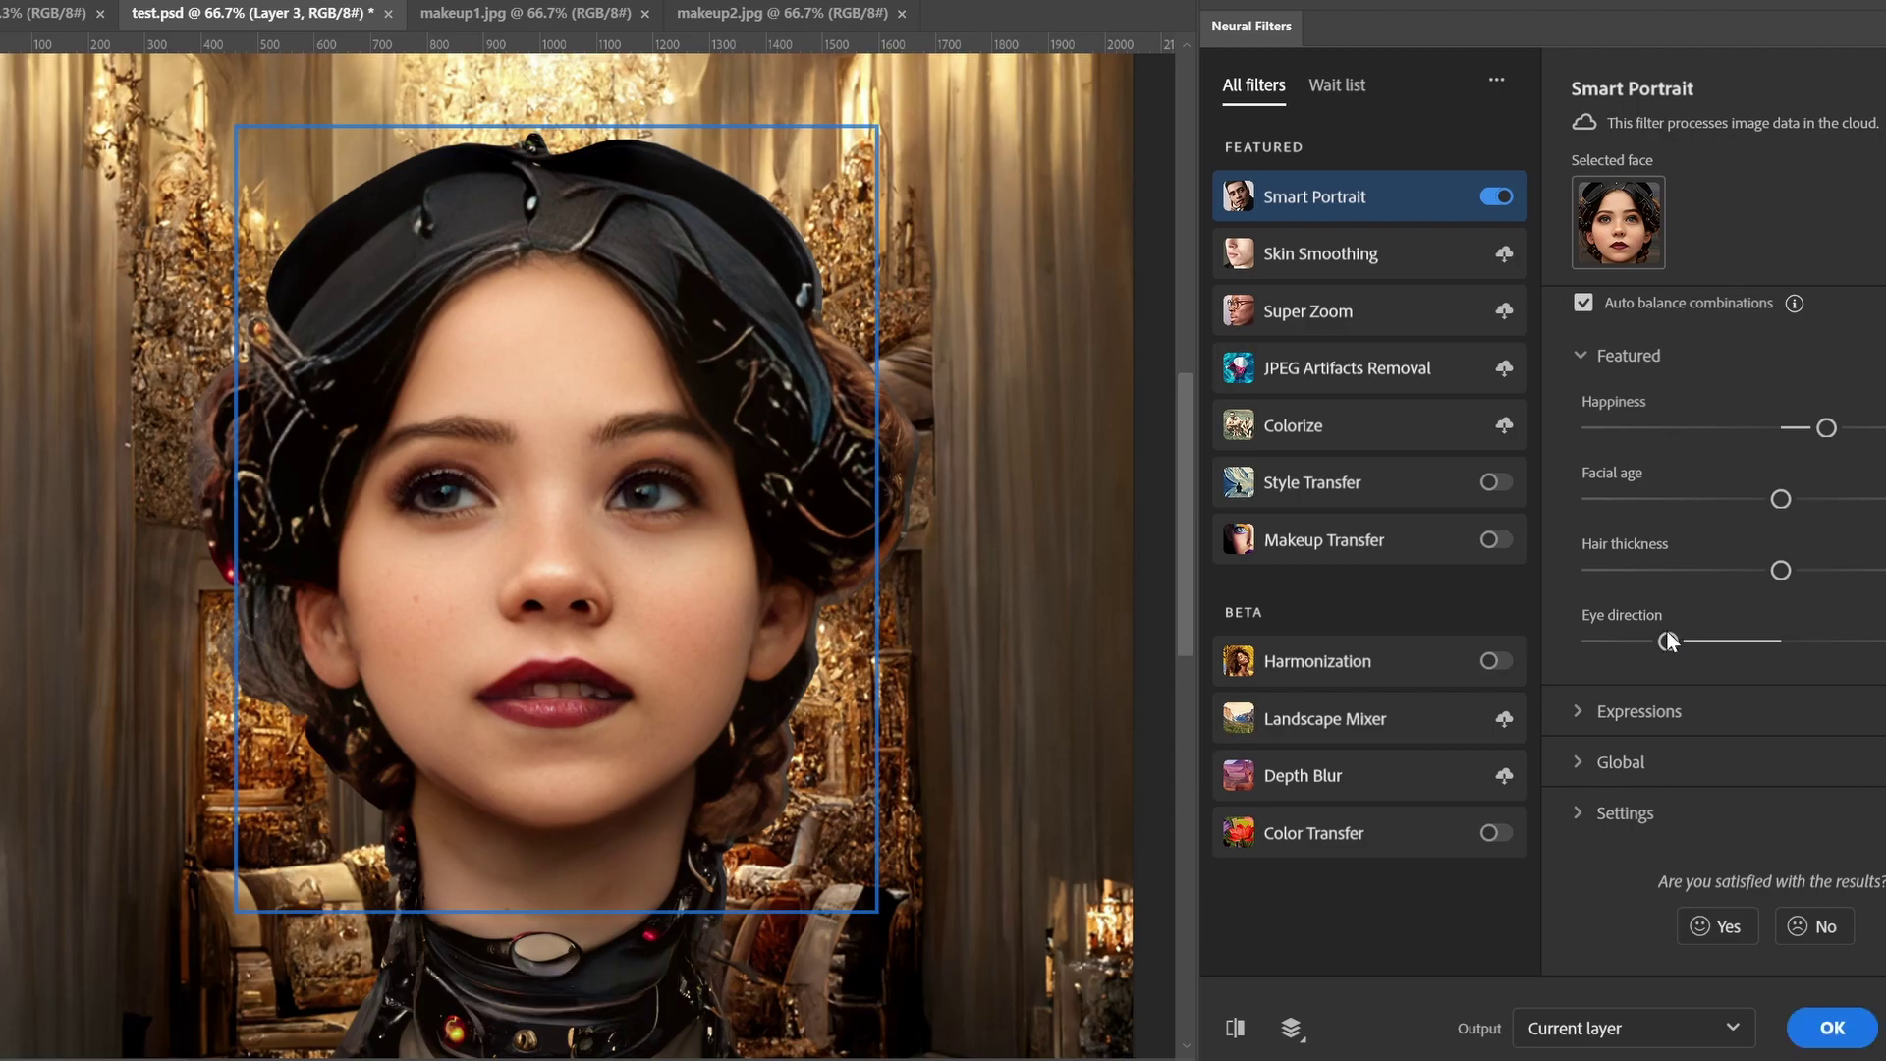
Raise Surprise to maximum and add some Anger in the Expressions adjustments.
click(1592, 712)
scroll(1759, 670, down, 3)
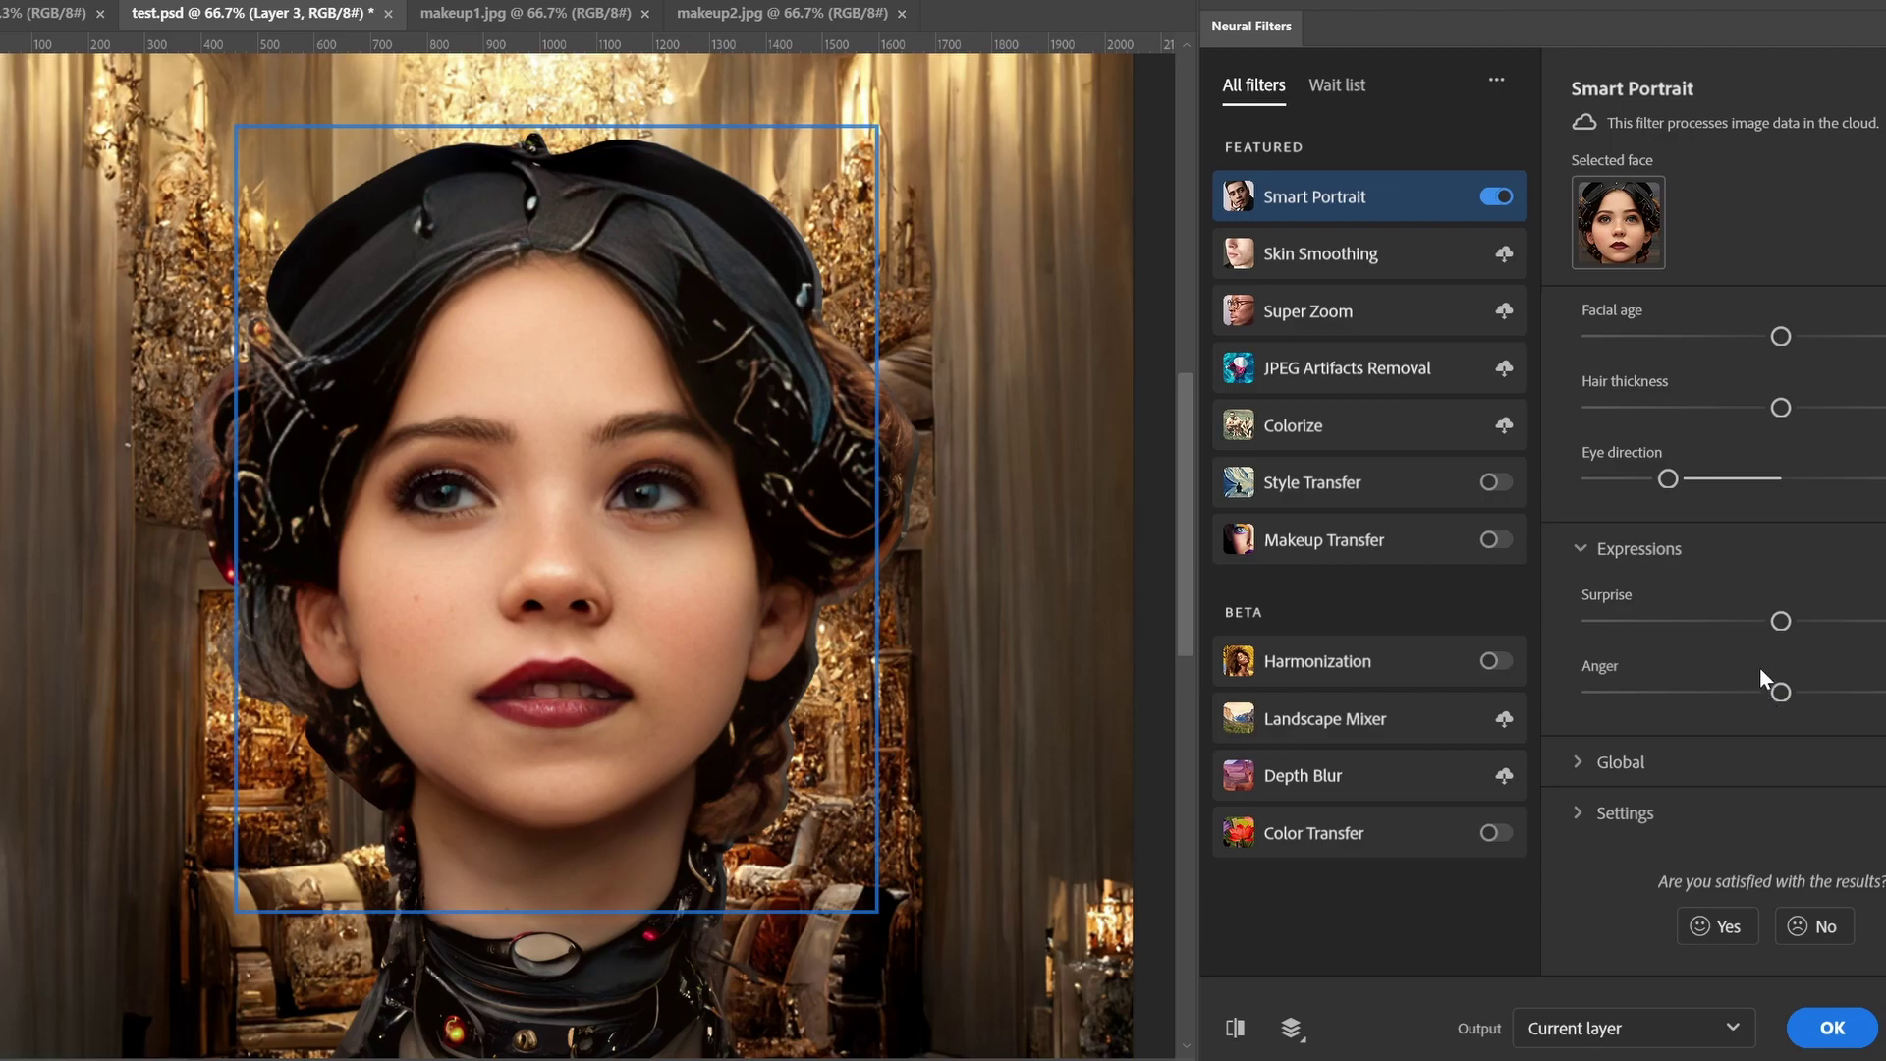
drag(1781, 621, 1838, 621)
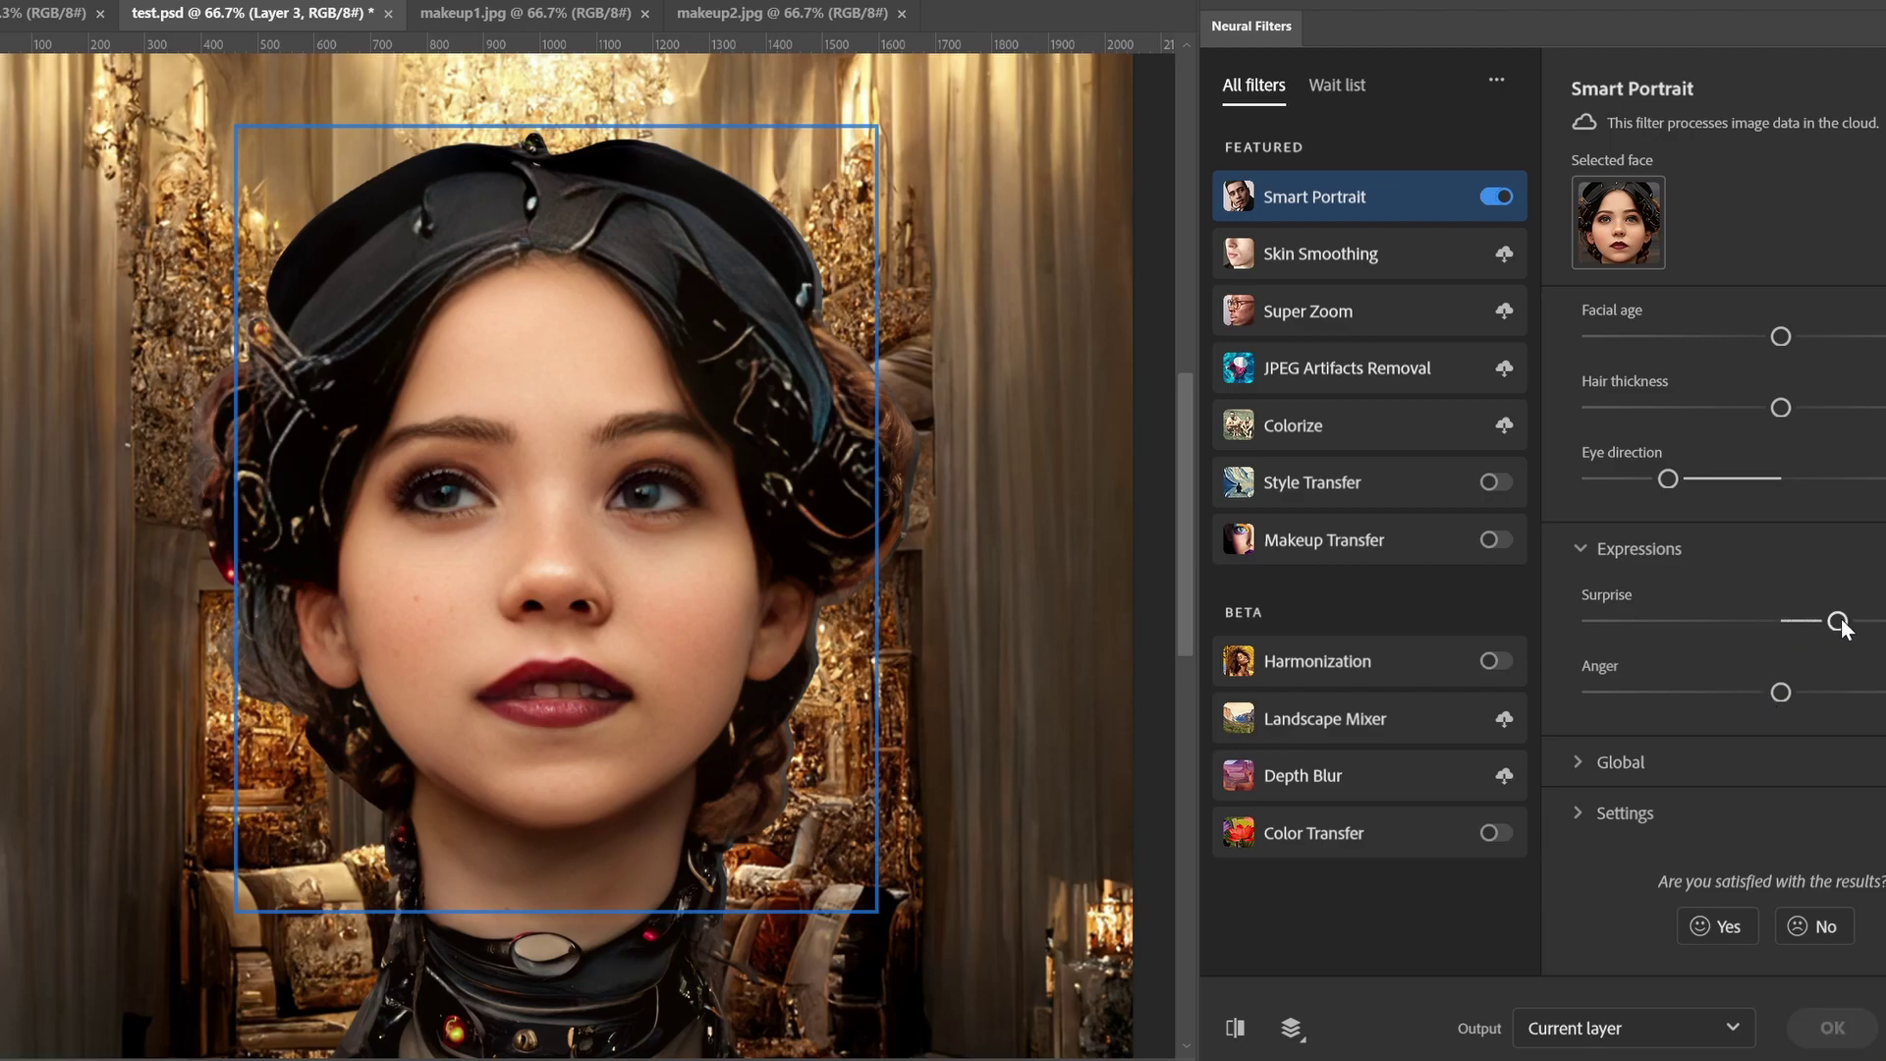
drag(1837, 621, 1885, 621)
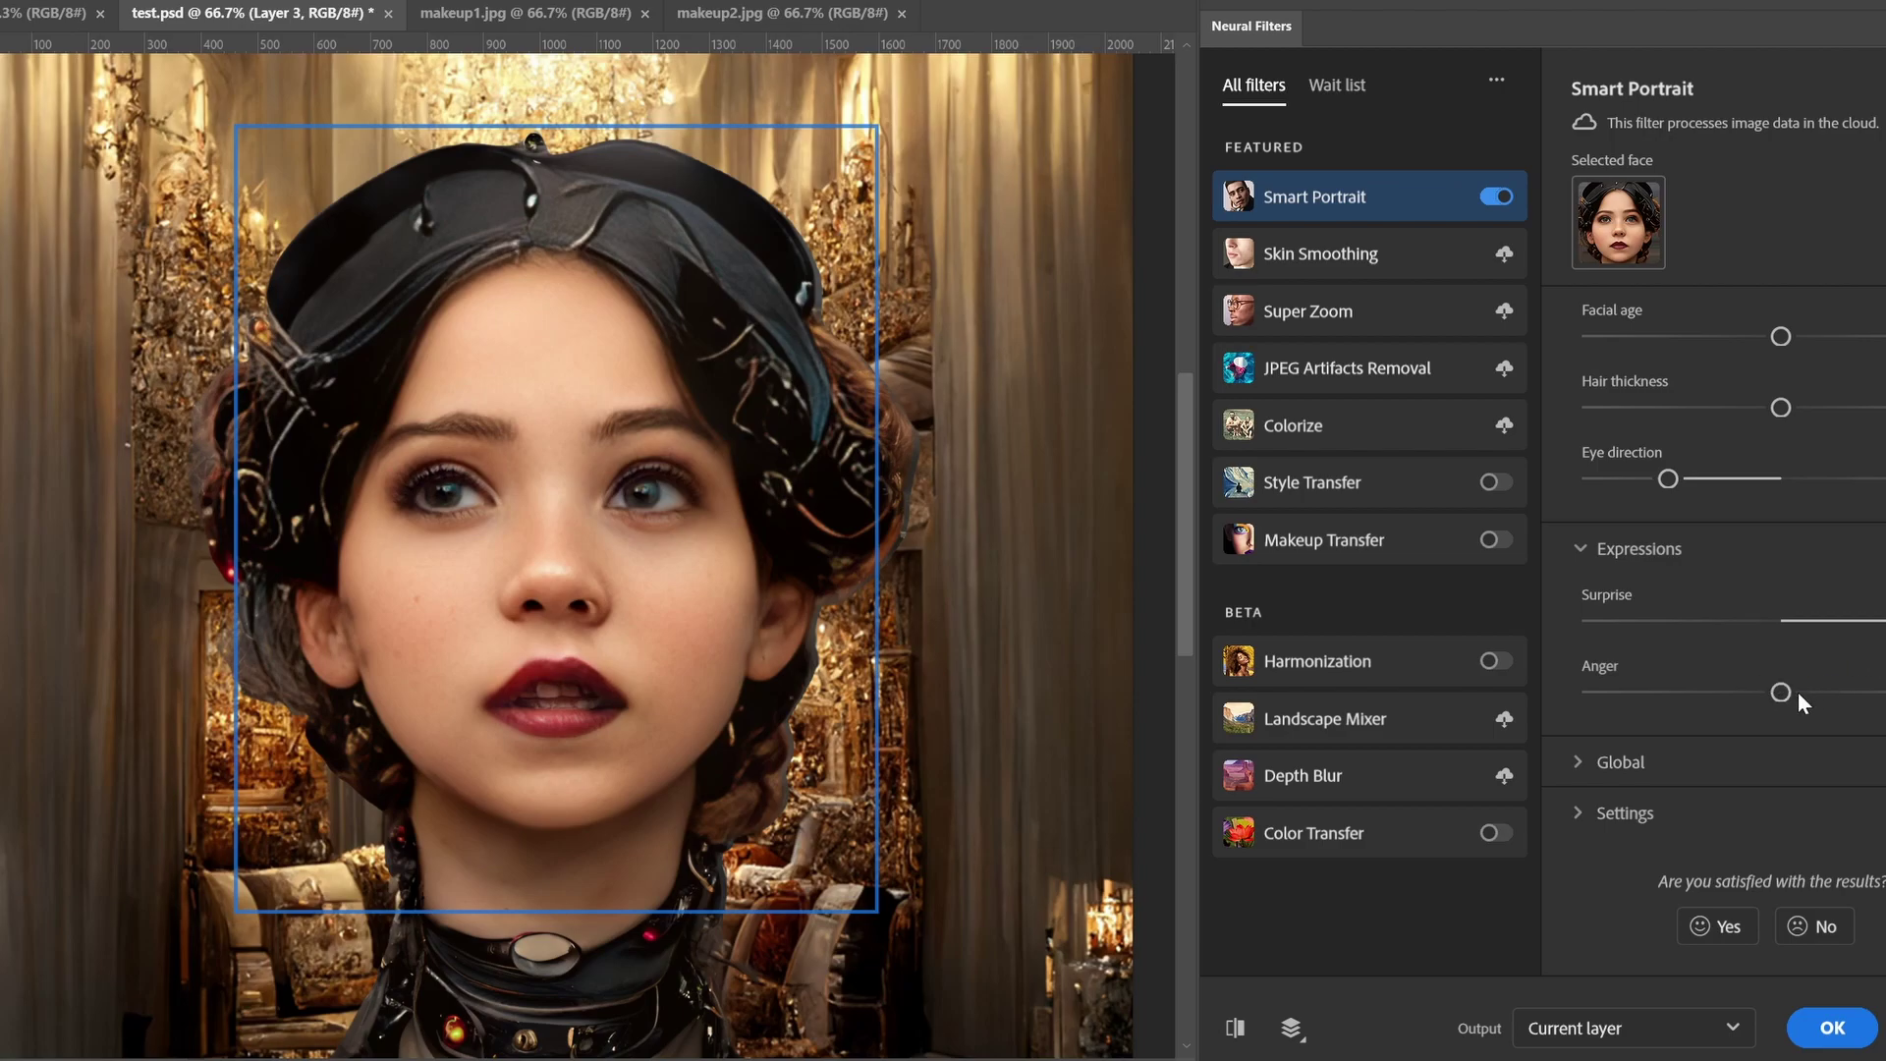
drag(1741, 693, 1794, 692)
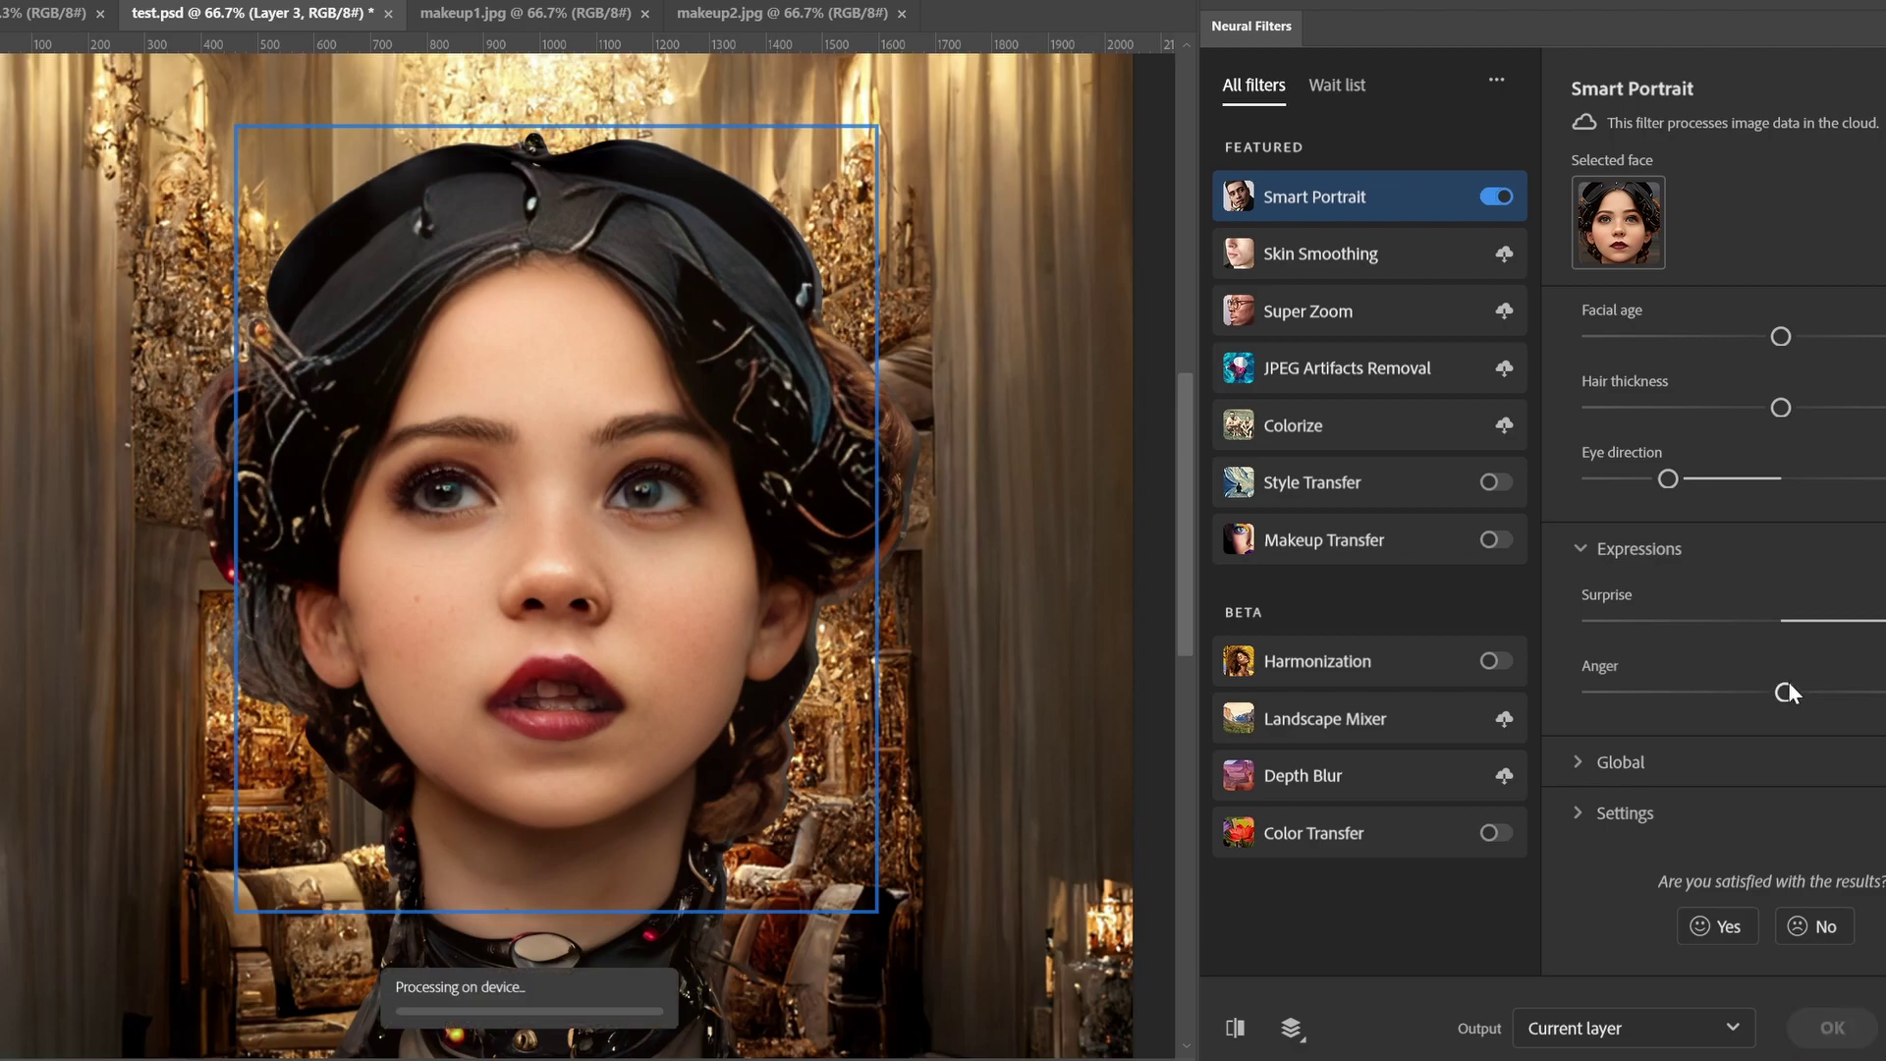
Adjust Head direction and Light direction in Global adjustments, then expand Settings.
click(1616, 763)
scroll(1690, 703, down, 3)
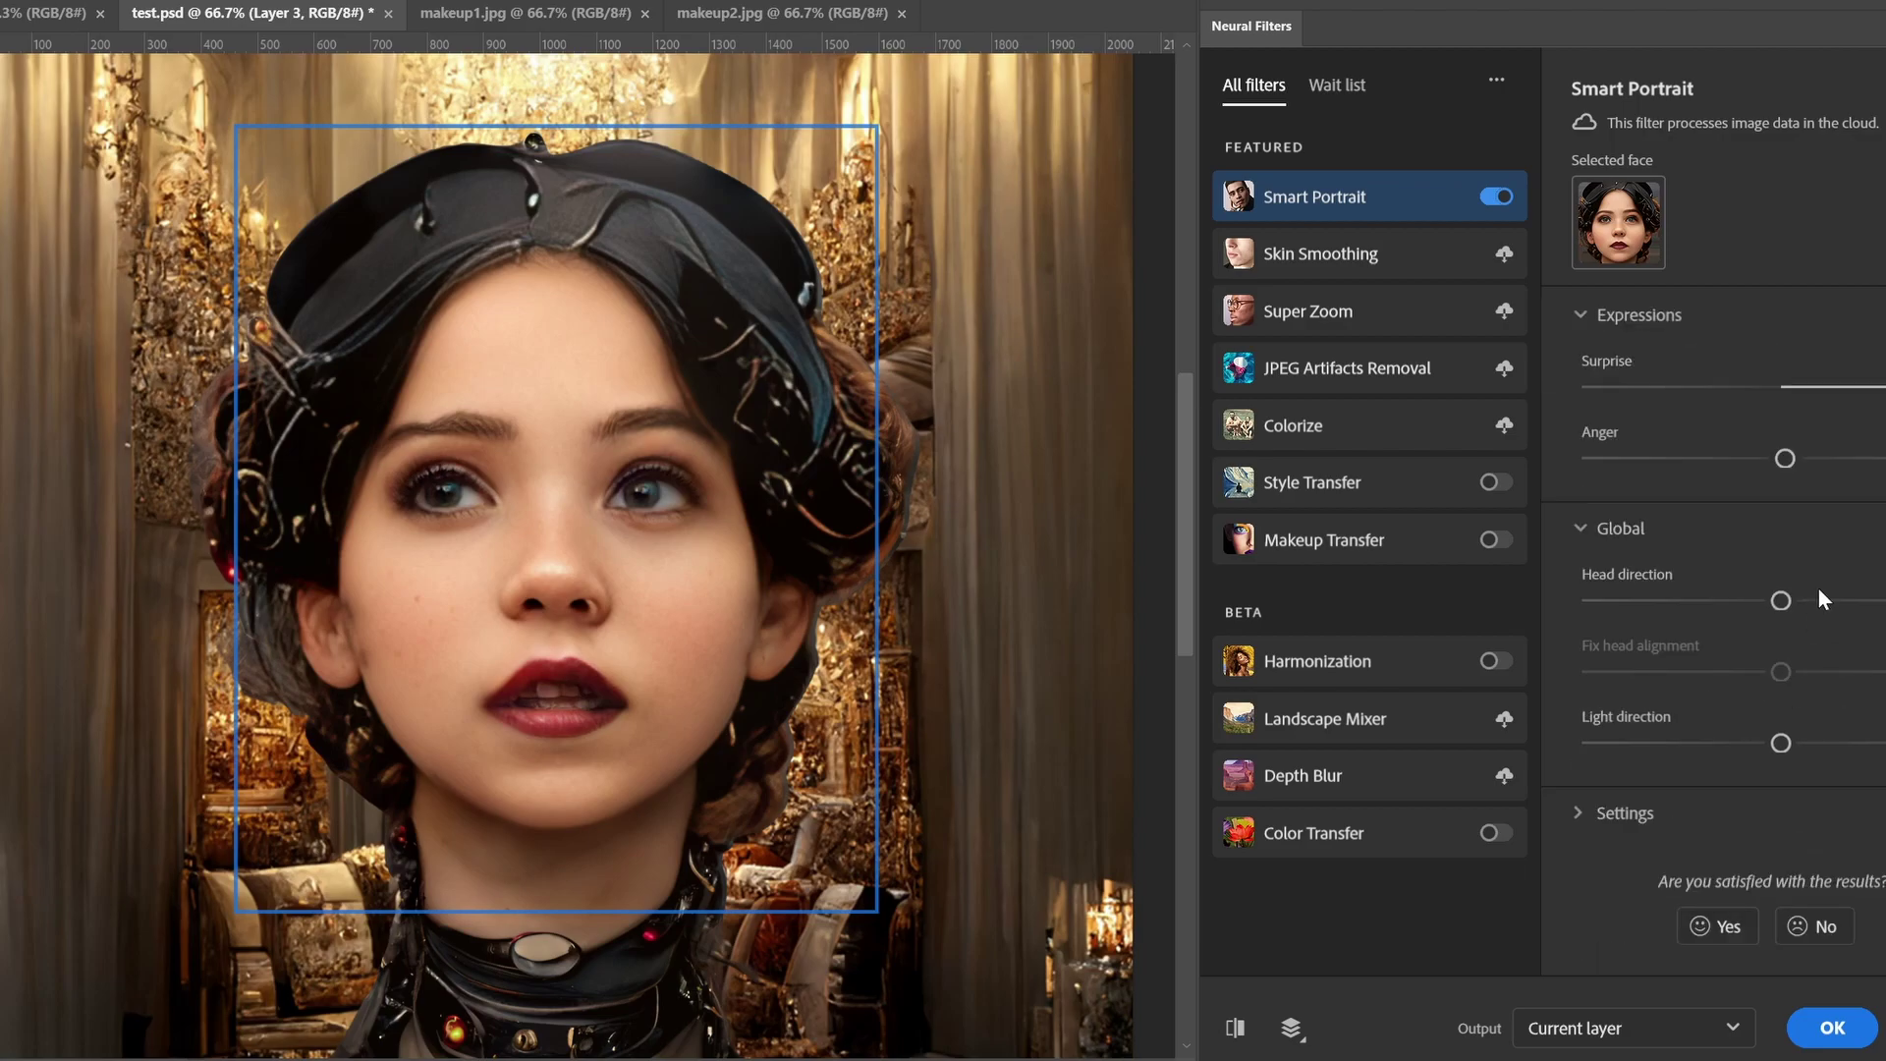
mouse_move(1782, 604)
mouse_down()
mouse_move(1883, 603)
mouse_move(1786, 603)
mouse_up()
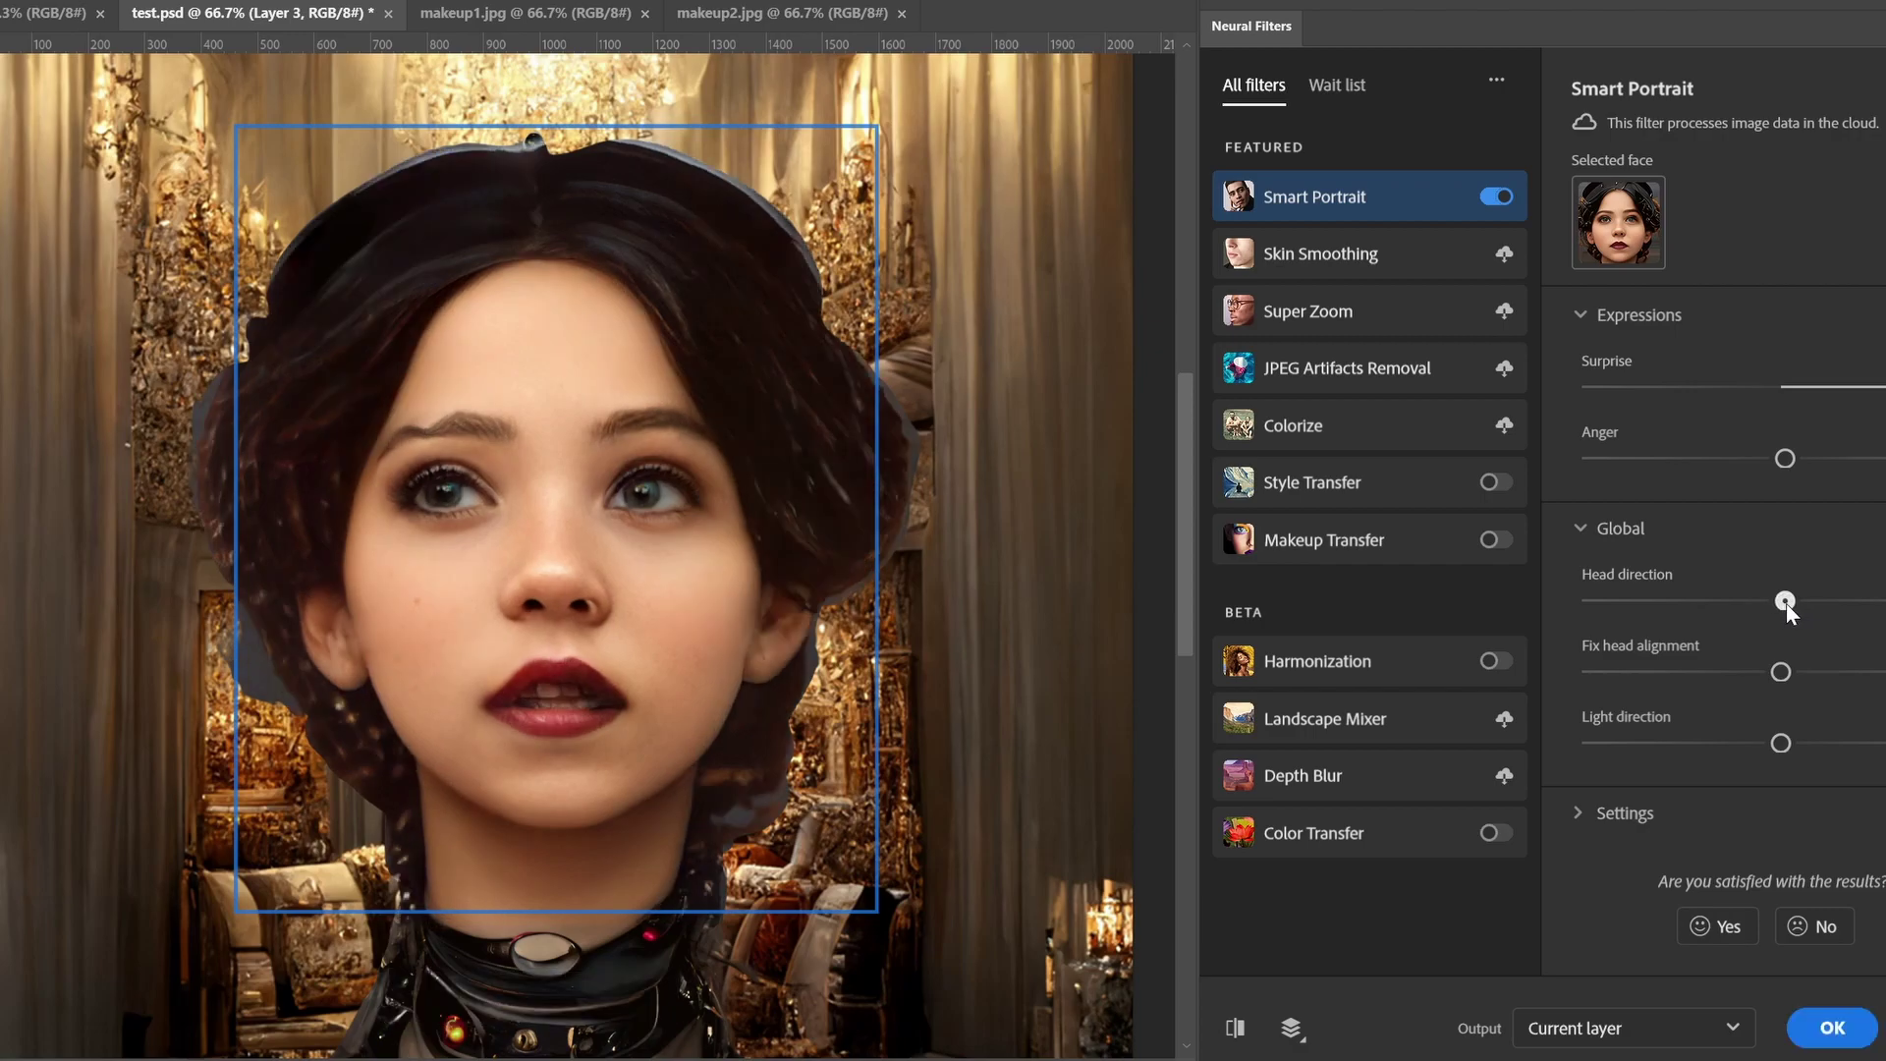
drag(1784, 604, 1781, 603)
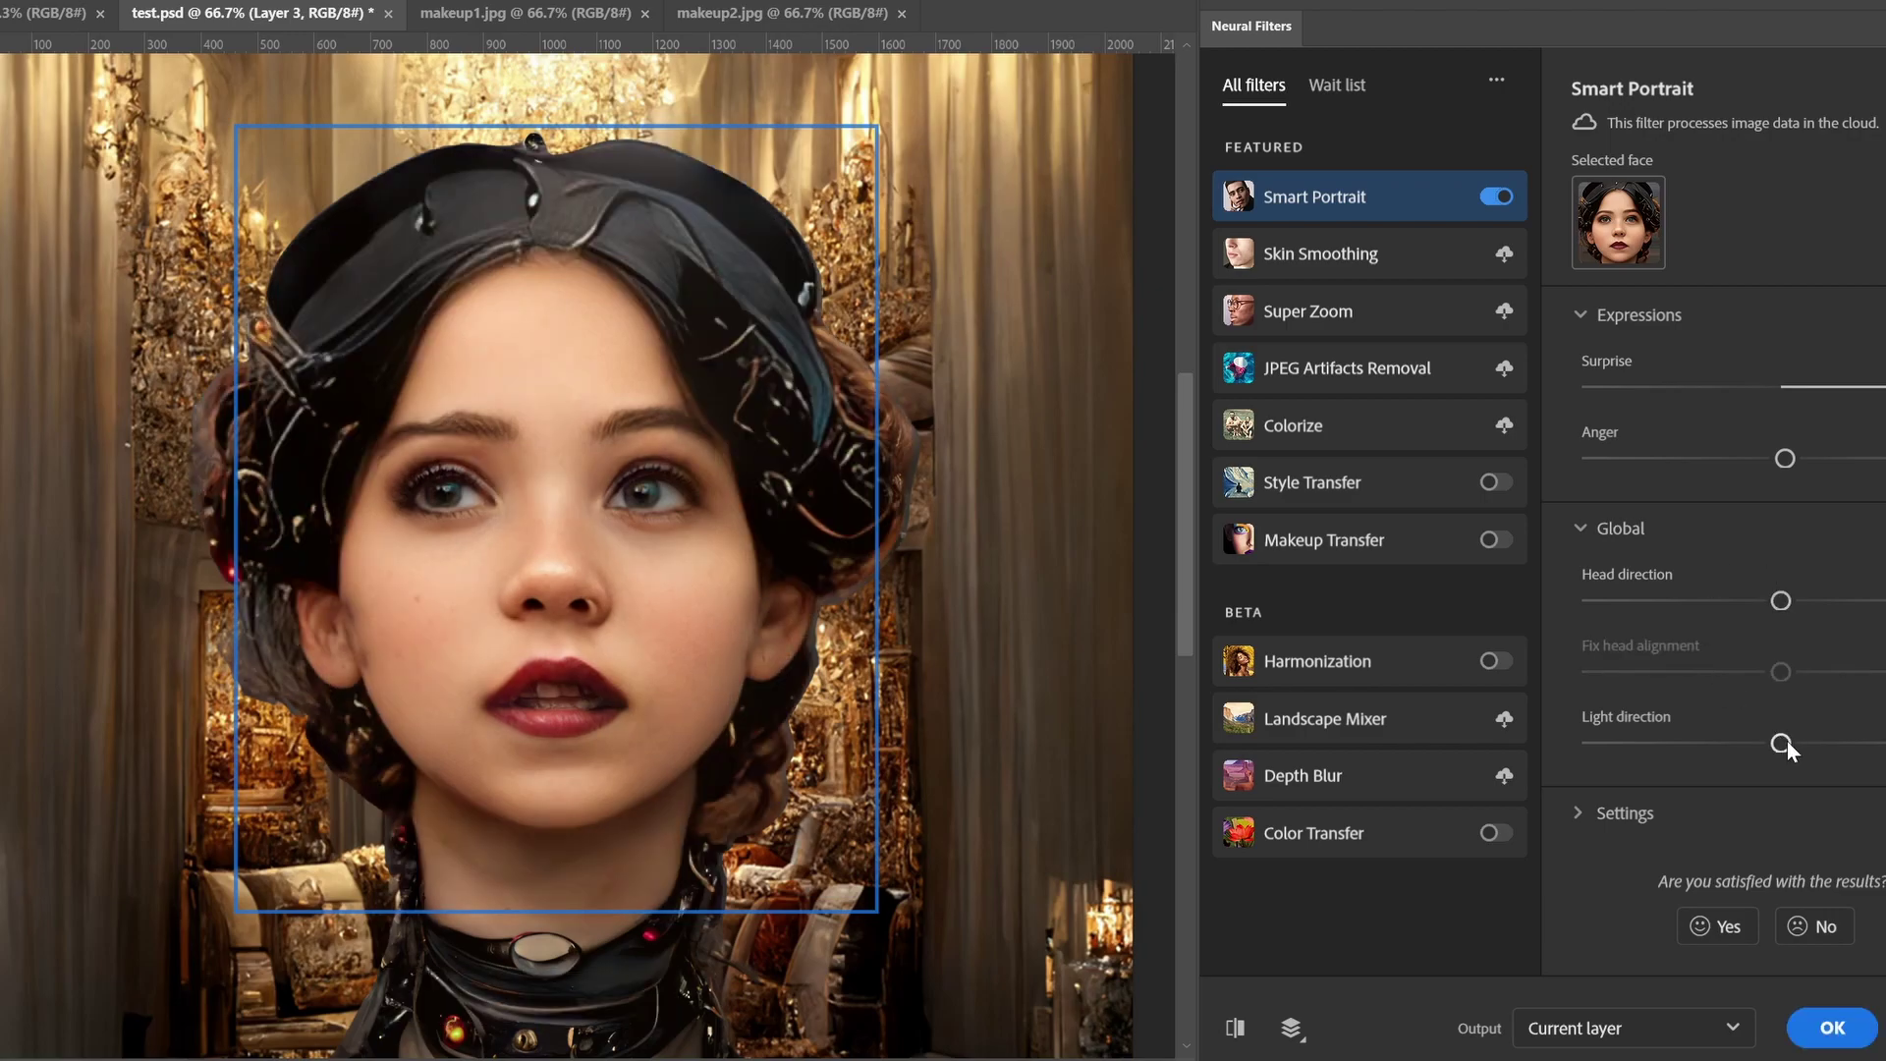
drag(1838, 744, 1782, 752)
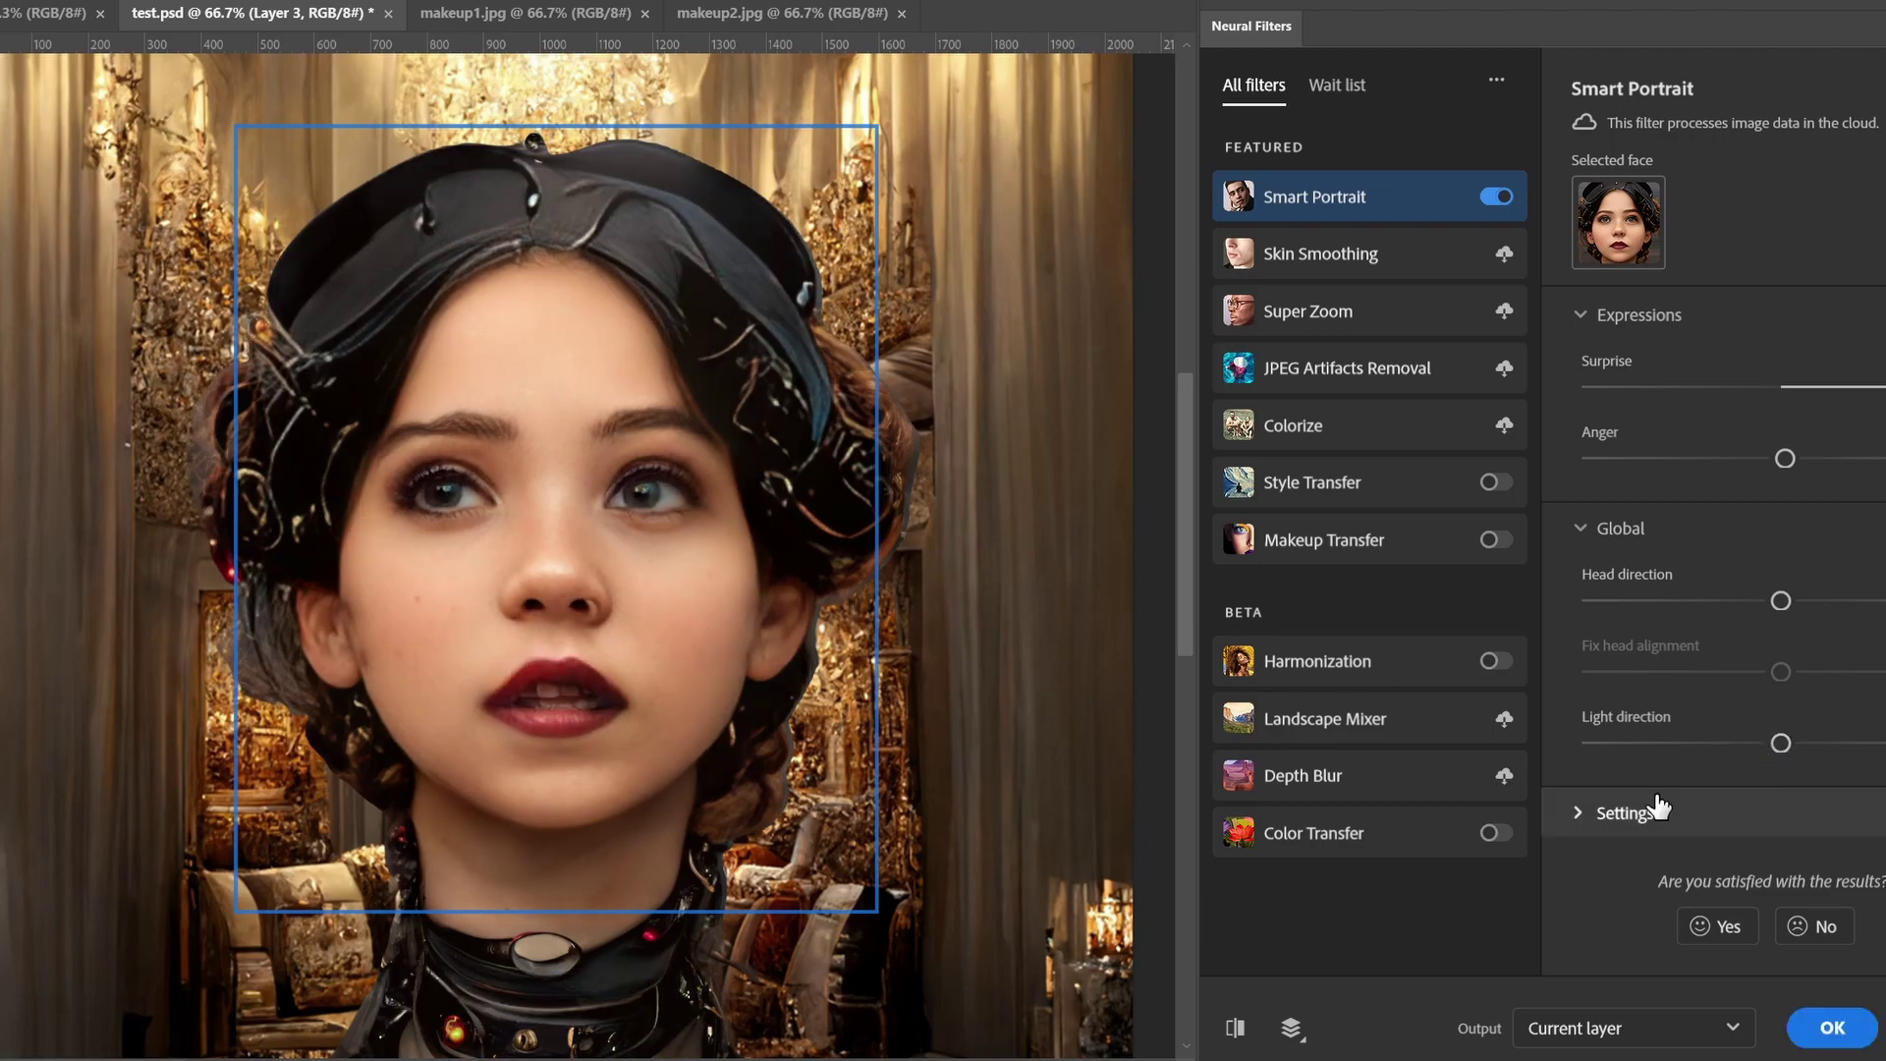
click(1592, 813)
Lower the Happiness slider a little and apply Smart Portrait with OK.
scroll(1672, 786, down, 2)
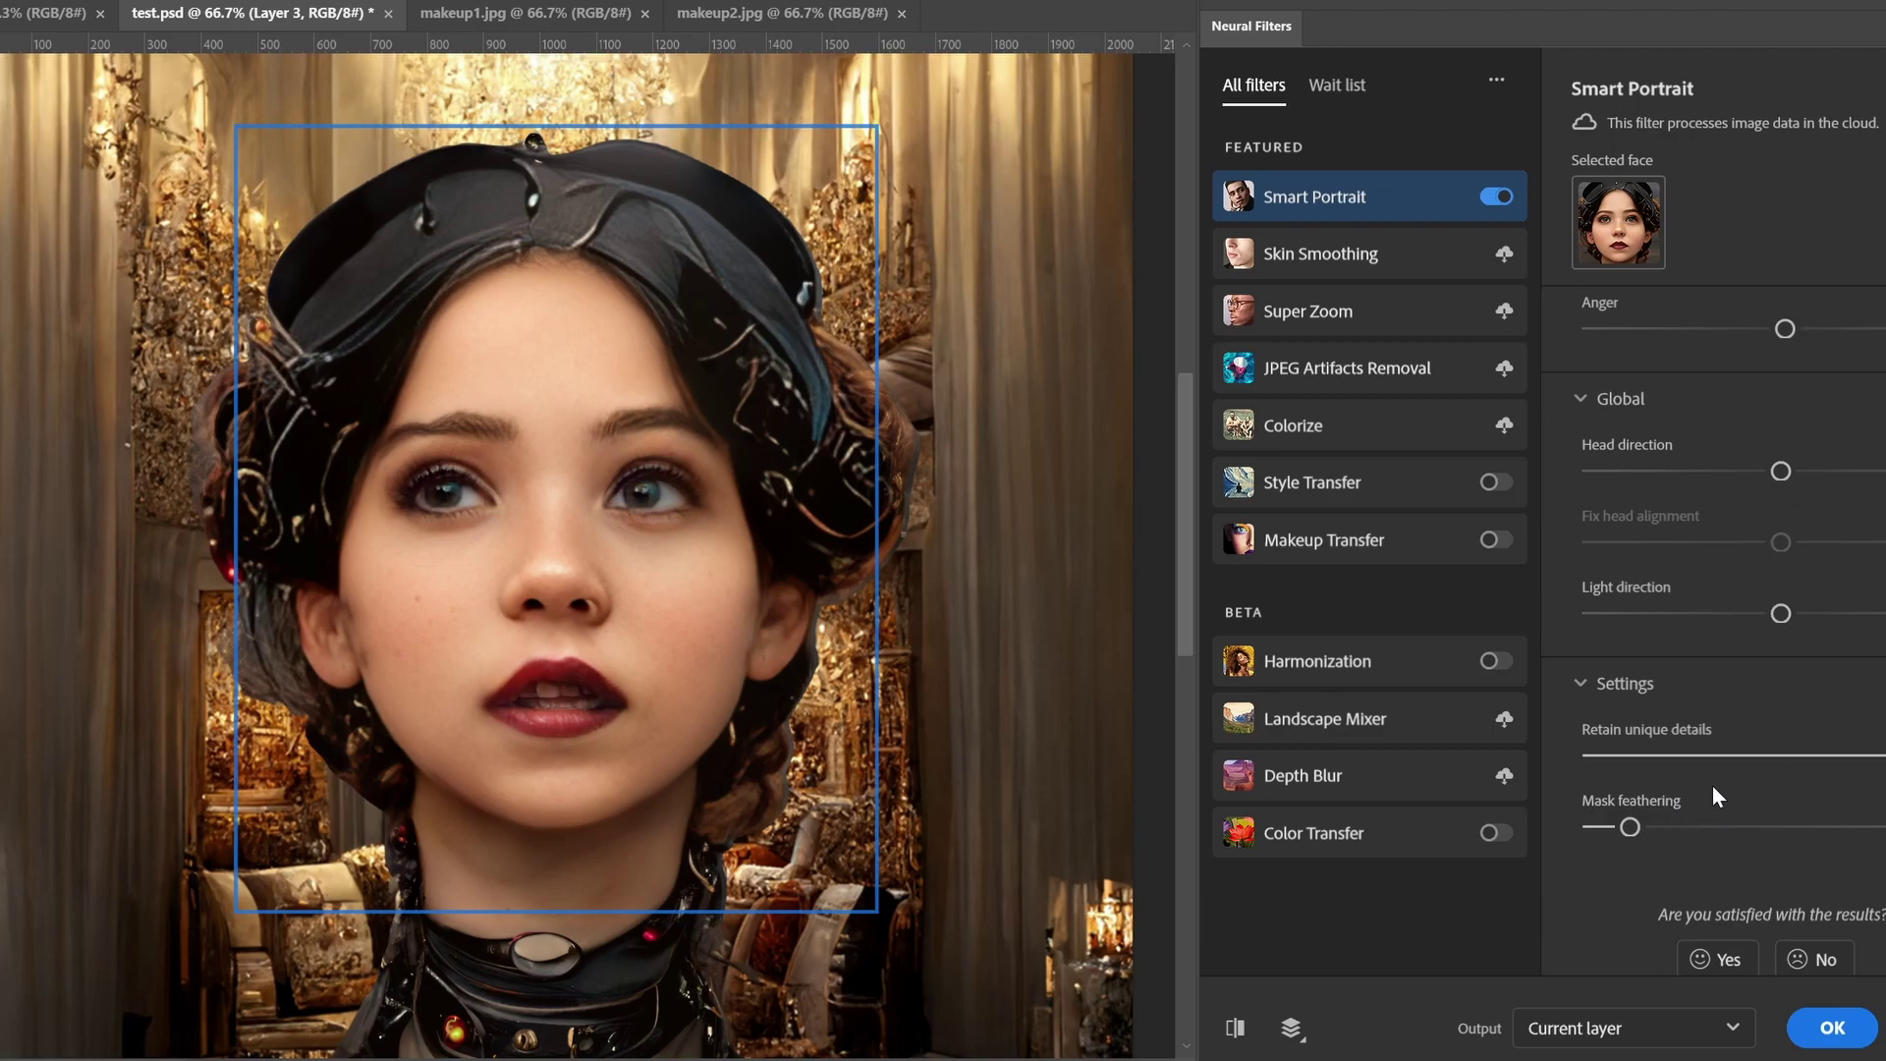
scroll(1719, 797, down, 1)
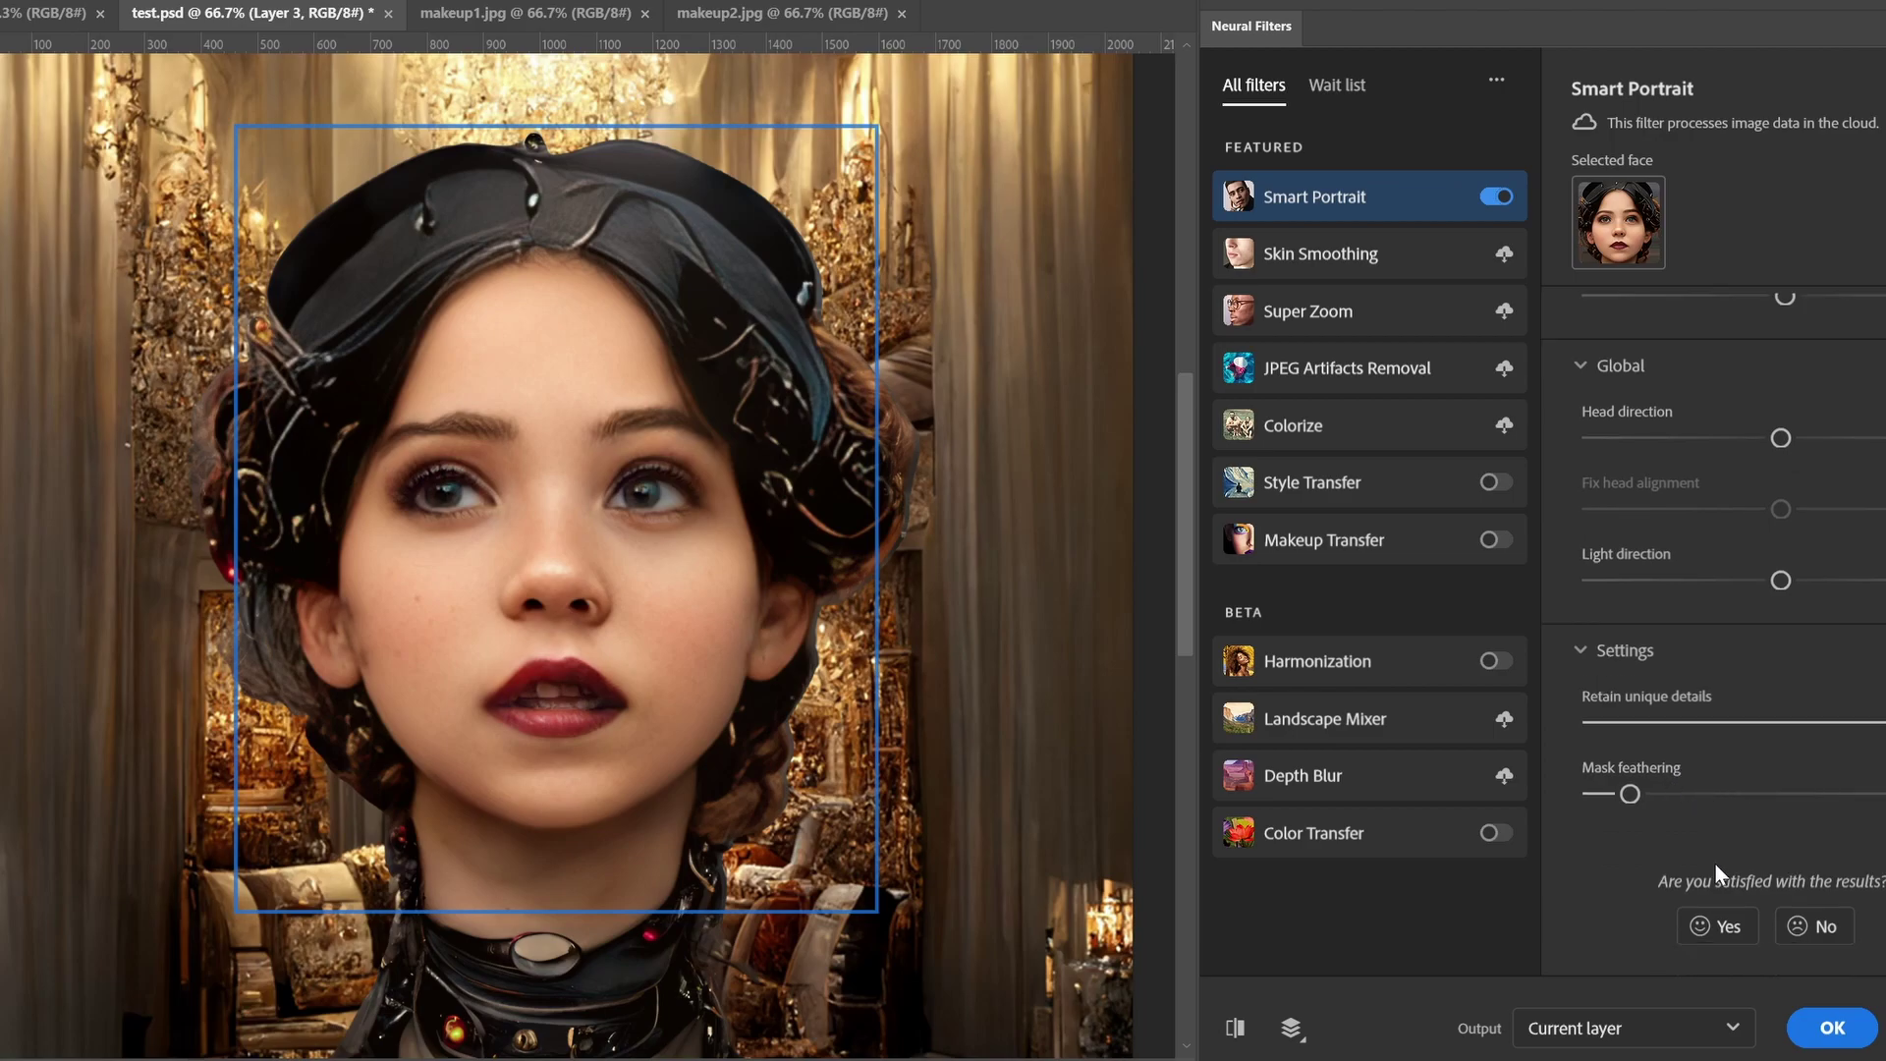
scroll(1713, 862, up, 9)
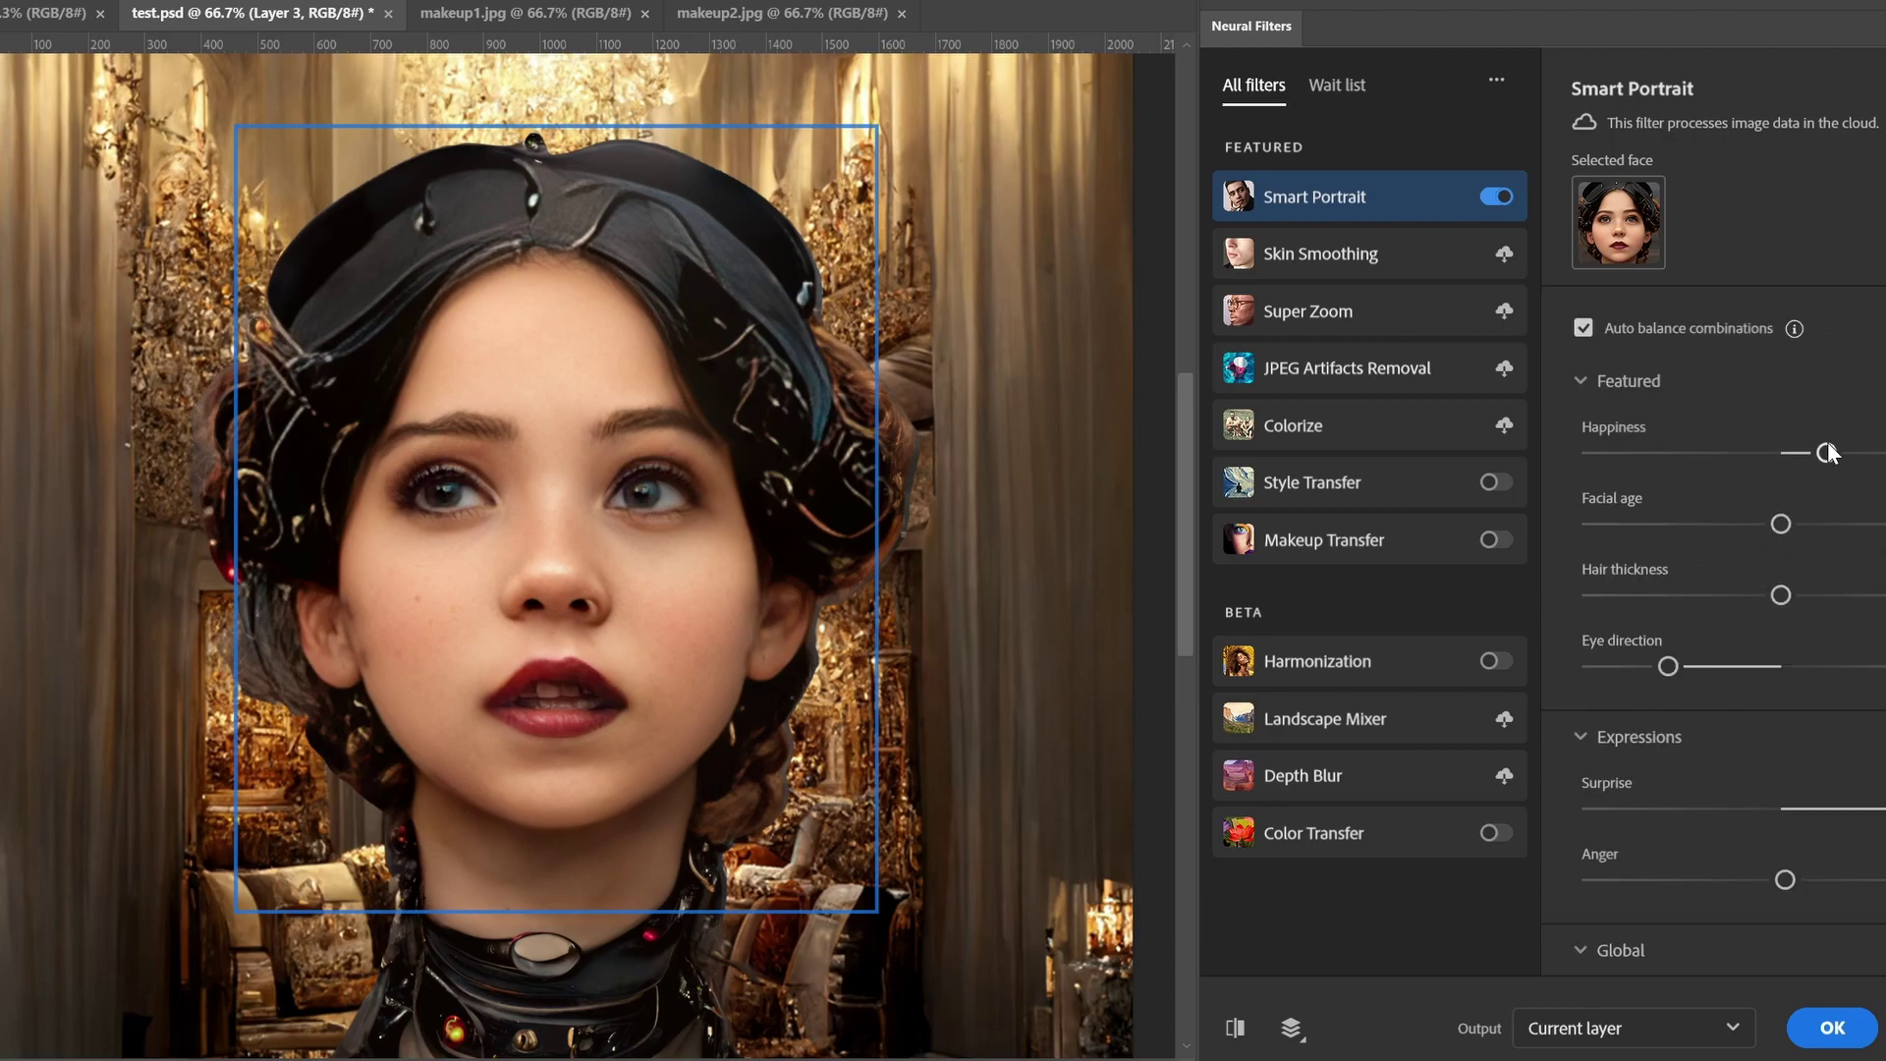
drag(1825, 453, 1694, 453)
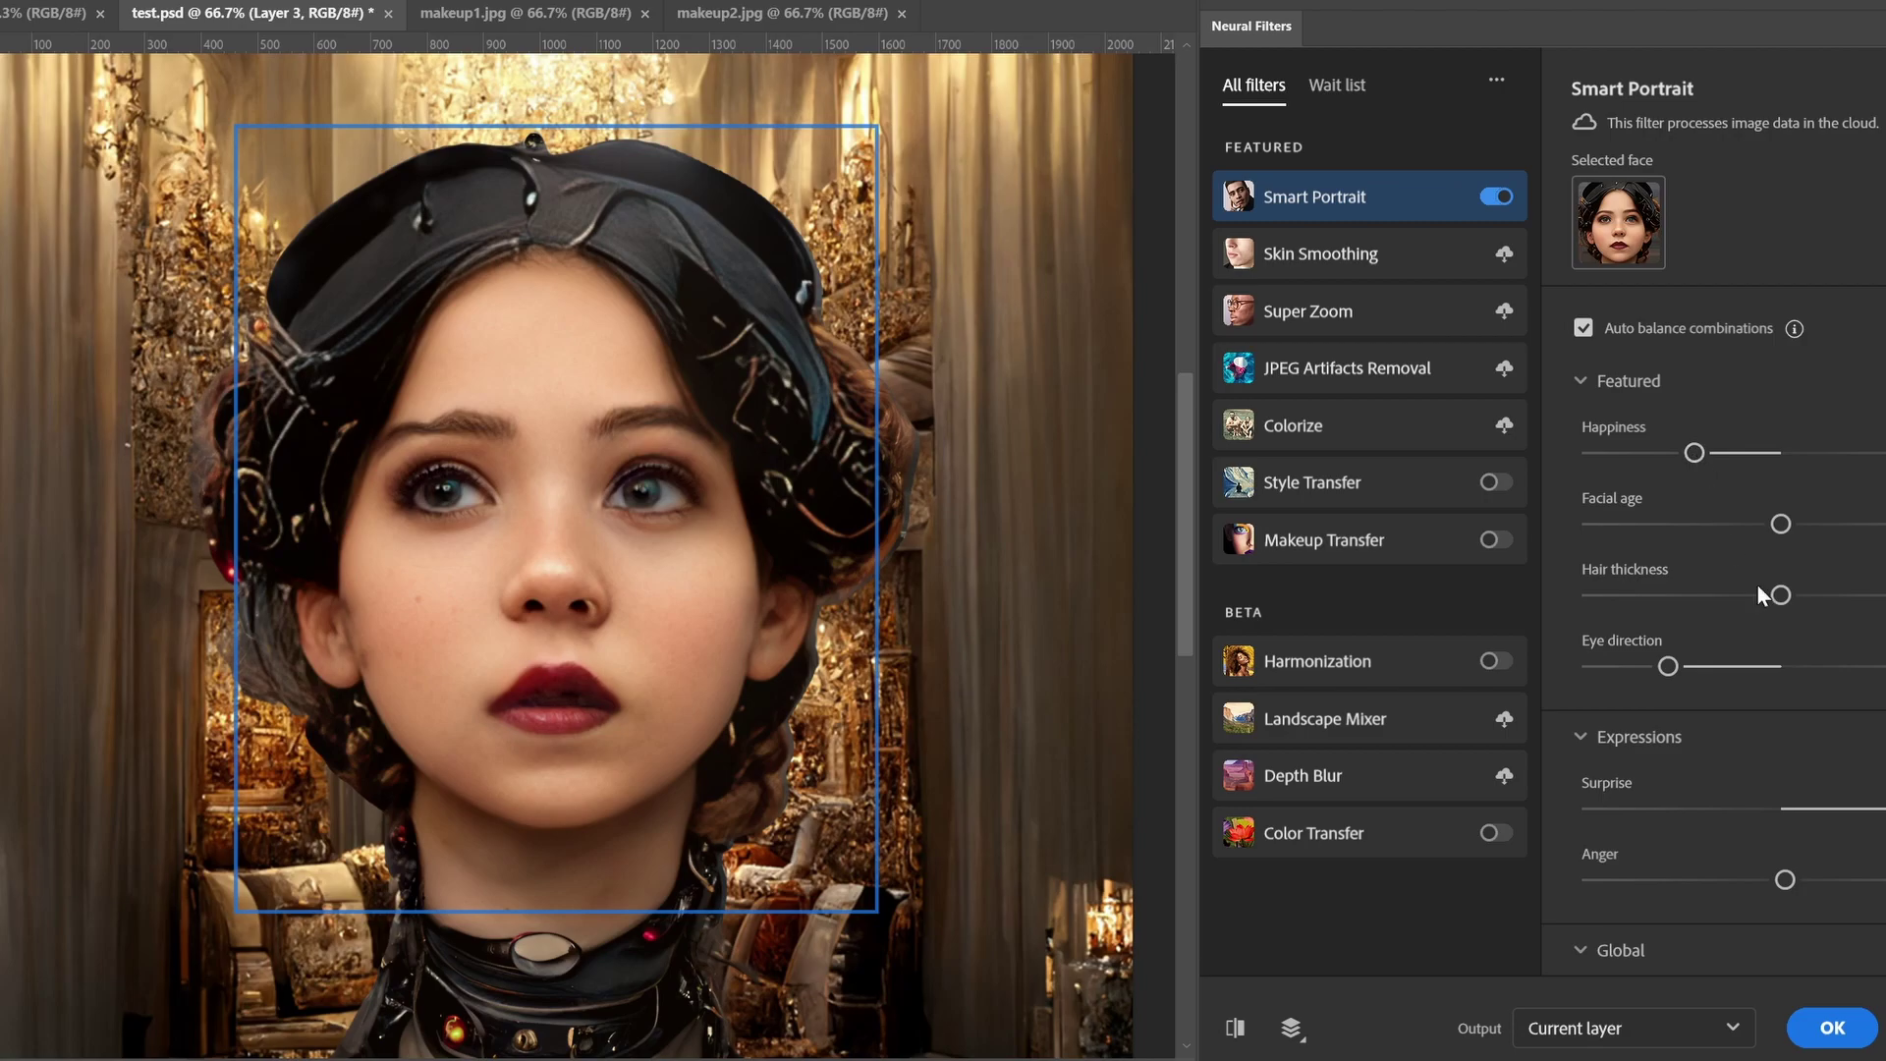
click(1833, 1029)
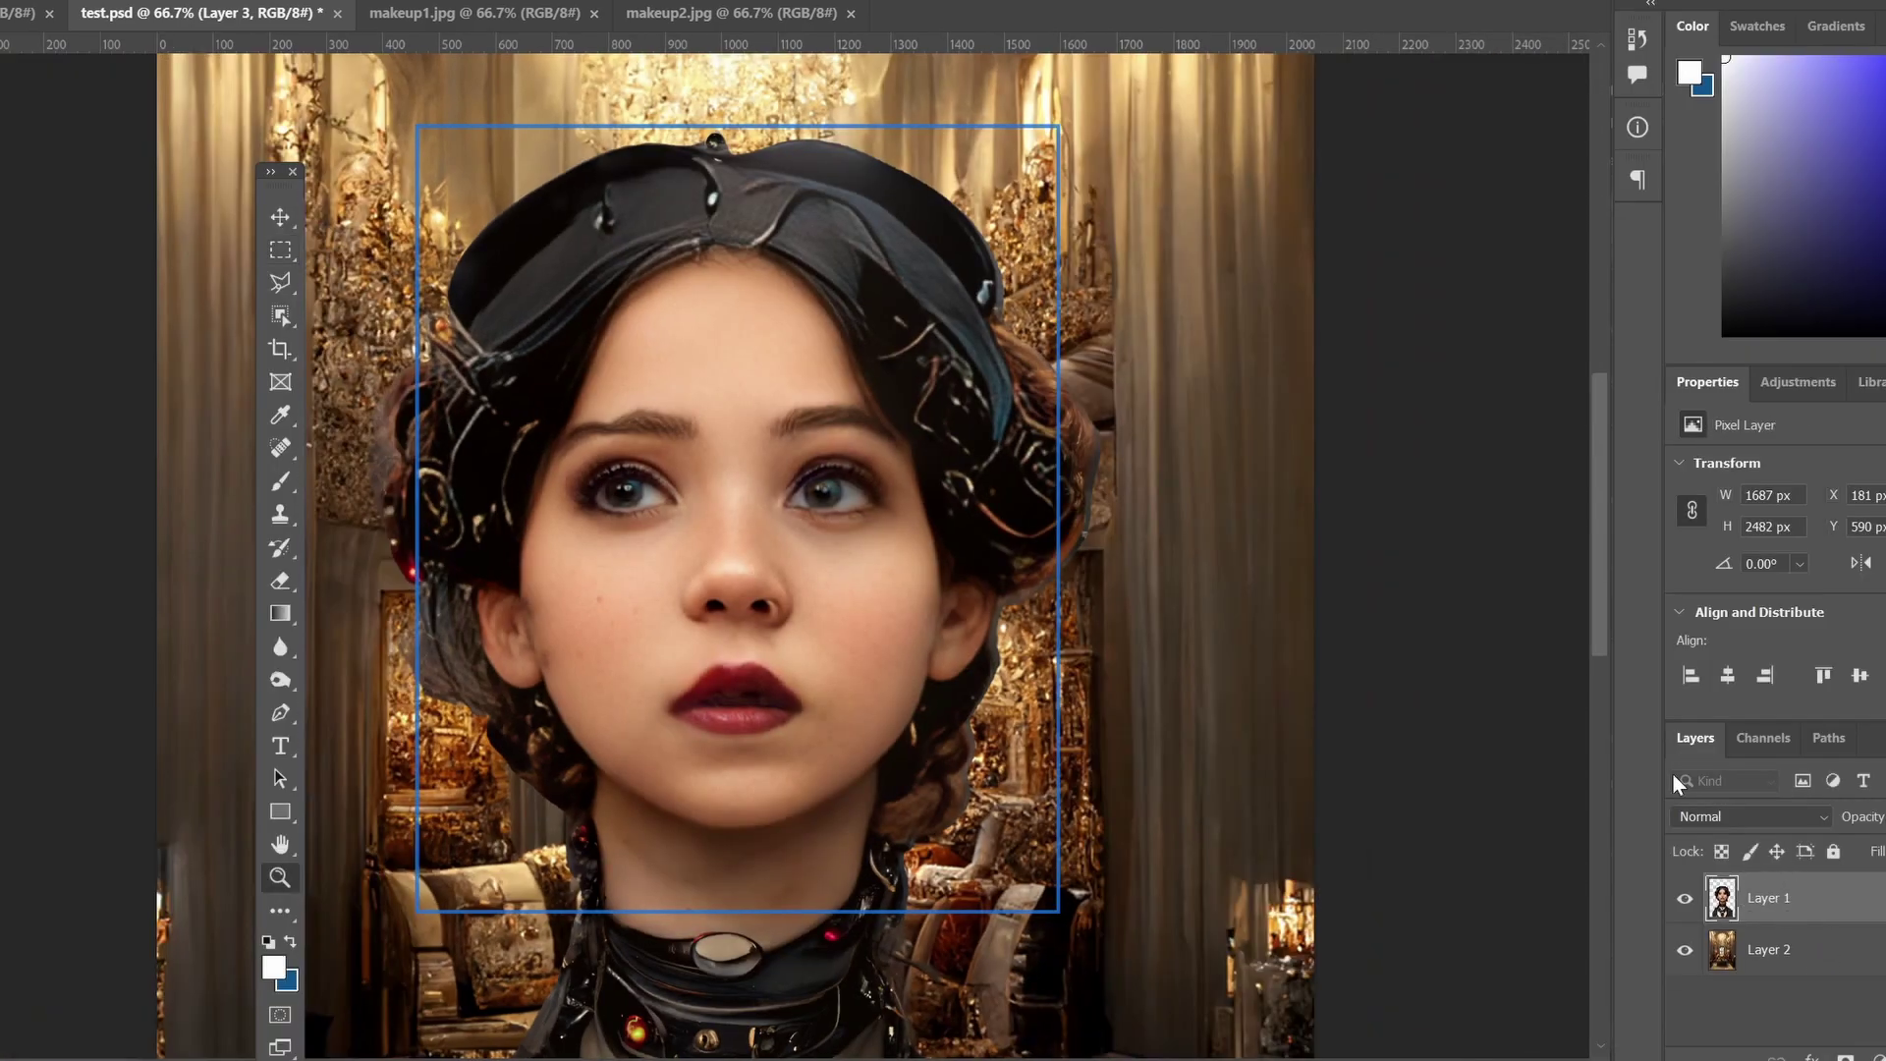
Clear the selection and compare the Neural Filters and latest Deselect states in History.
key(ctrl+d)
click(1637, 39)
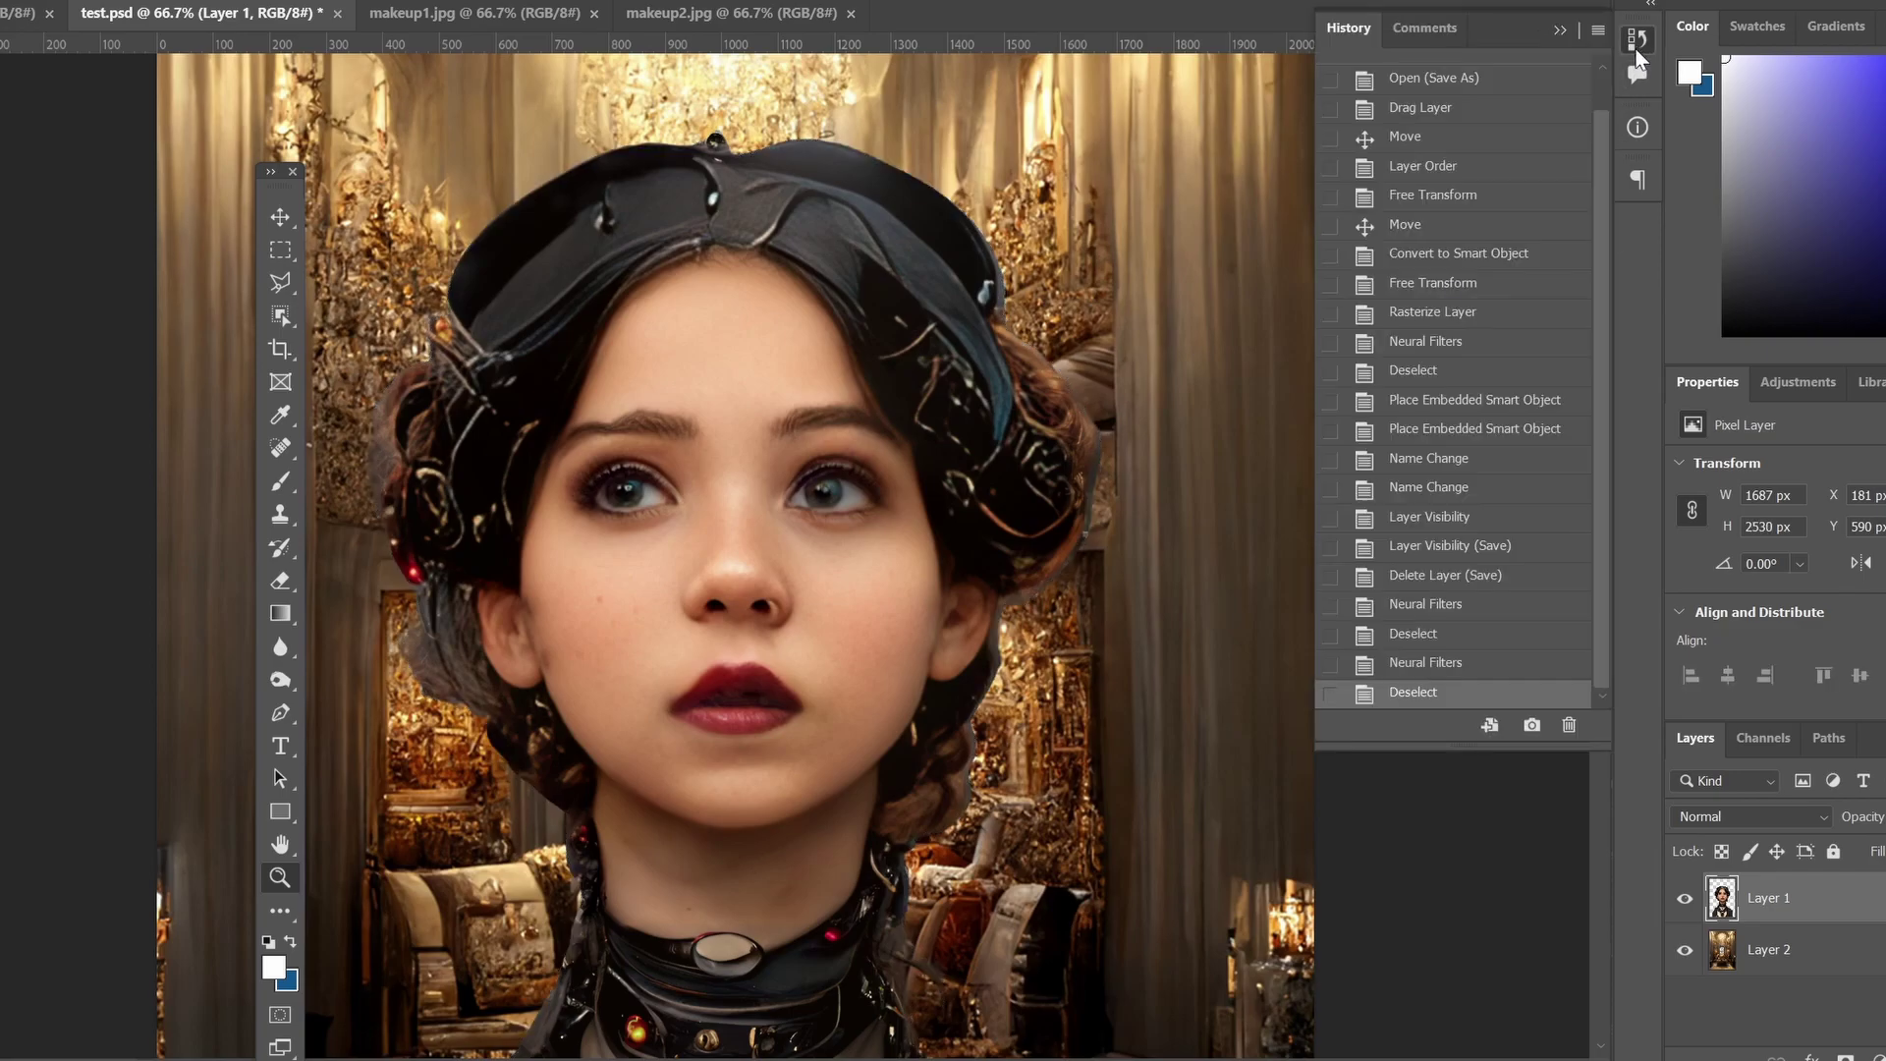
click(1437, 617)
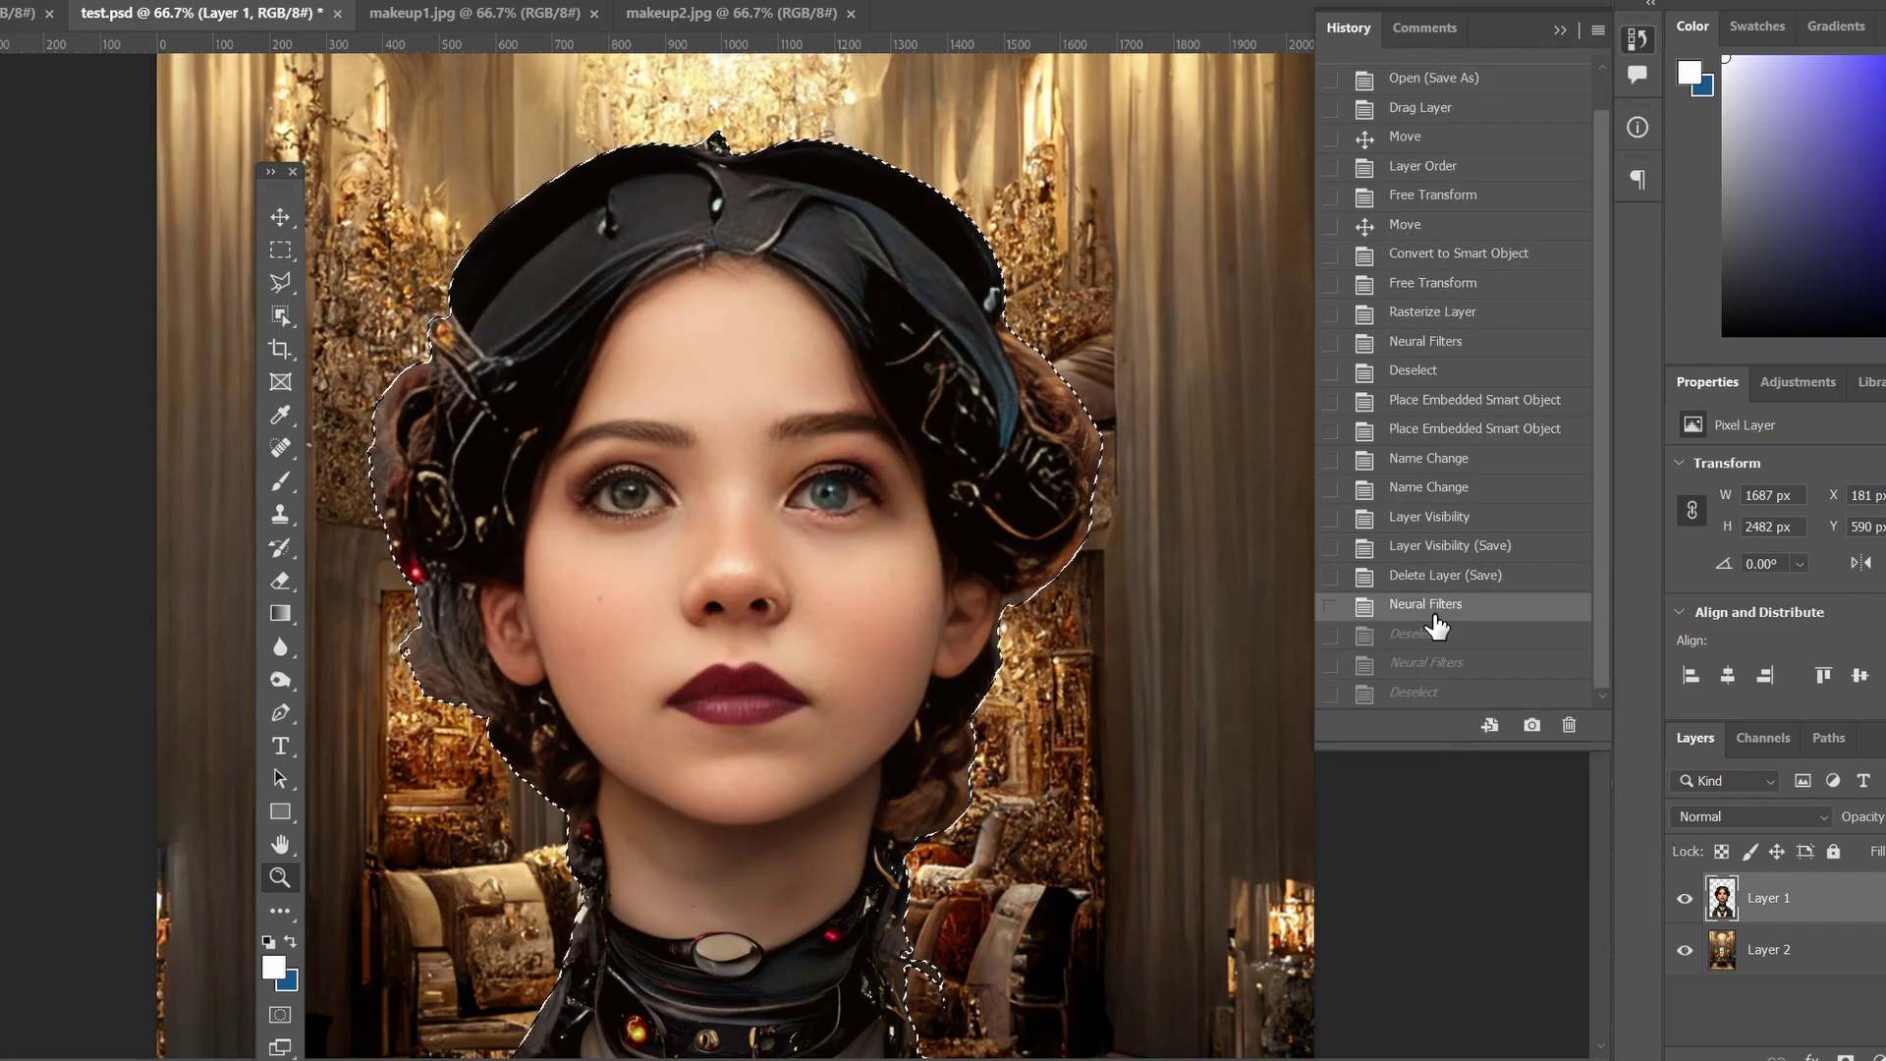
click(1426, 698)
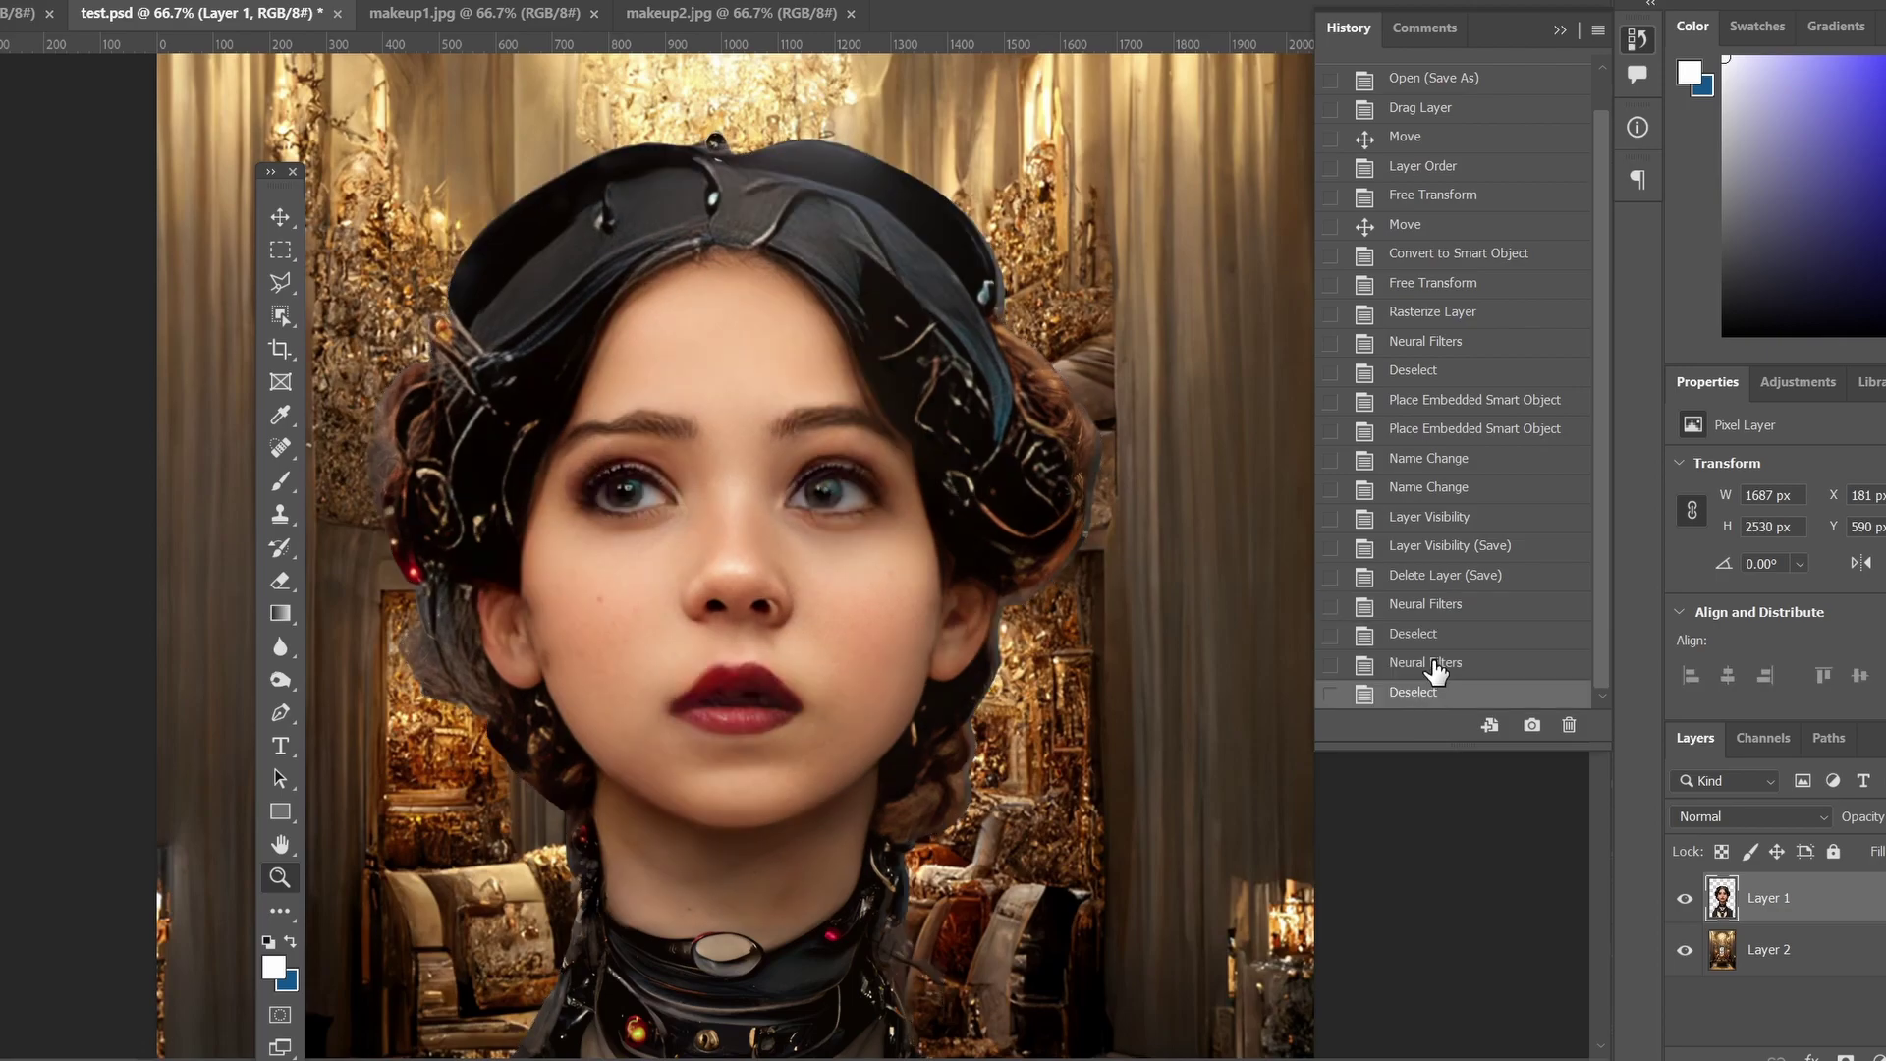
click(1429, 609)
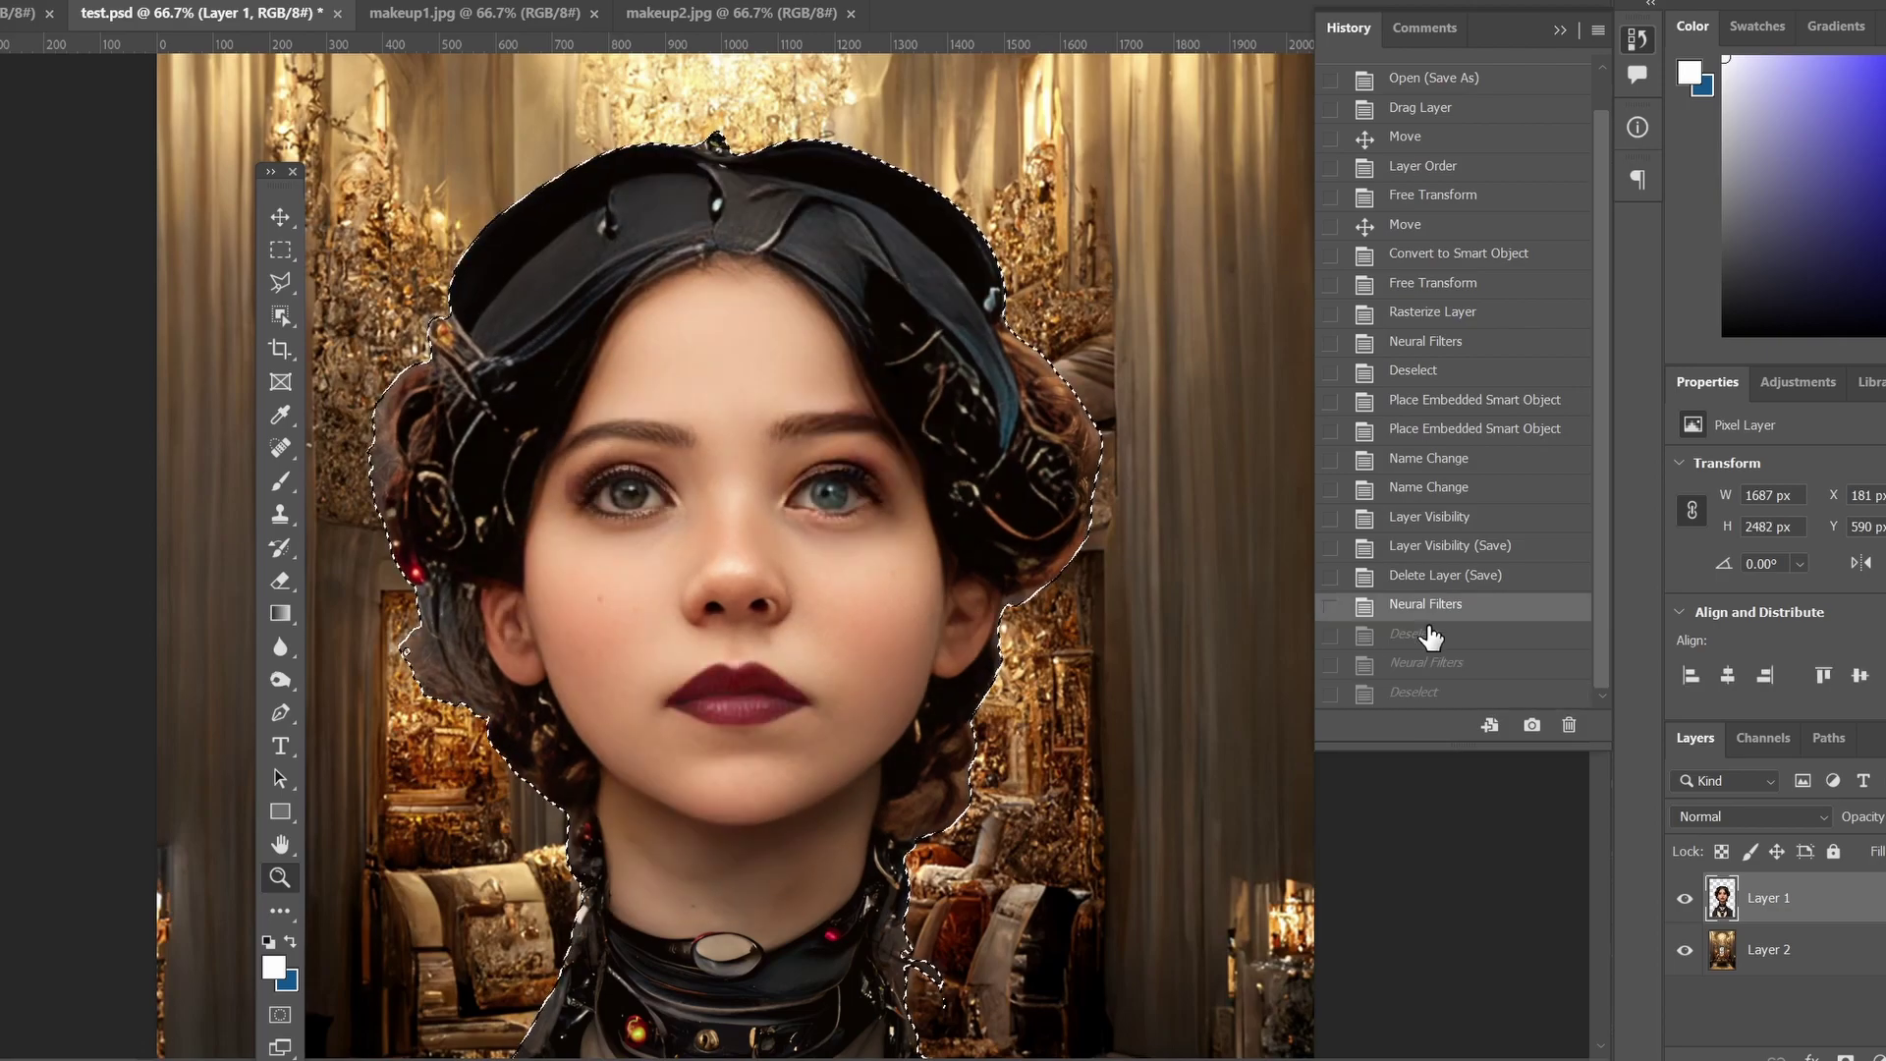
click(1415, 693)
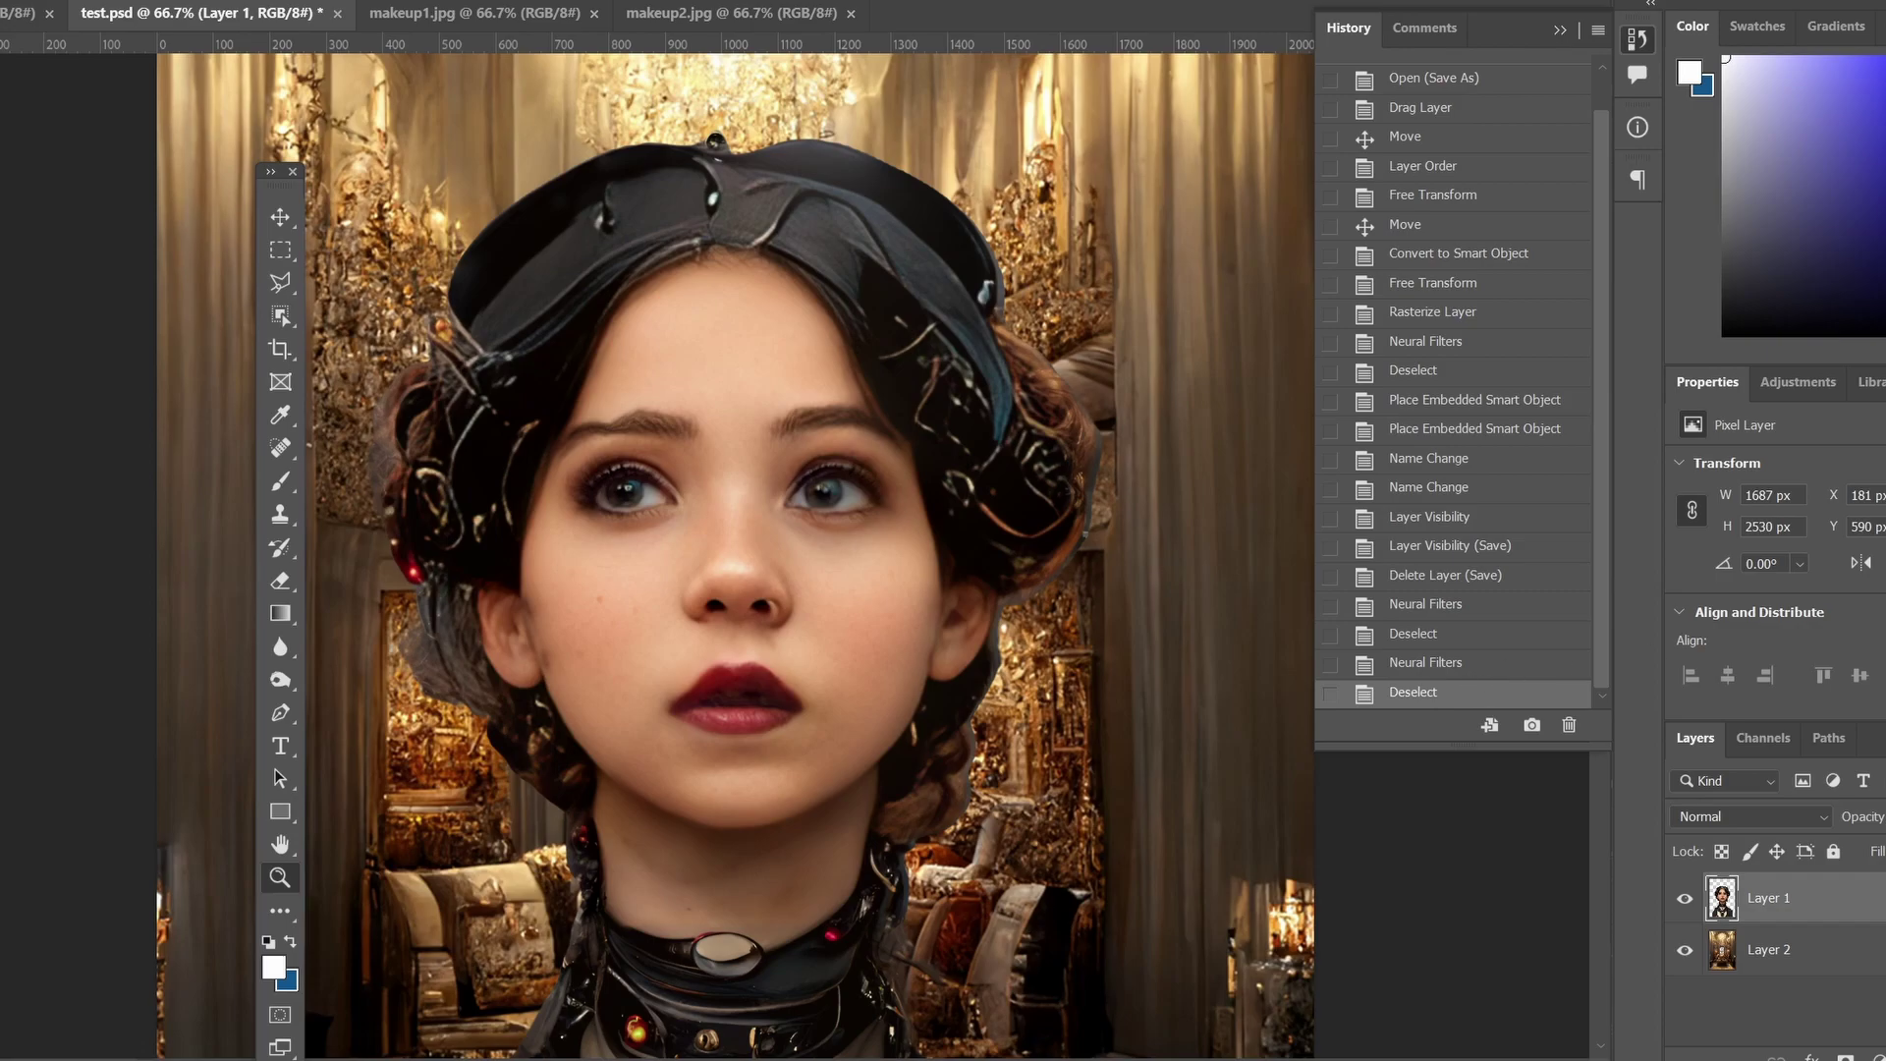
scroll(1454, 383, up, 1)
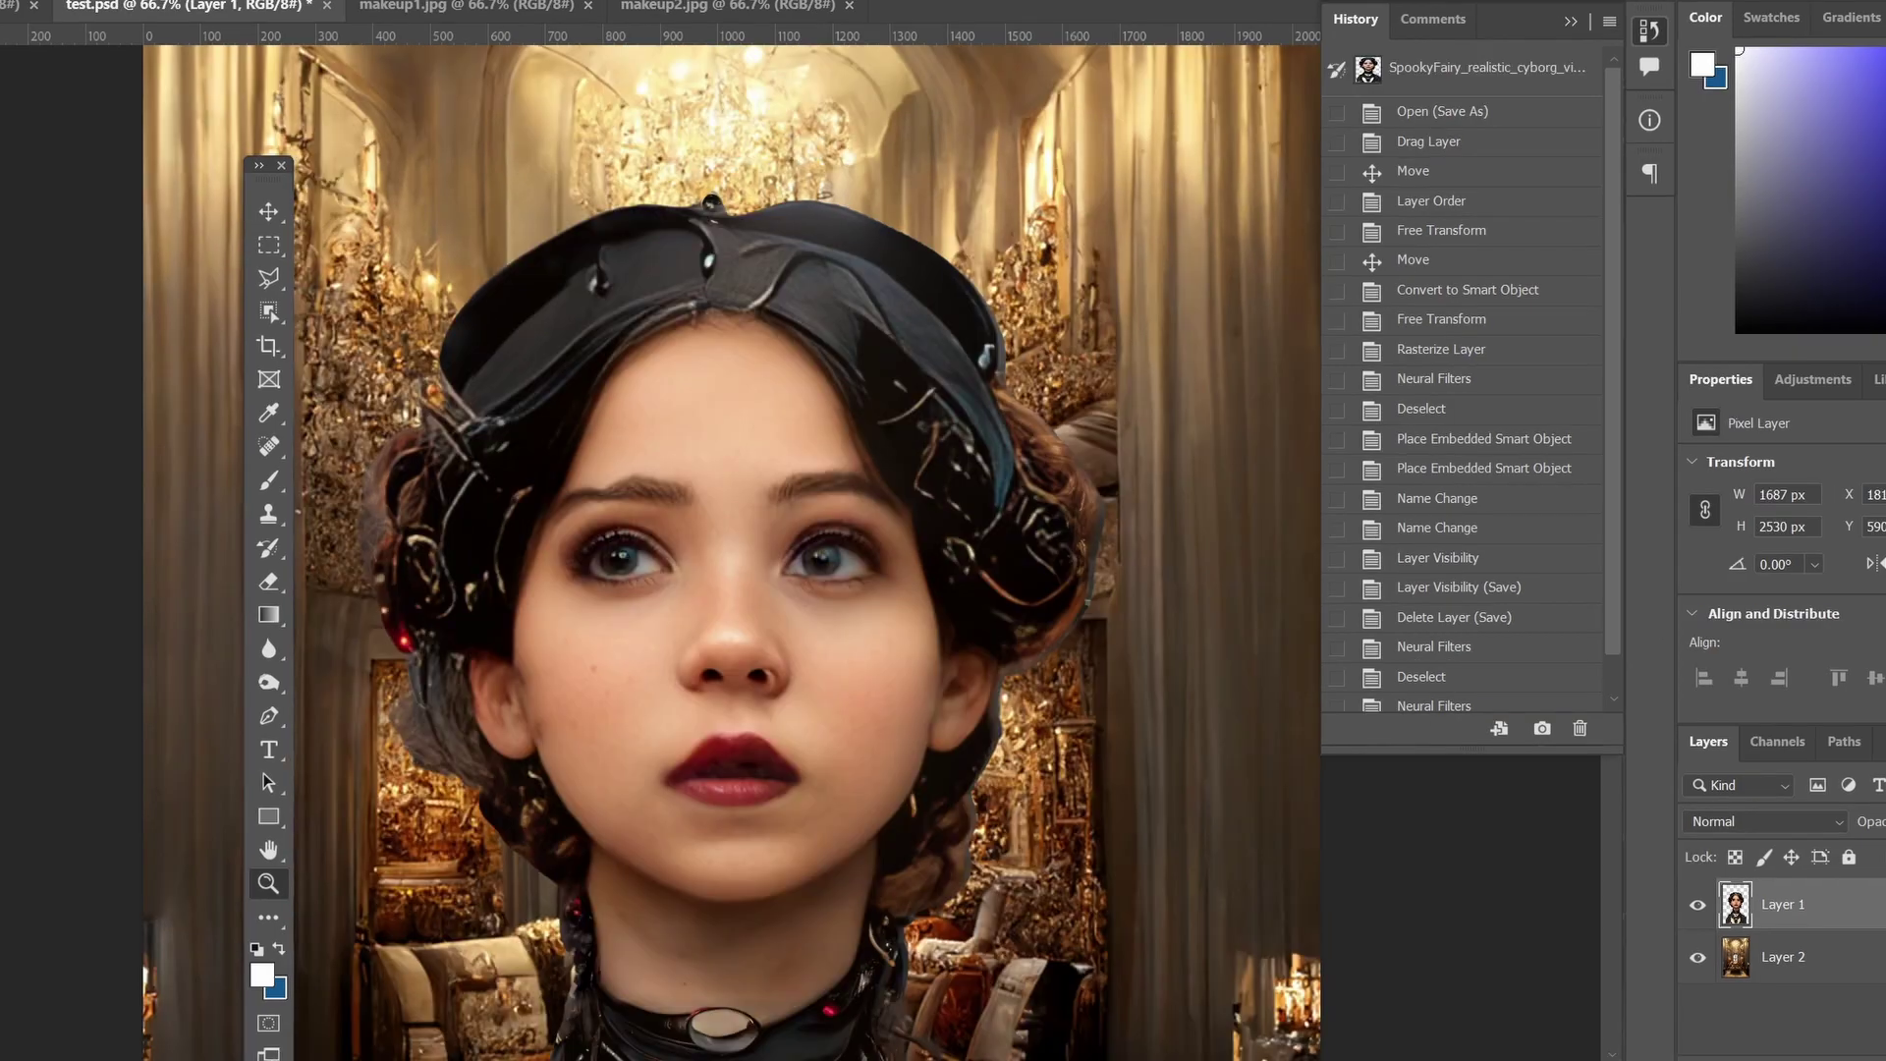
Close History, zoom out, and select the castle background Layer 2.
click(1571, 20)
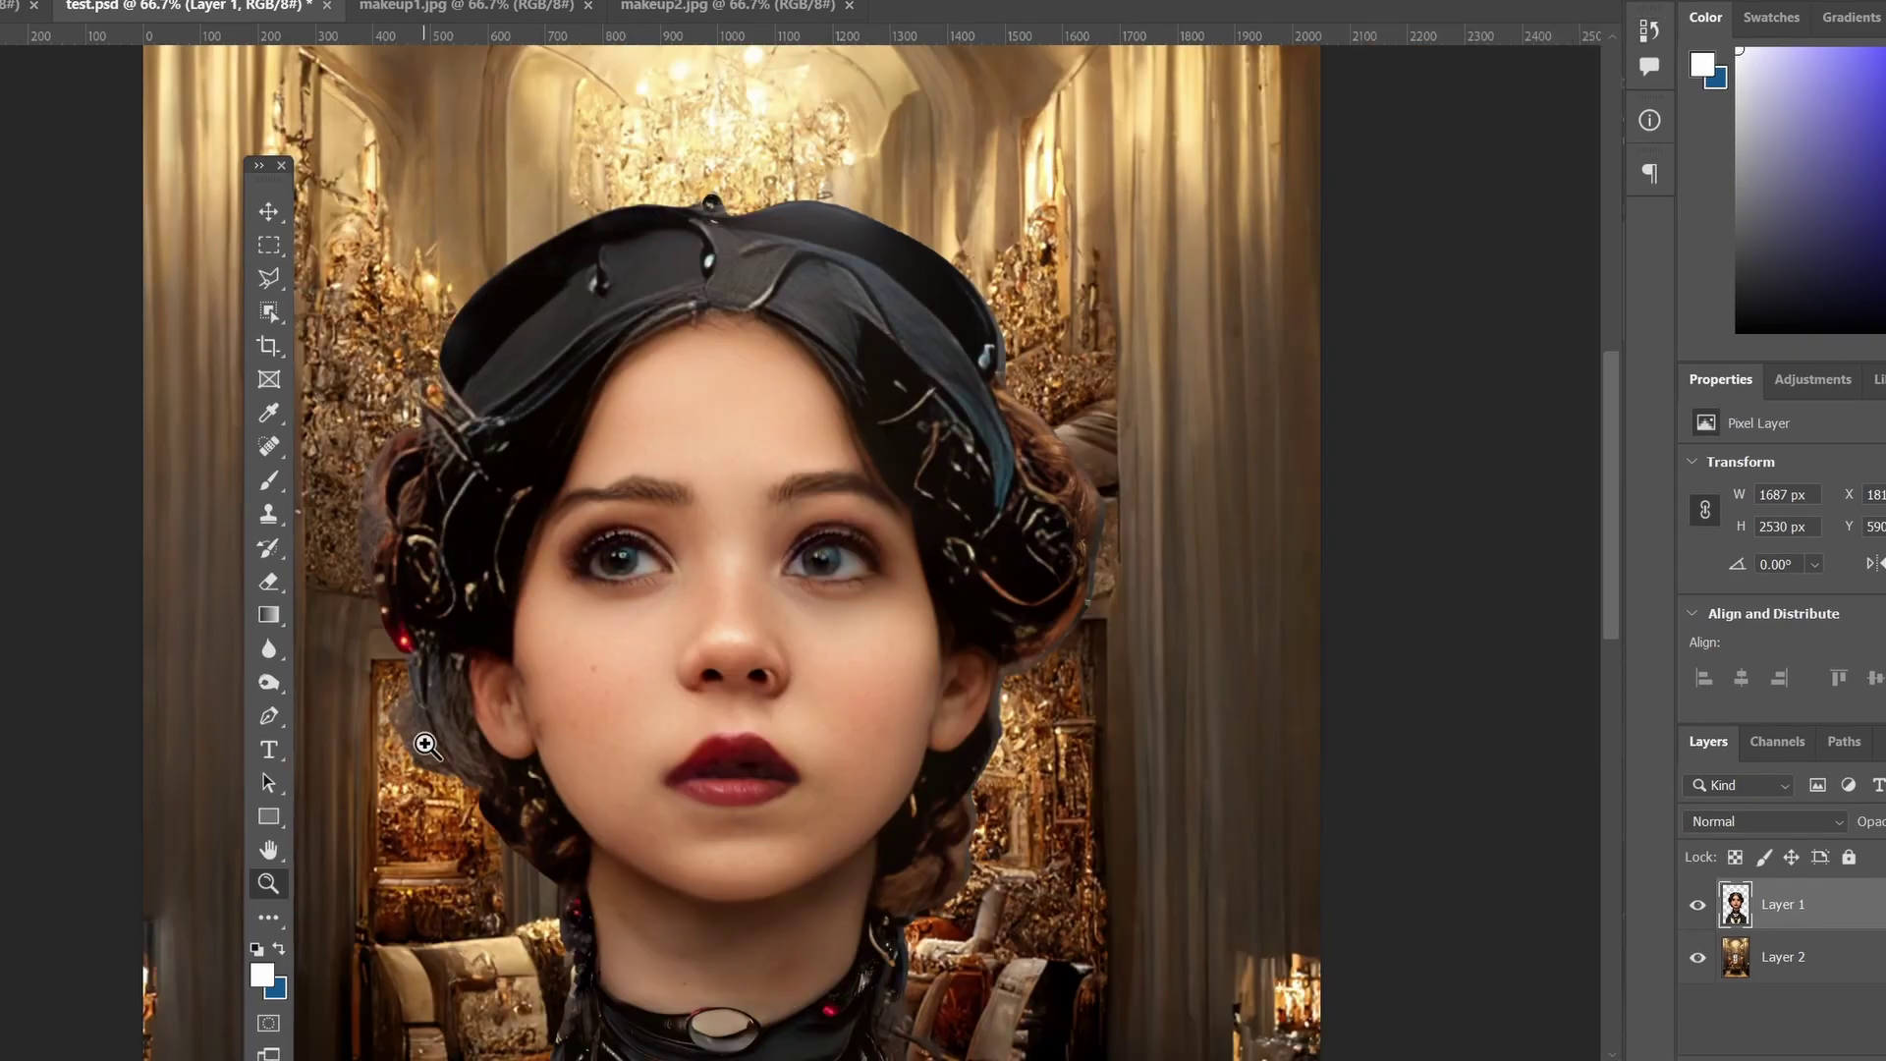
alt+click(653, 600)
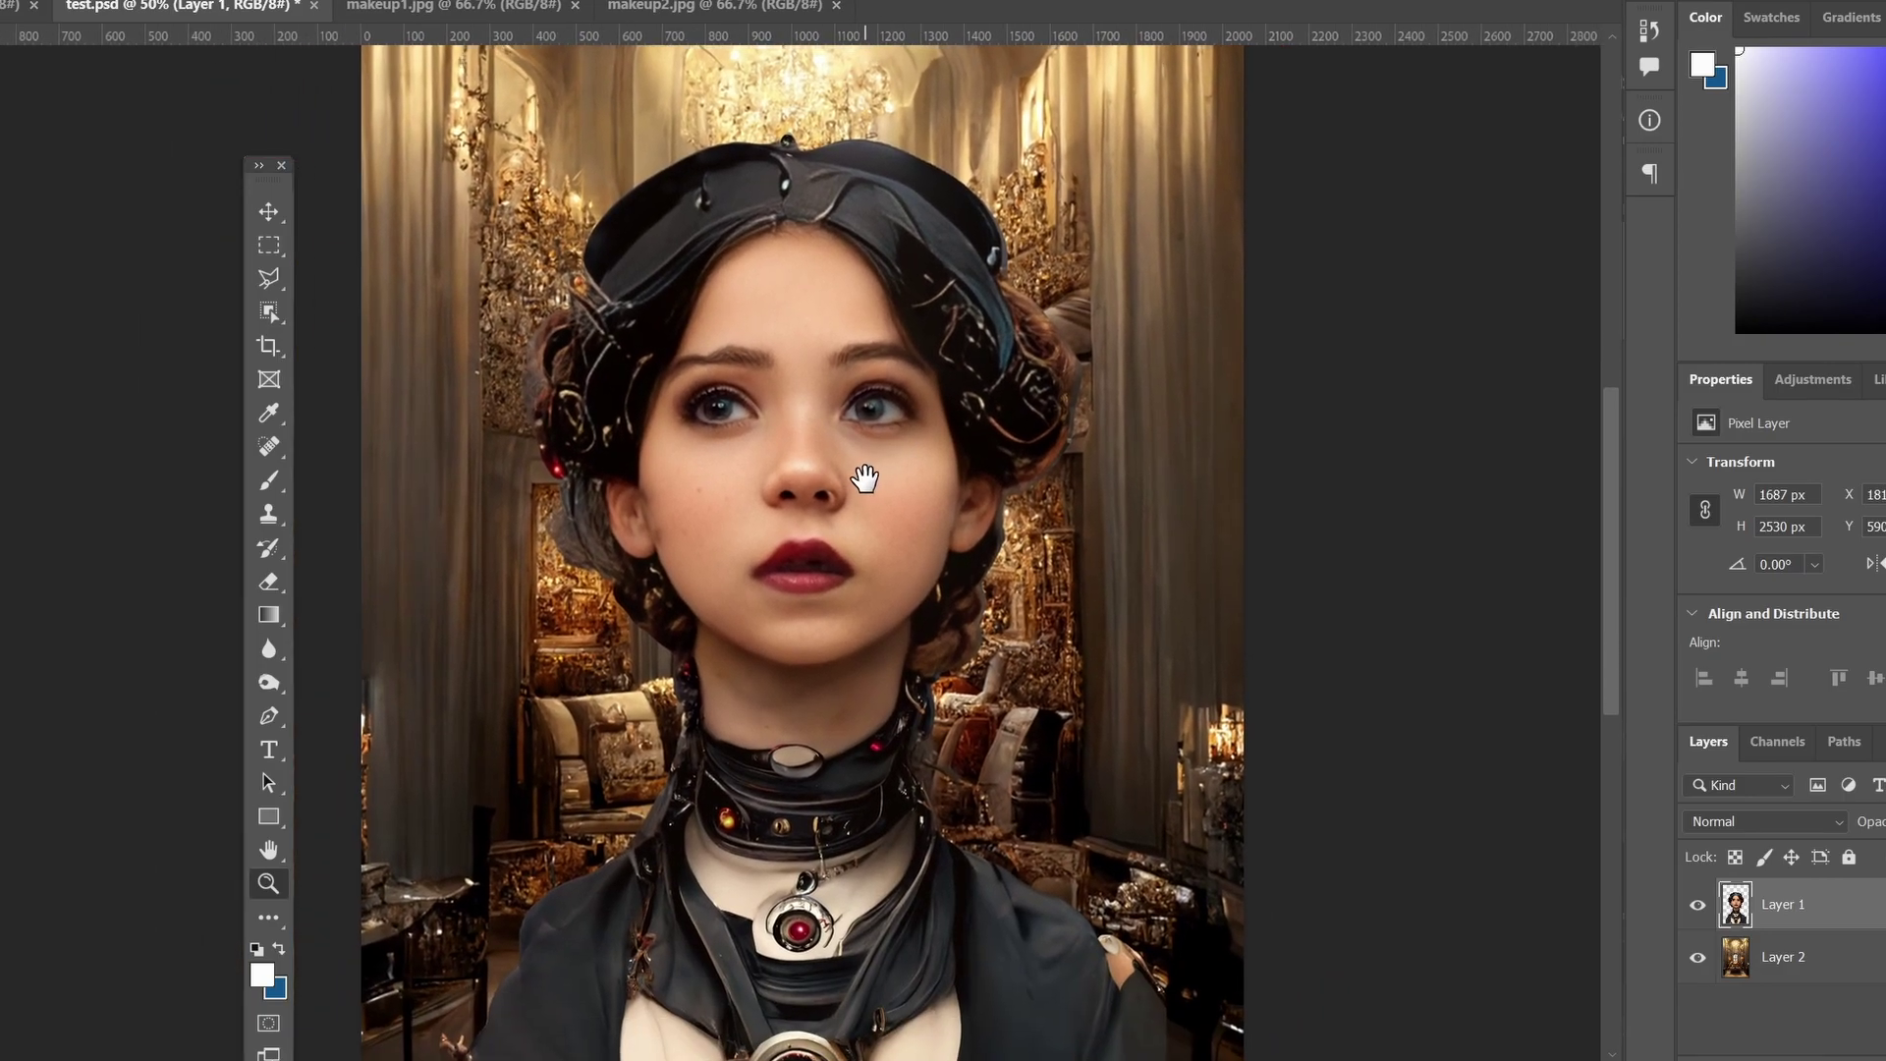
click(267, 214)
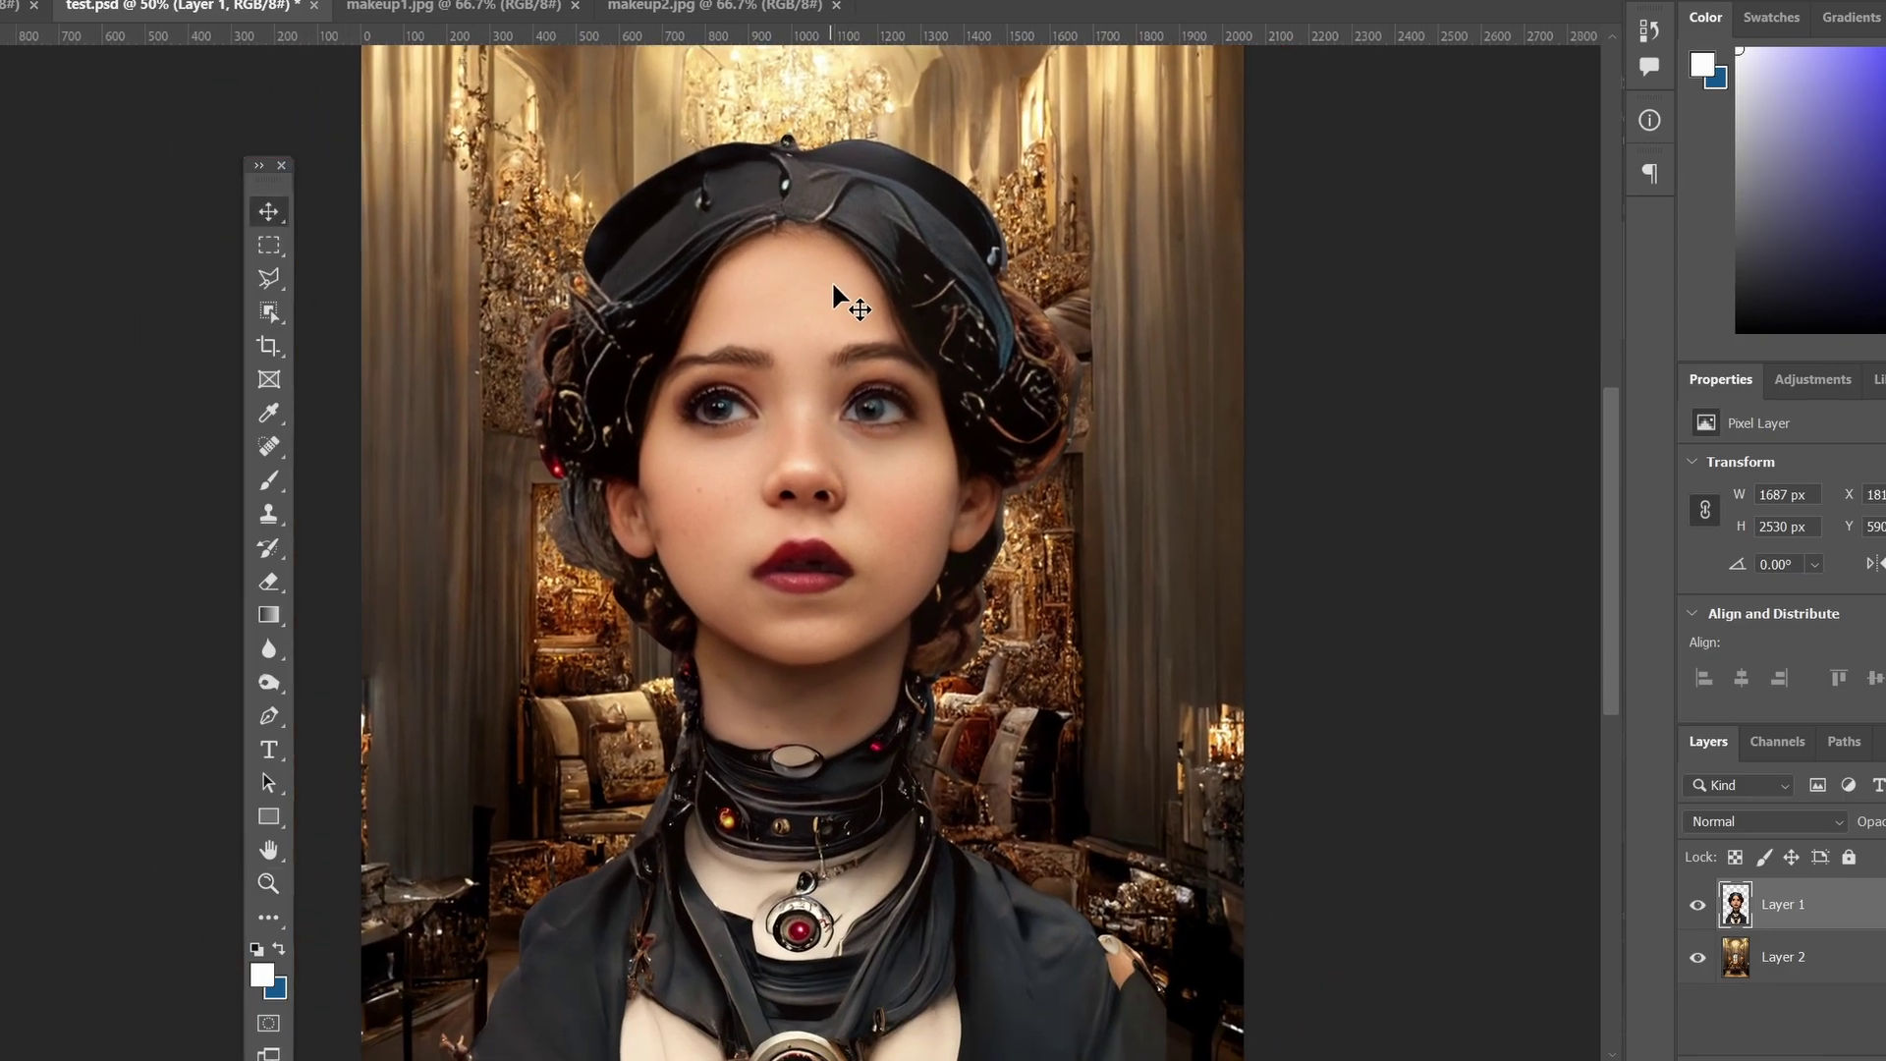
ctrl+click(1140, 491)
Apply a Lens Blur with an increased Radius to the castle background.
click(197, 0)
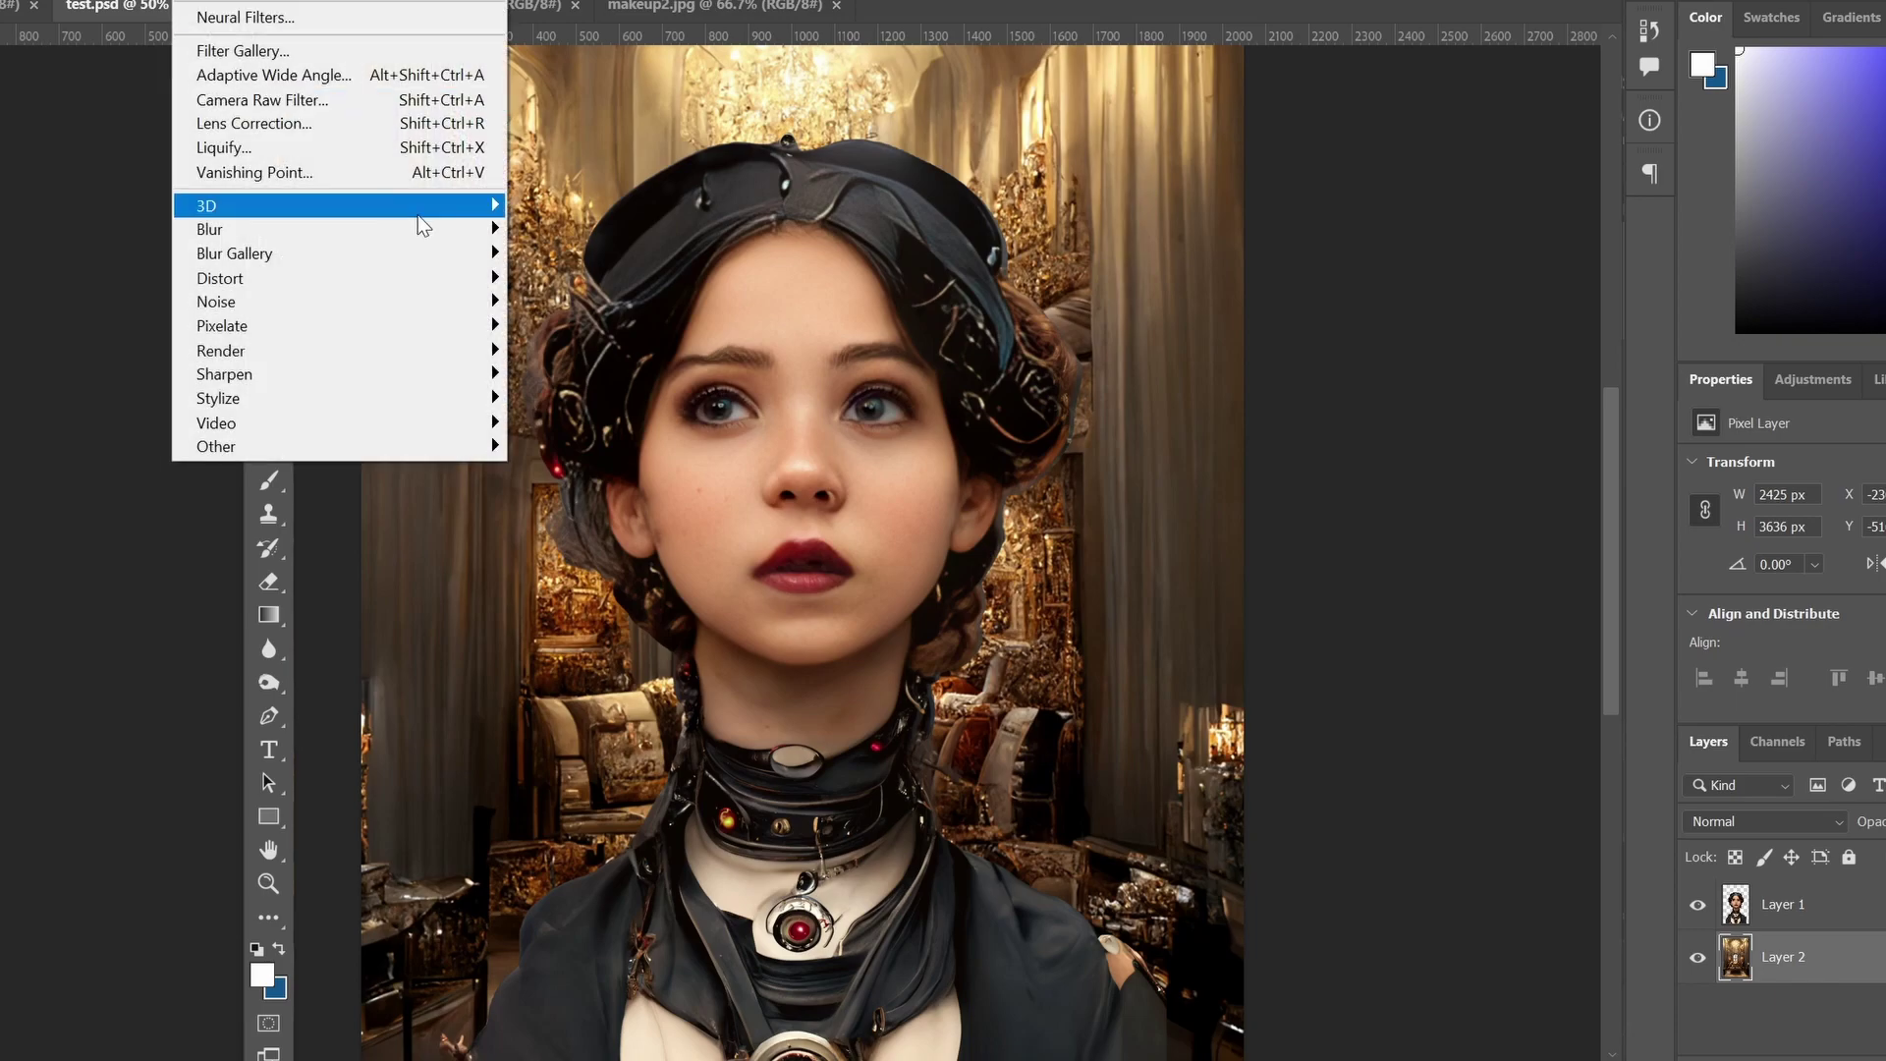
mouse_move(415, 229)
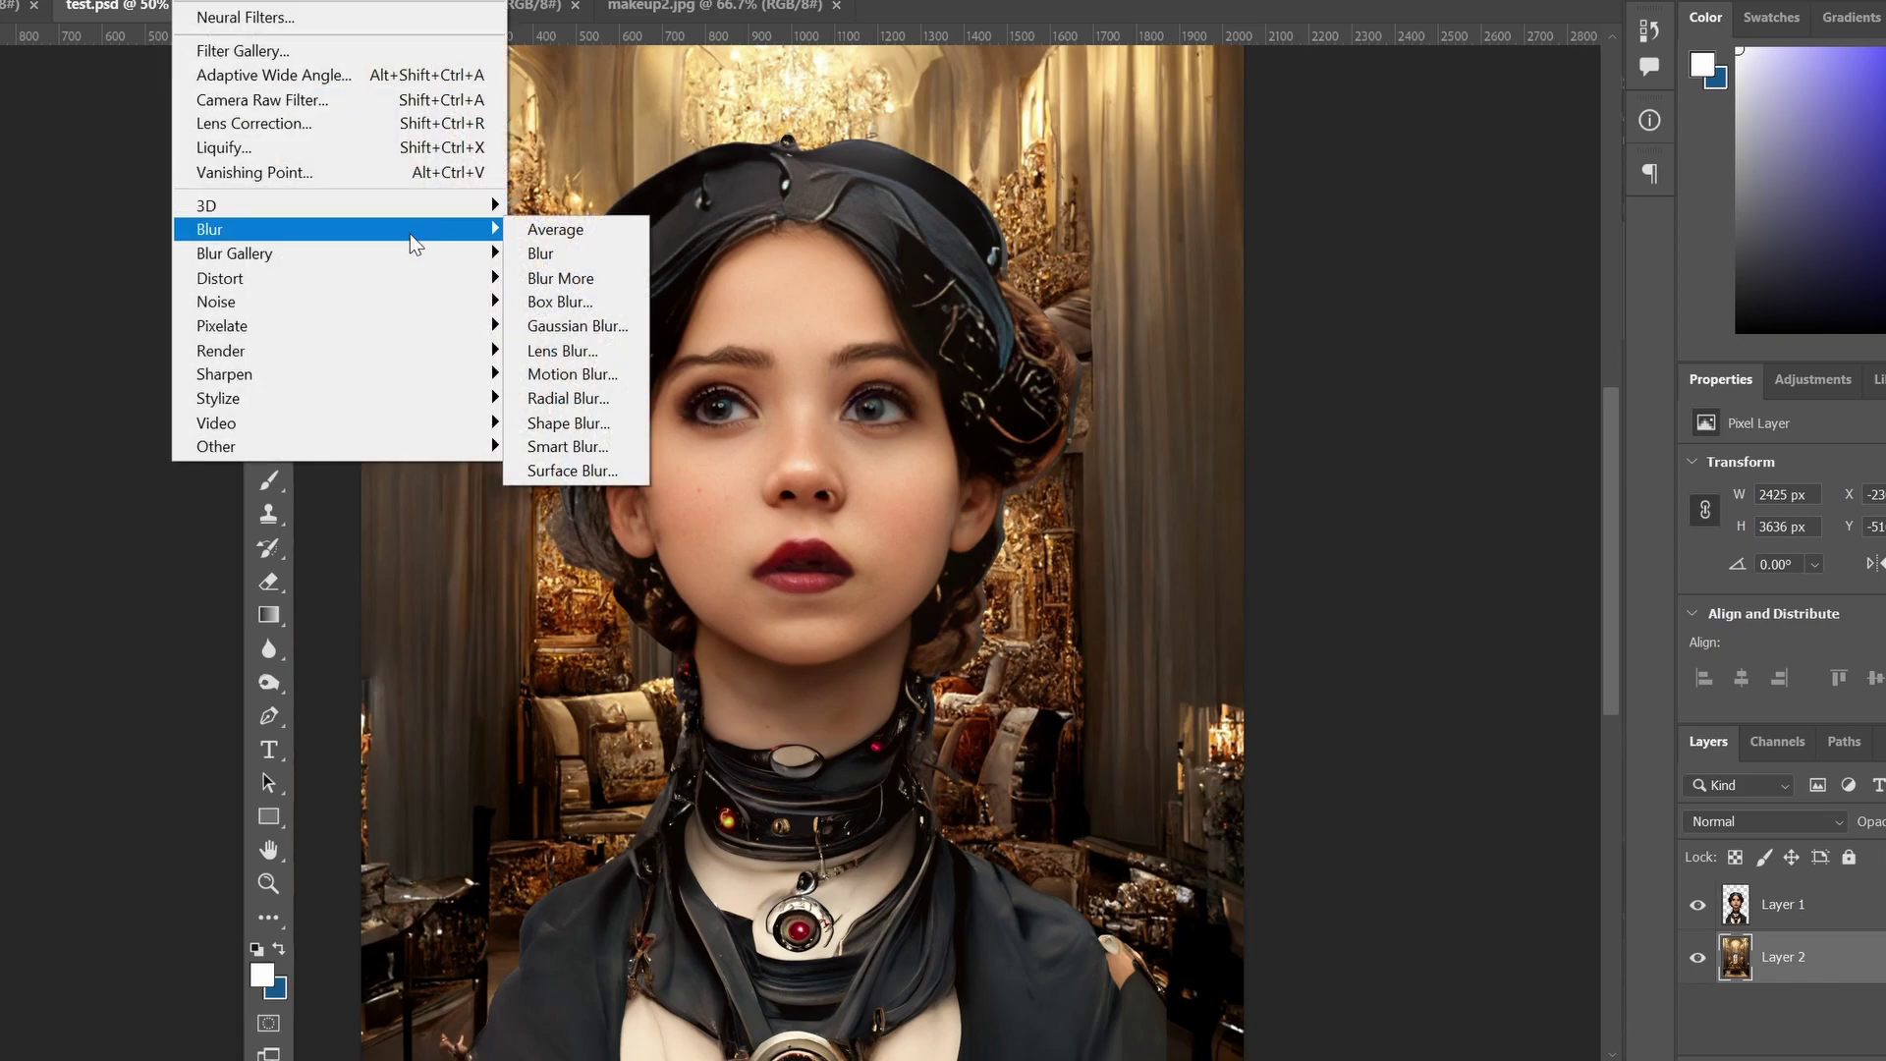
click(592, 346)
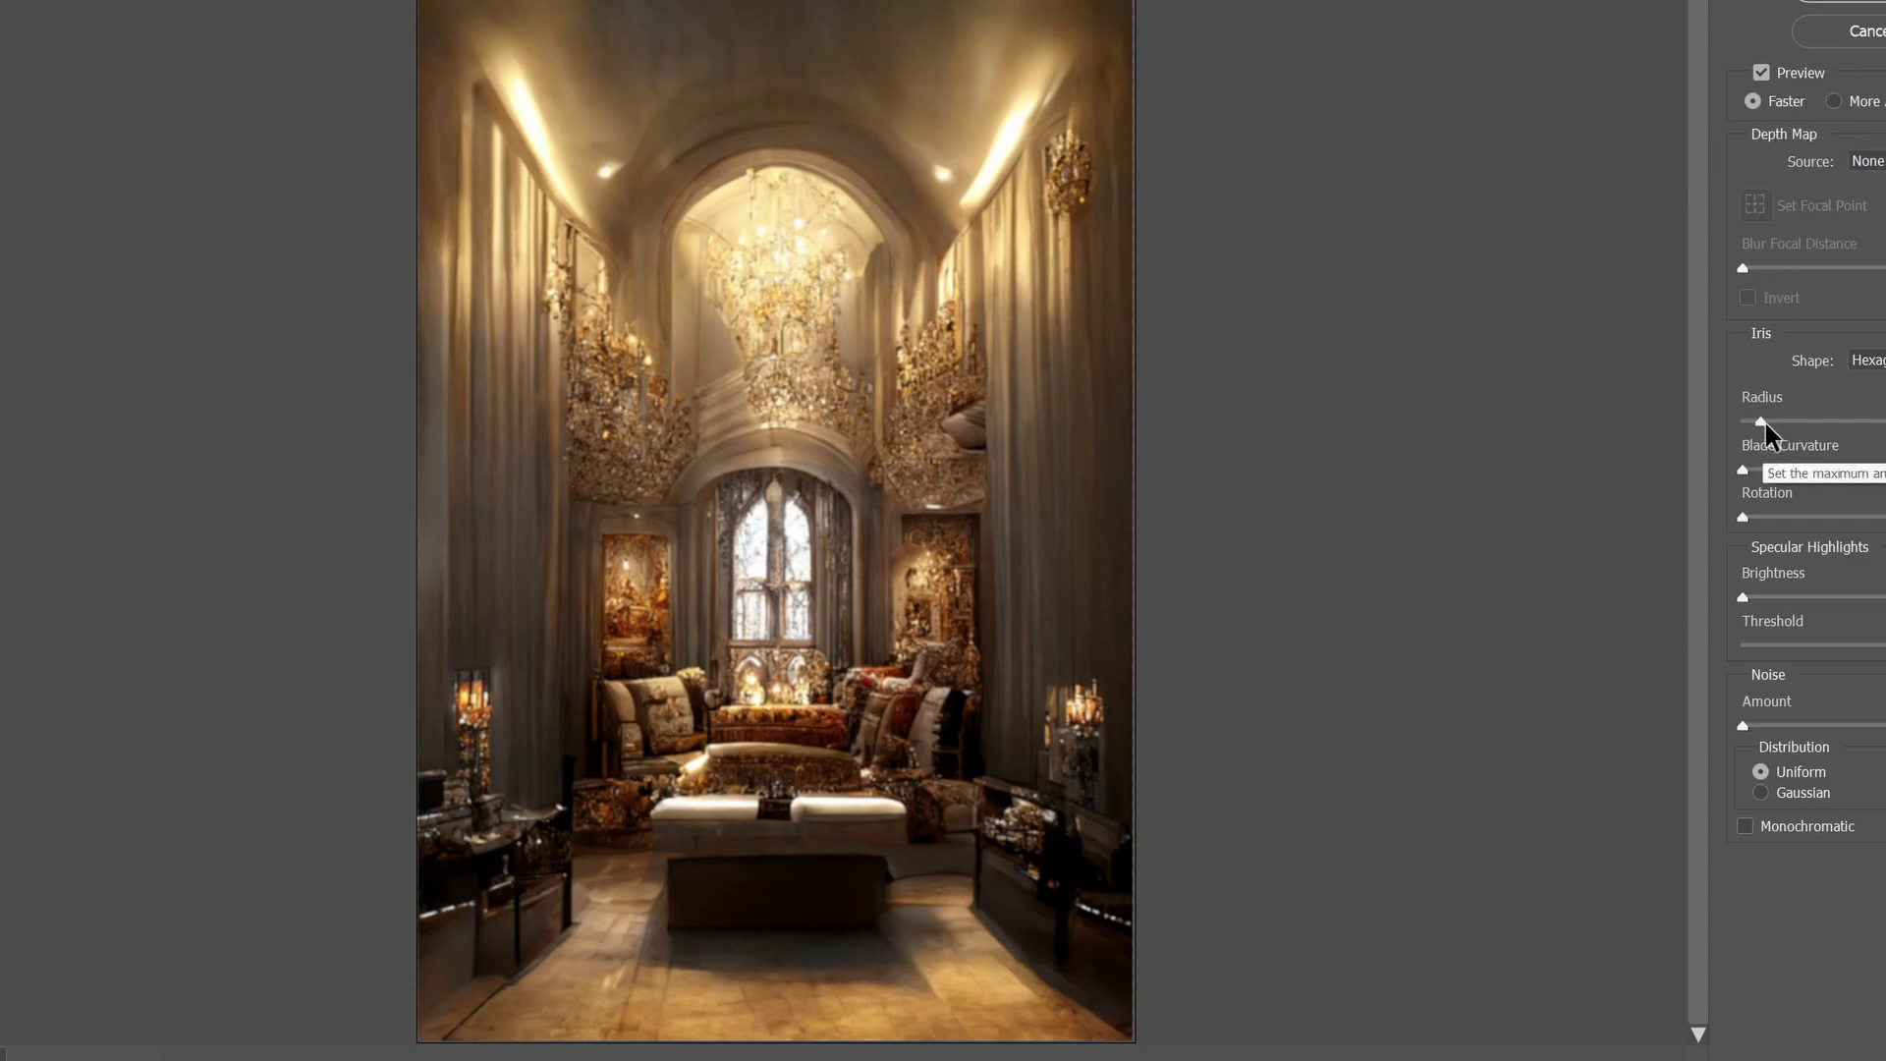
drag(1766, 421, 1783, 420)
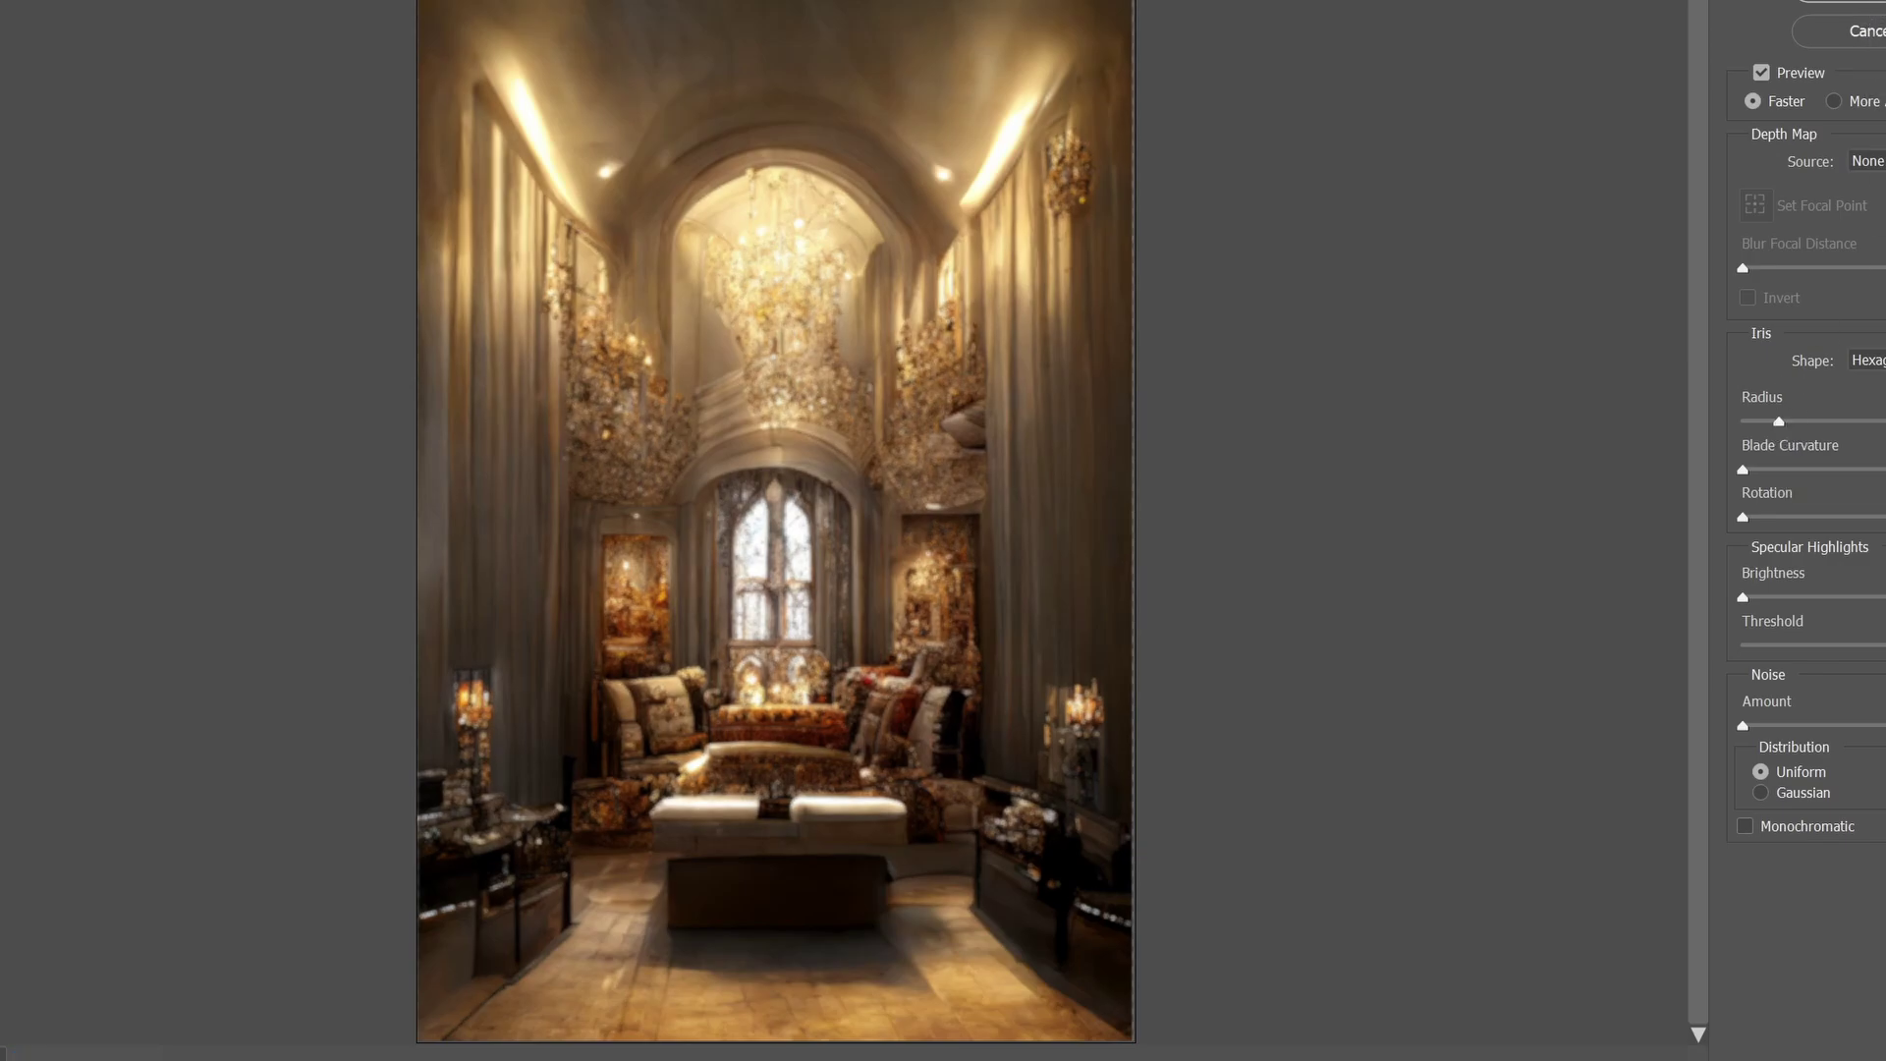
key(Return)
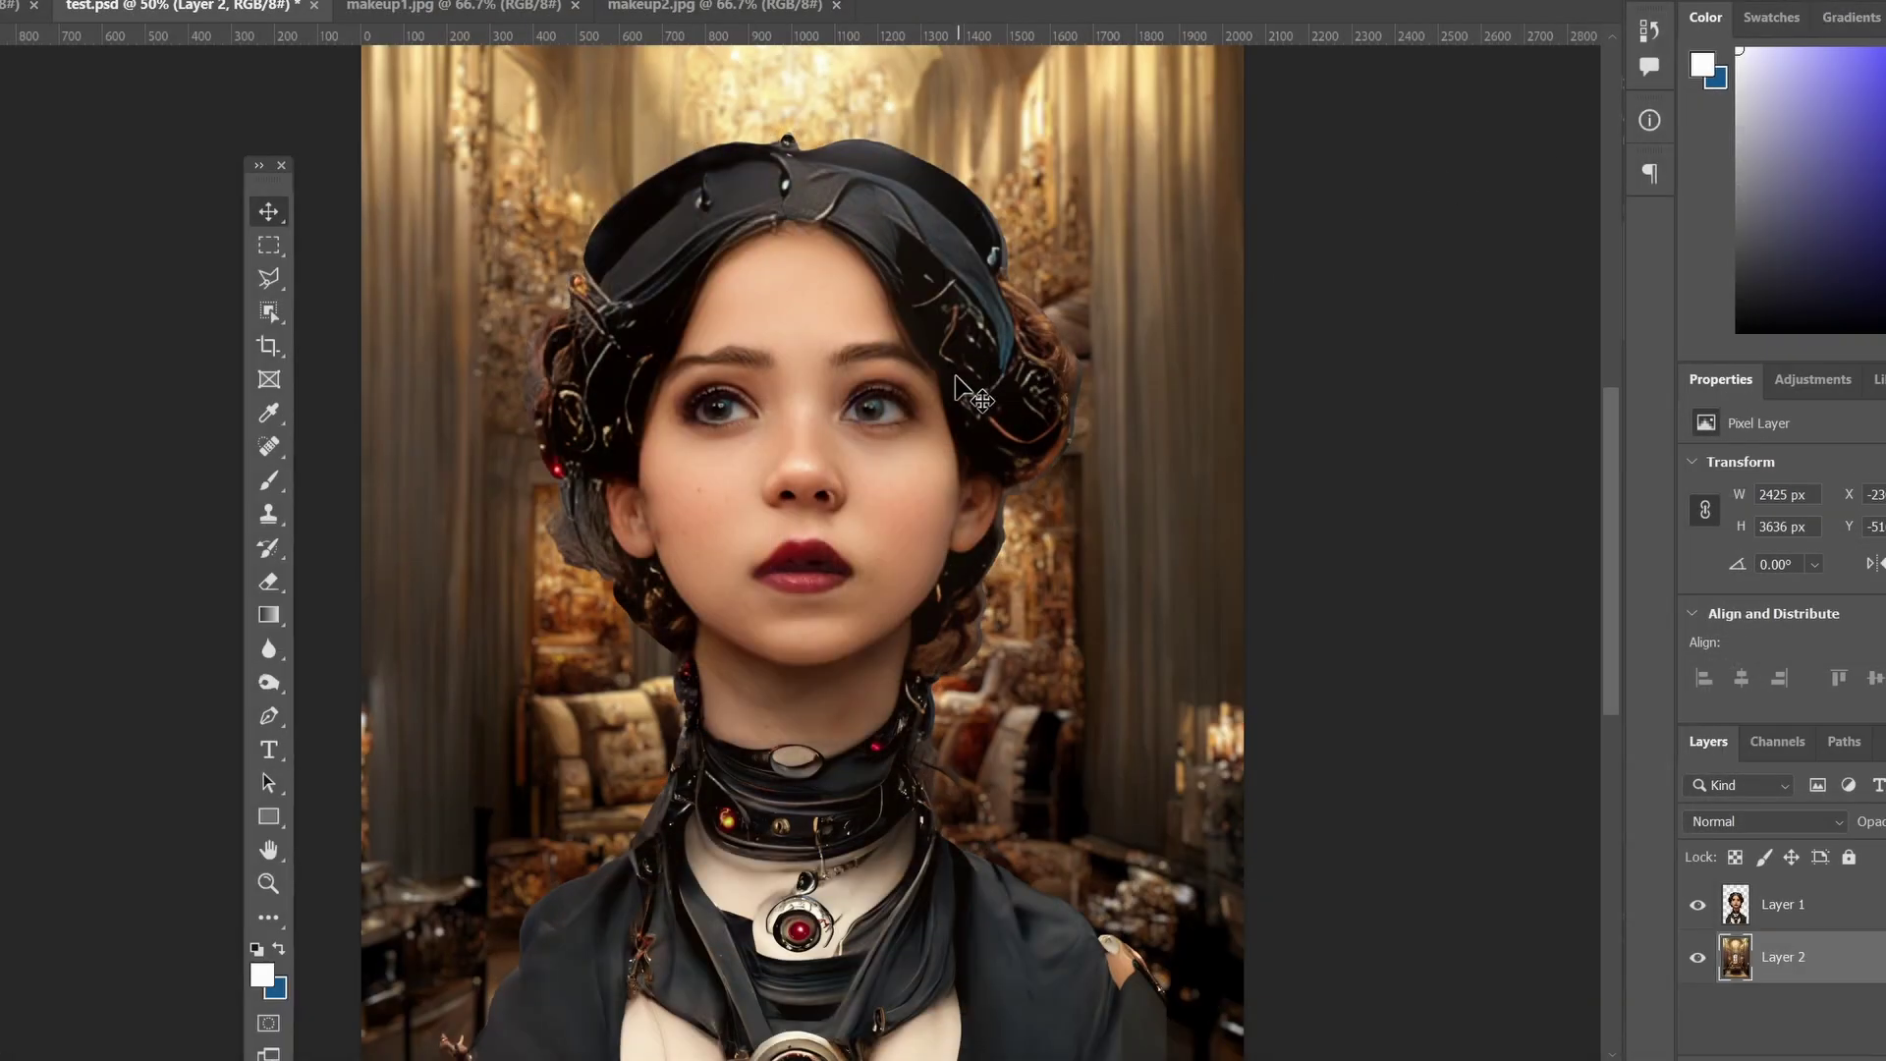
click(268, 884)
drag(834, 603, 825, 676)
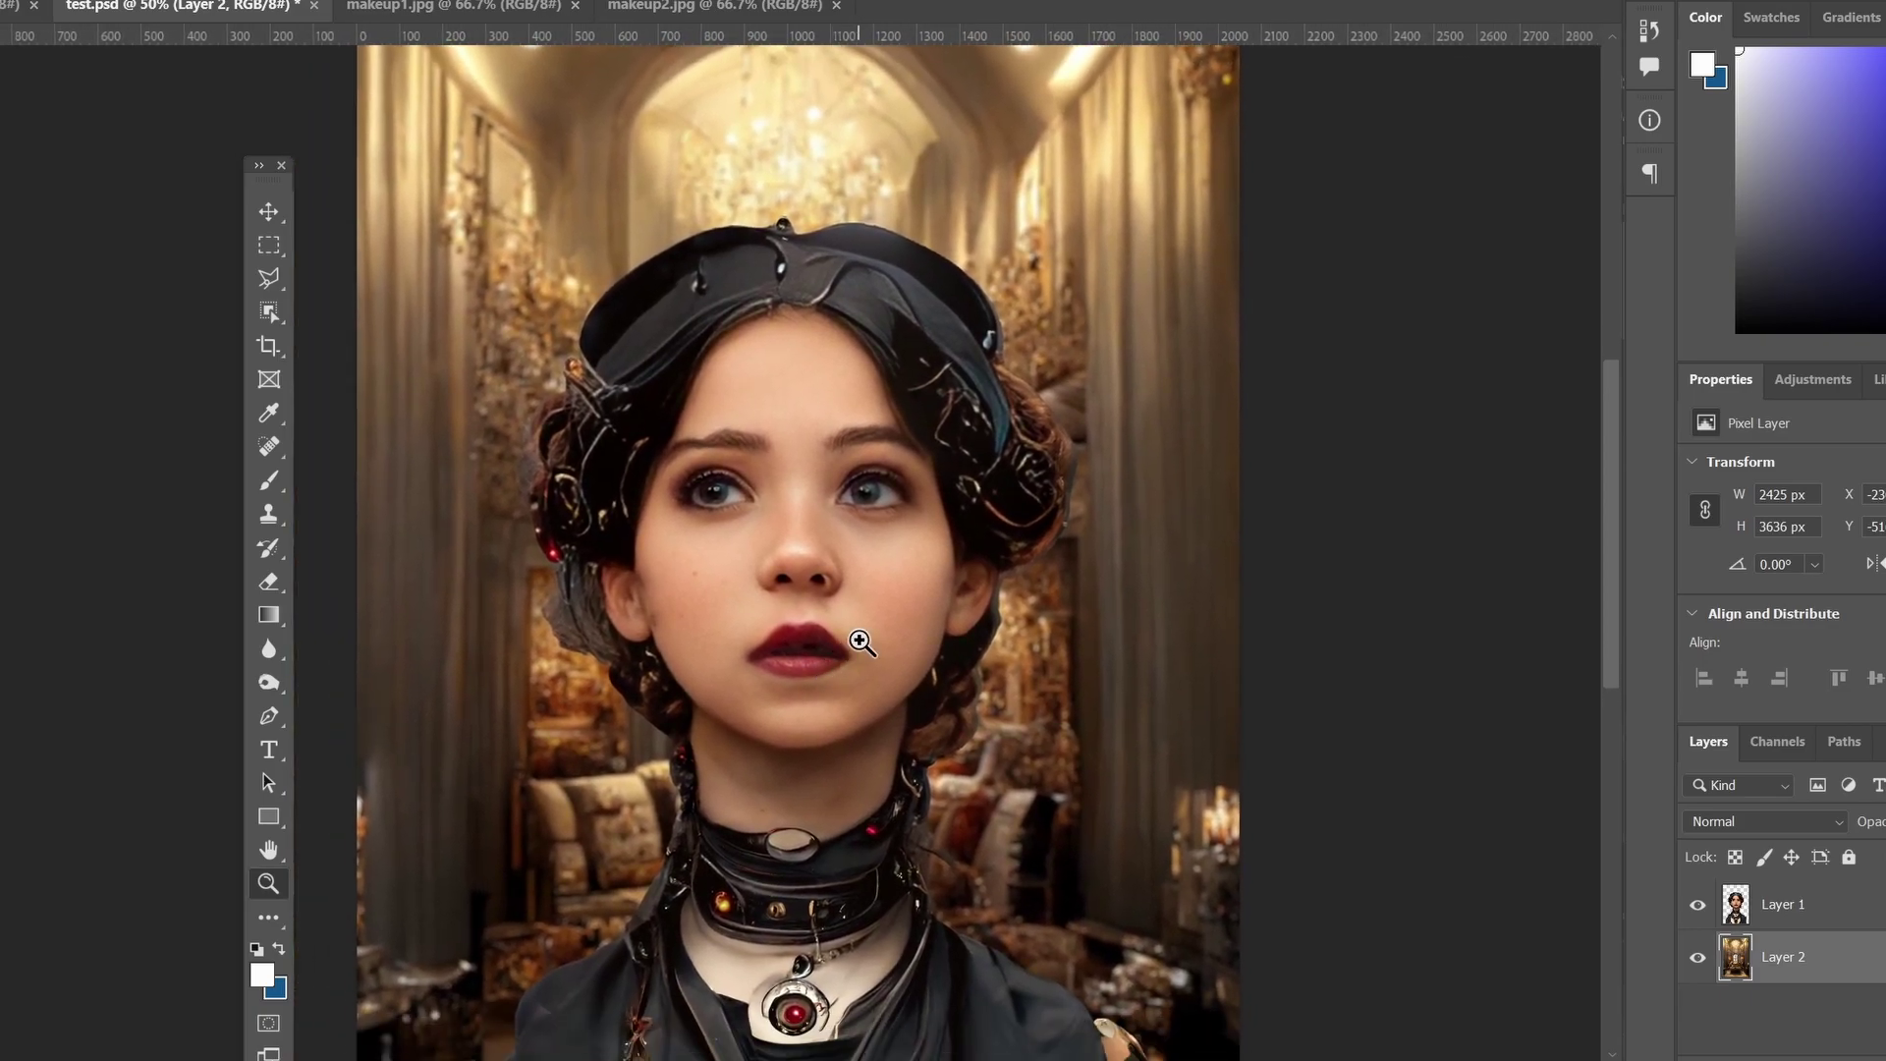
Zoom to 100% and draw an elliptical selection around the left nostril.
click(824, 589)
click(795, 579)
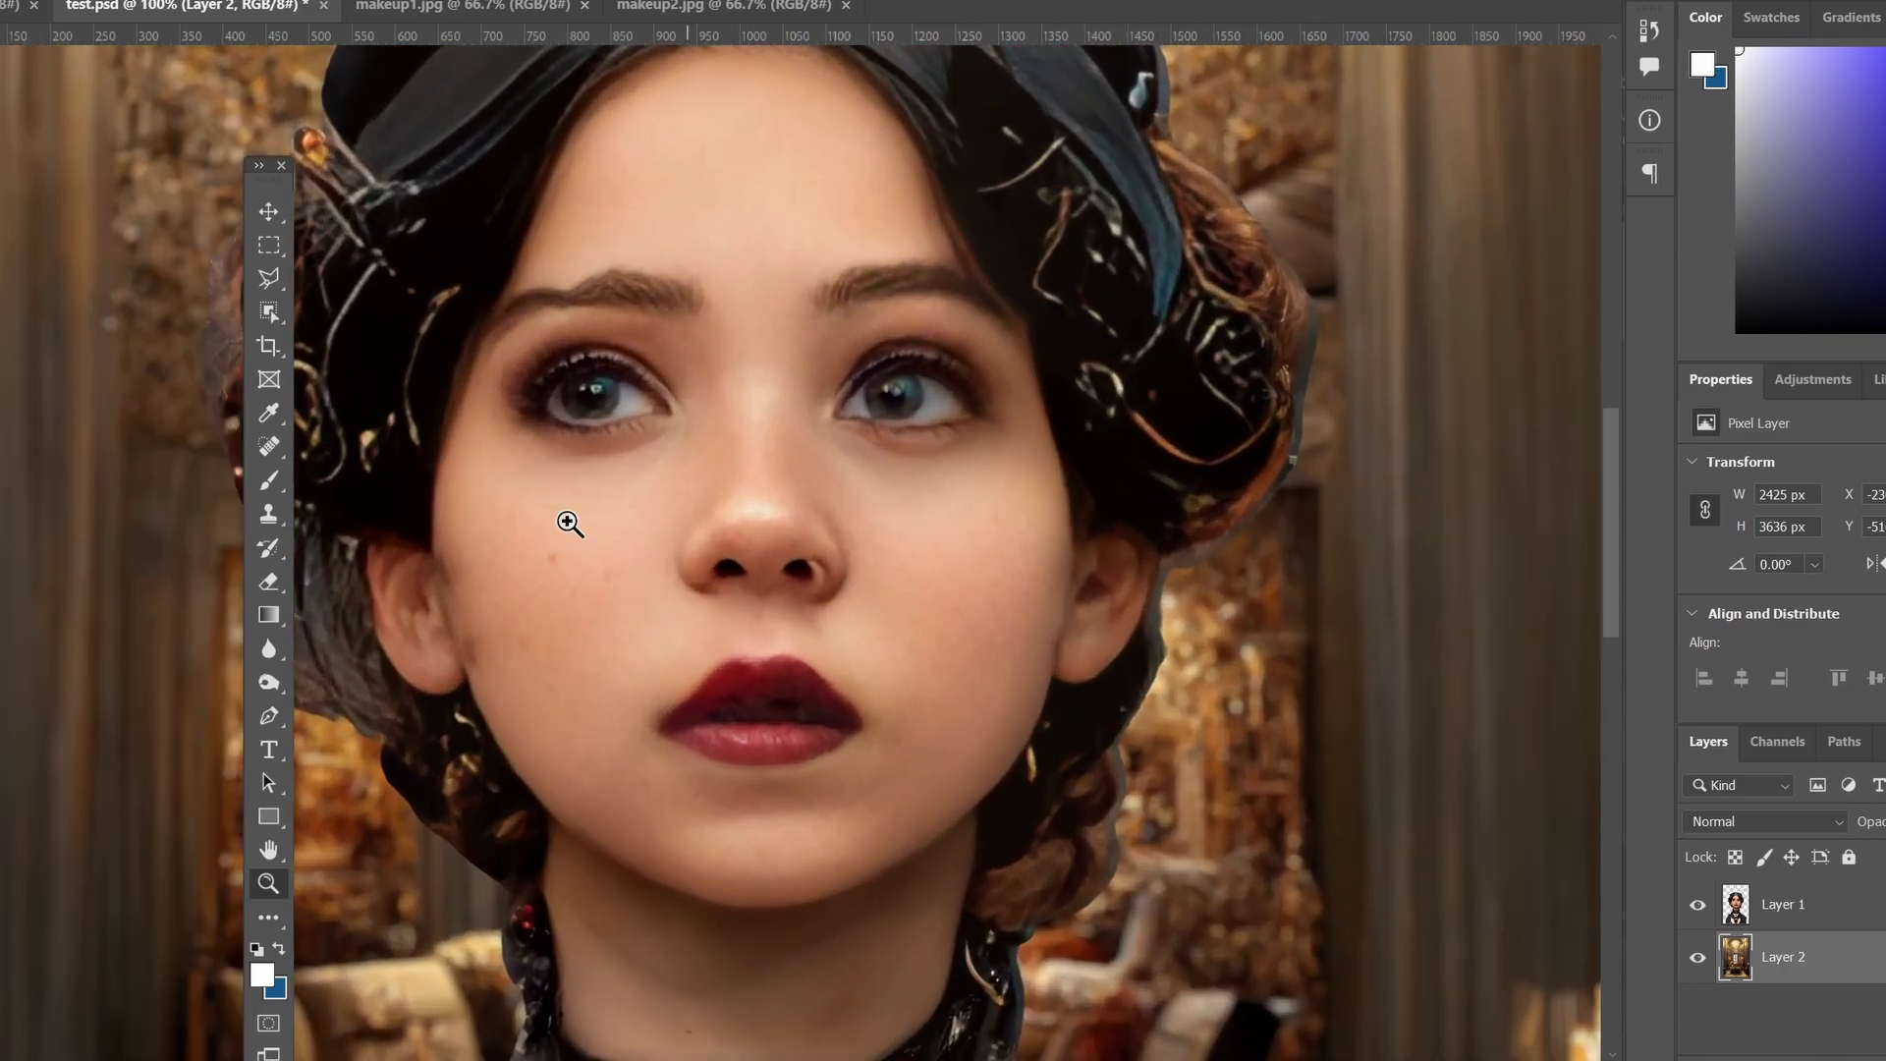
right_click(268, 246)
click(317, 264)
drag(691, 537, 759, 597)
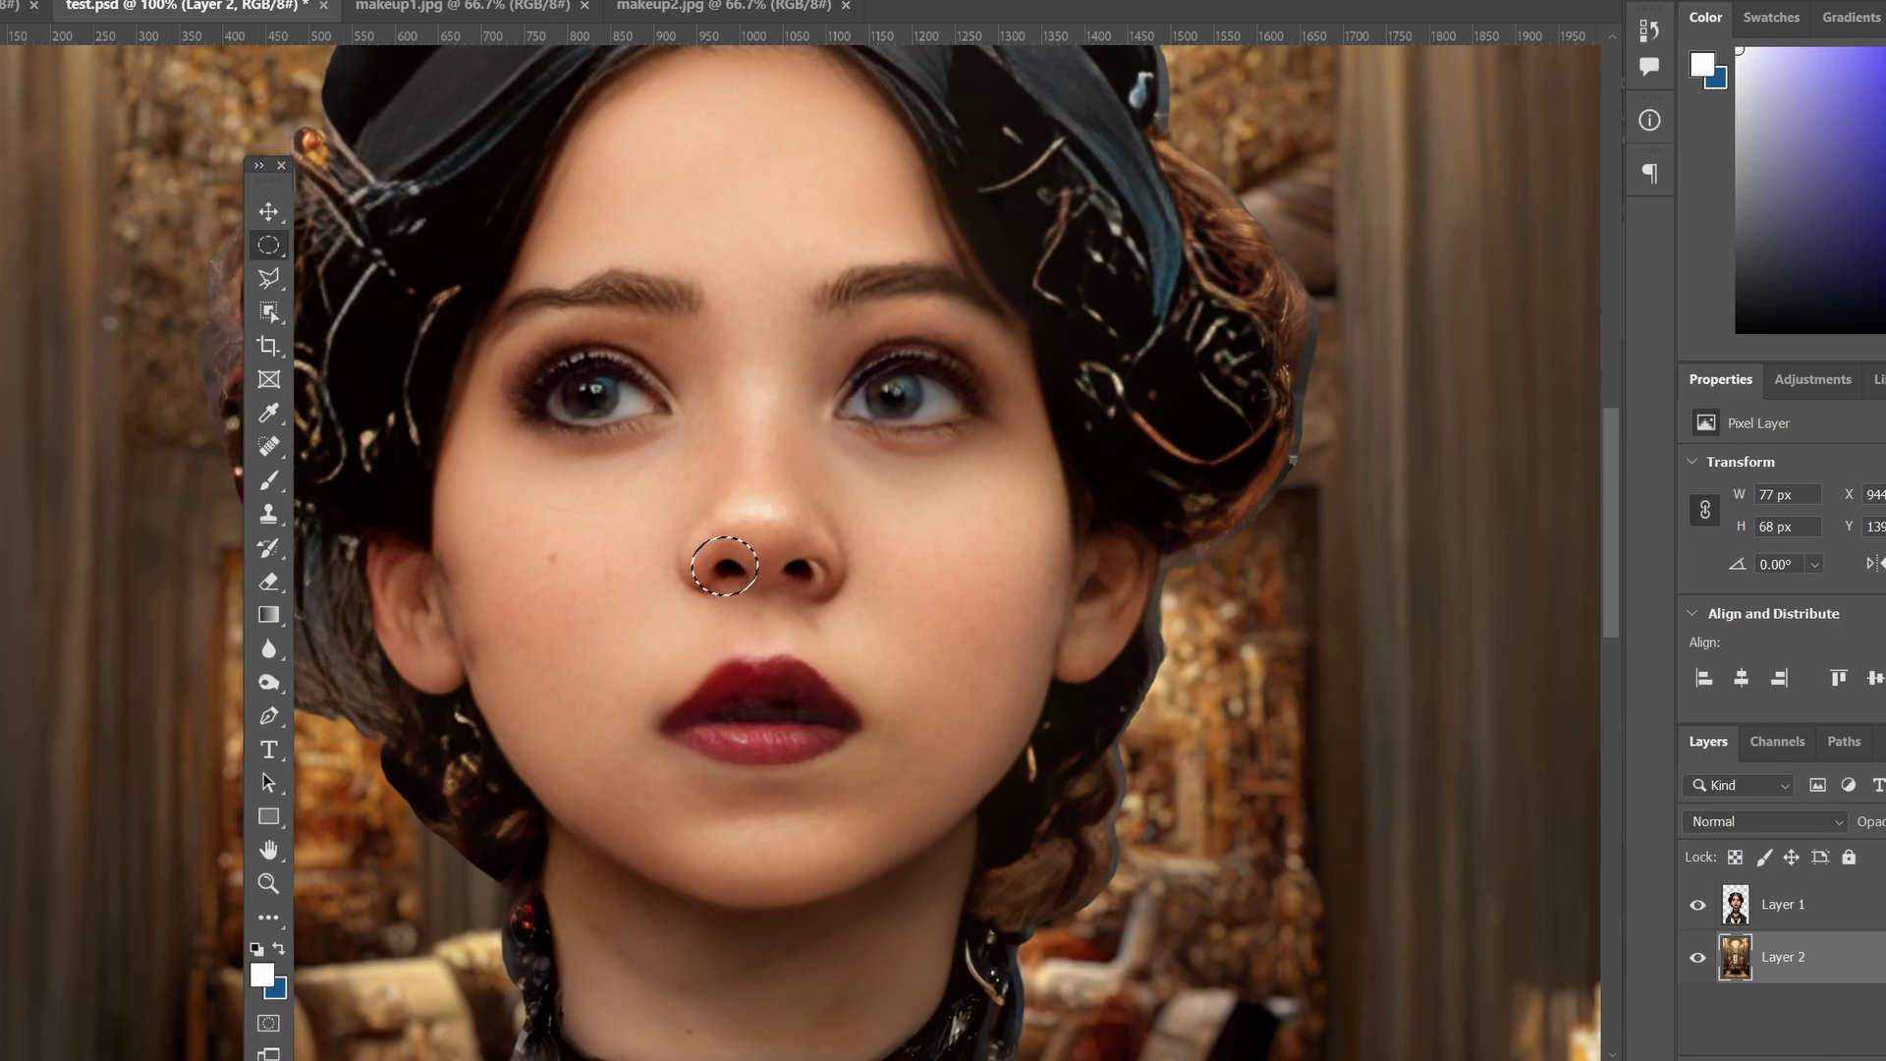
Feather the selection by 2 px and copy it onto a new Layer 3.
key(alt+s)
mouse_move(236, 292)
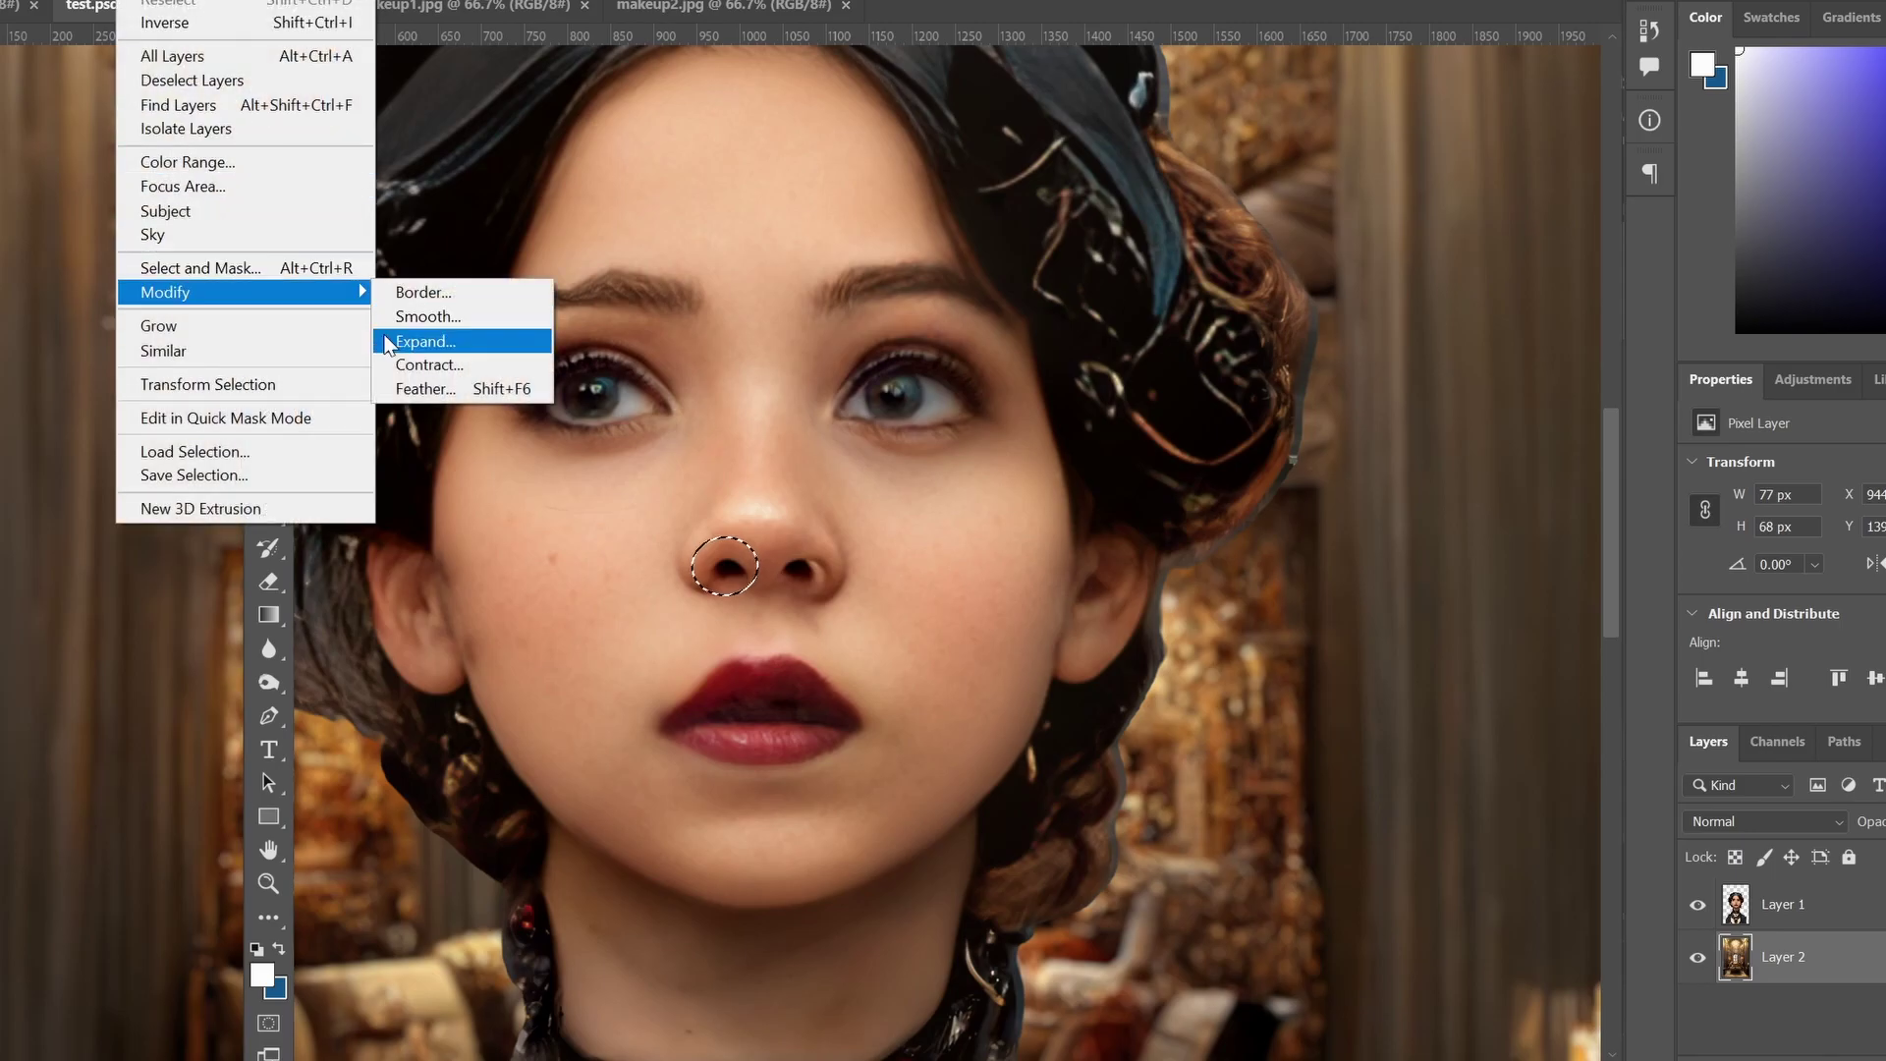
click(417, 390)
click(1070, 283)
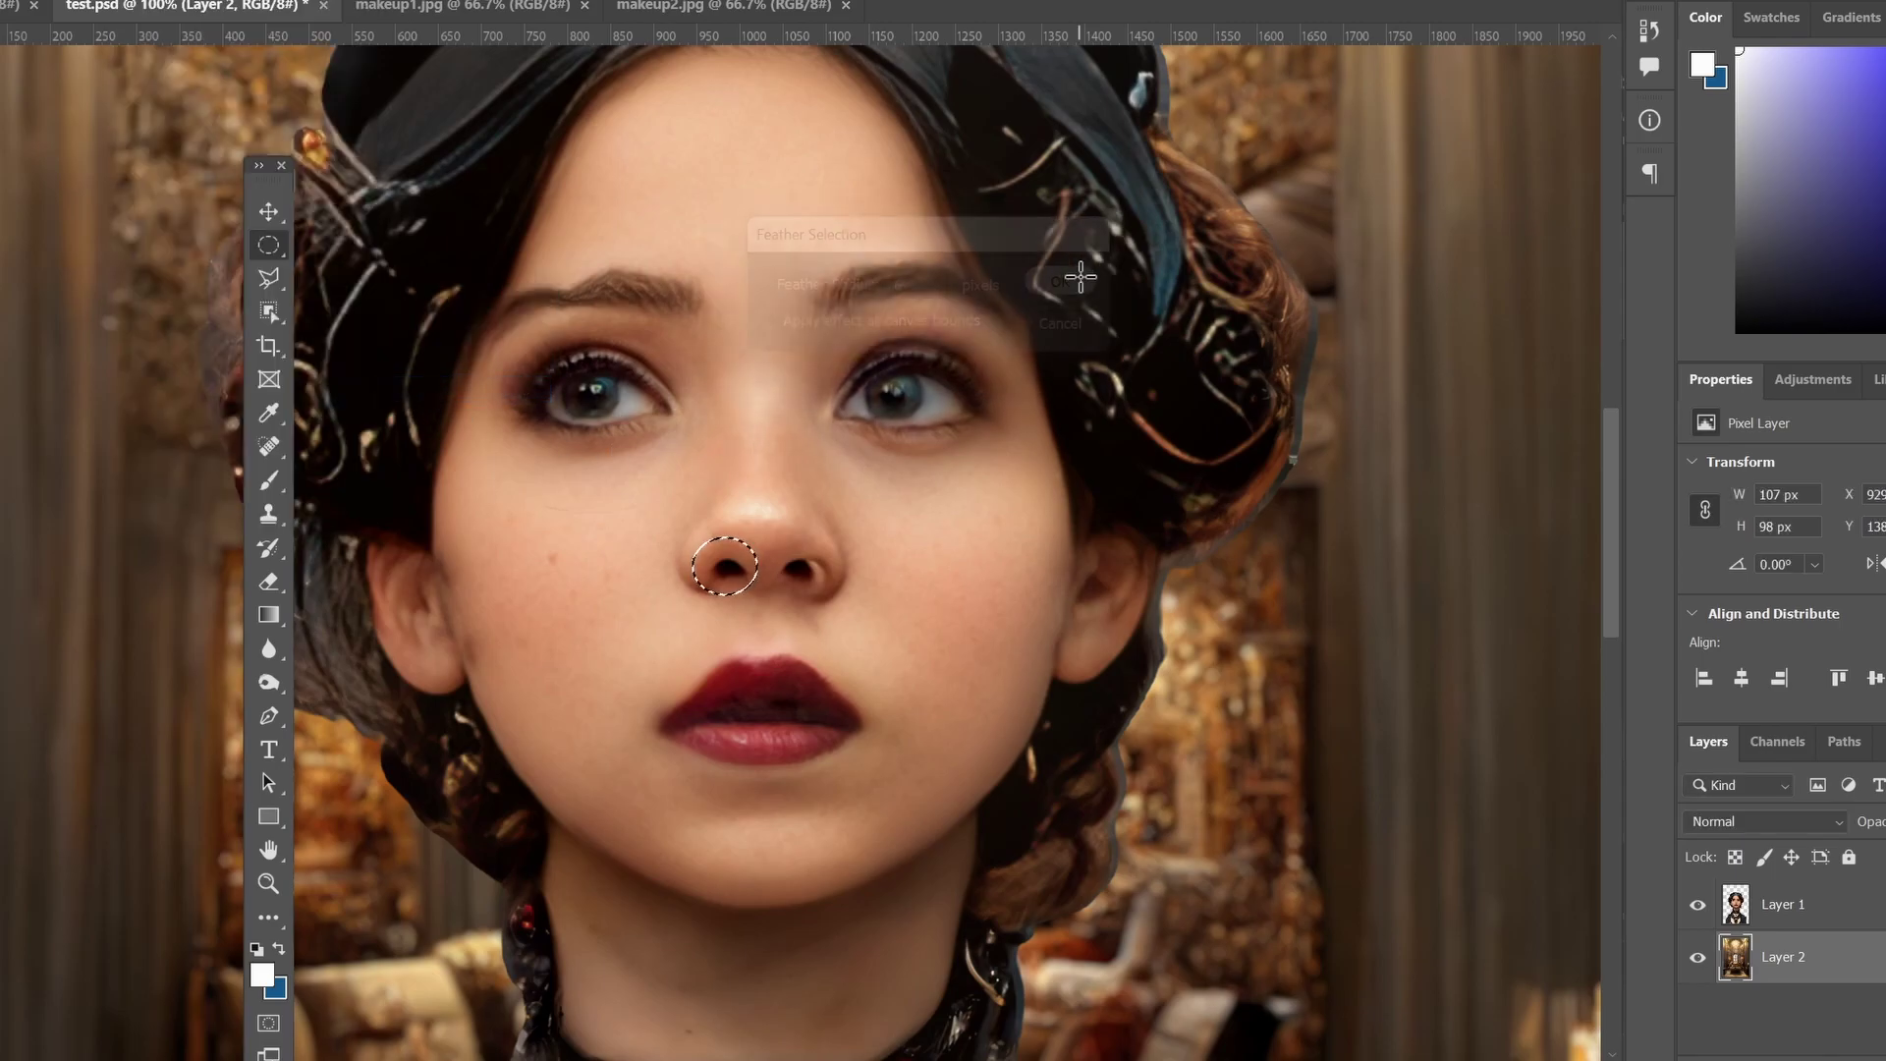
key(ctrl+j)
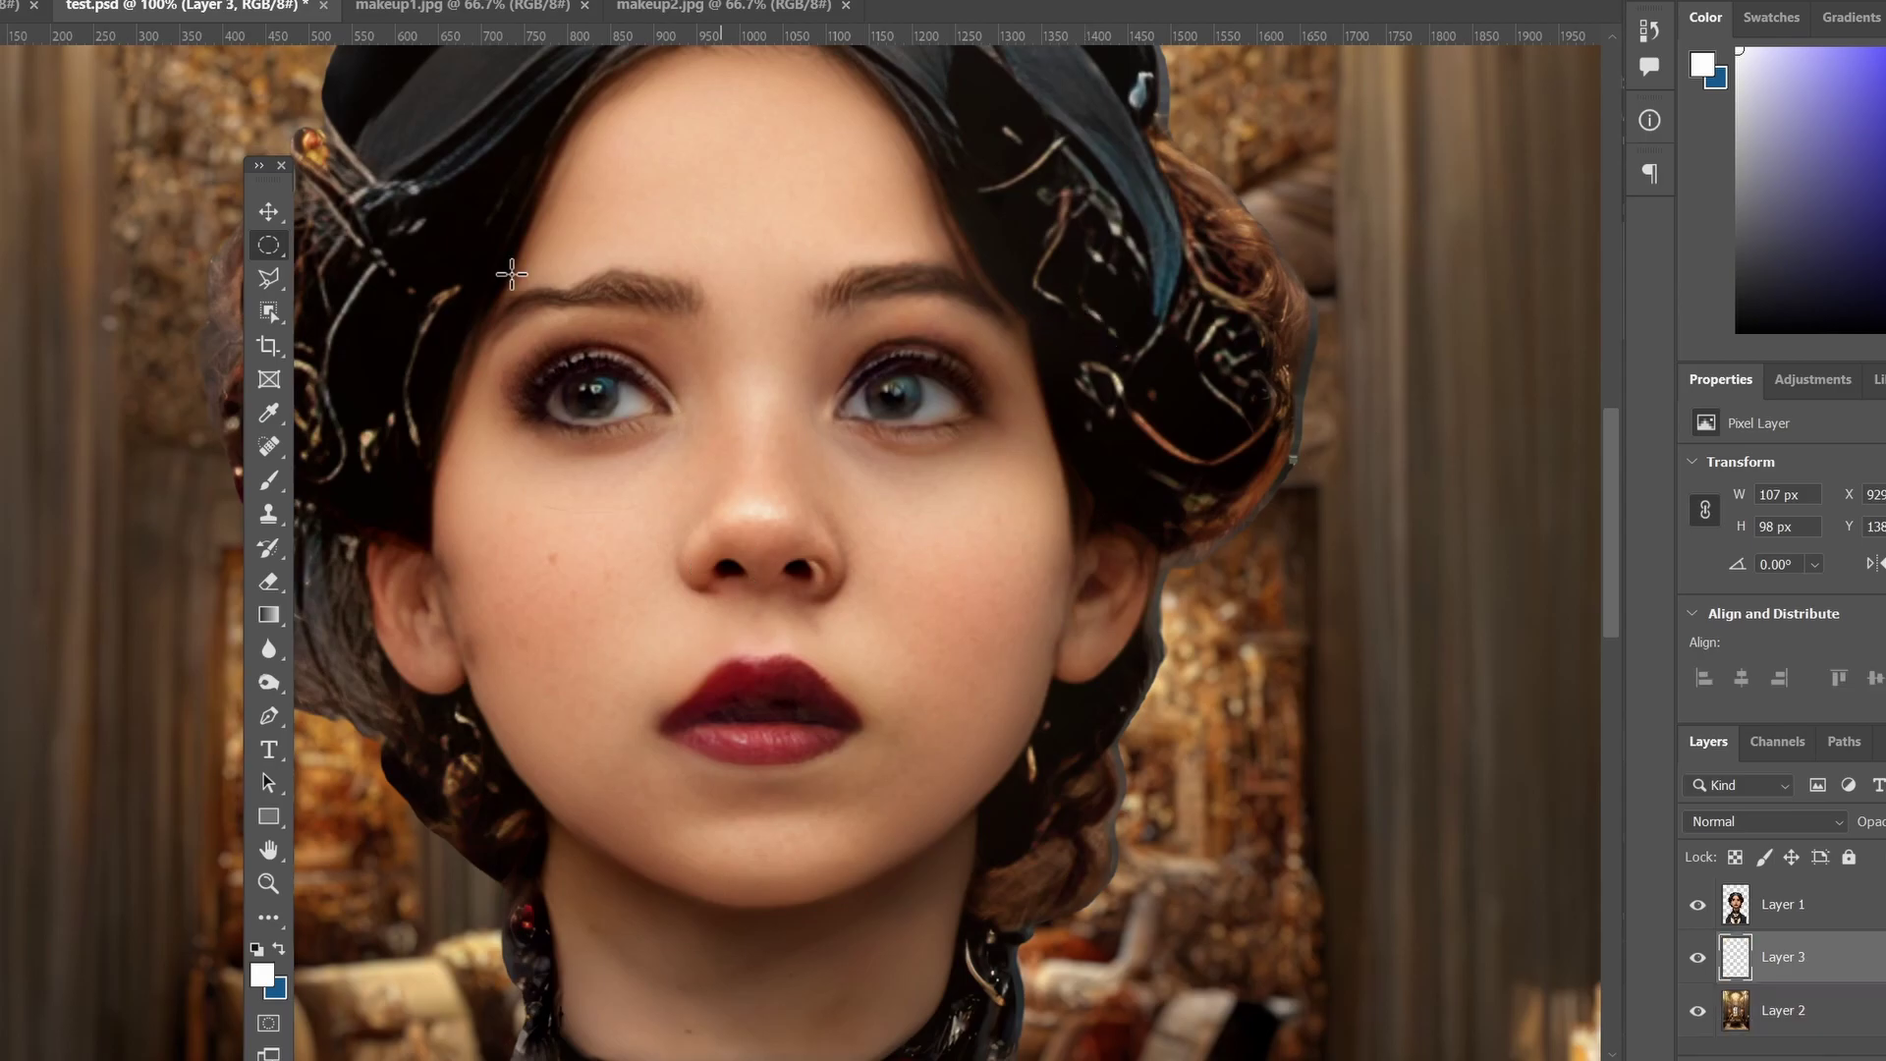
Undo the background copy and copy the nostril from portrait Layer 1 instead.
key(v)
drag(808, 582, 915, 580)
click(1784, 905)
key(ctrl+z)
key(ctrl+z)
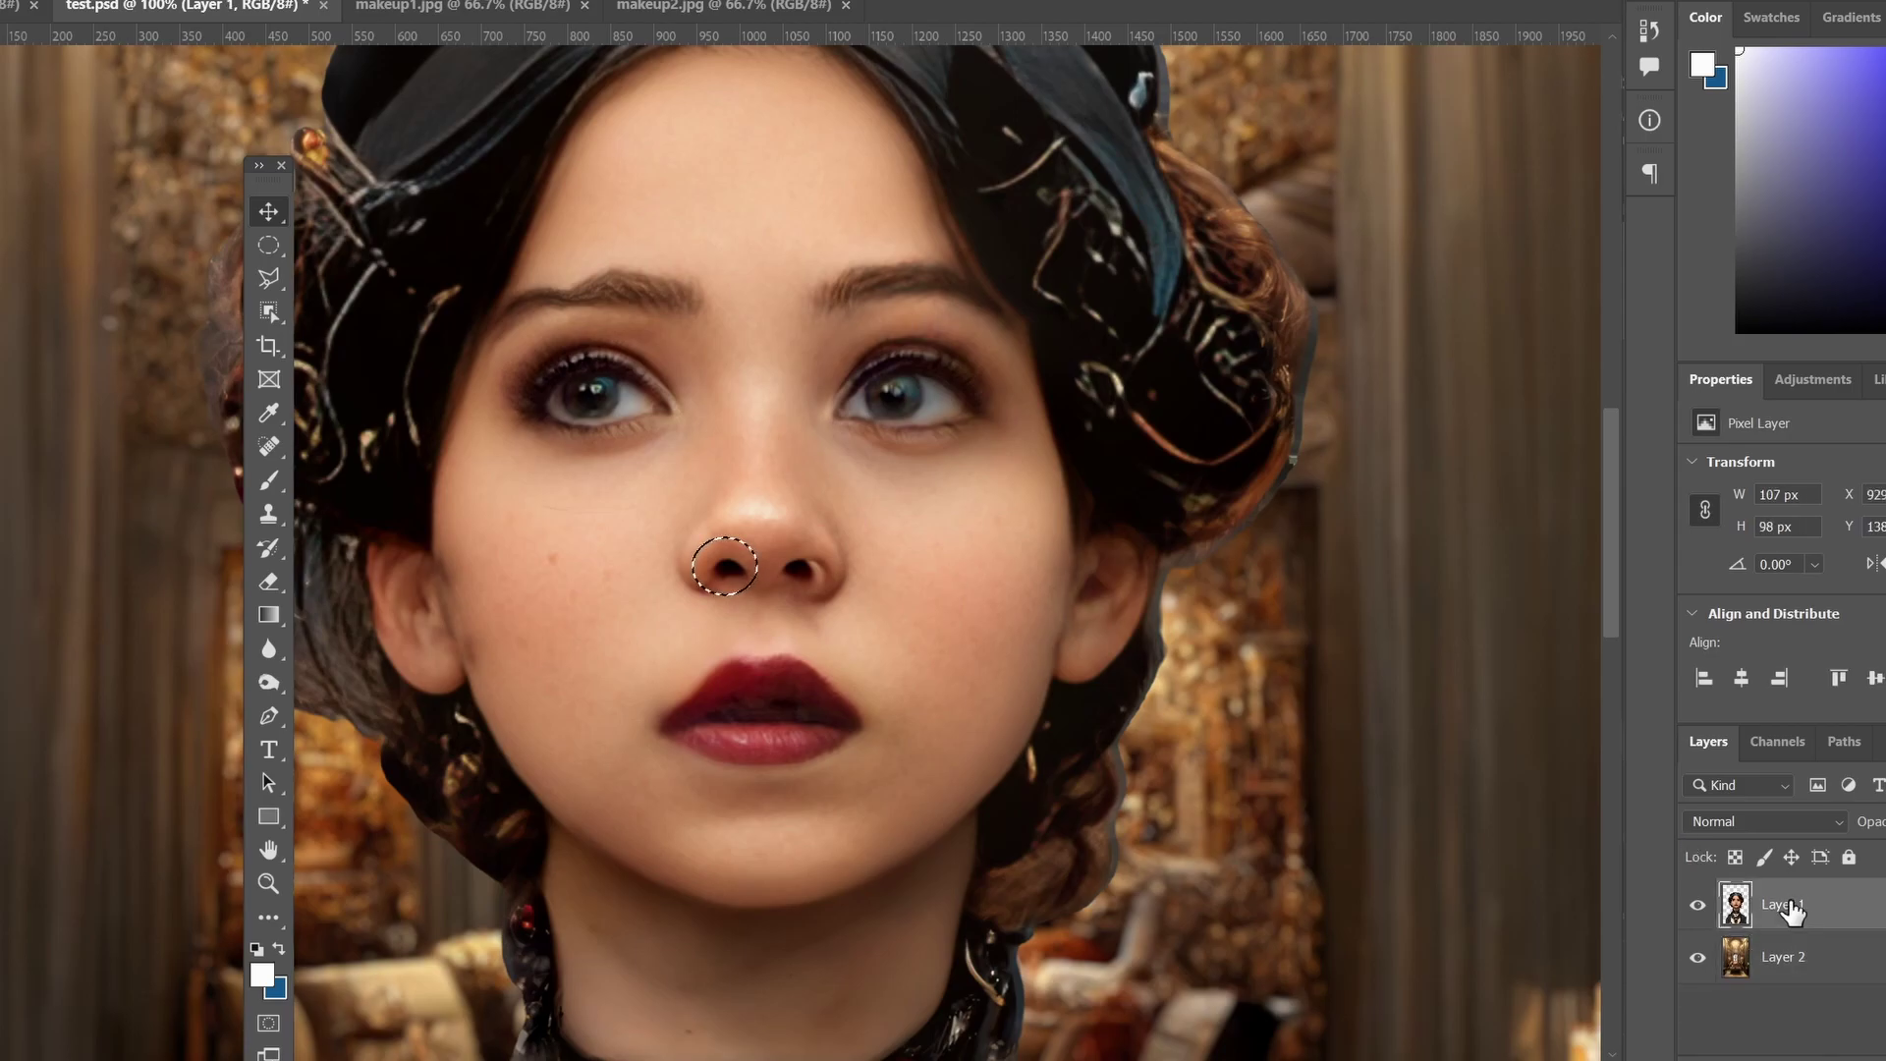
key(ctrl+j)
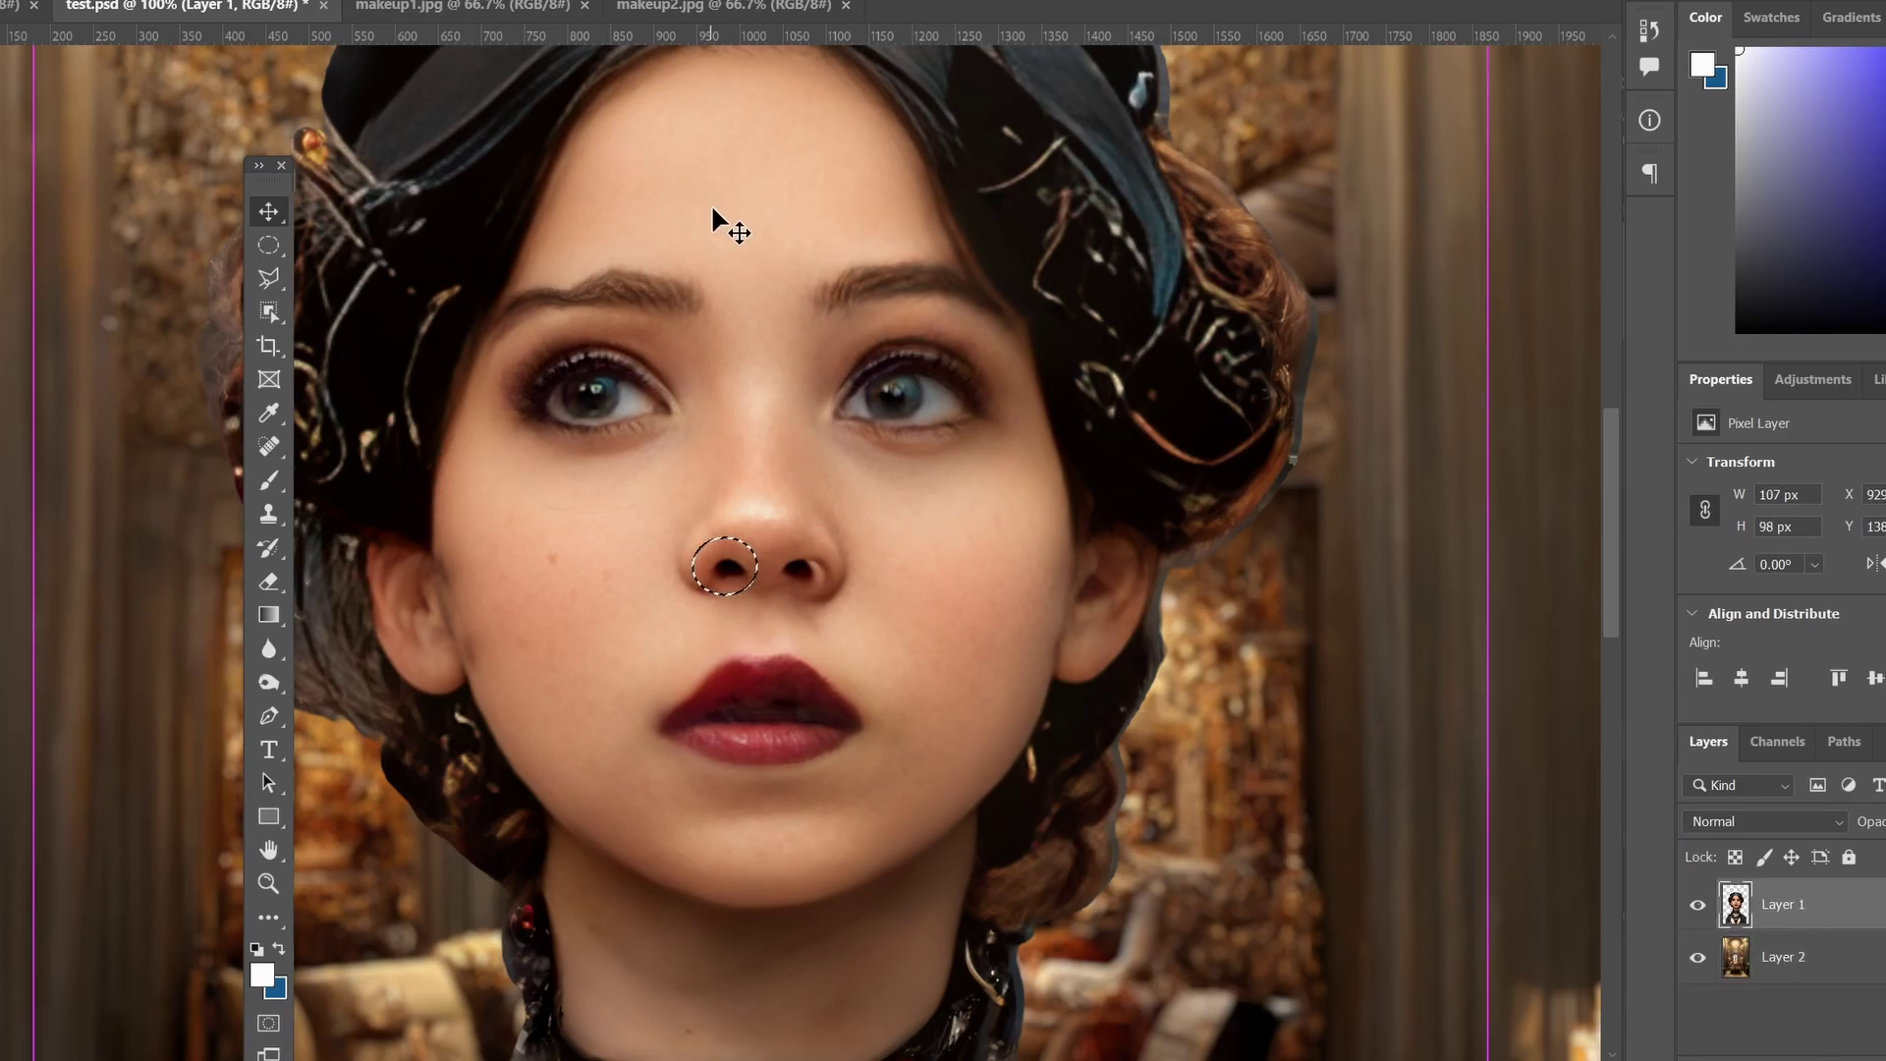
Position the copied nostril over the right nostril and zoom to 200%.
drag(792, 587, 854, 591)
key(Left)
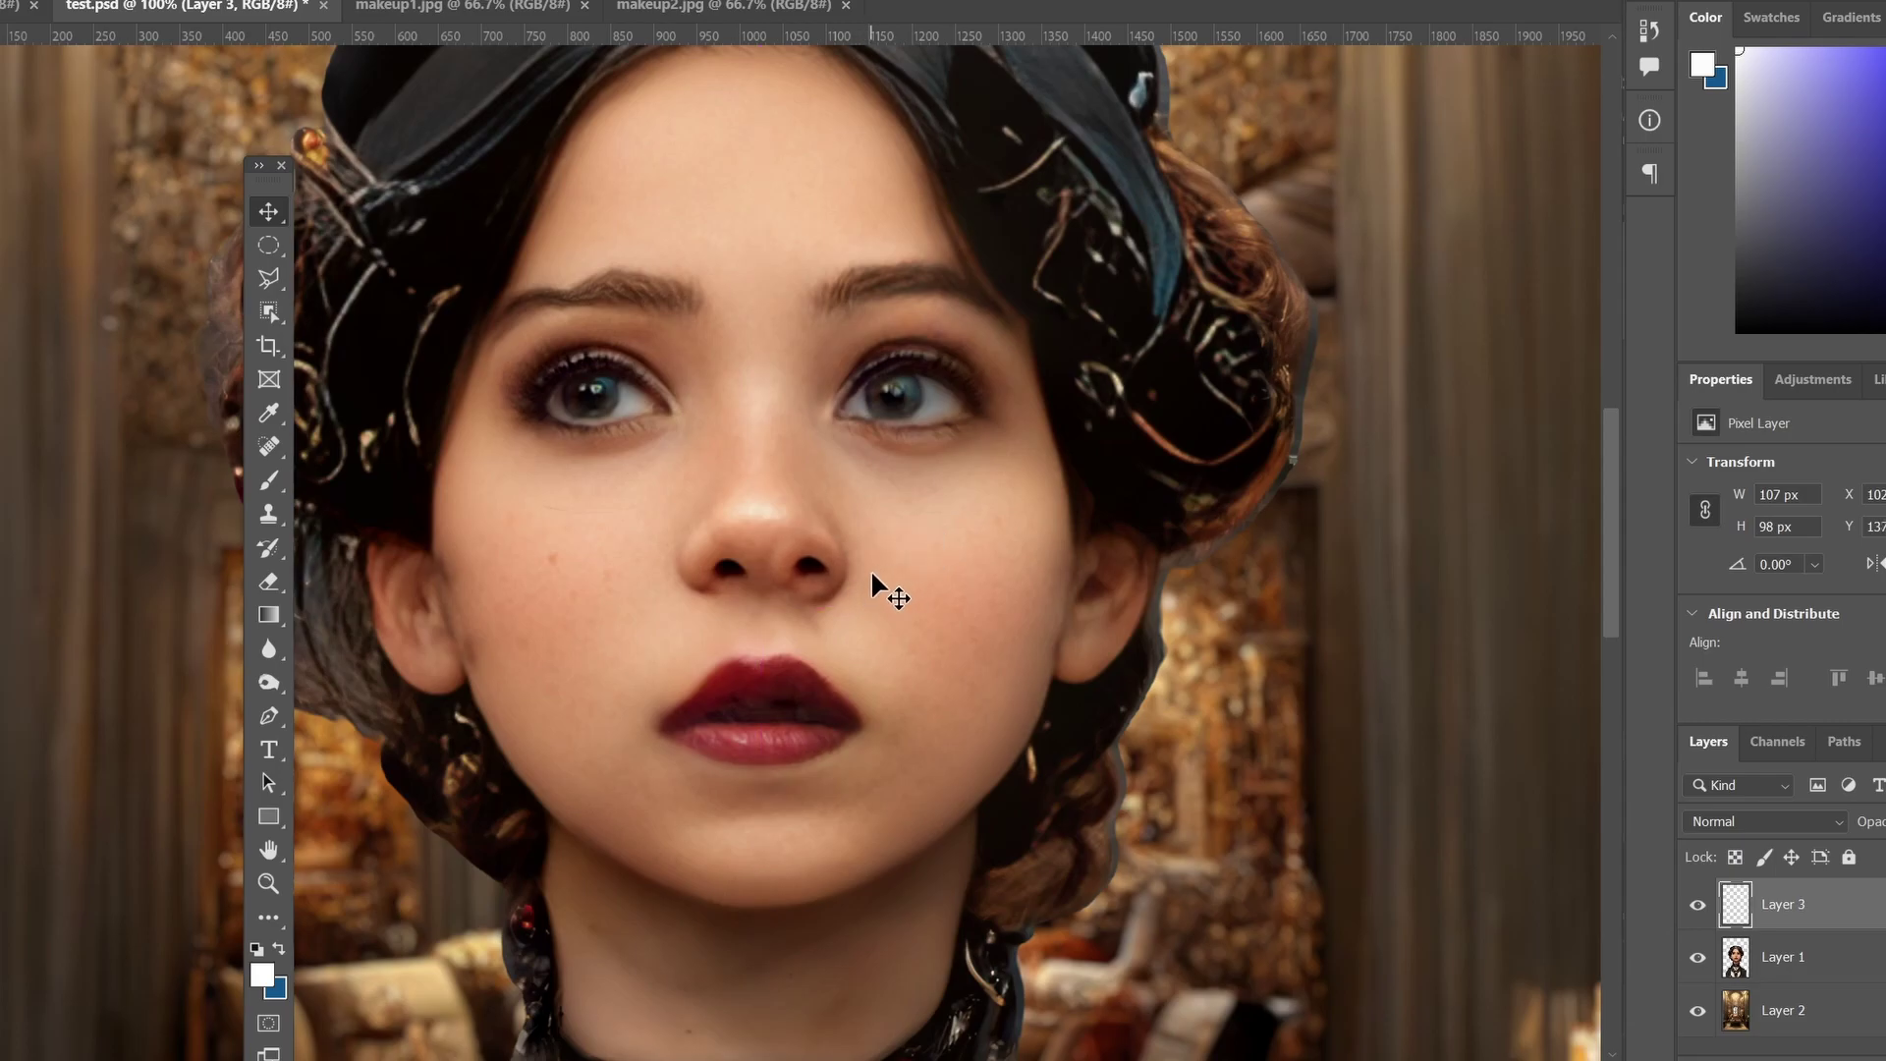
key(Up)
click(268, 883)
click(834, 544)
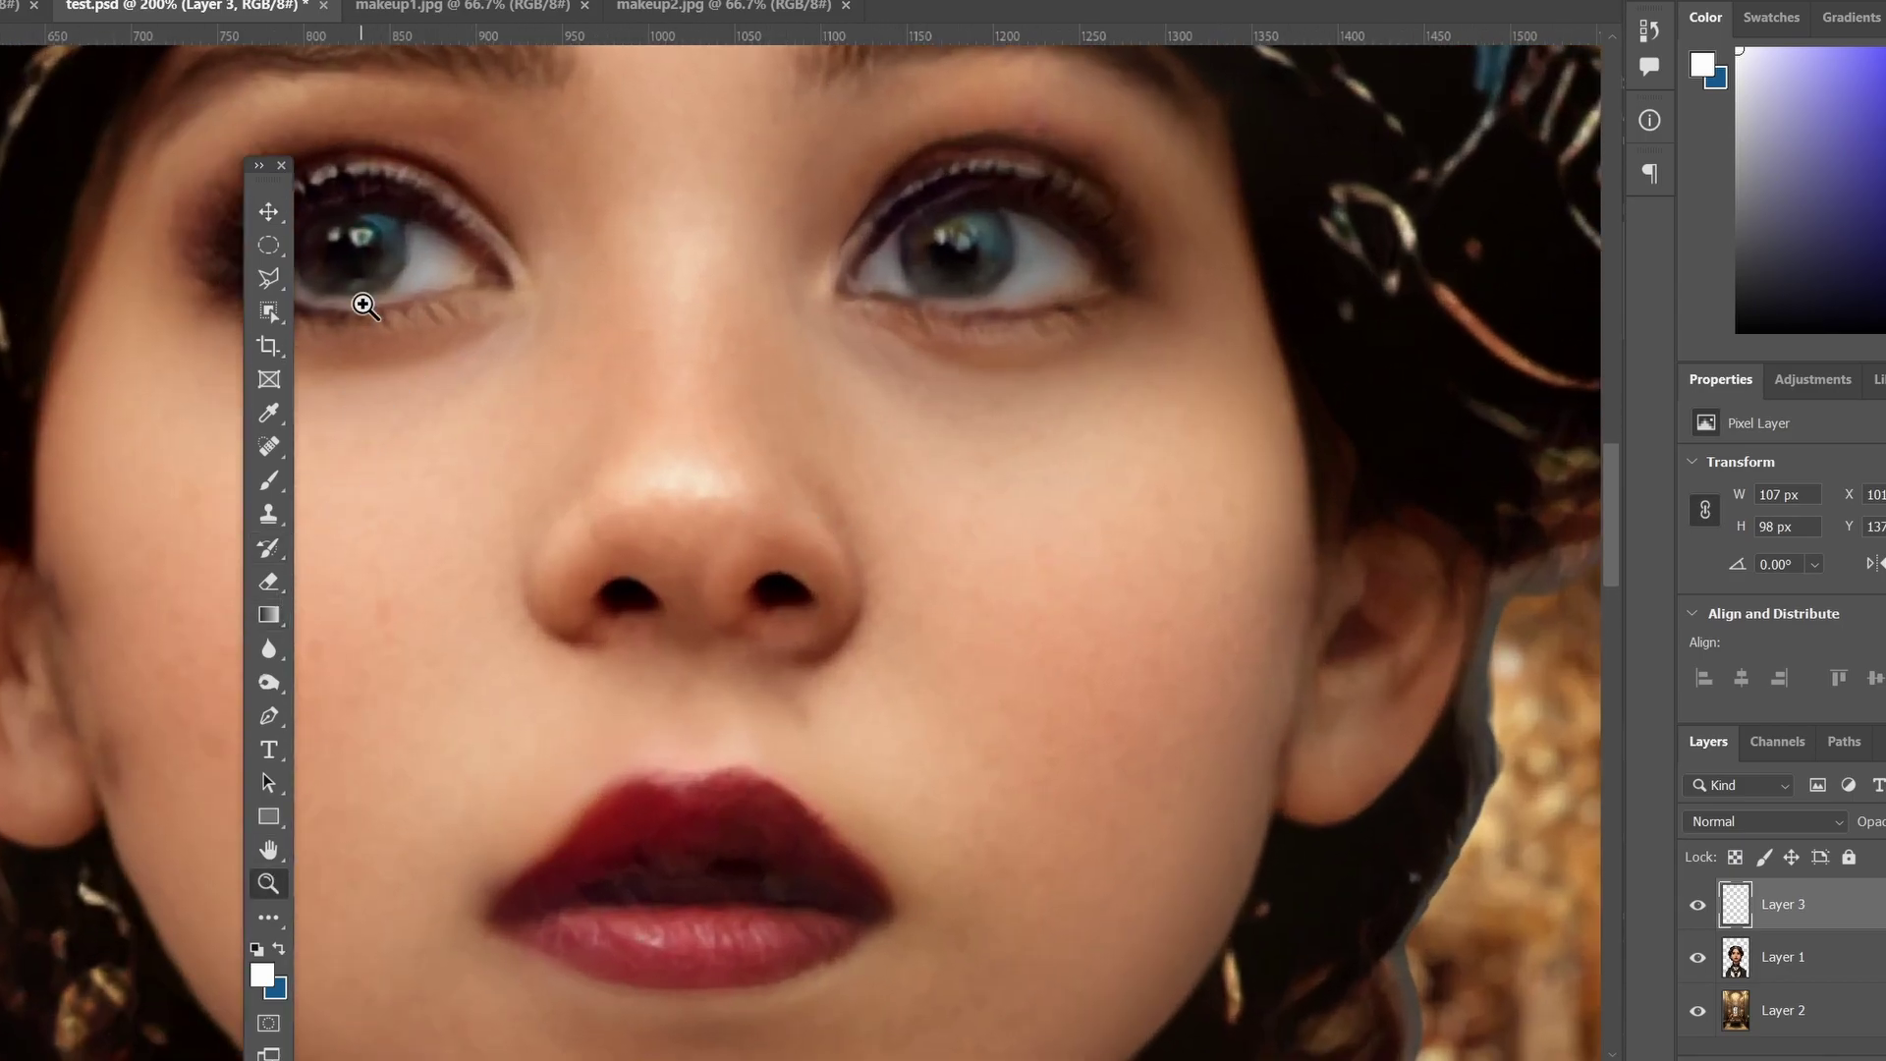
Switch to the plain Eraser tool and view the nose at actual 100% size.
right_click(275, 584)
click(329, 575)
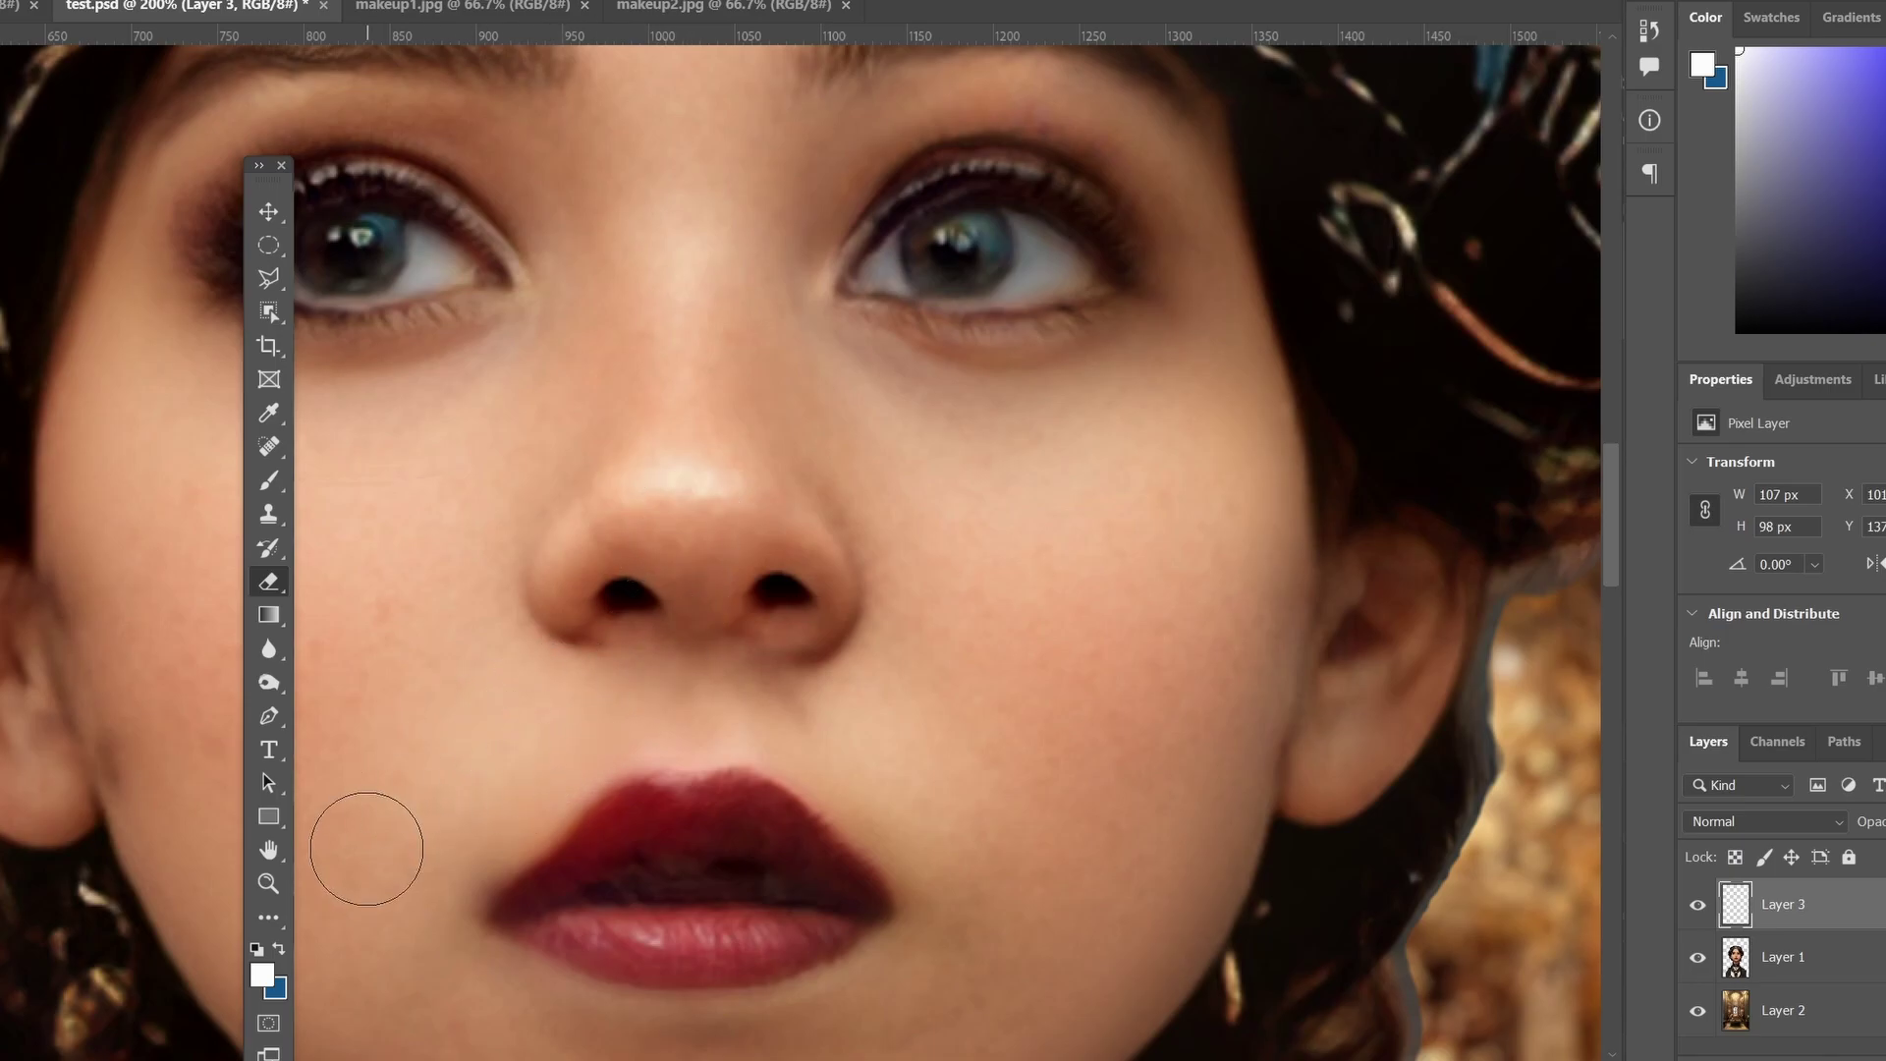
double_click(269, 884)
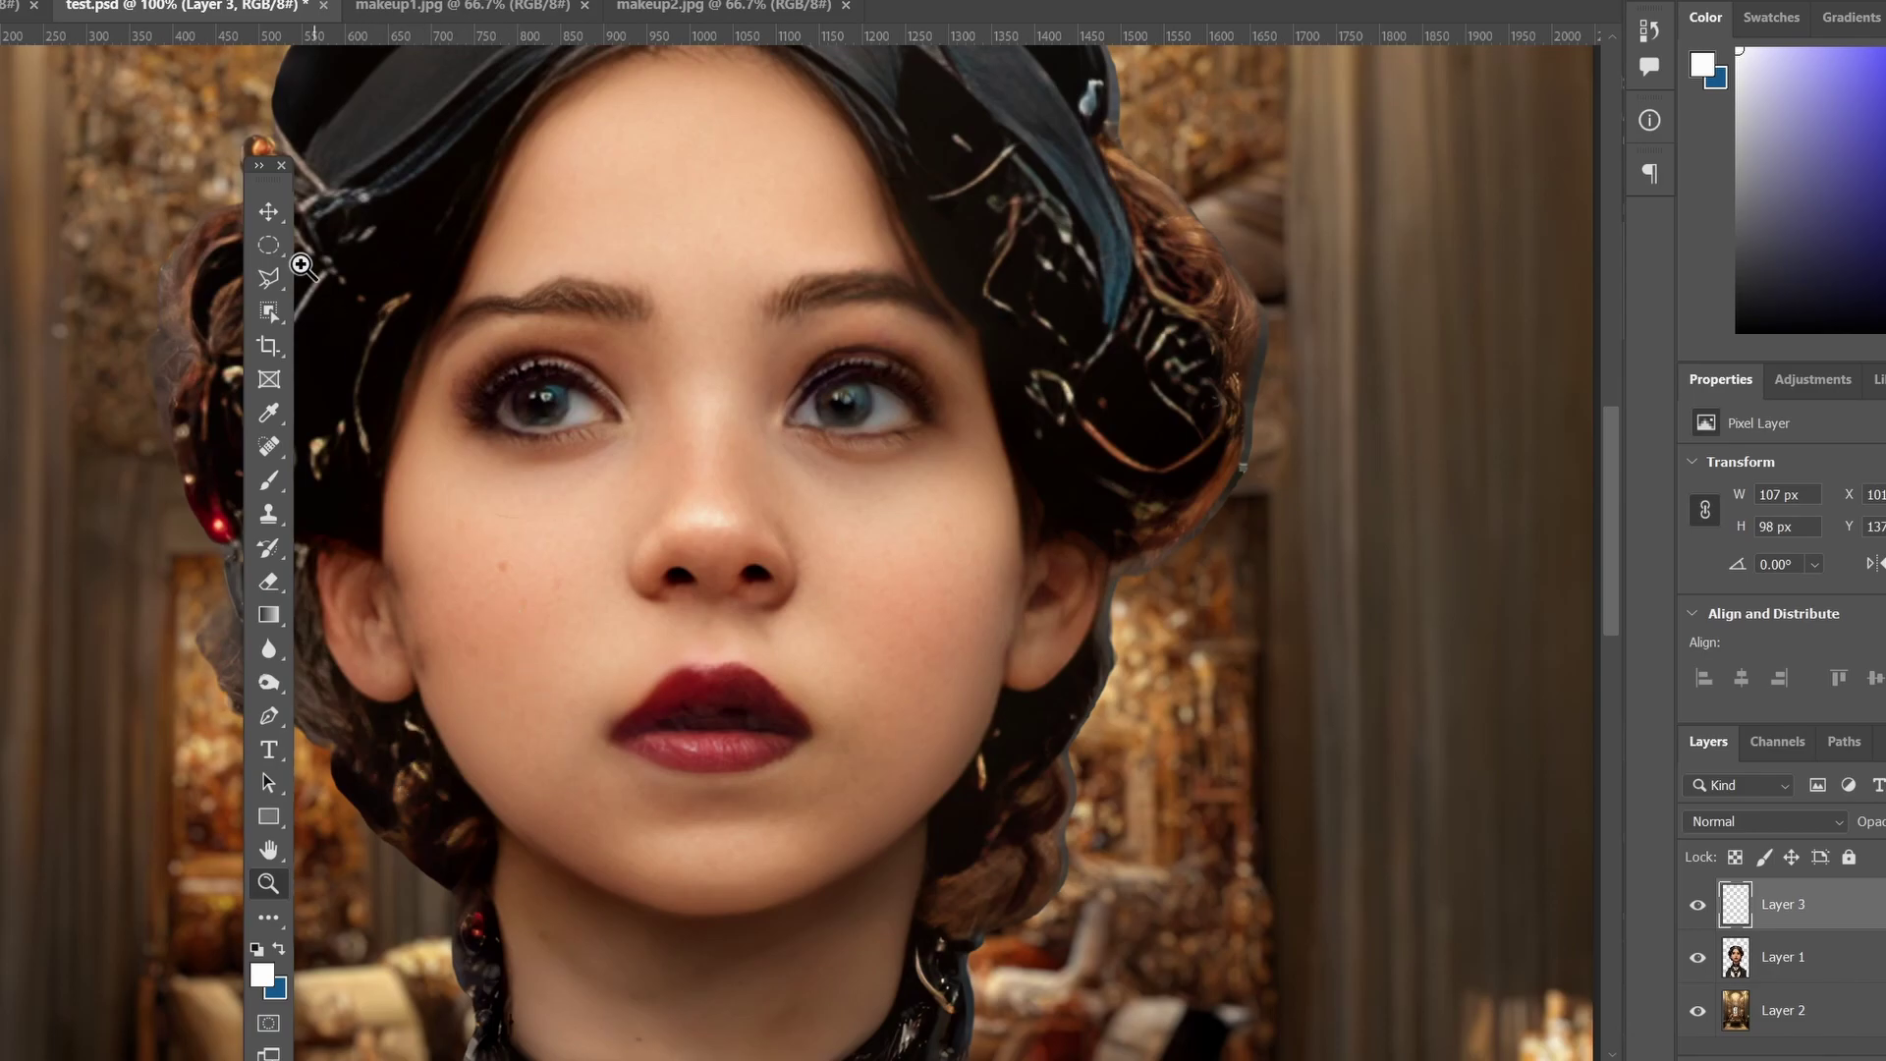
Select portrait Layer 1, fit the image on screen, then view it at 100%.
click(268, 211)
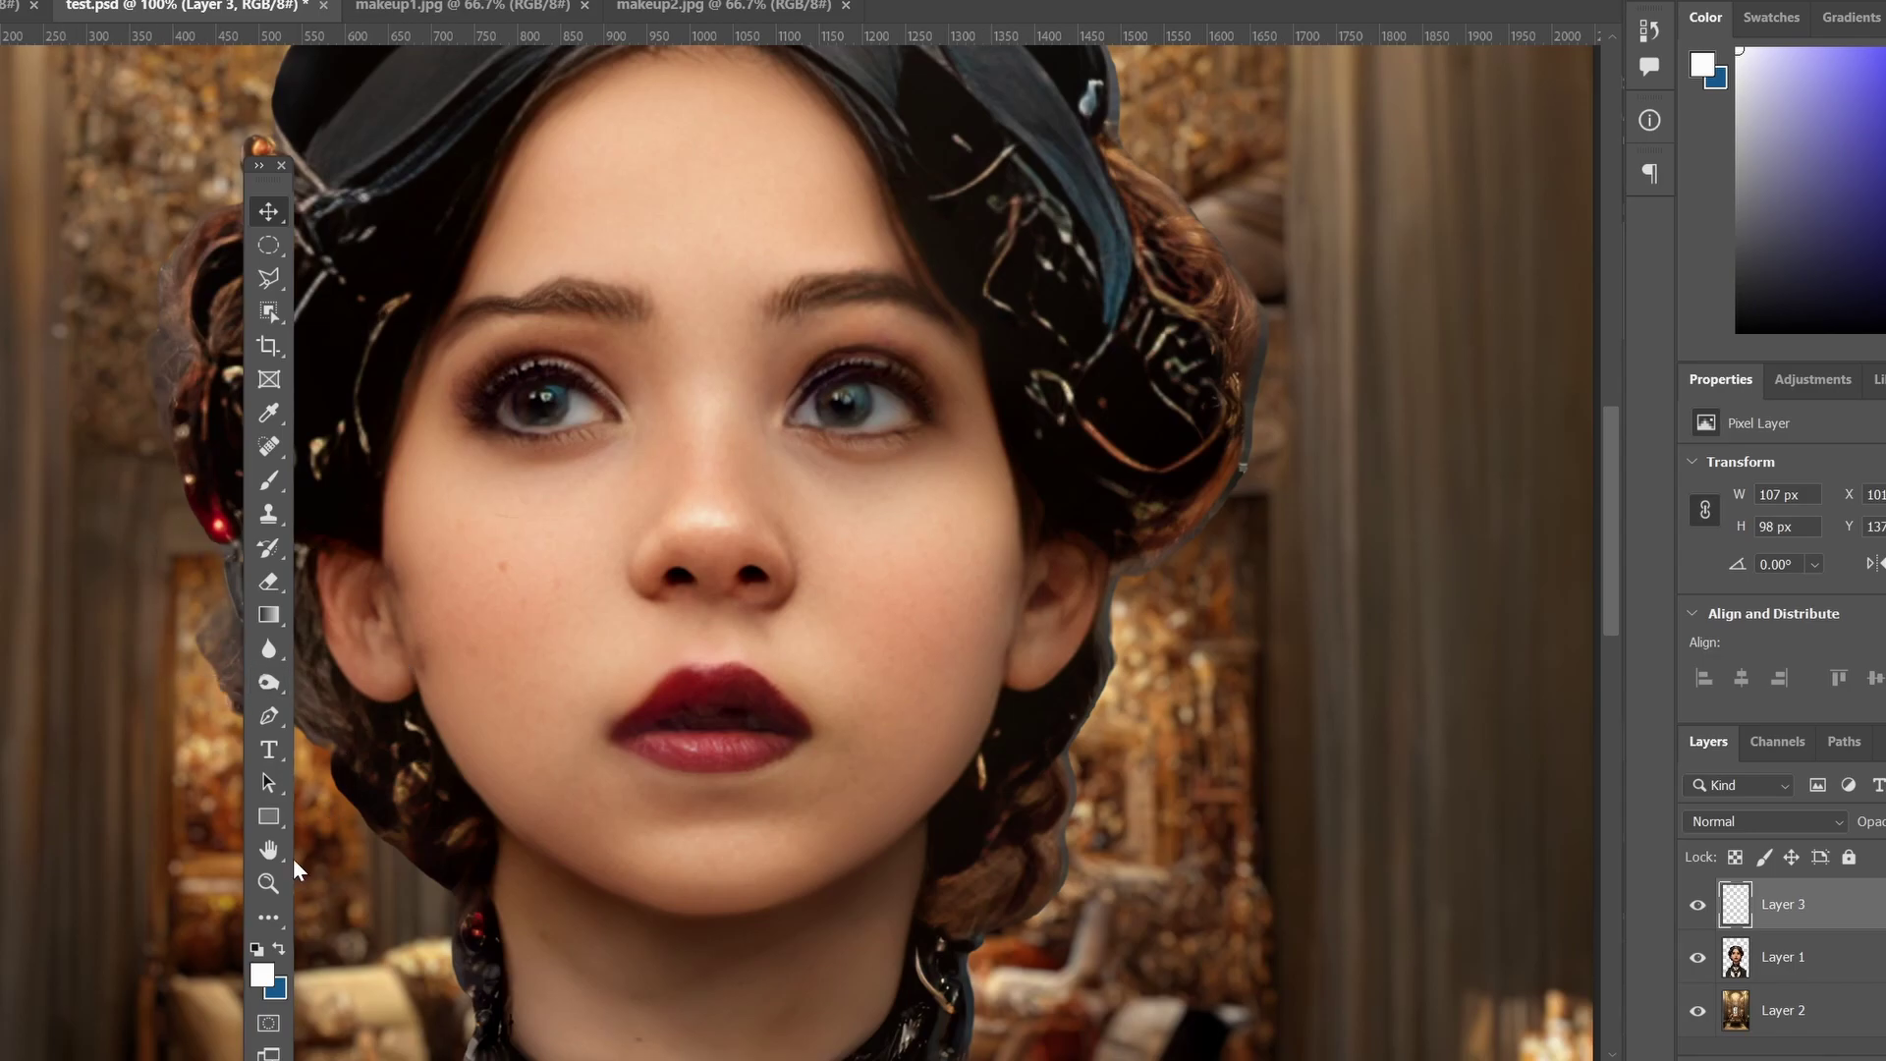
click(268, 883)
alt+click(594, 630)
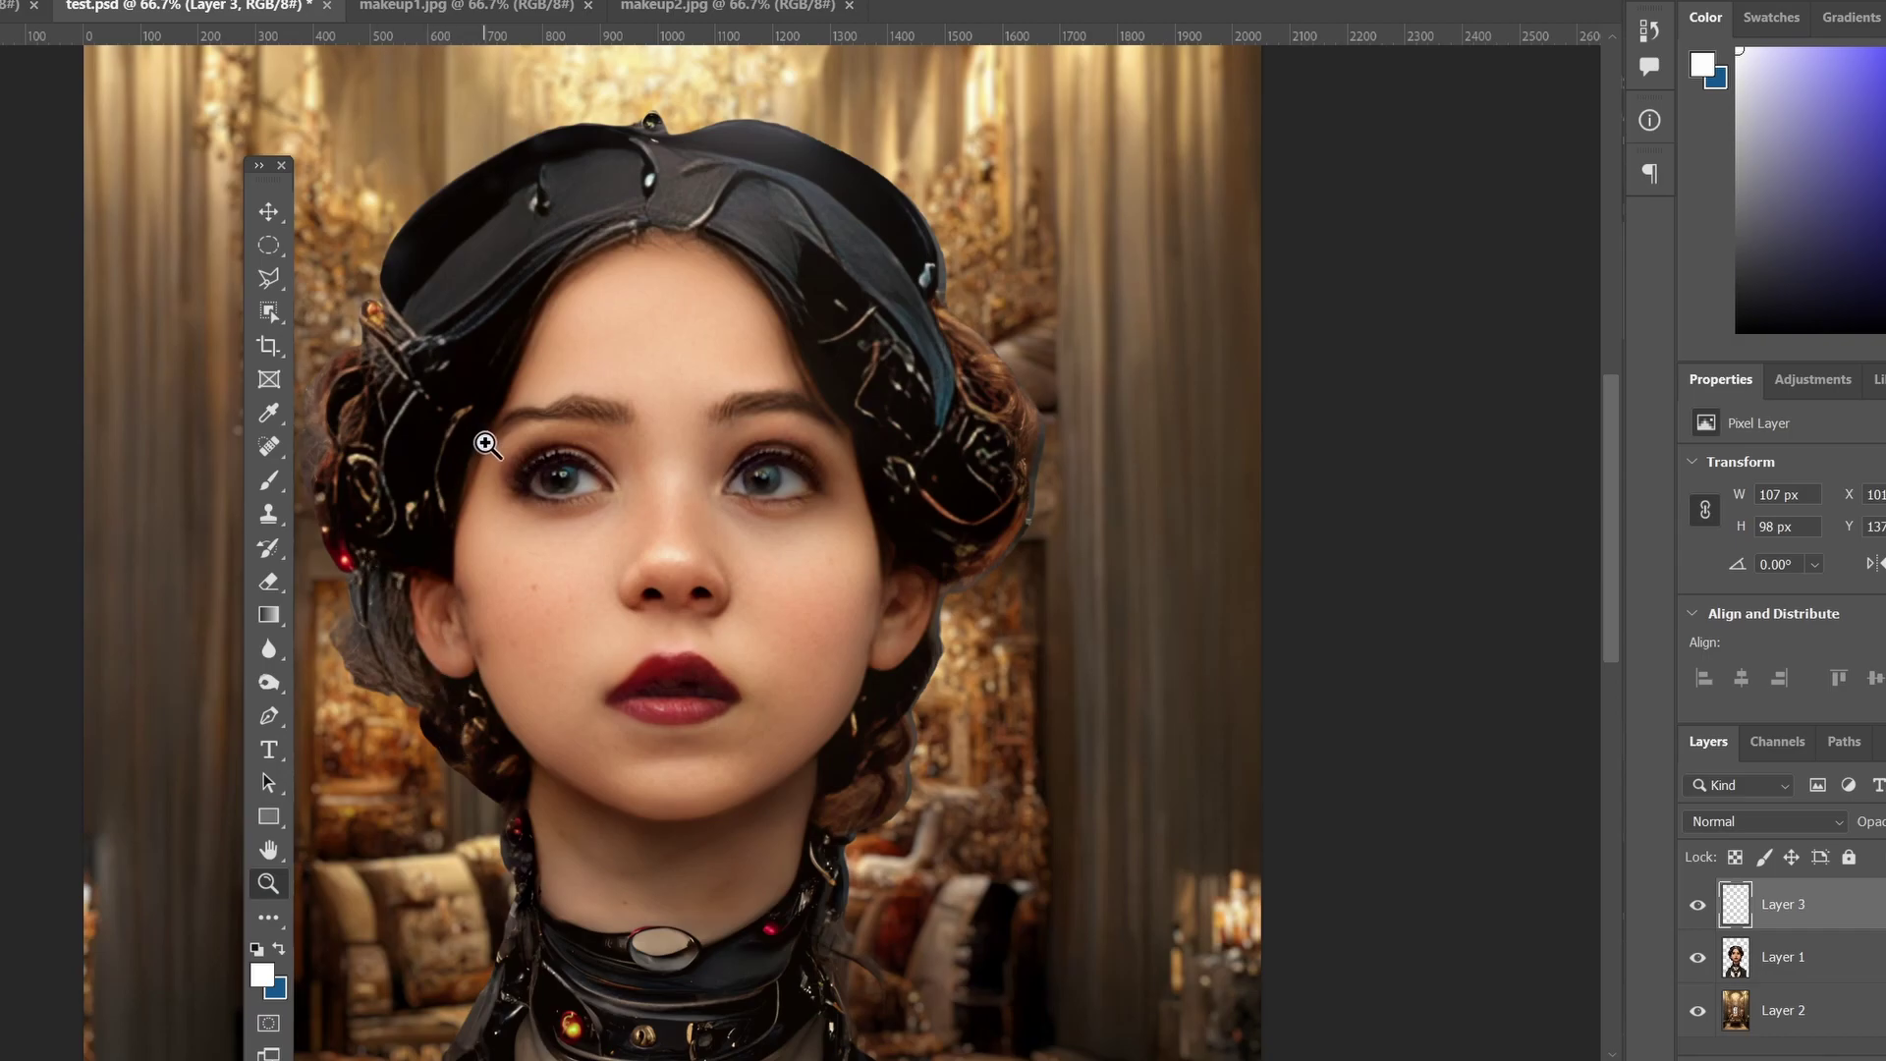
click(269, 208)
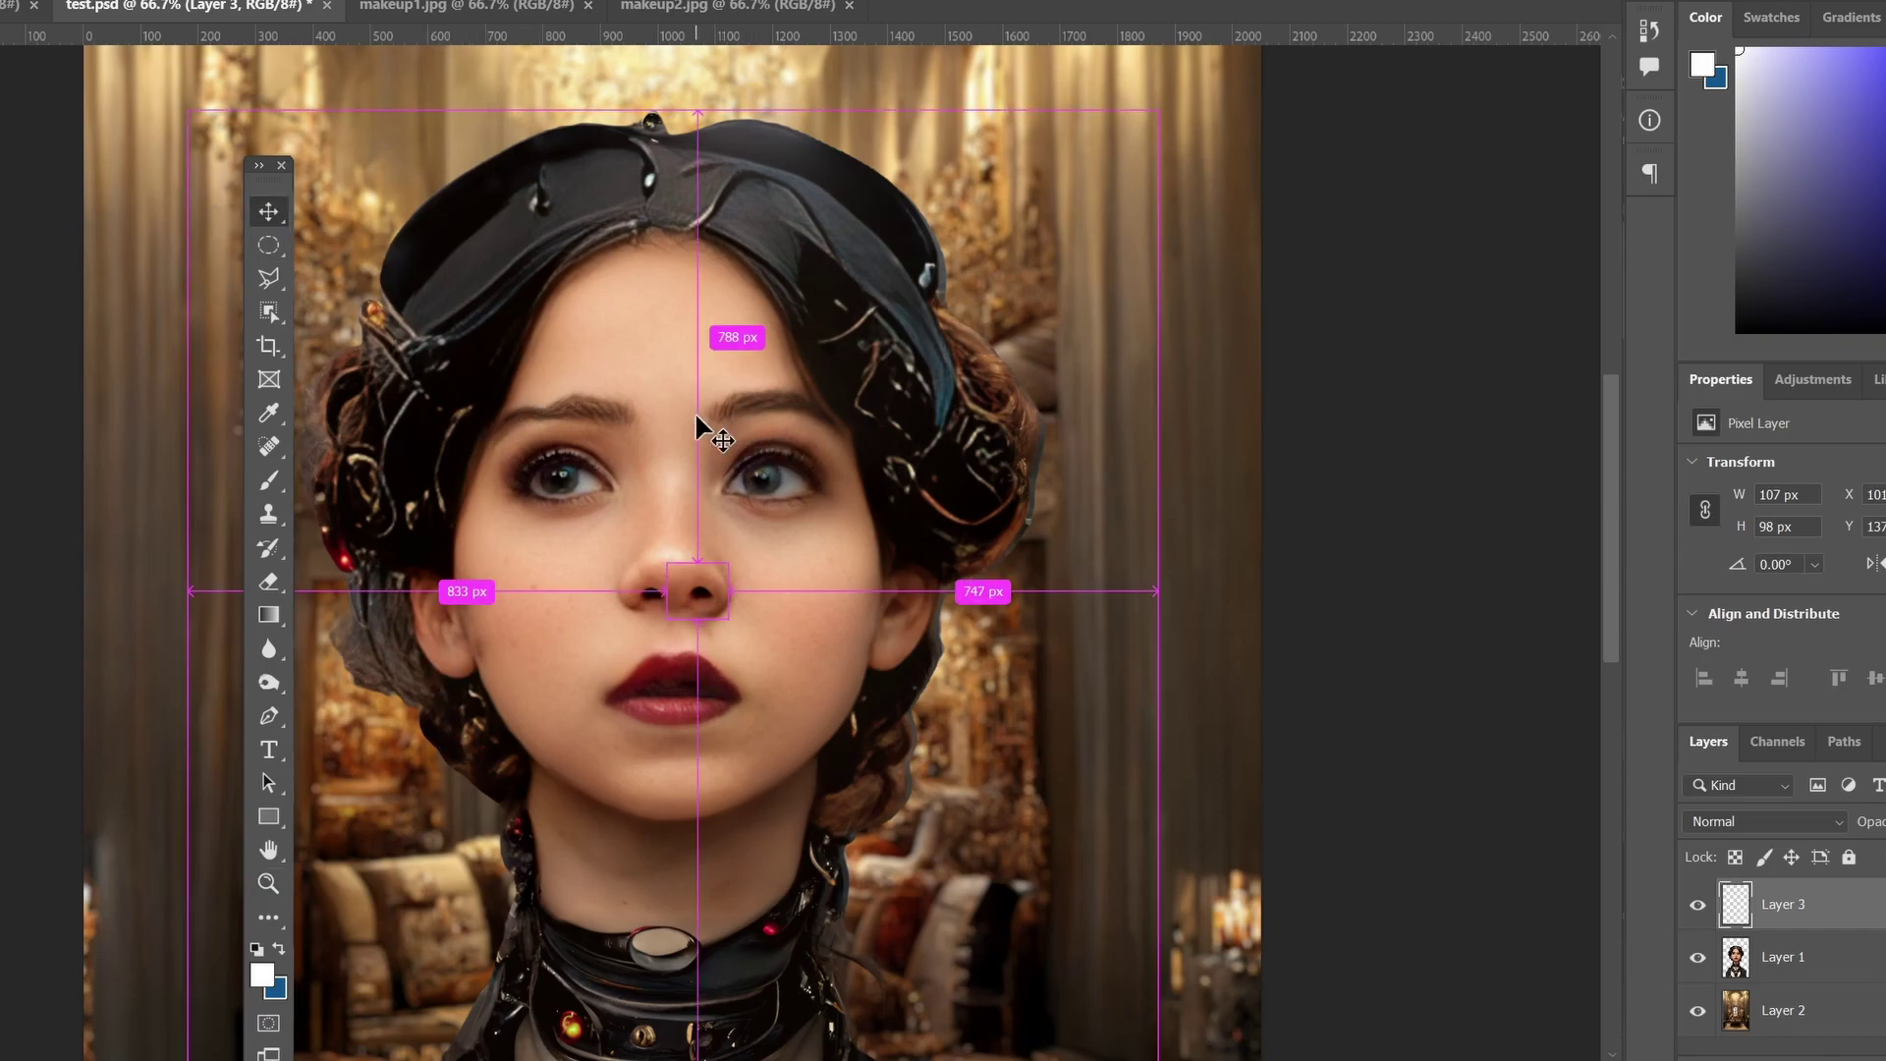
click(1789, 957)
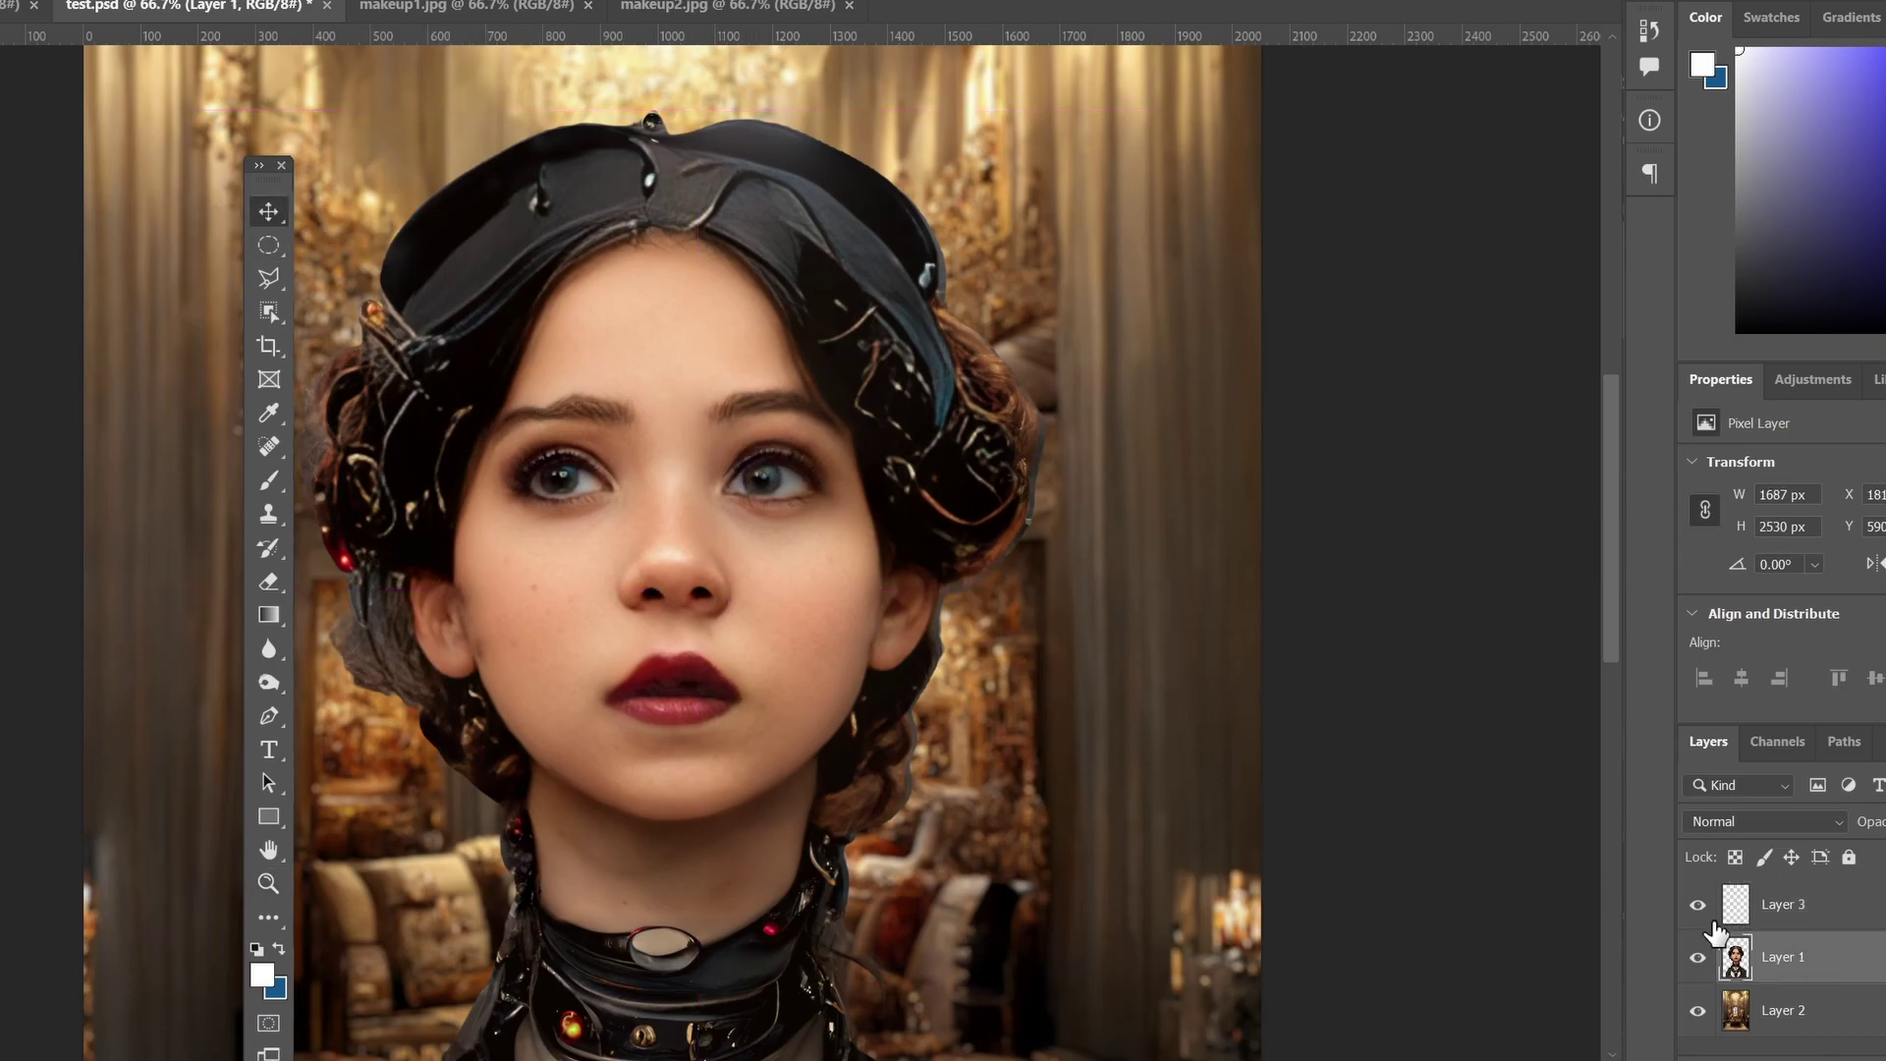
double_click(269, 850)
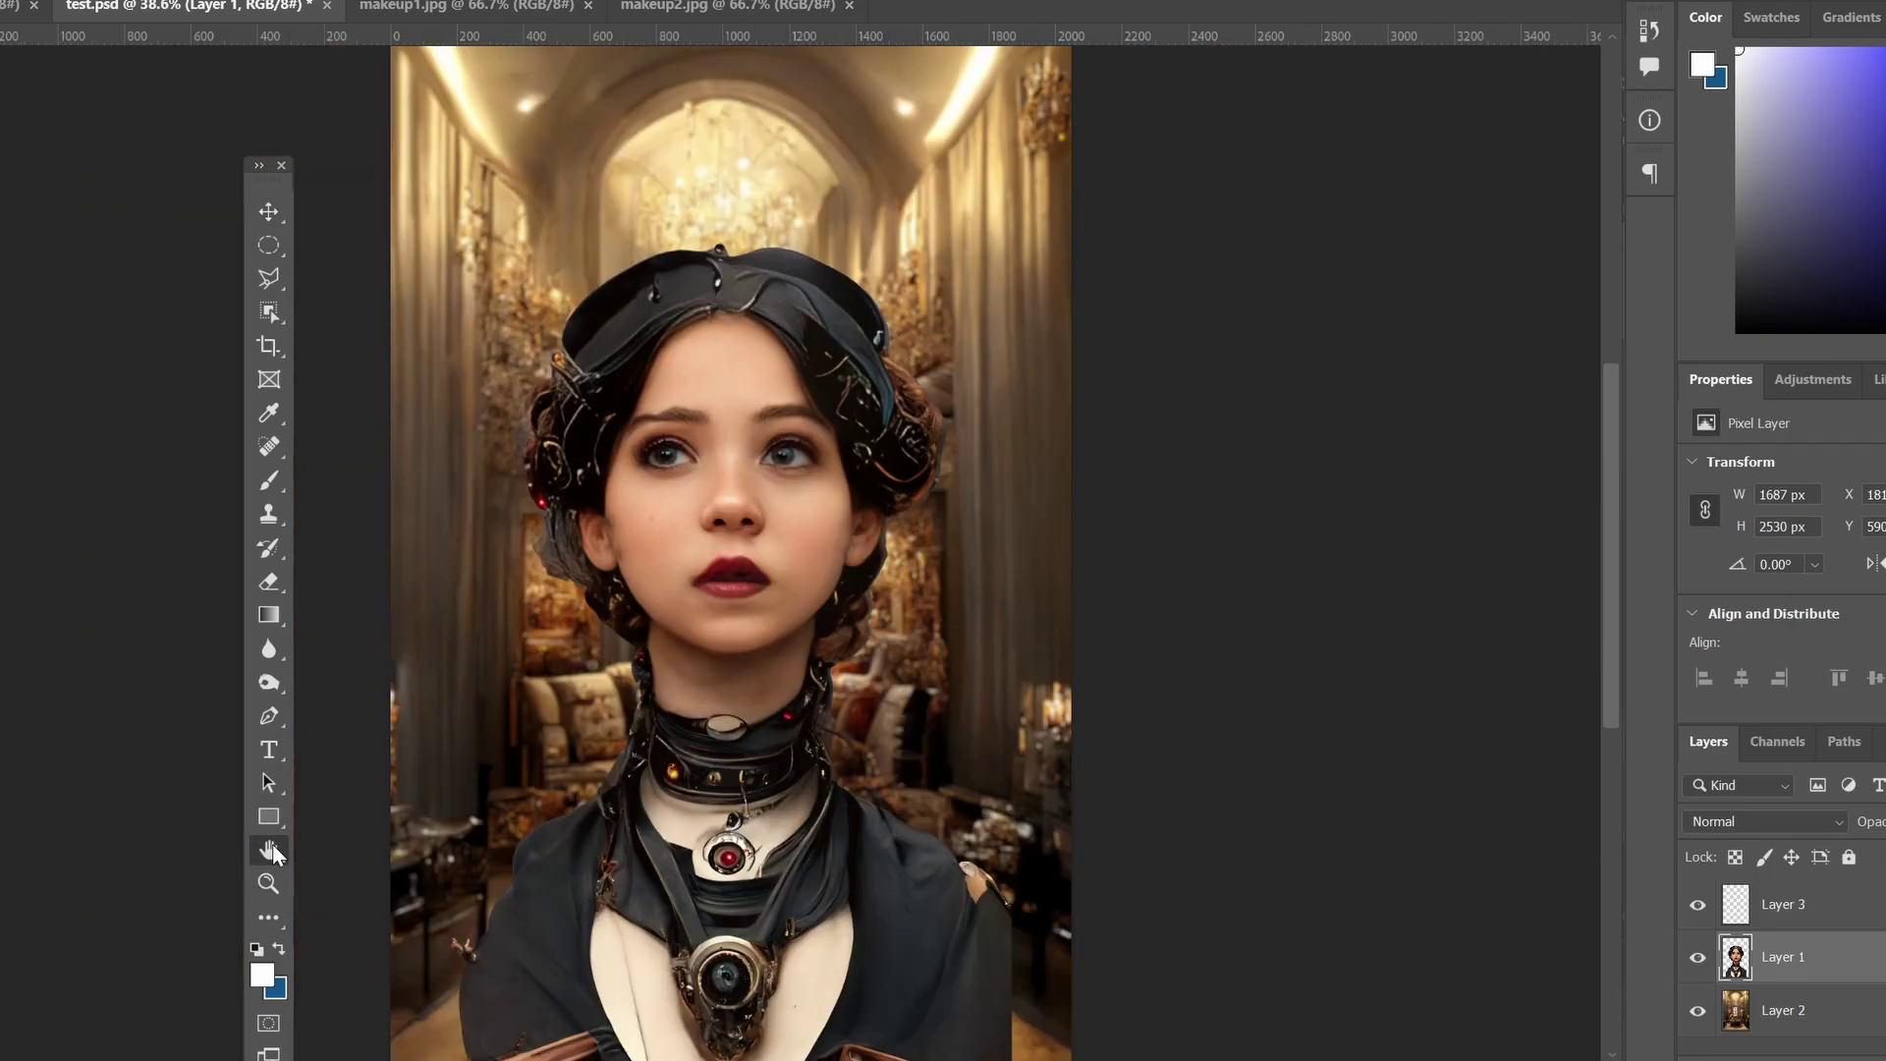
double_click(270, 882)
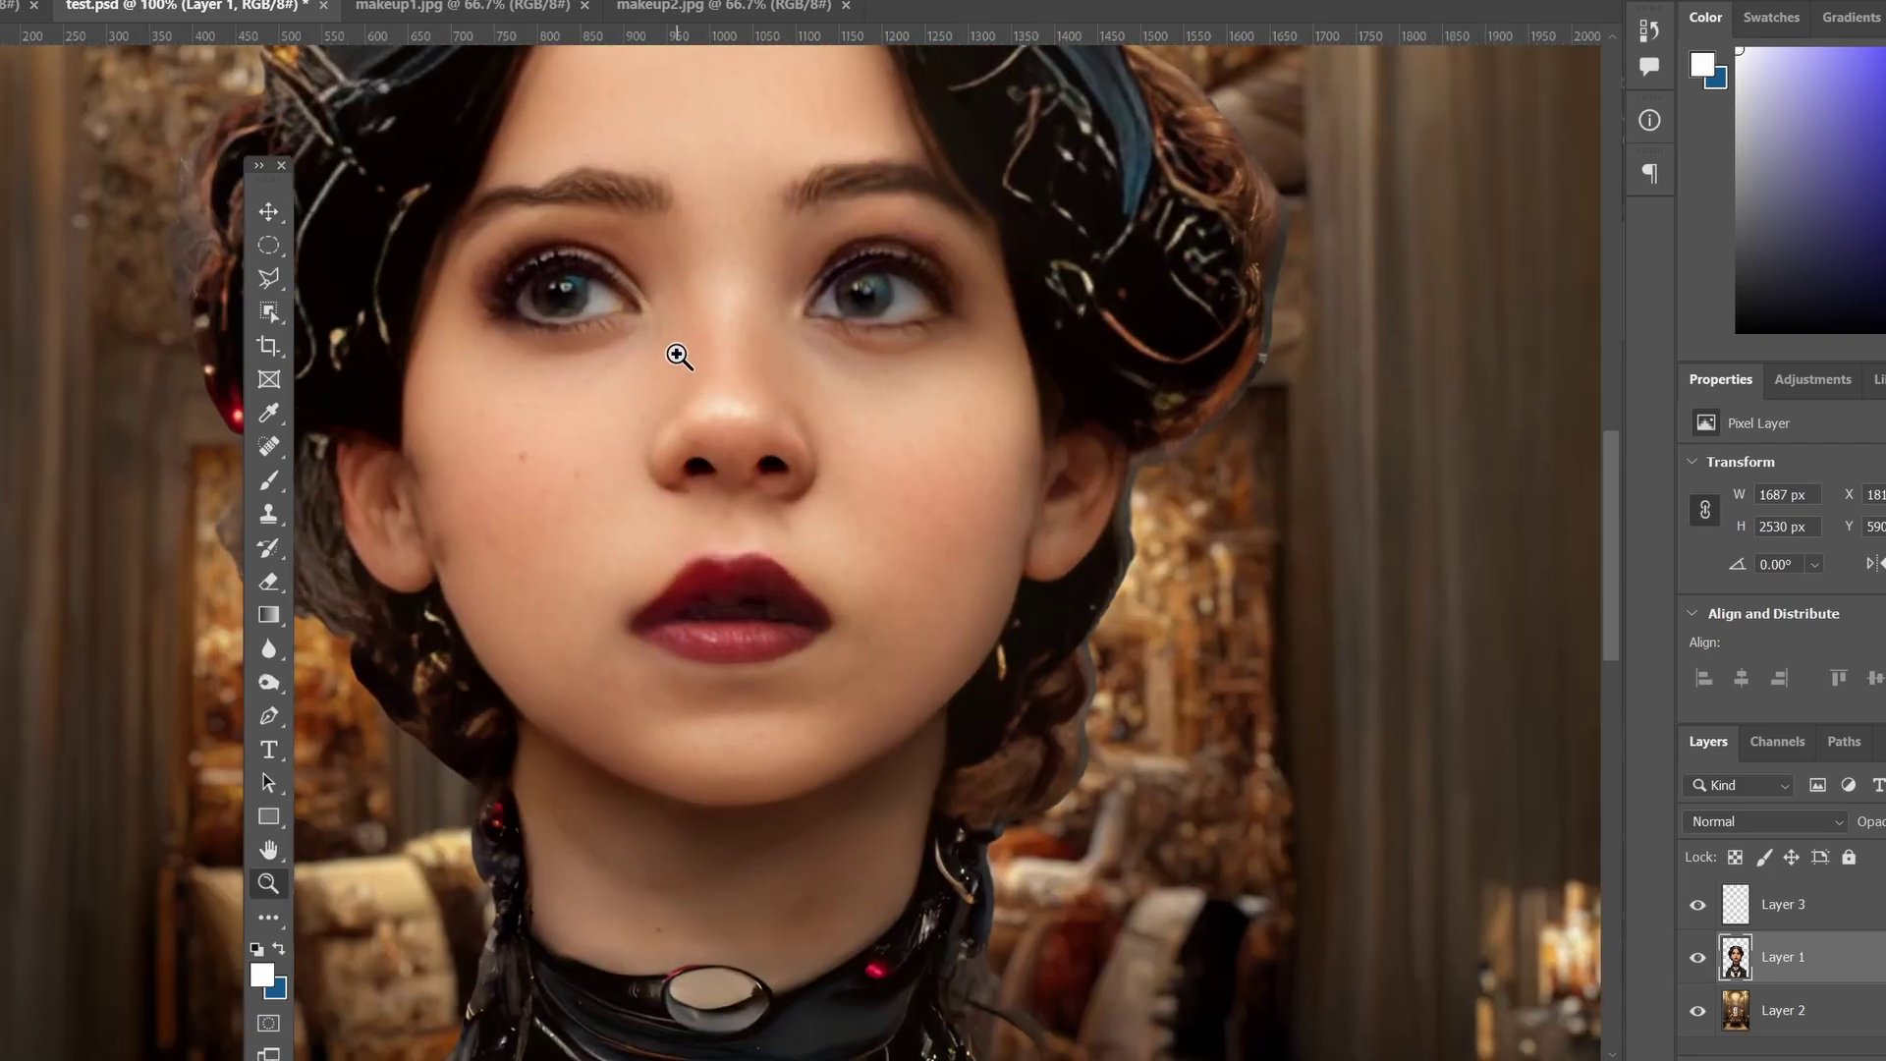
Save test.psd and set Smart Sharpen to 228% amount, 2.1 px radius and 10% noise reduction.
key(ctrl+s)
key(alt+t)
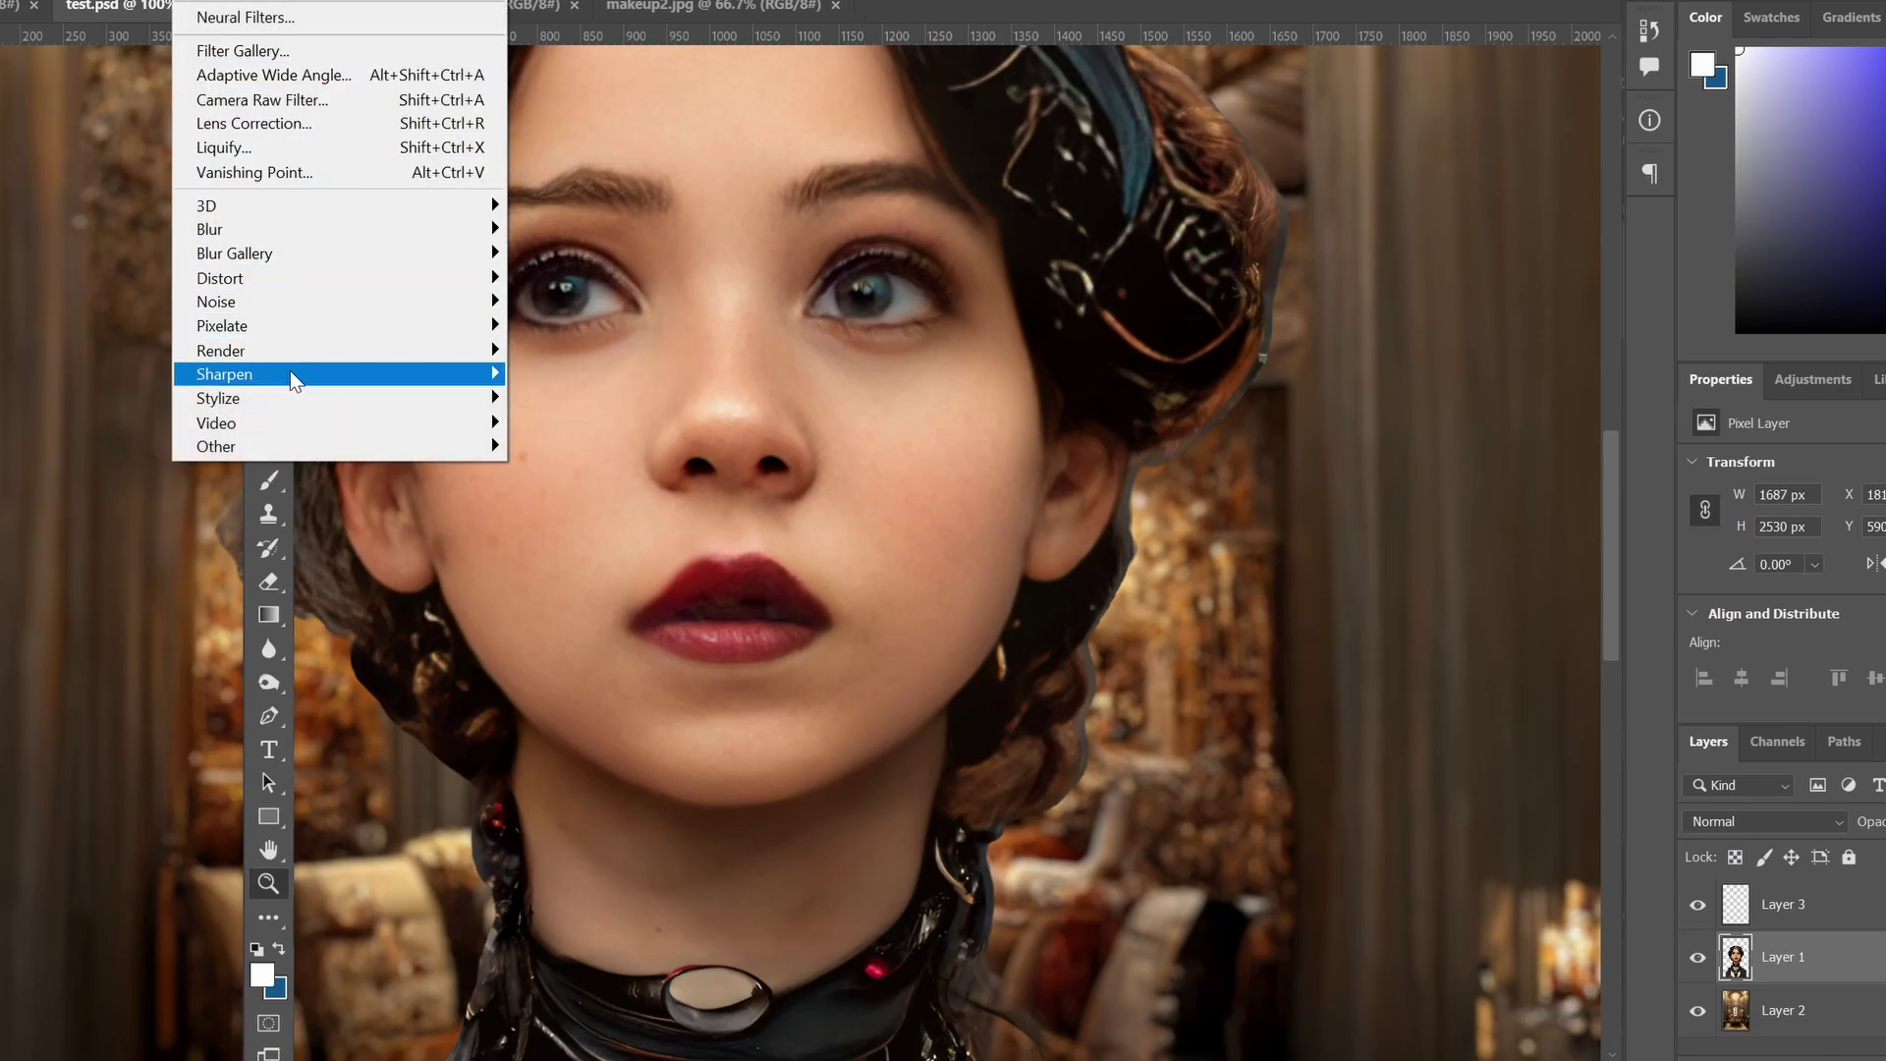
mouse_move(290, 374)
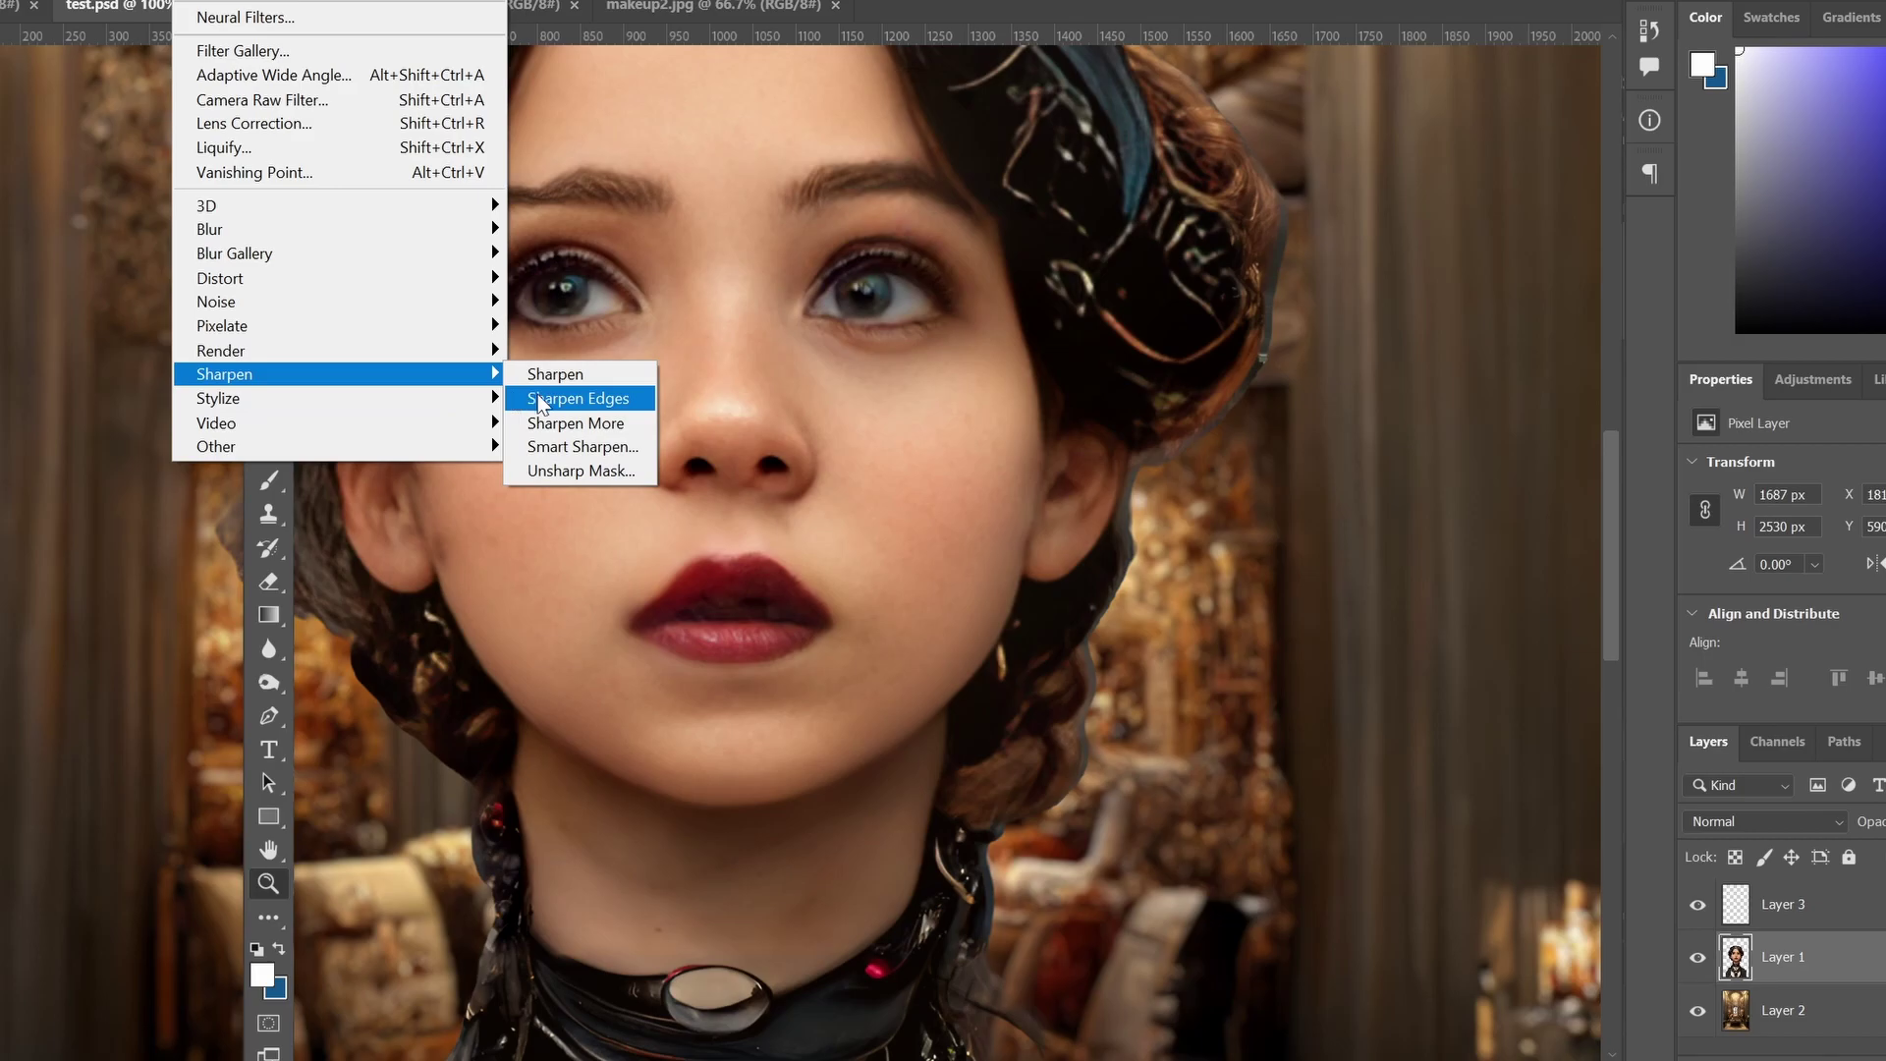
click(602, 458)
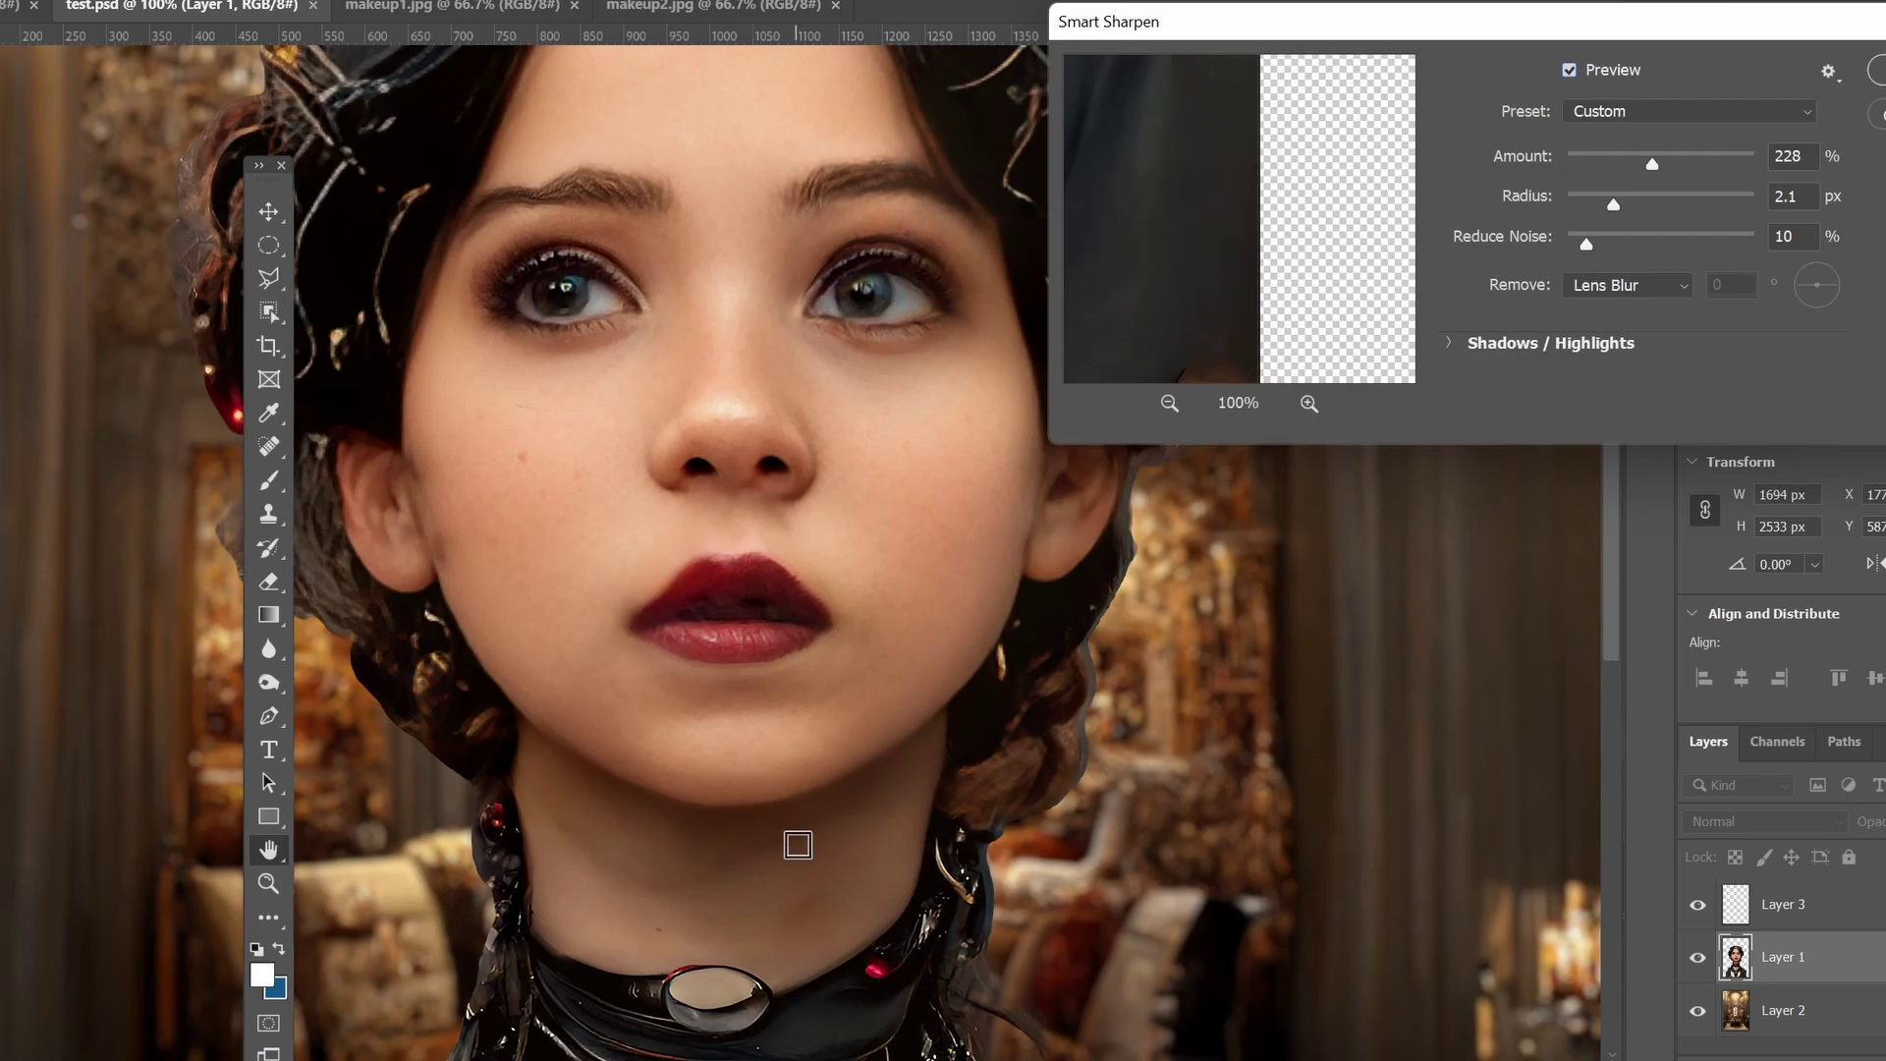
drag(1612, 622, 1606, 765)
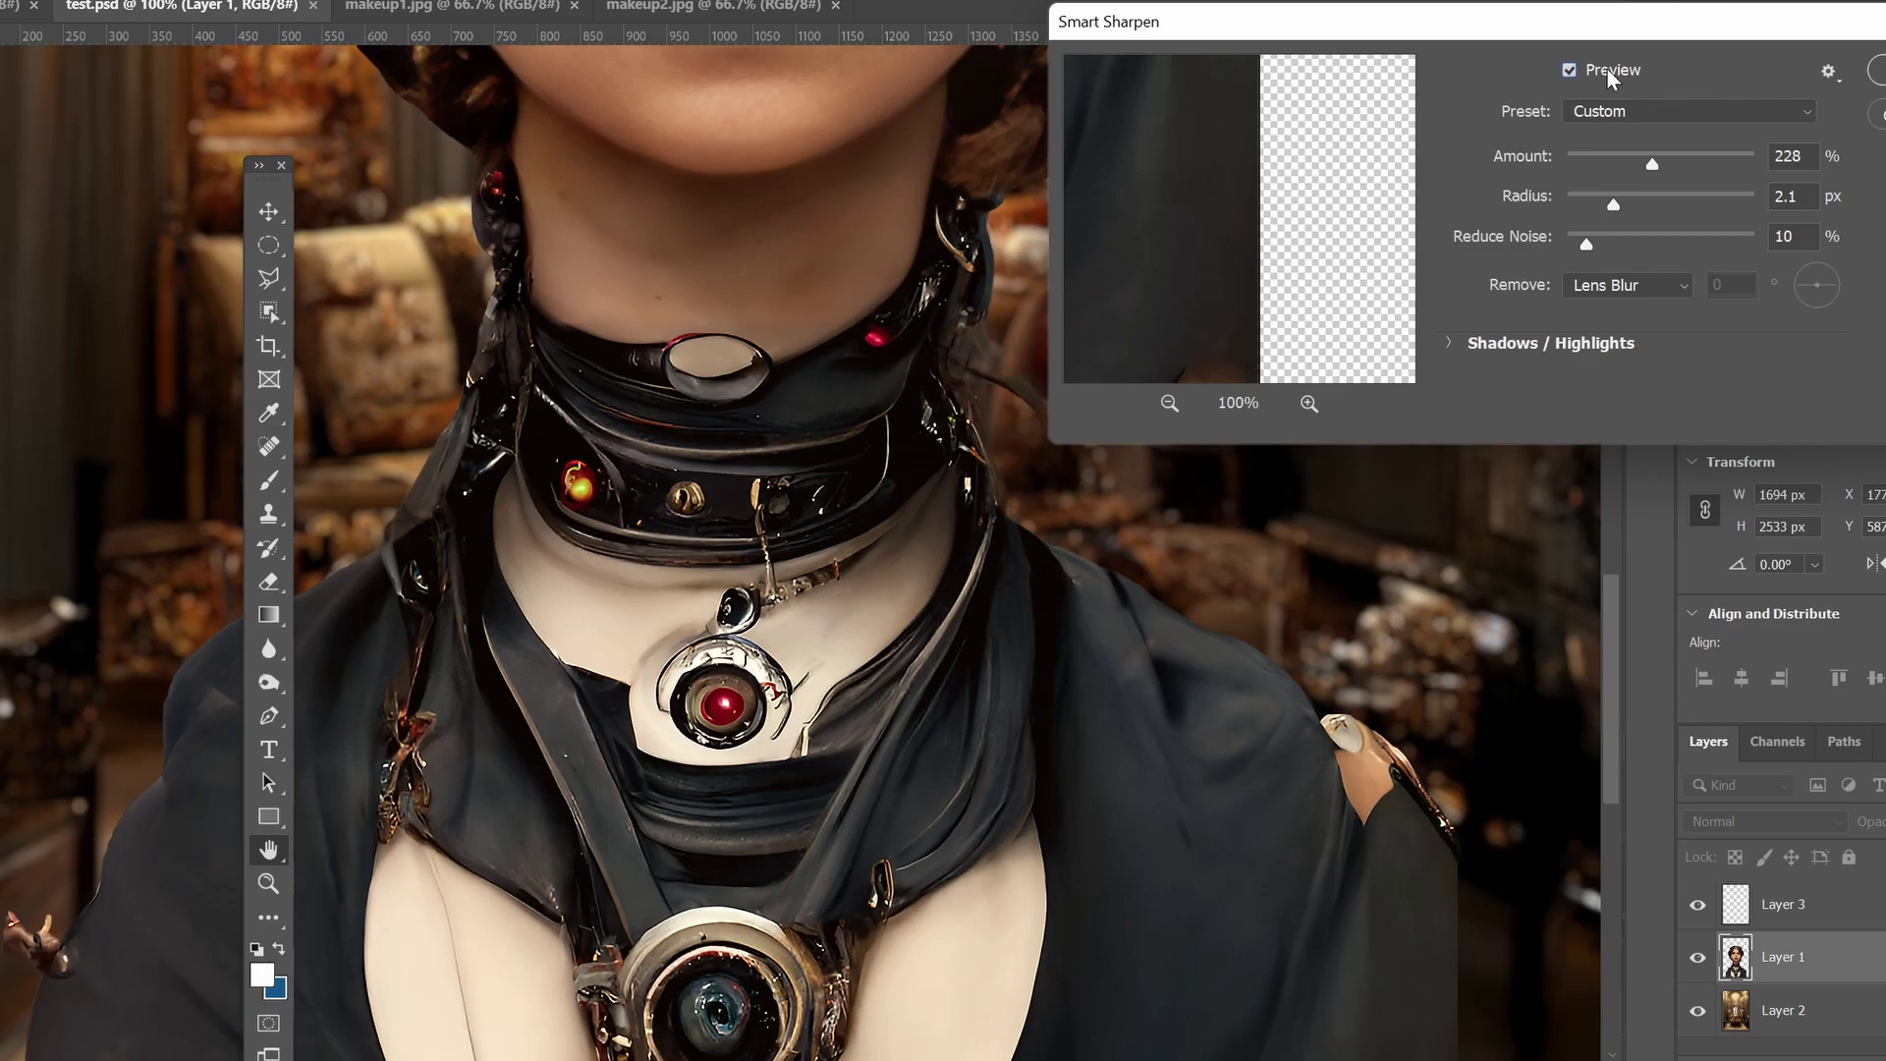
key(p)
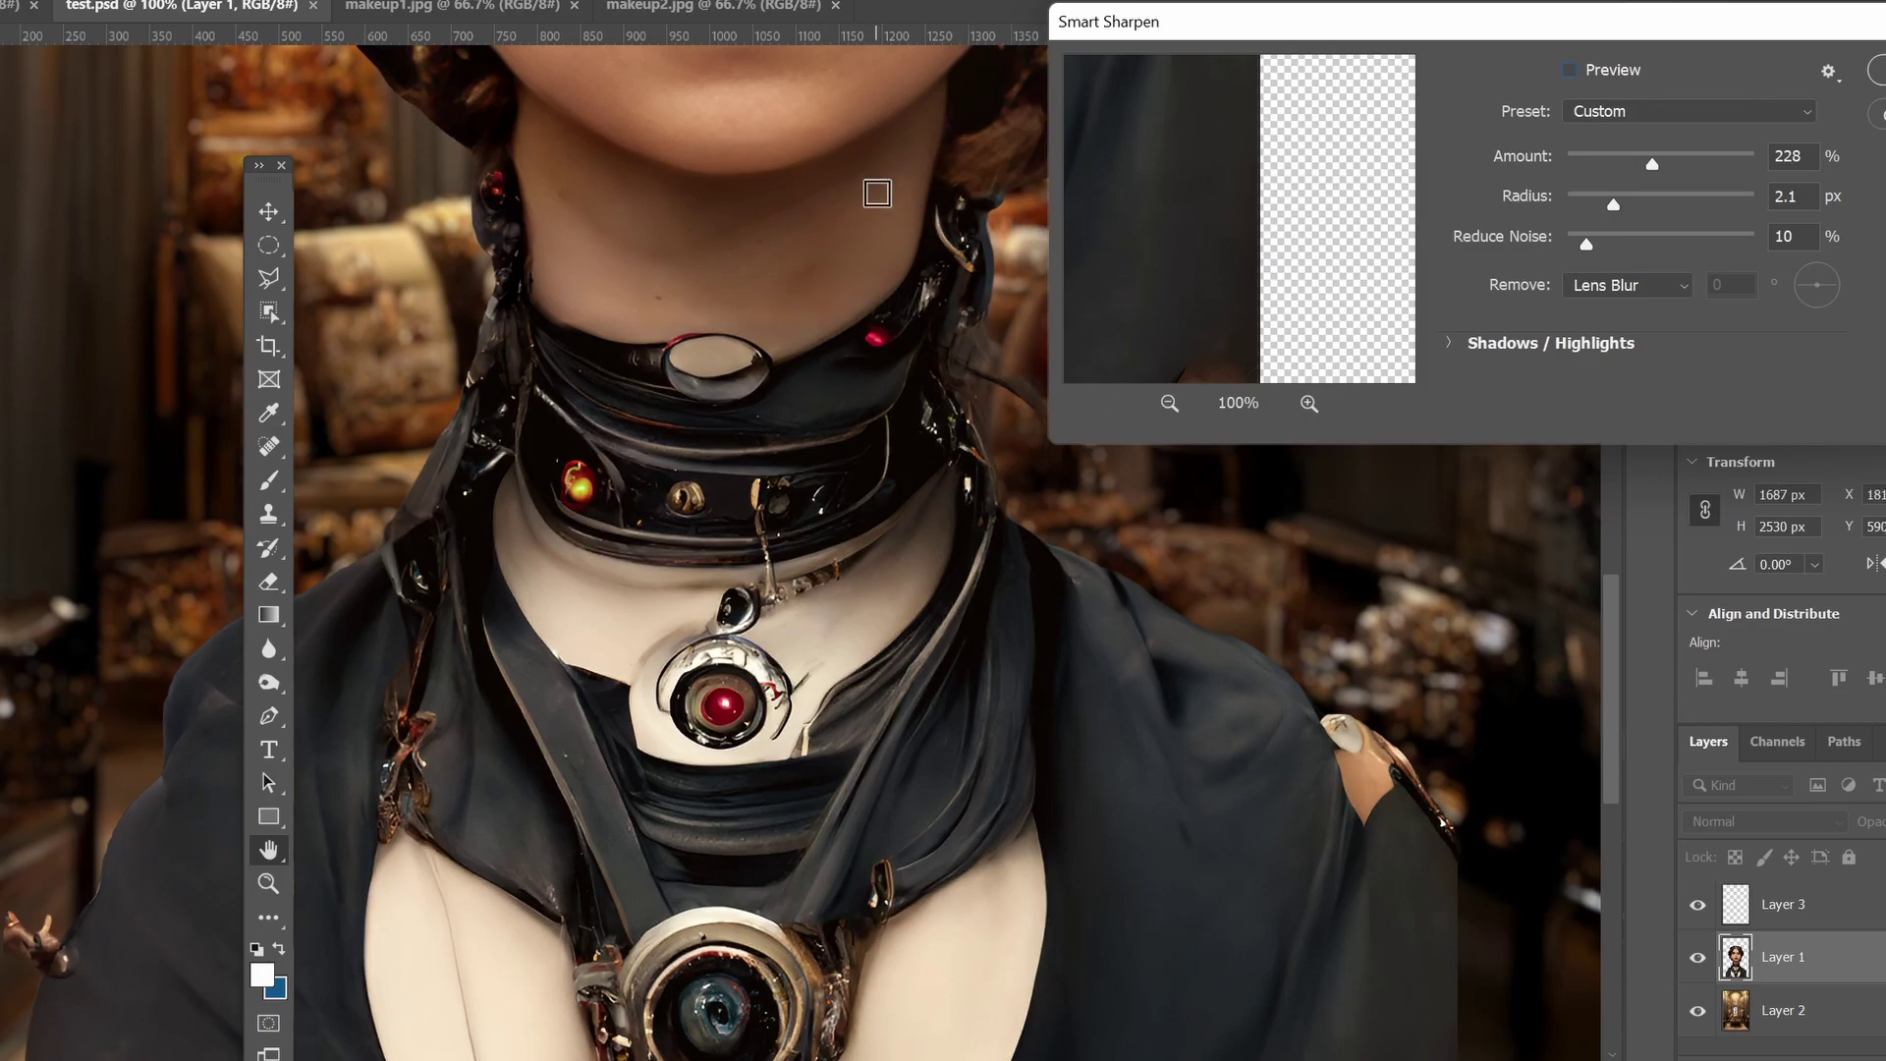
Check the sharpening preview on the chin, then apply Smart Sharpen to the portrait.
click(876, 189)
click(839, 178)
scroll(816, 226, up, 8)
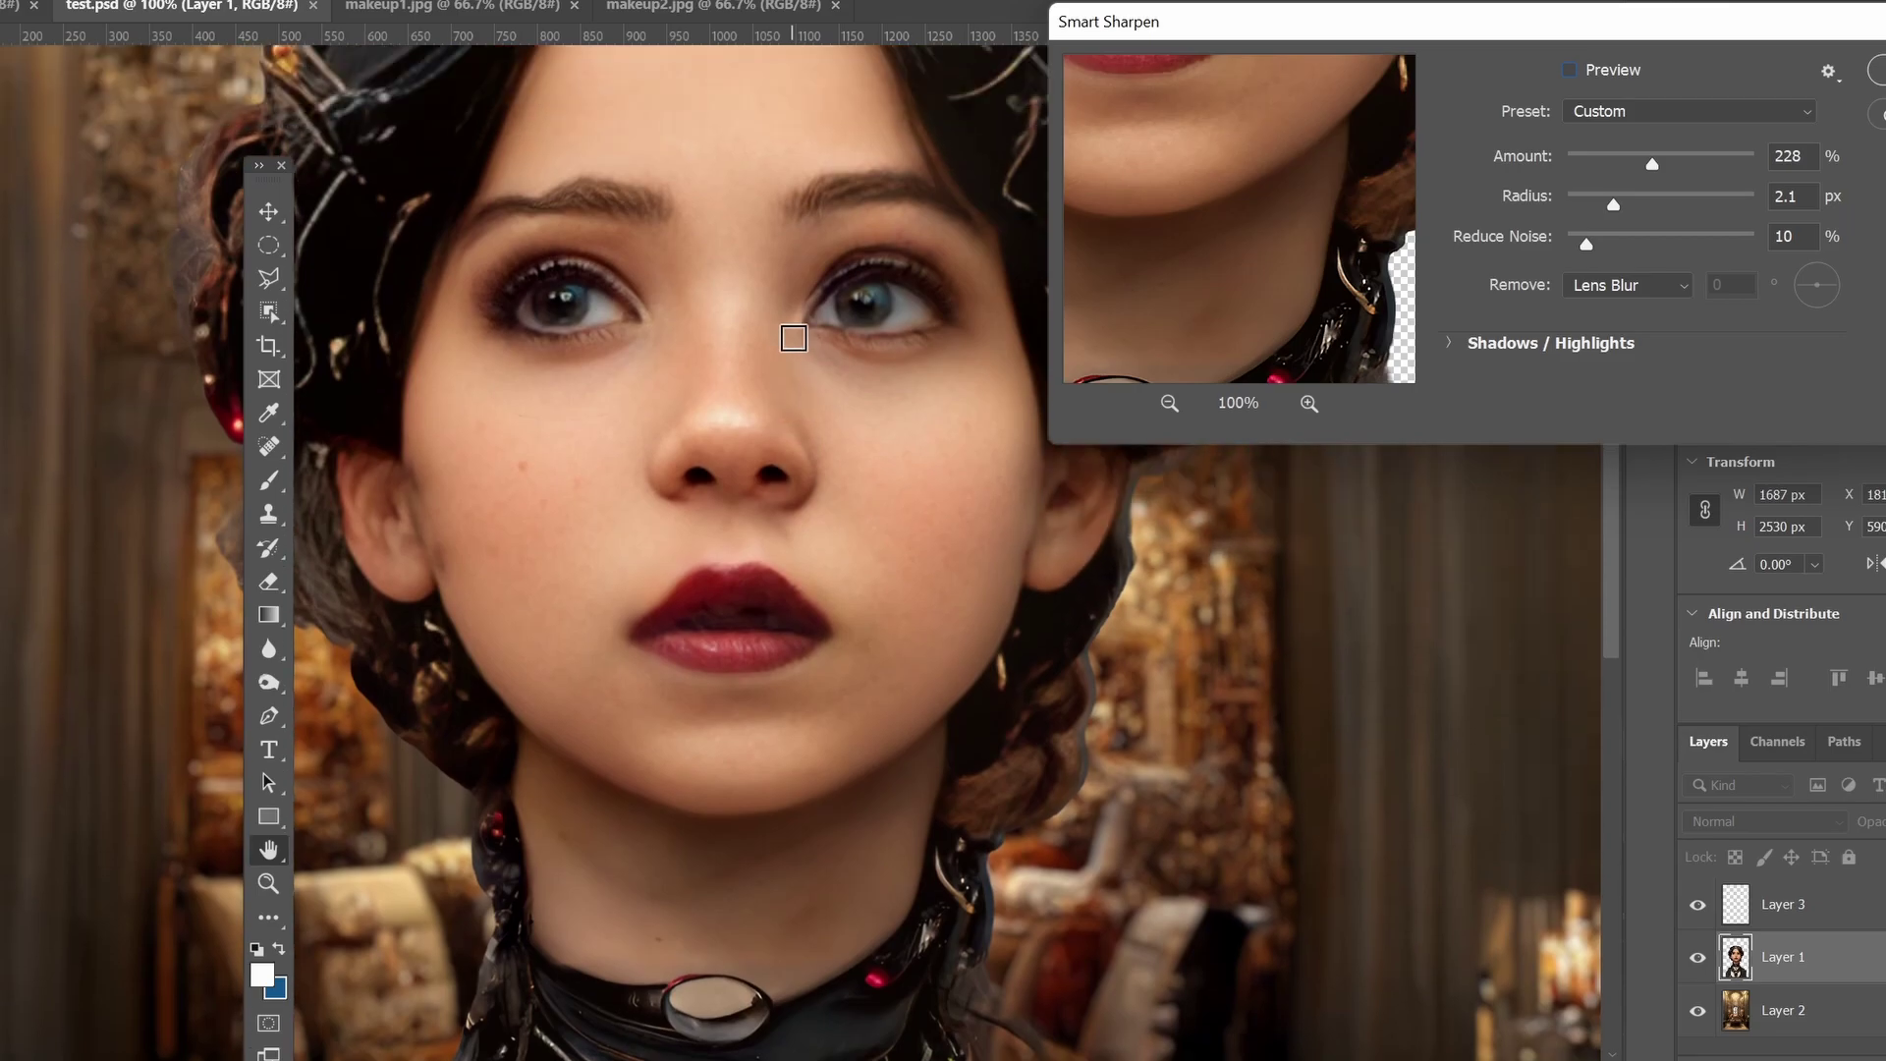
scroll(794, 338, up, 2)
drag(1590, 30, 1518, 356)
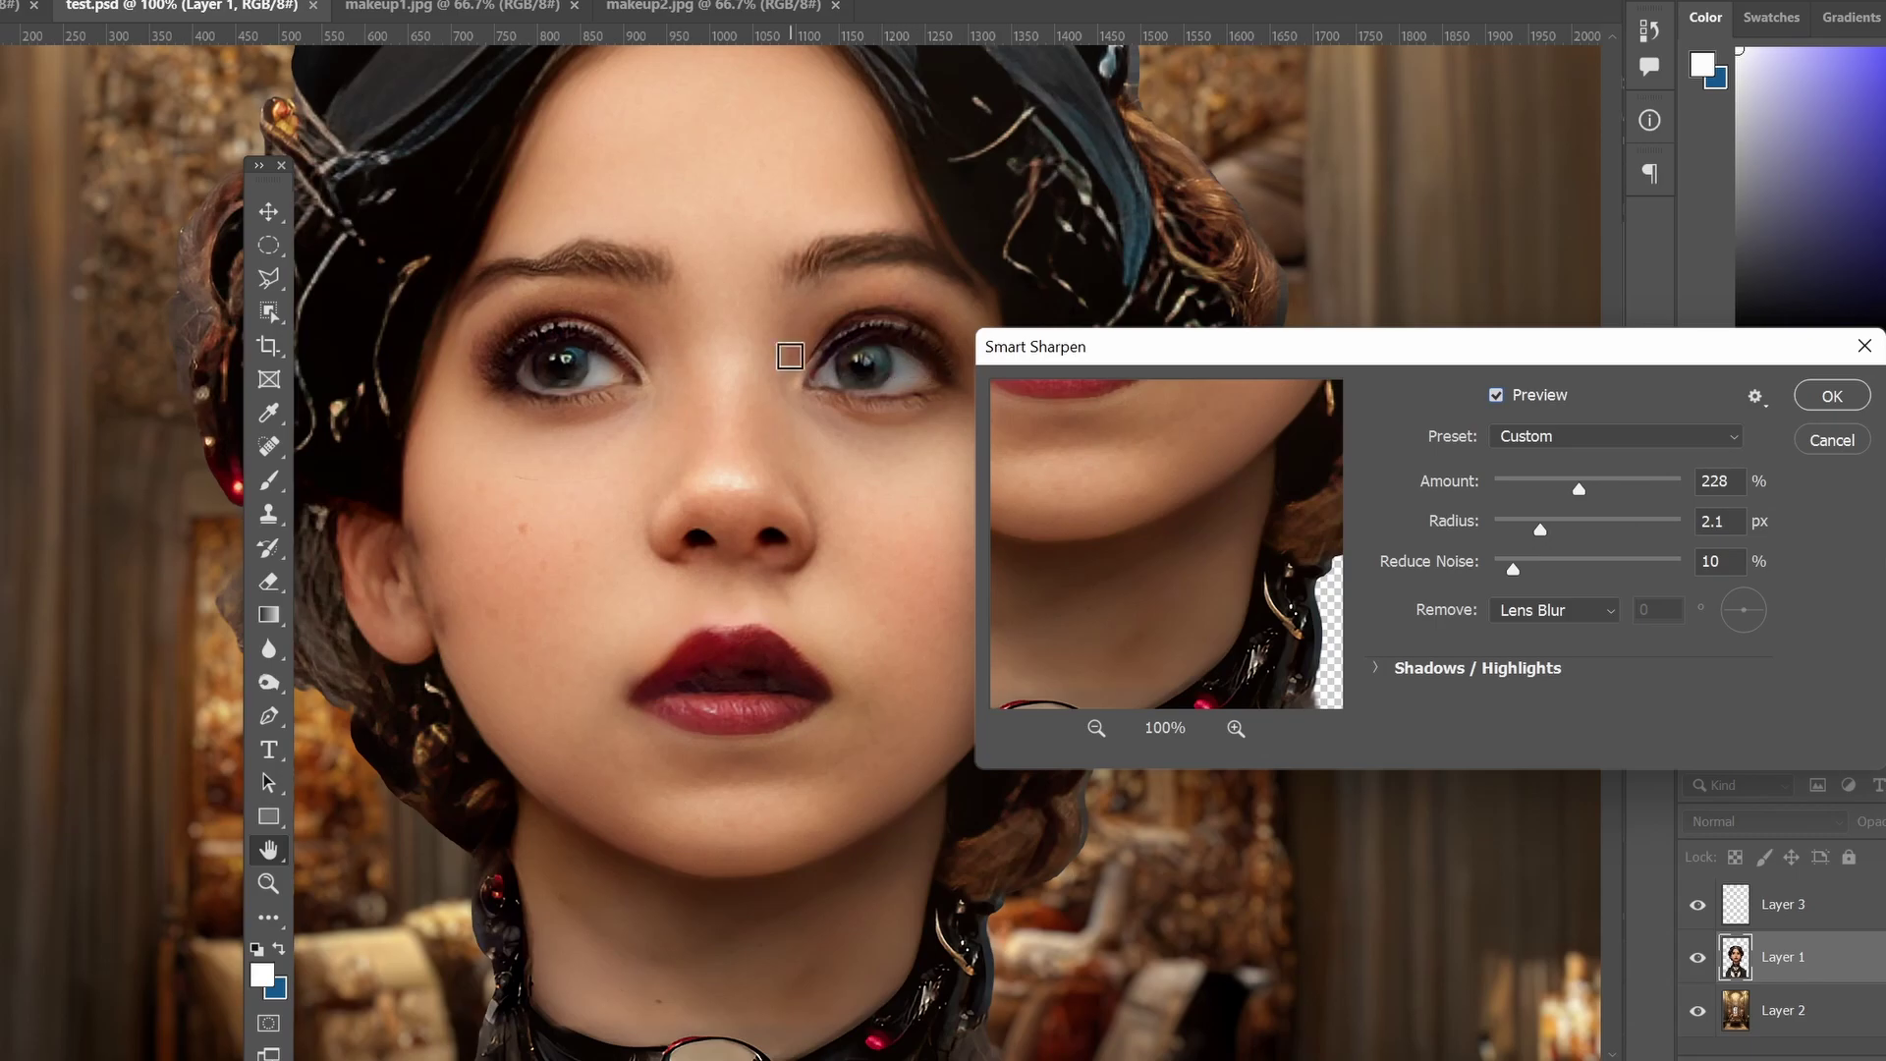
click(1833, 396)
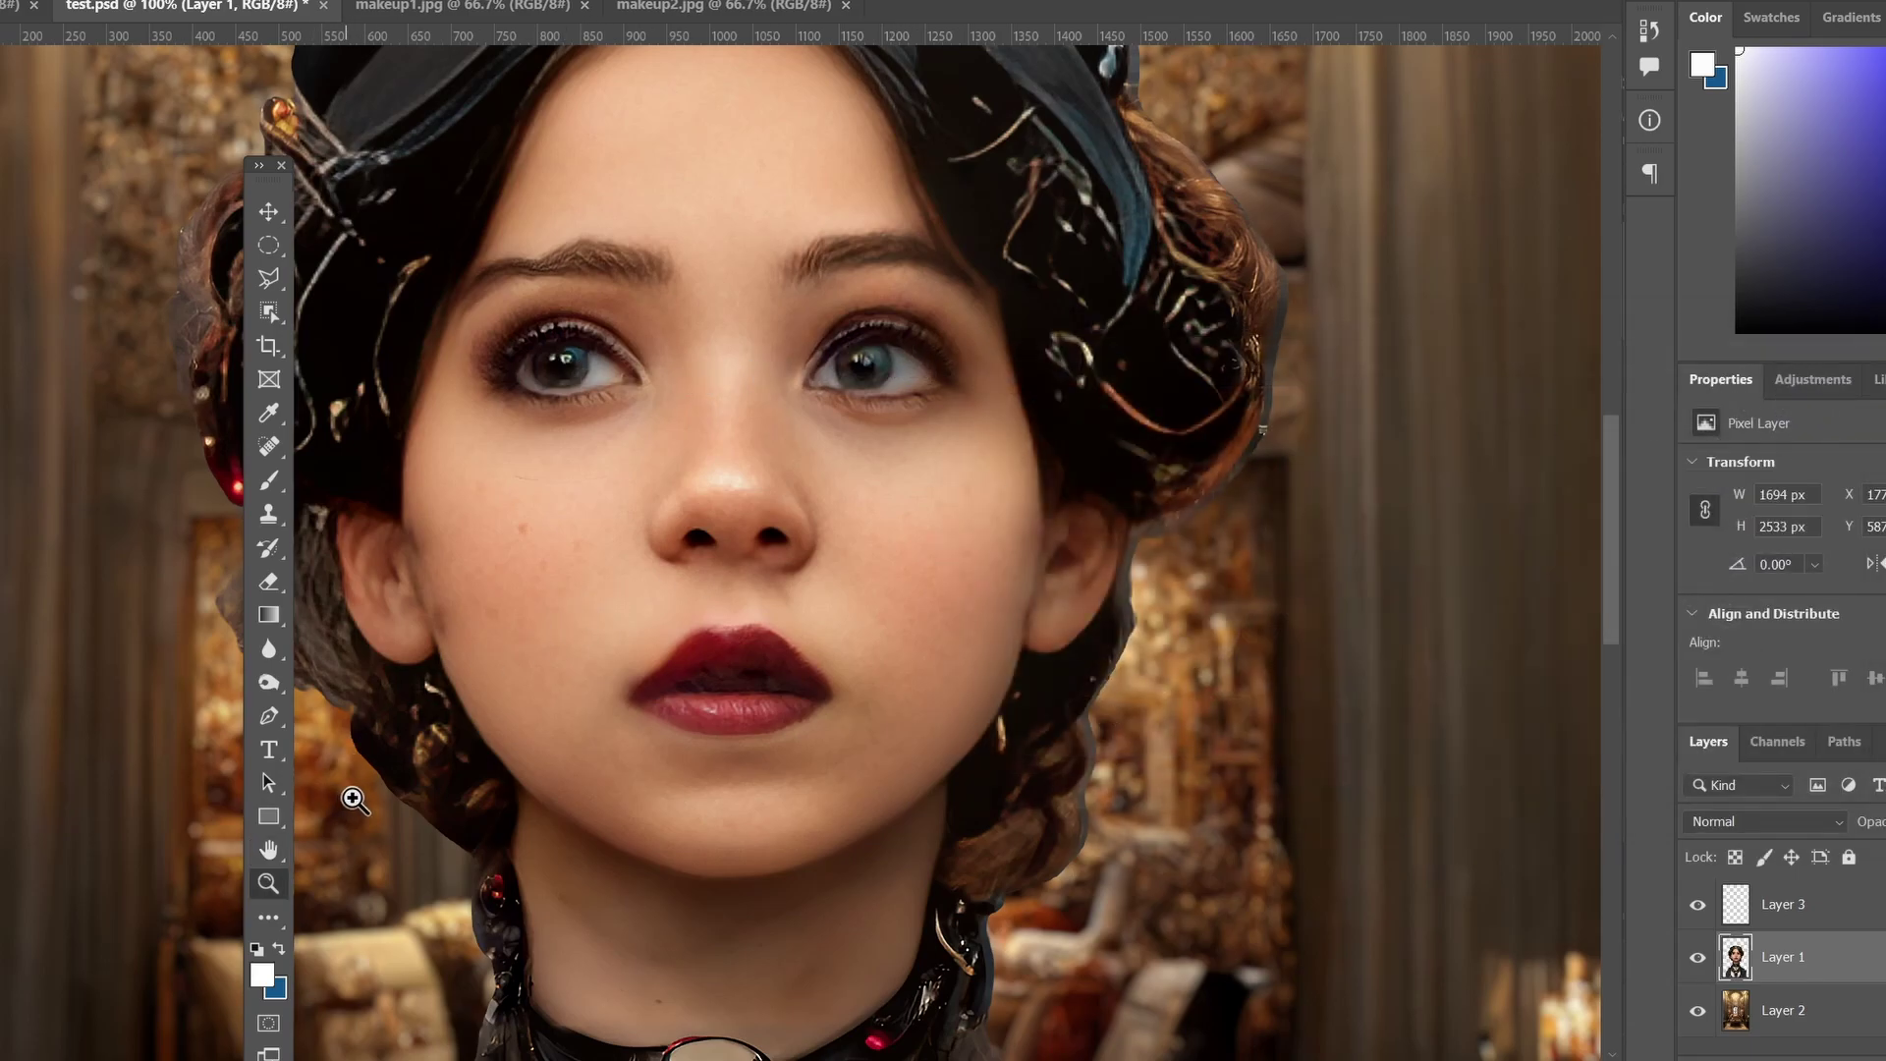
Toggle between the pre-sharpen and Smart Sharpen history states to compare the face.
click(1649, 31)
click(1423, 660)
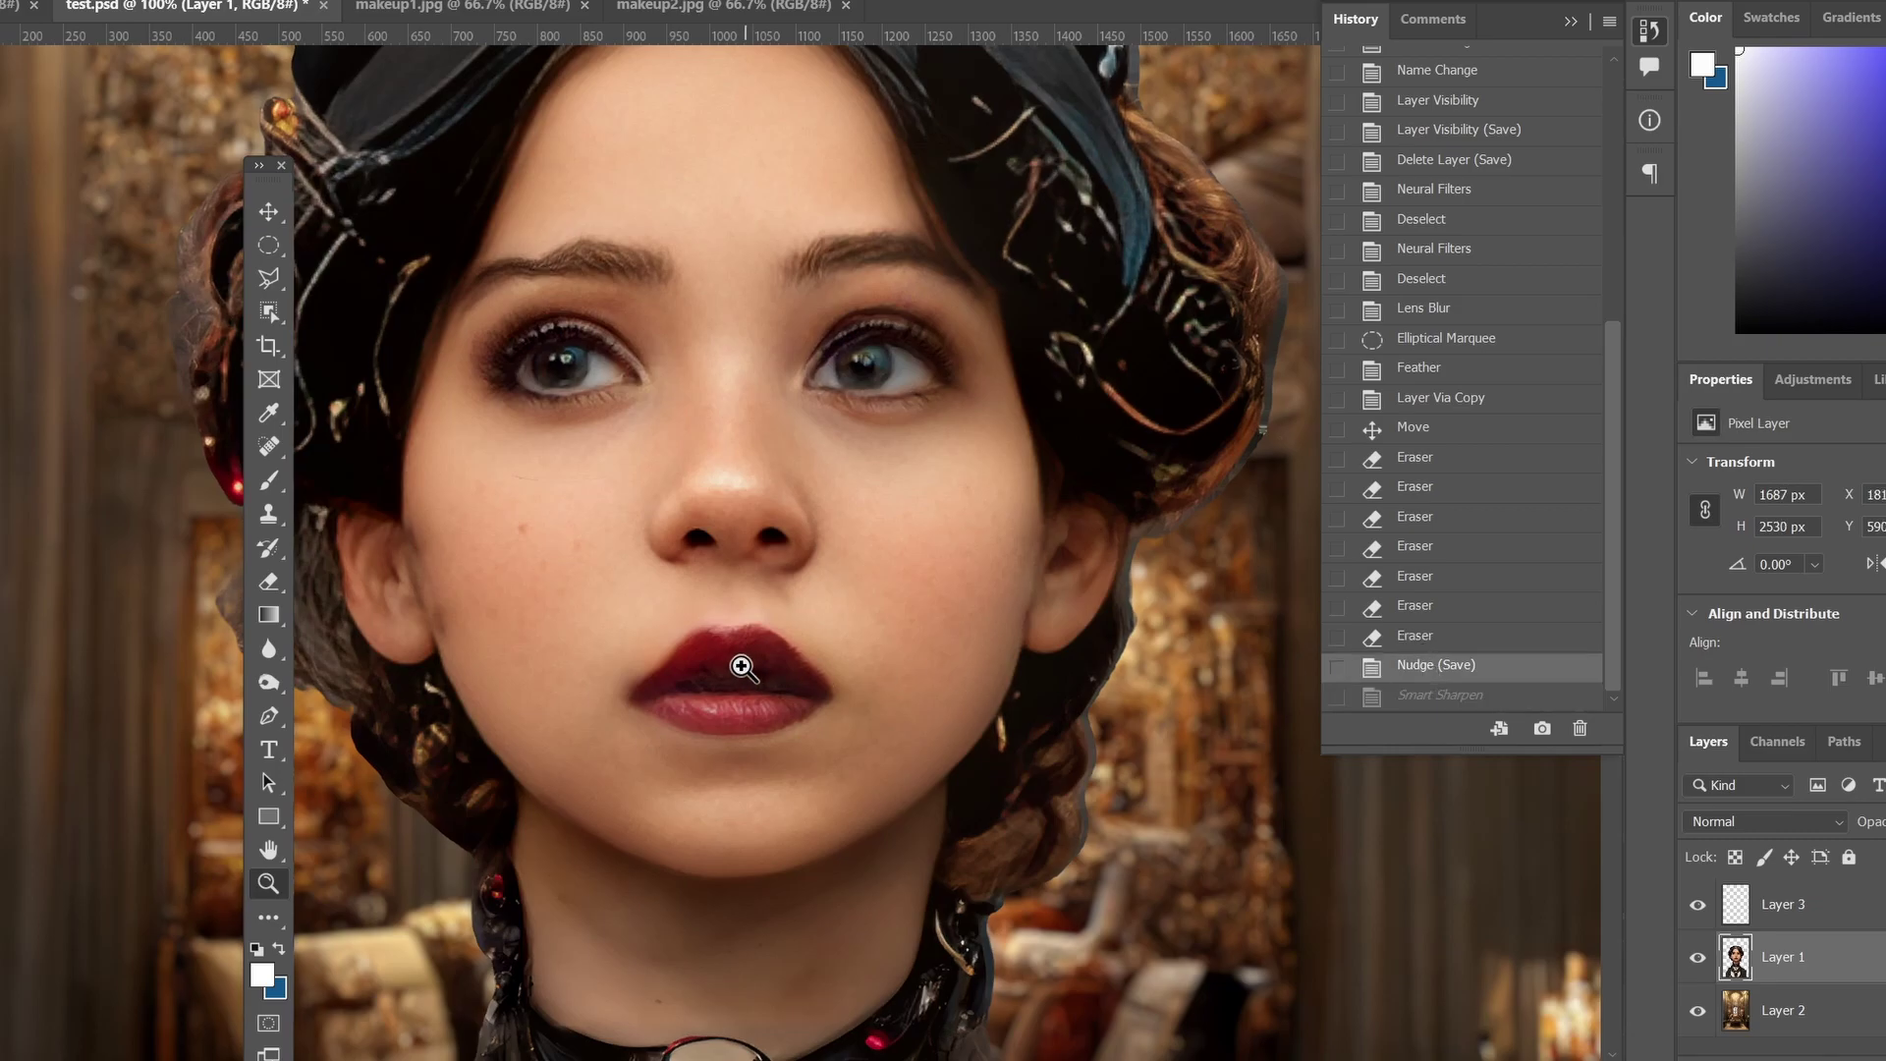
click(1420, 698)
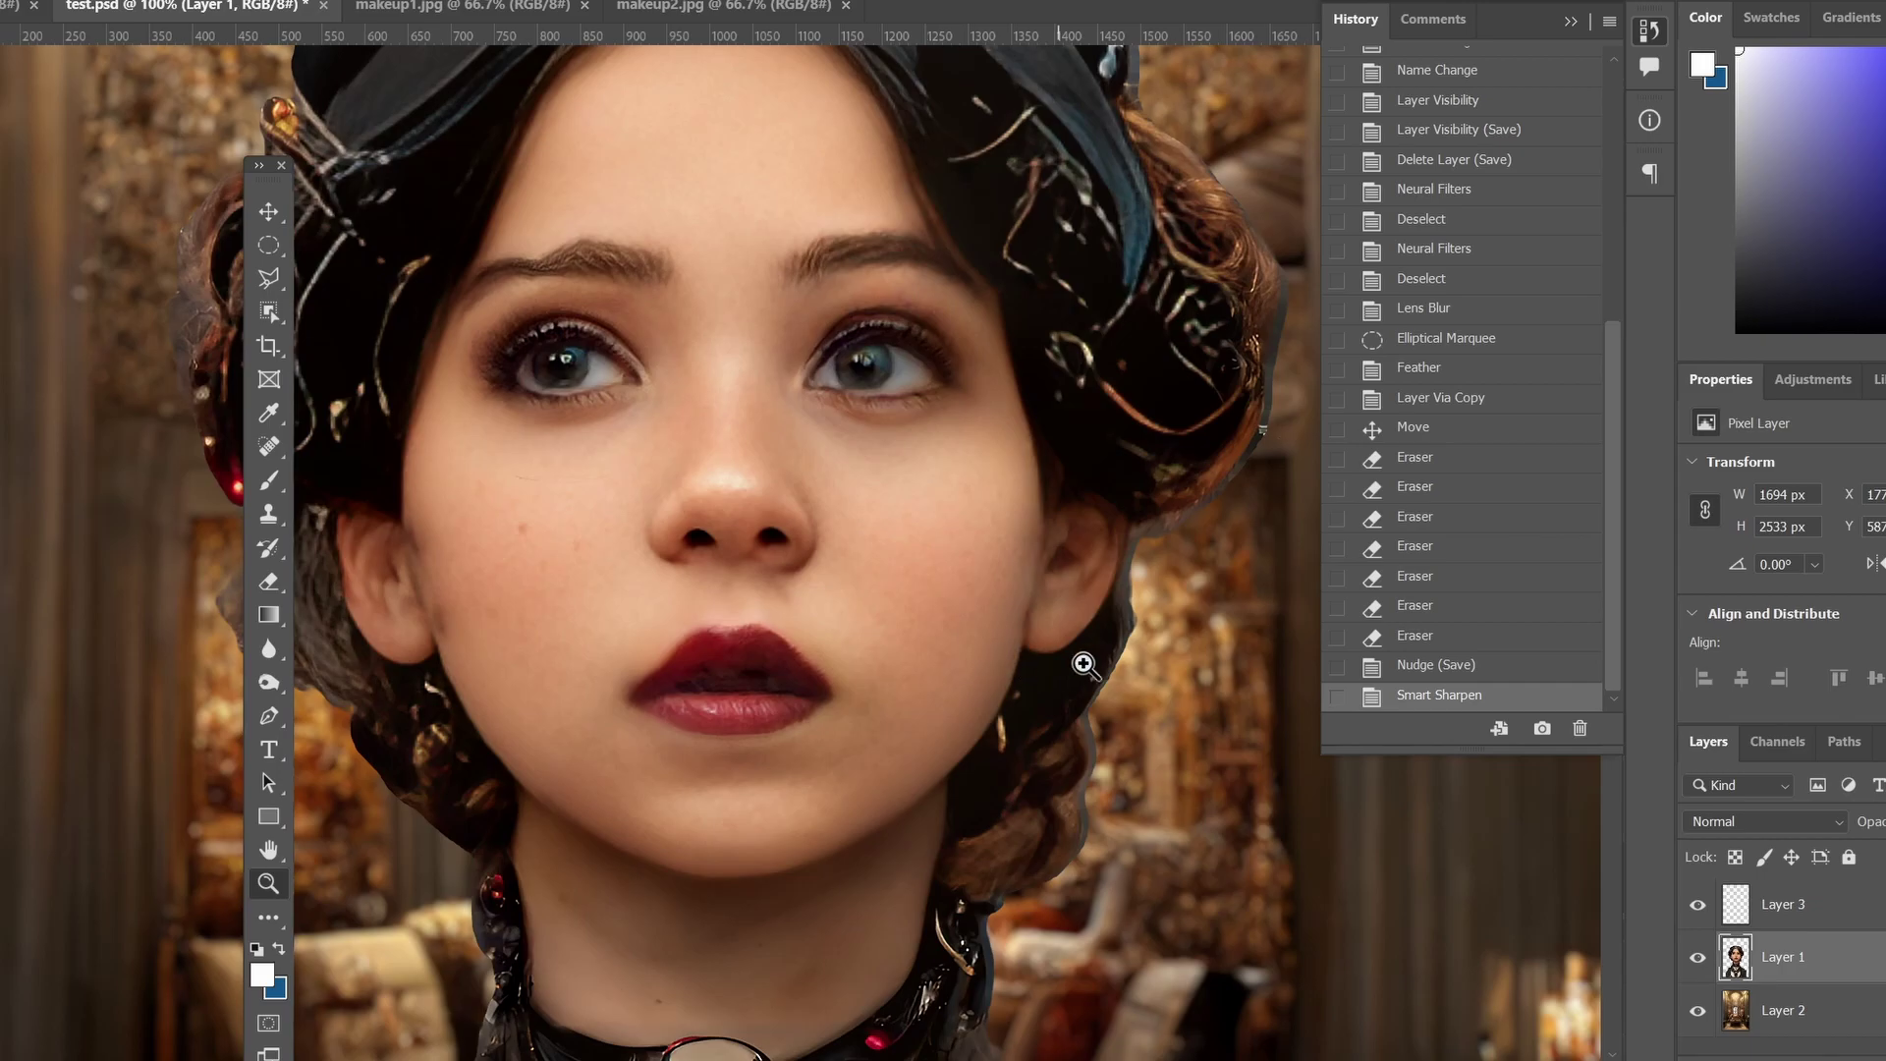
click(1422, 668)
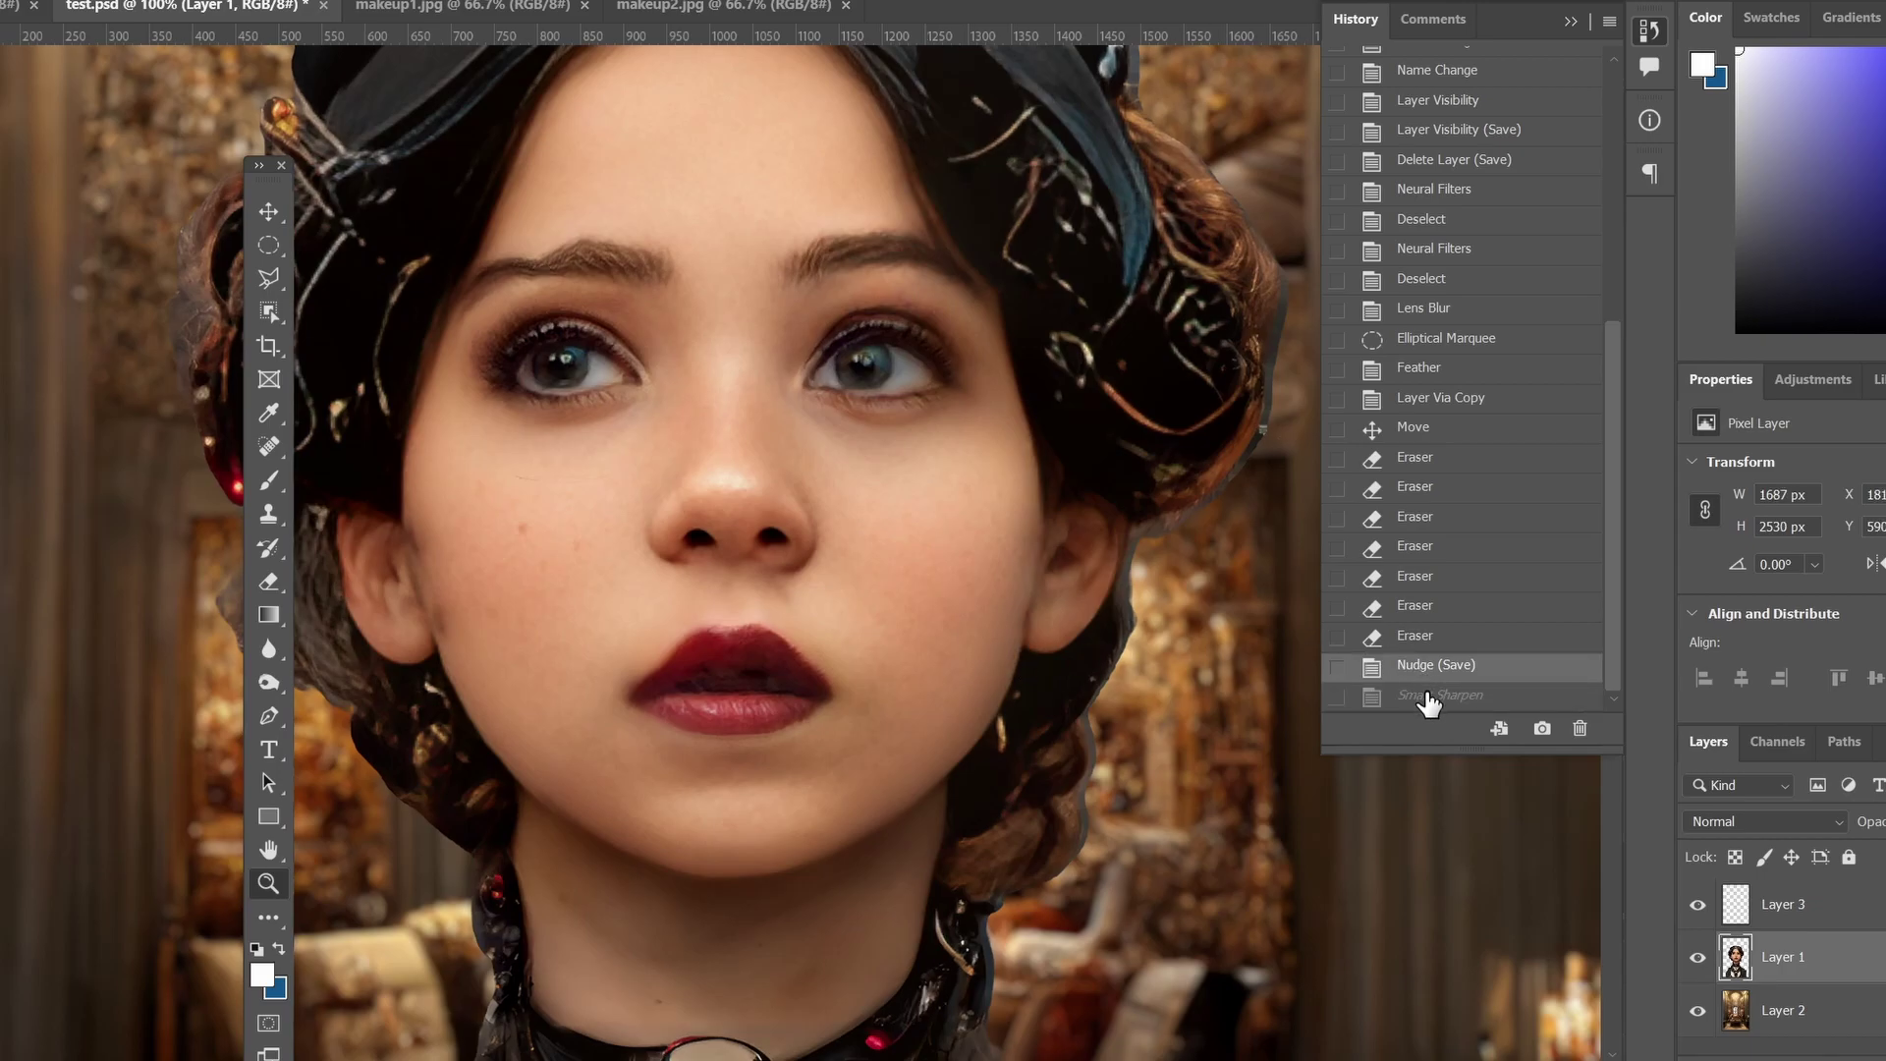
click(1428, 699)
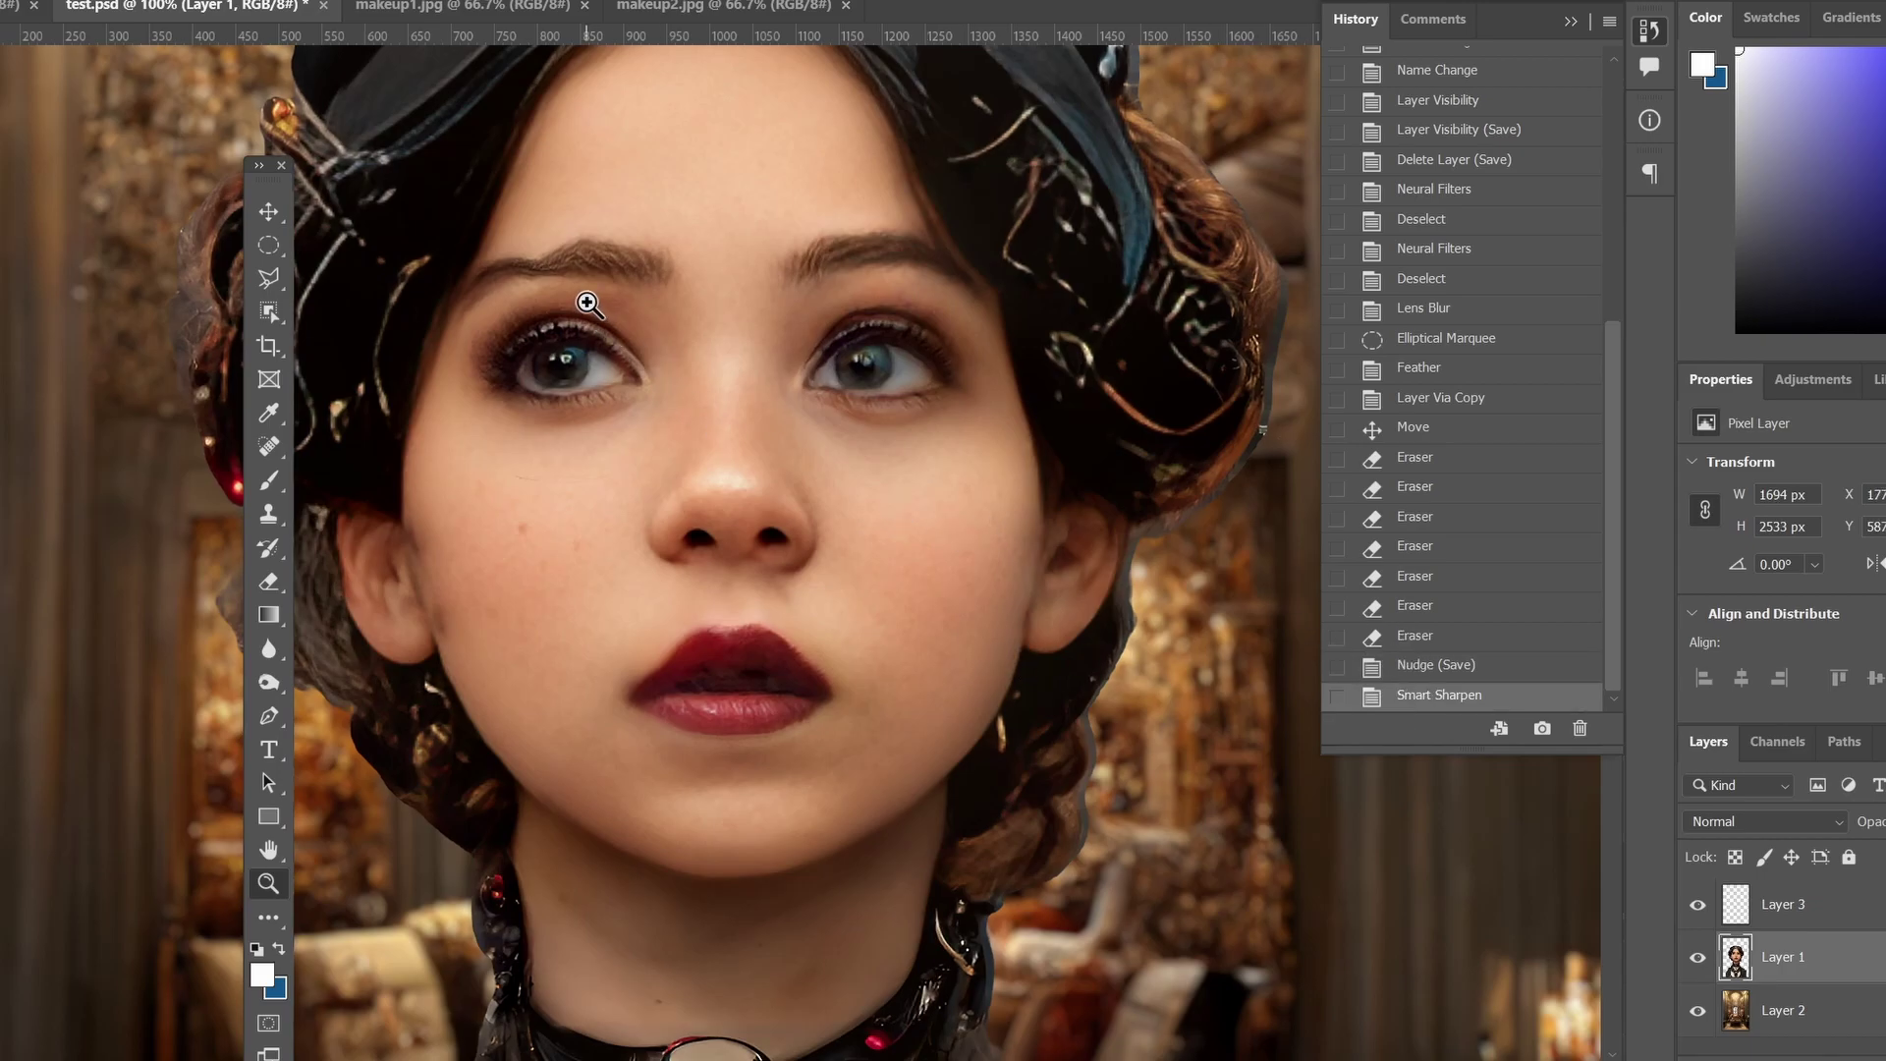
Compare before and after at 66.7% zoom, ending on Smart Sharpen at 100%.
alt+click(604, 595)
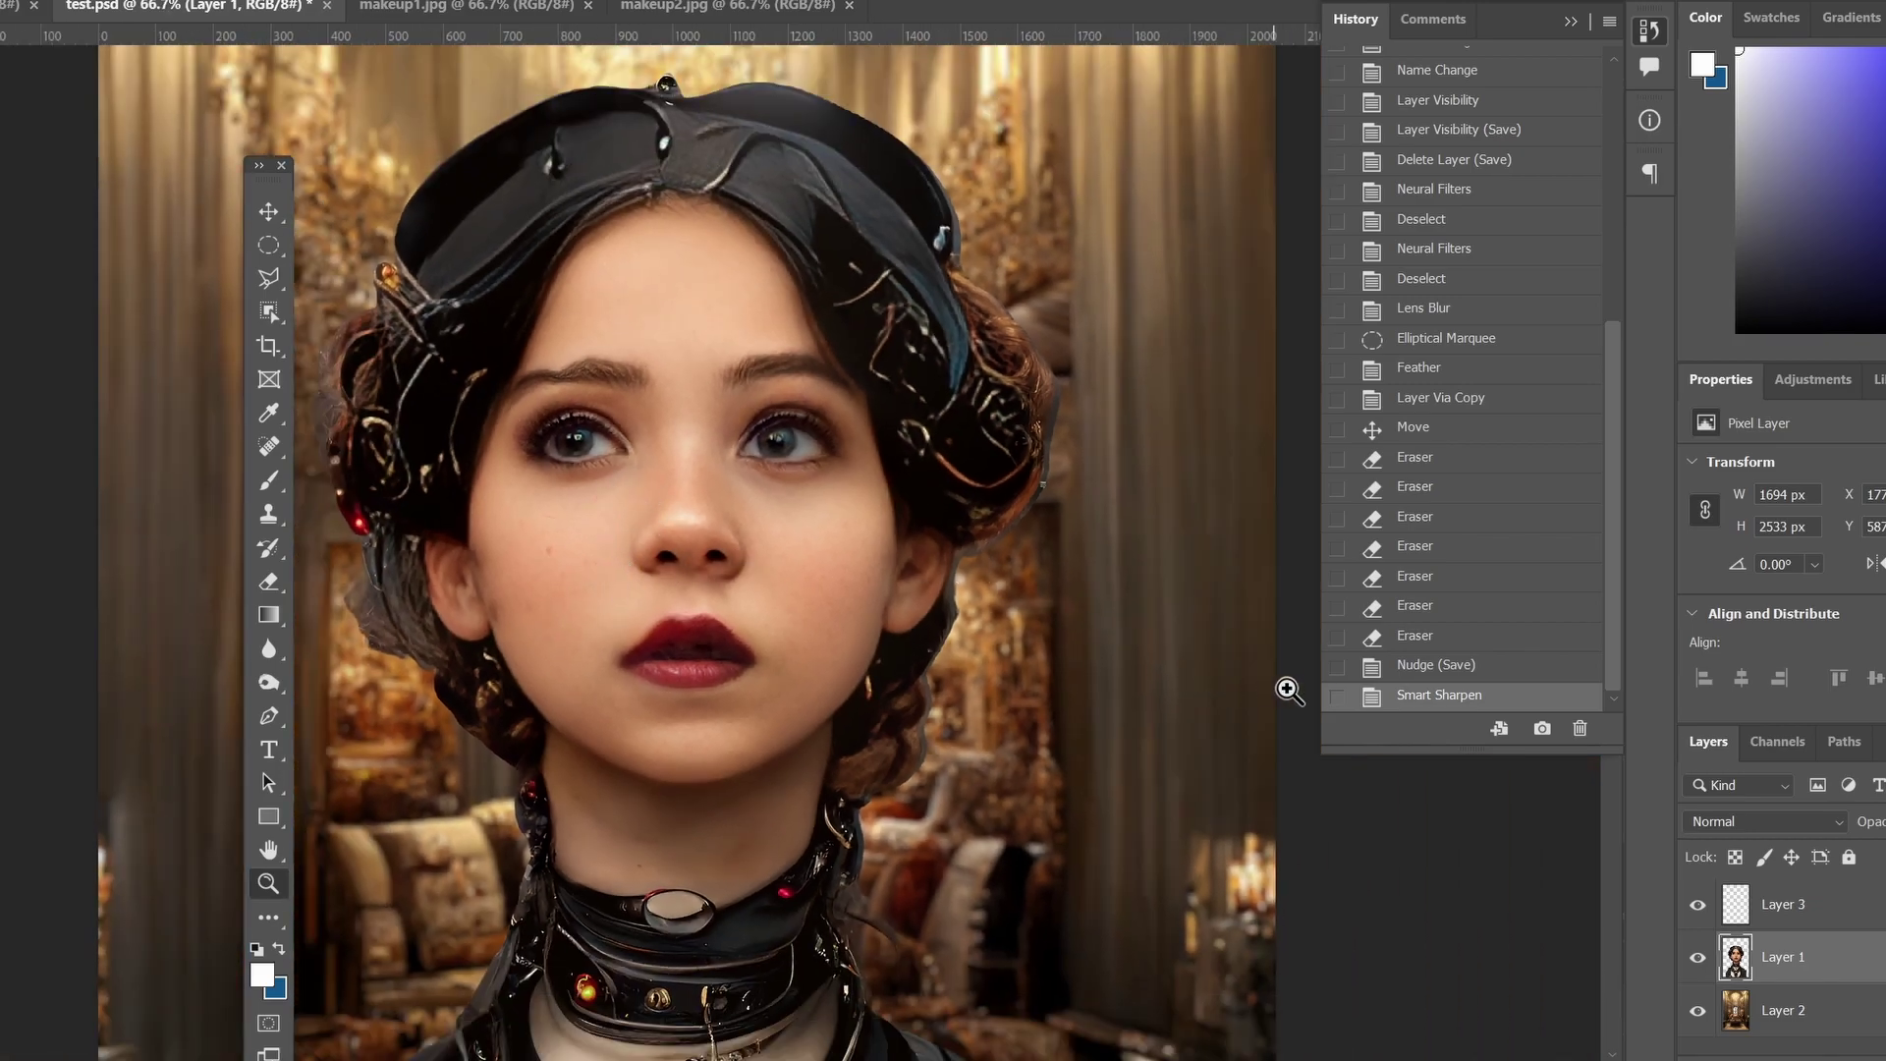
click(1440, 668)
click(1437, 695)
click(577, 492)
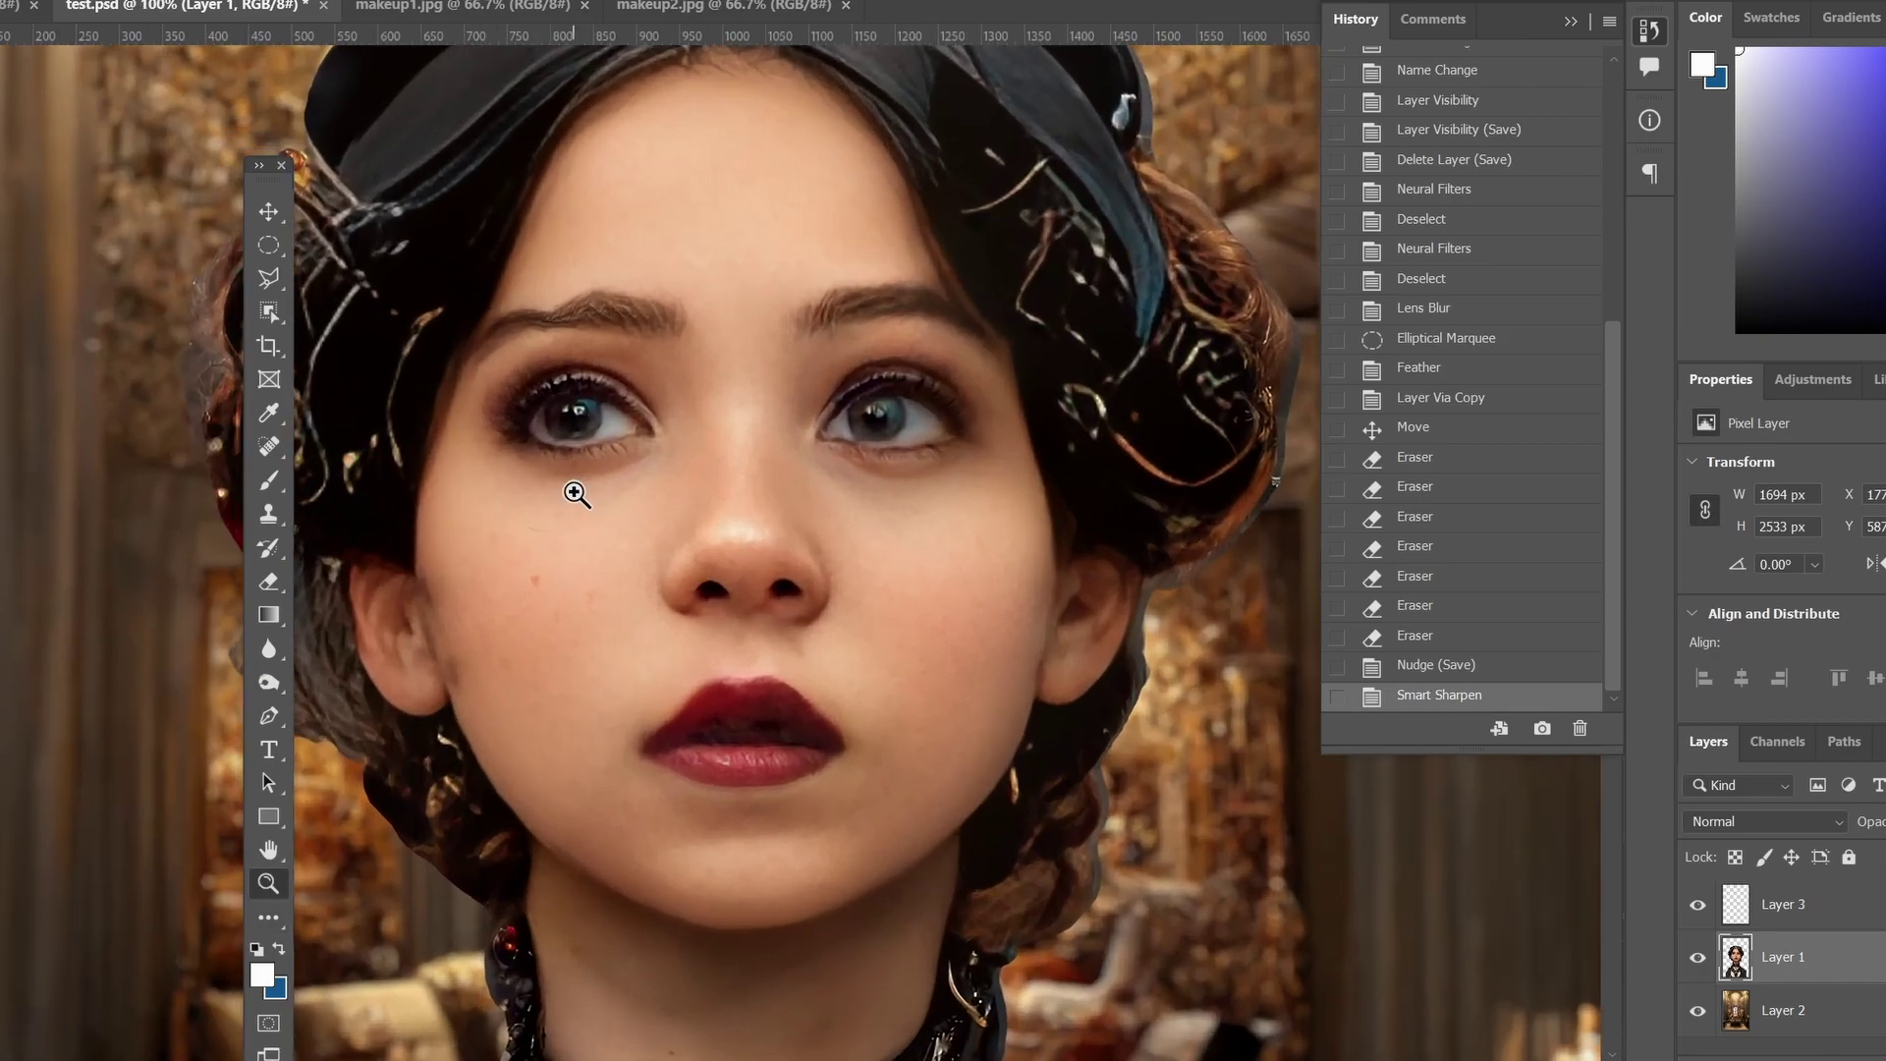
Save test.psd, check Image Size reads 2048 × 3072 px, cancel, and zoom out to 50%.
key(ctrl+s)
click(30, 2)
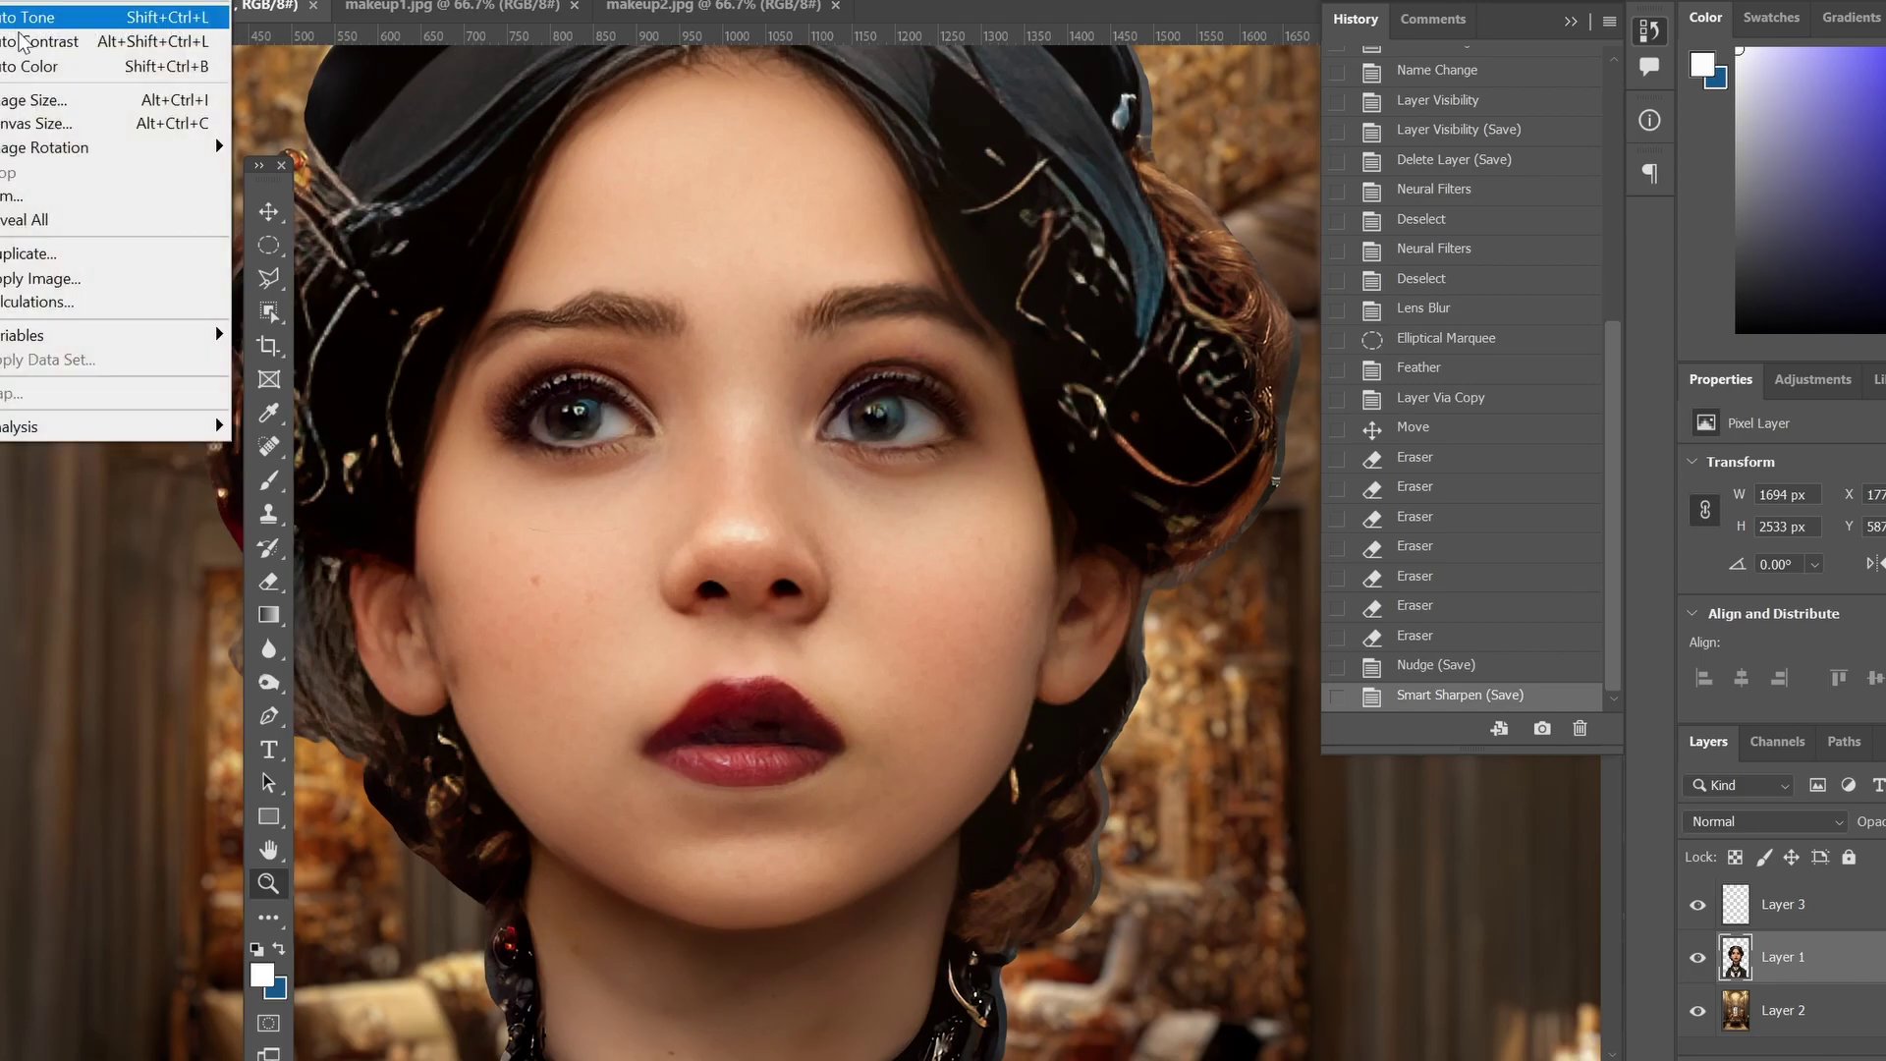
click(30, 99)
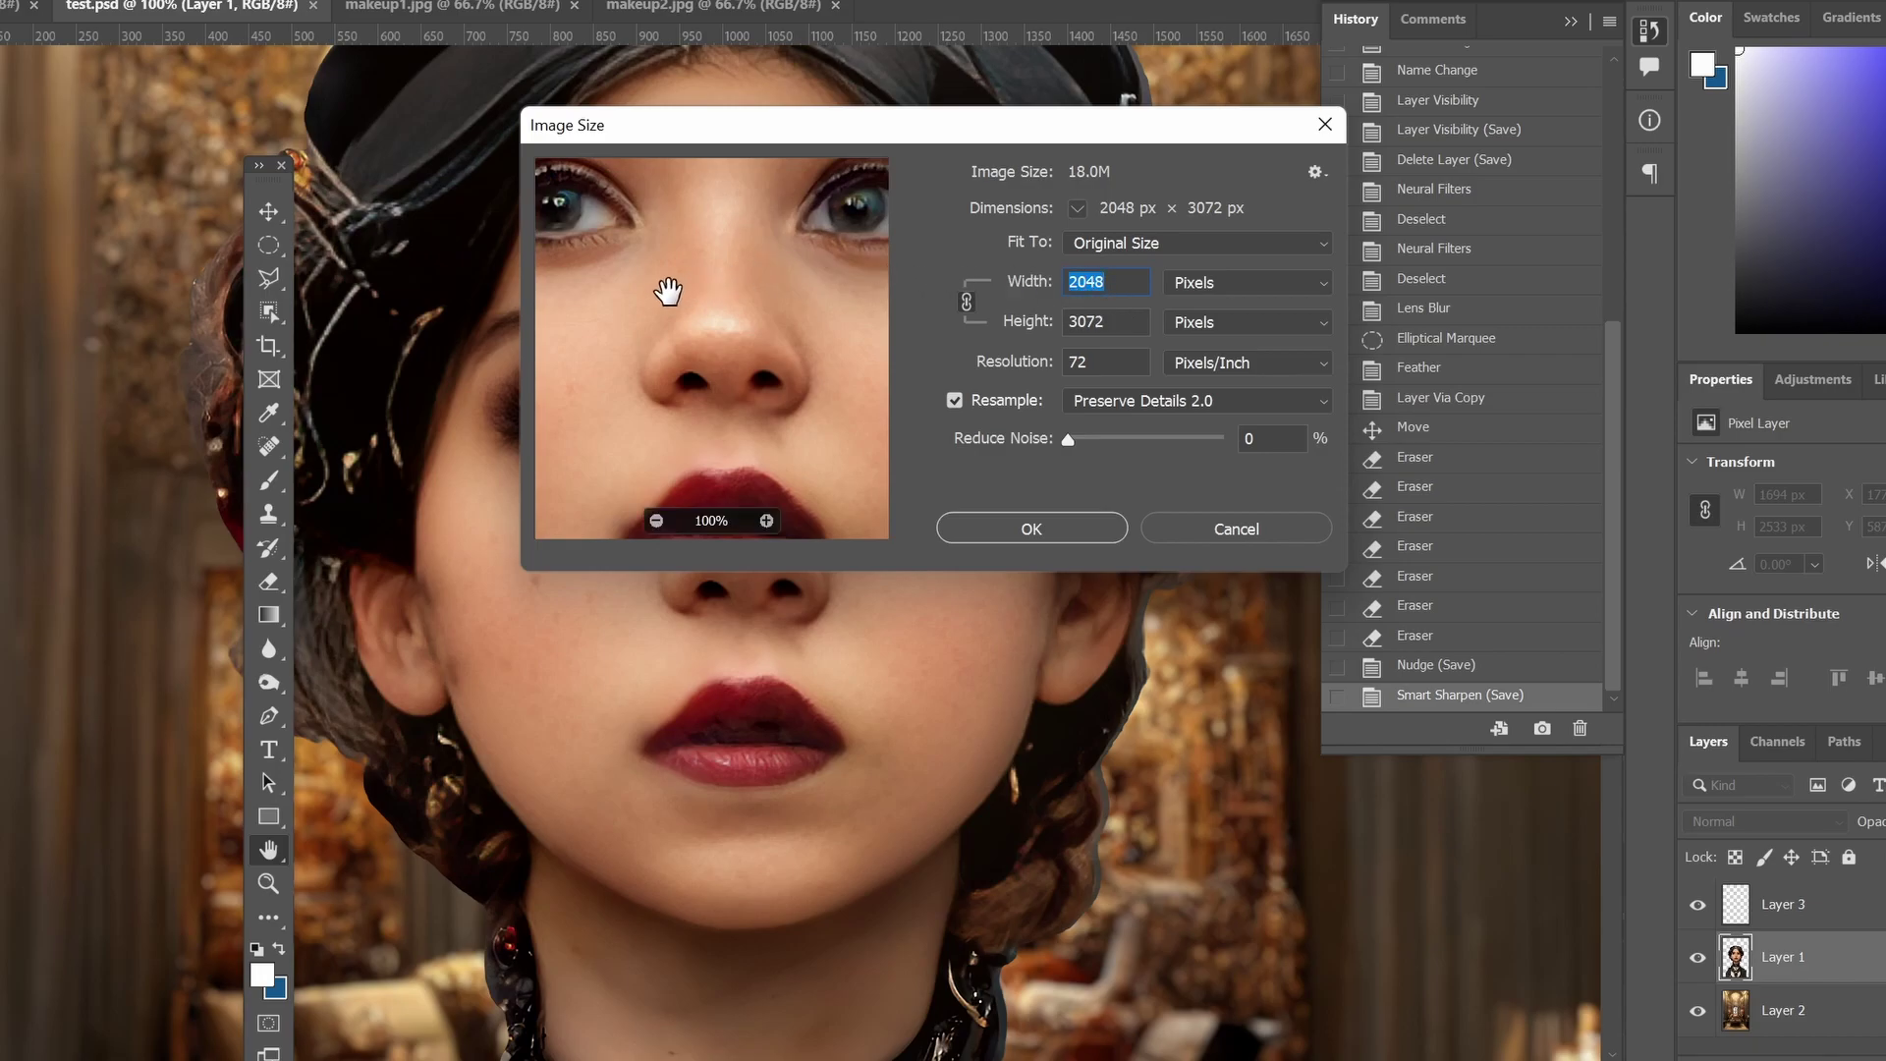
drag(665, 286, 783, 370)
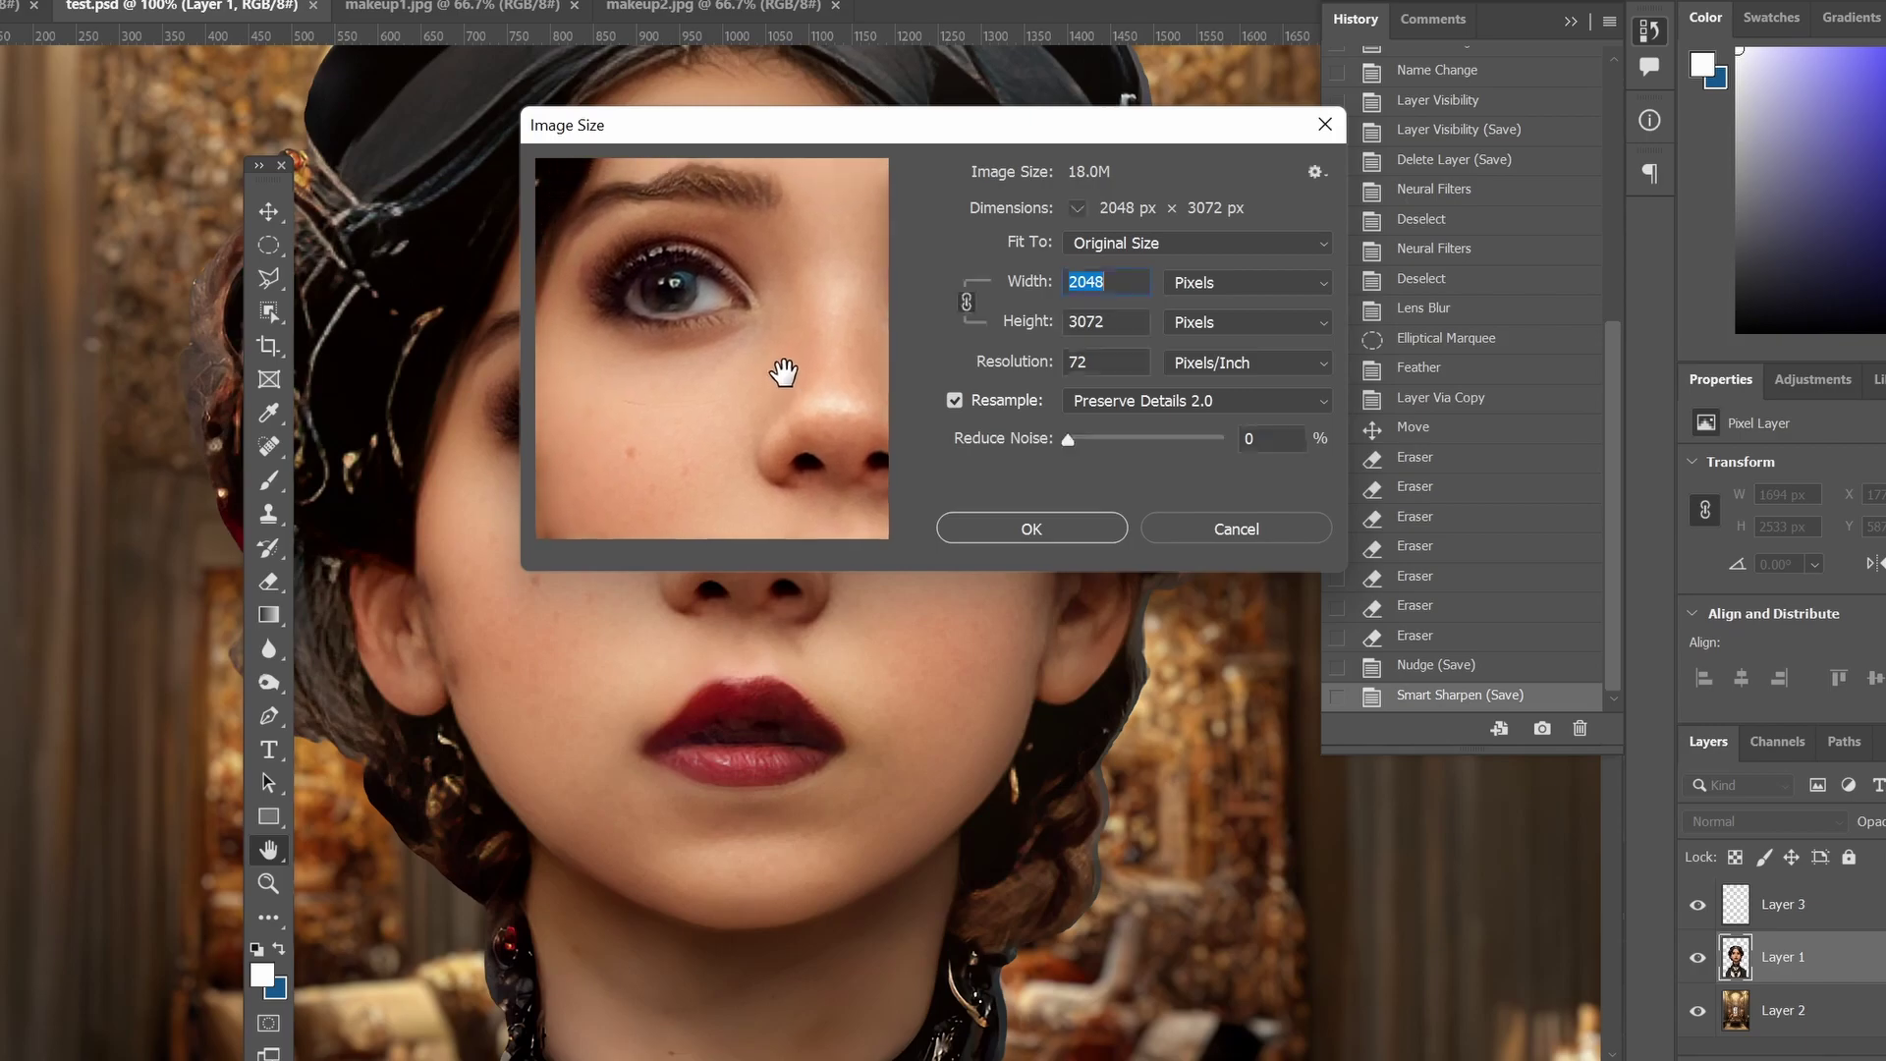
click(1257, 529)
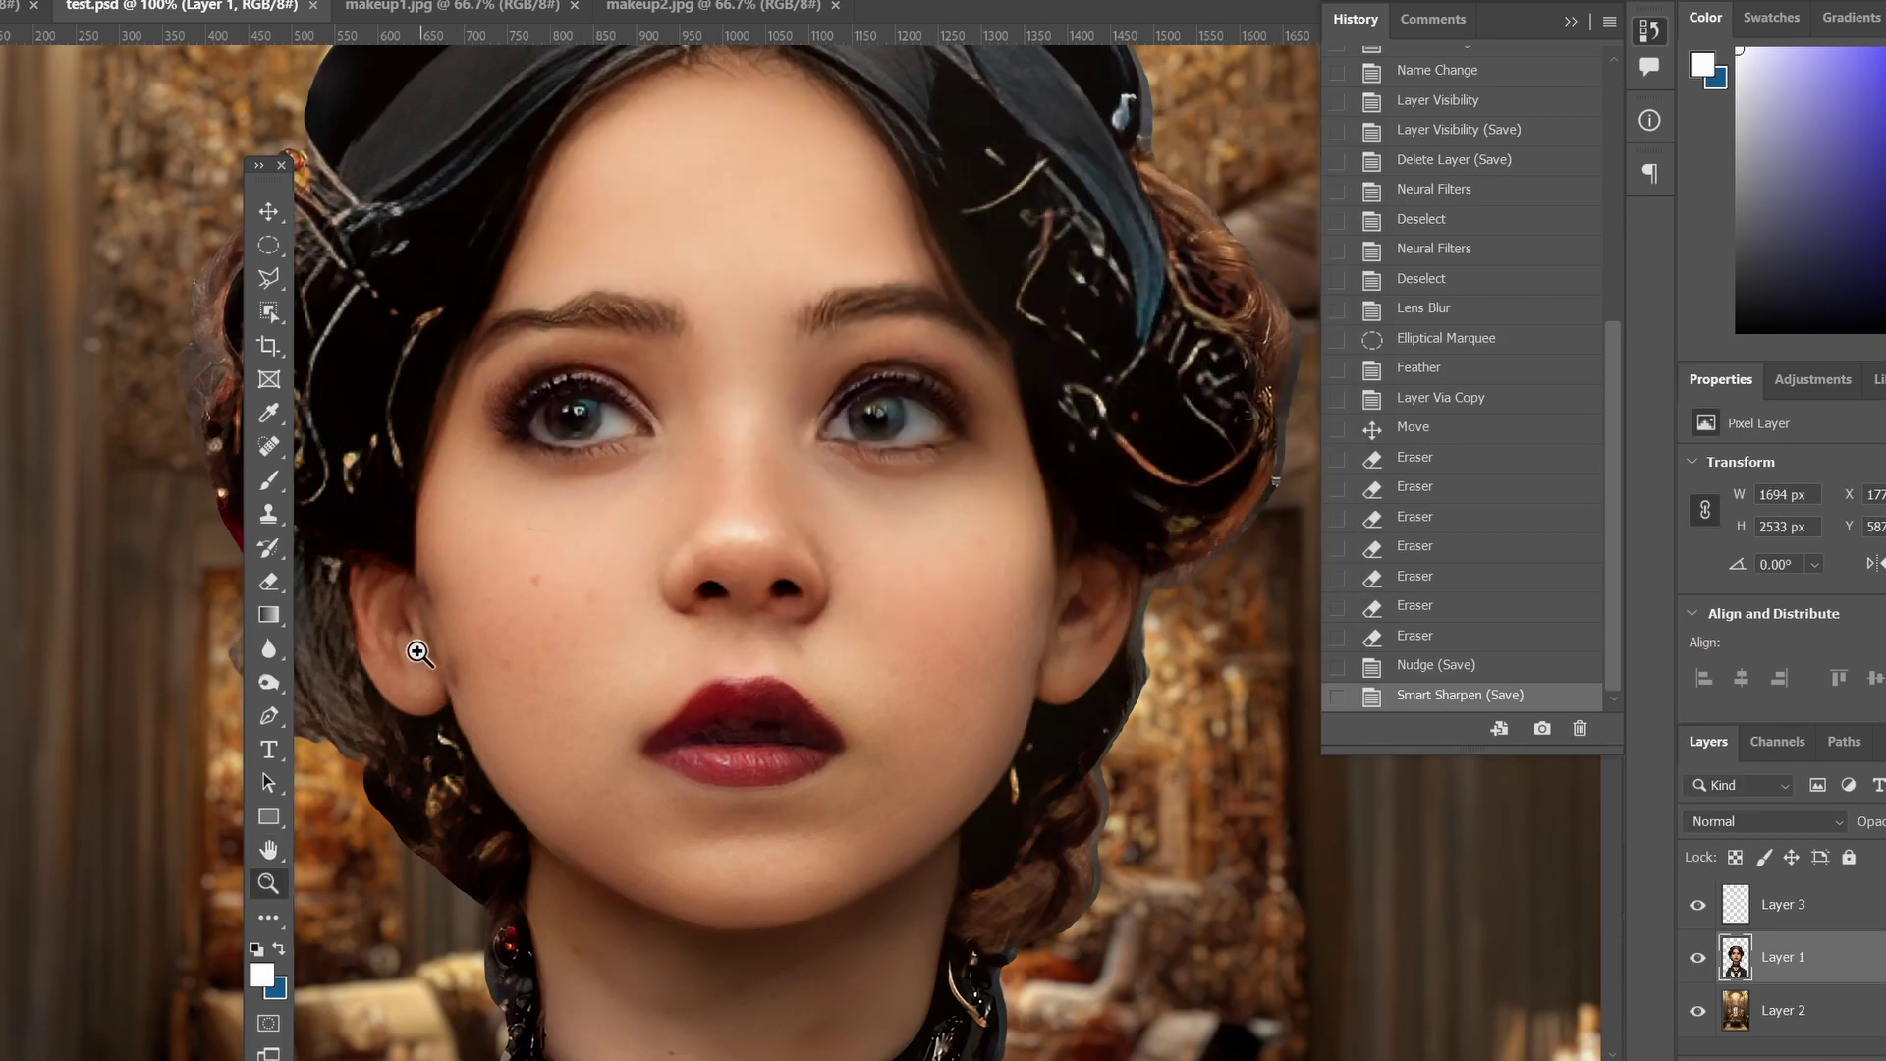
scroll(582, 548, down, 2)
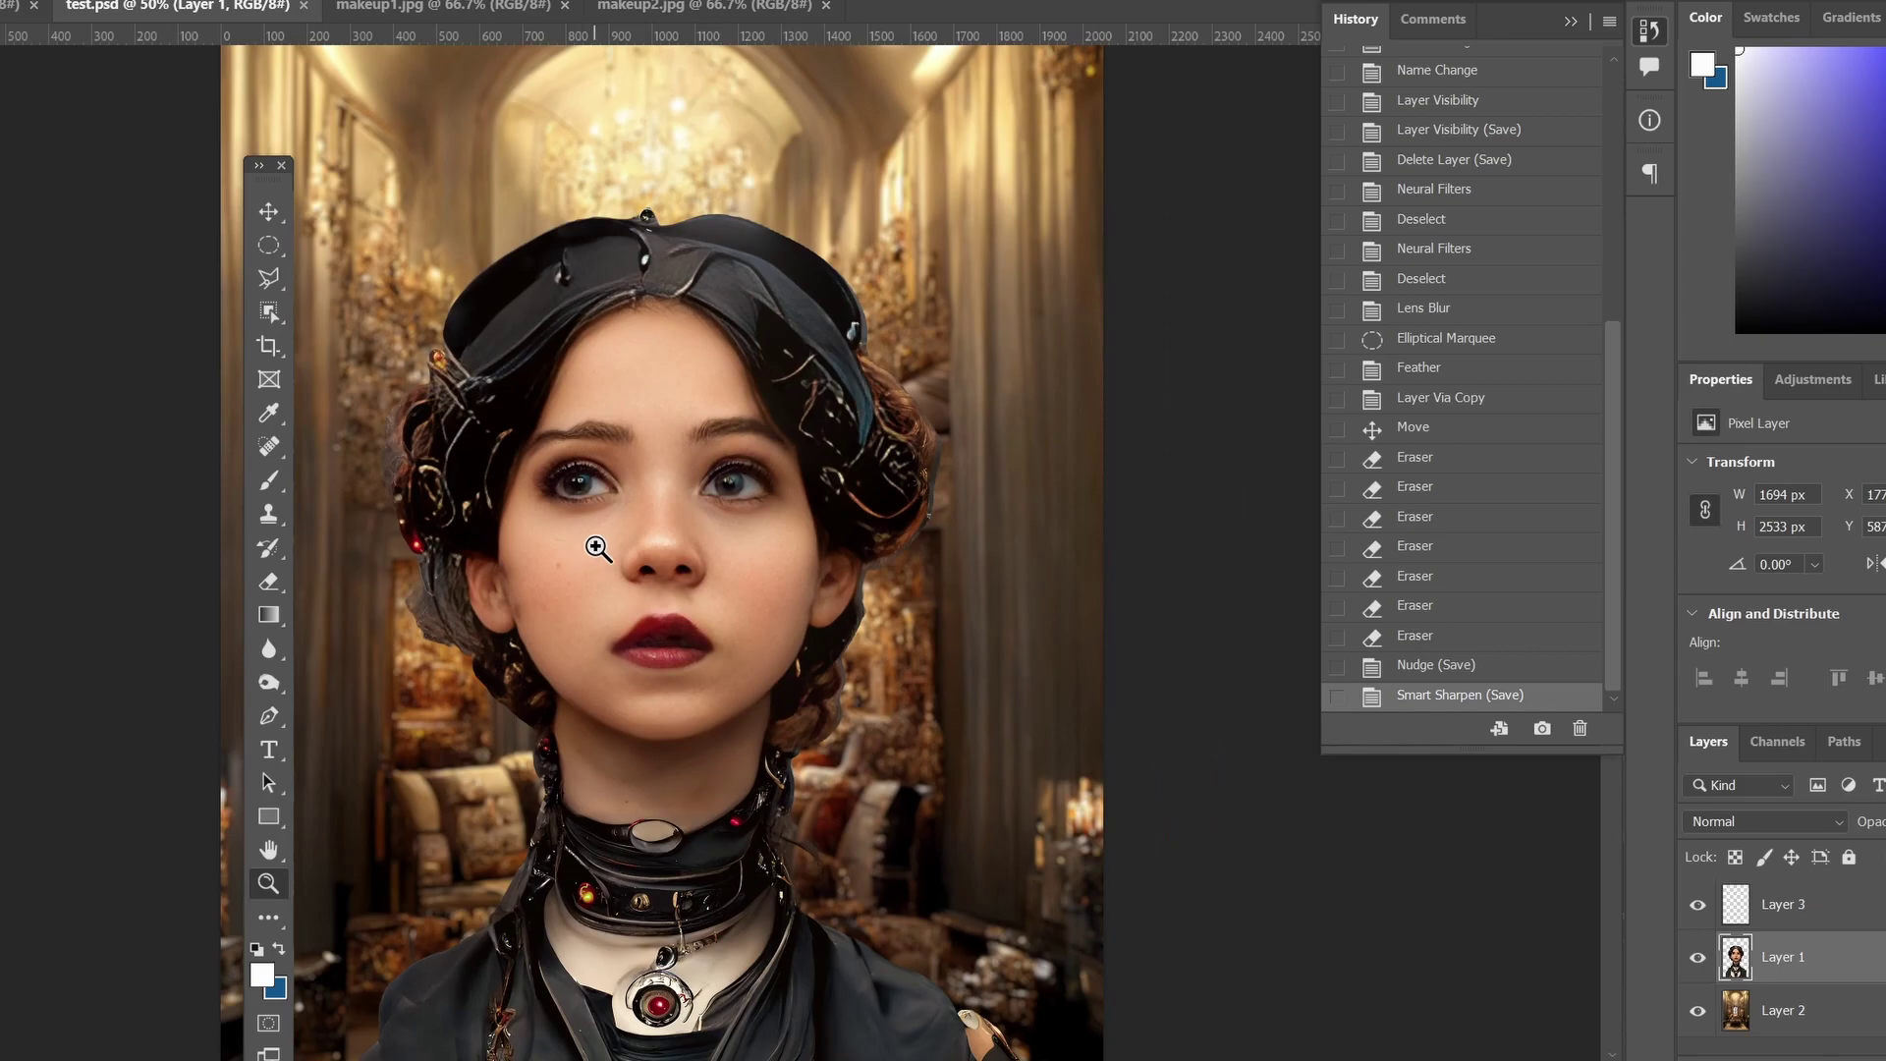